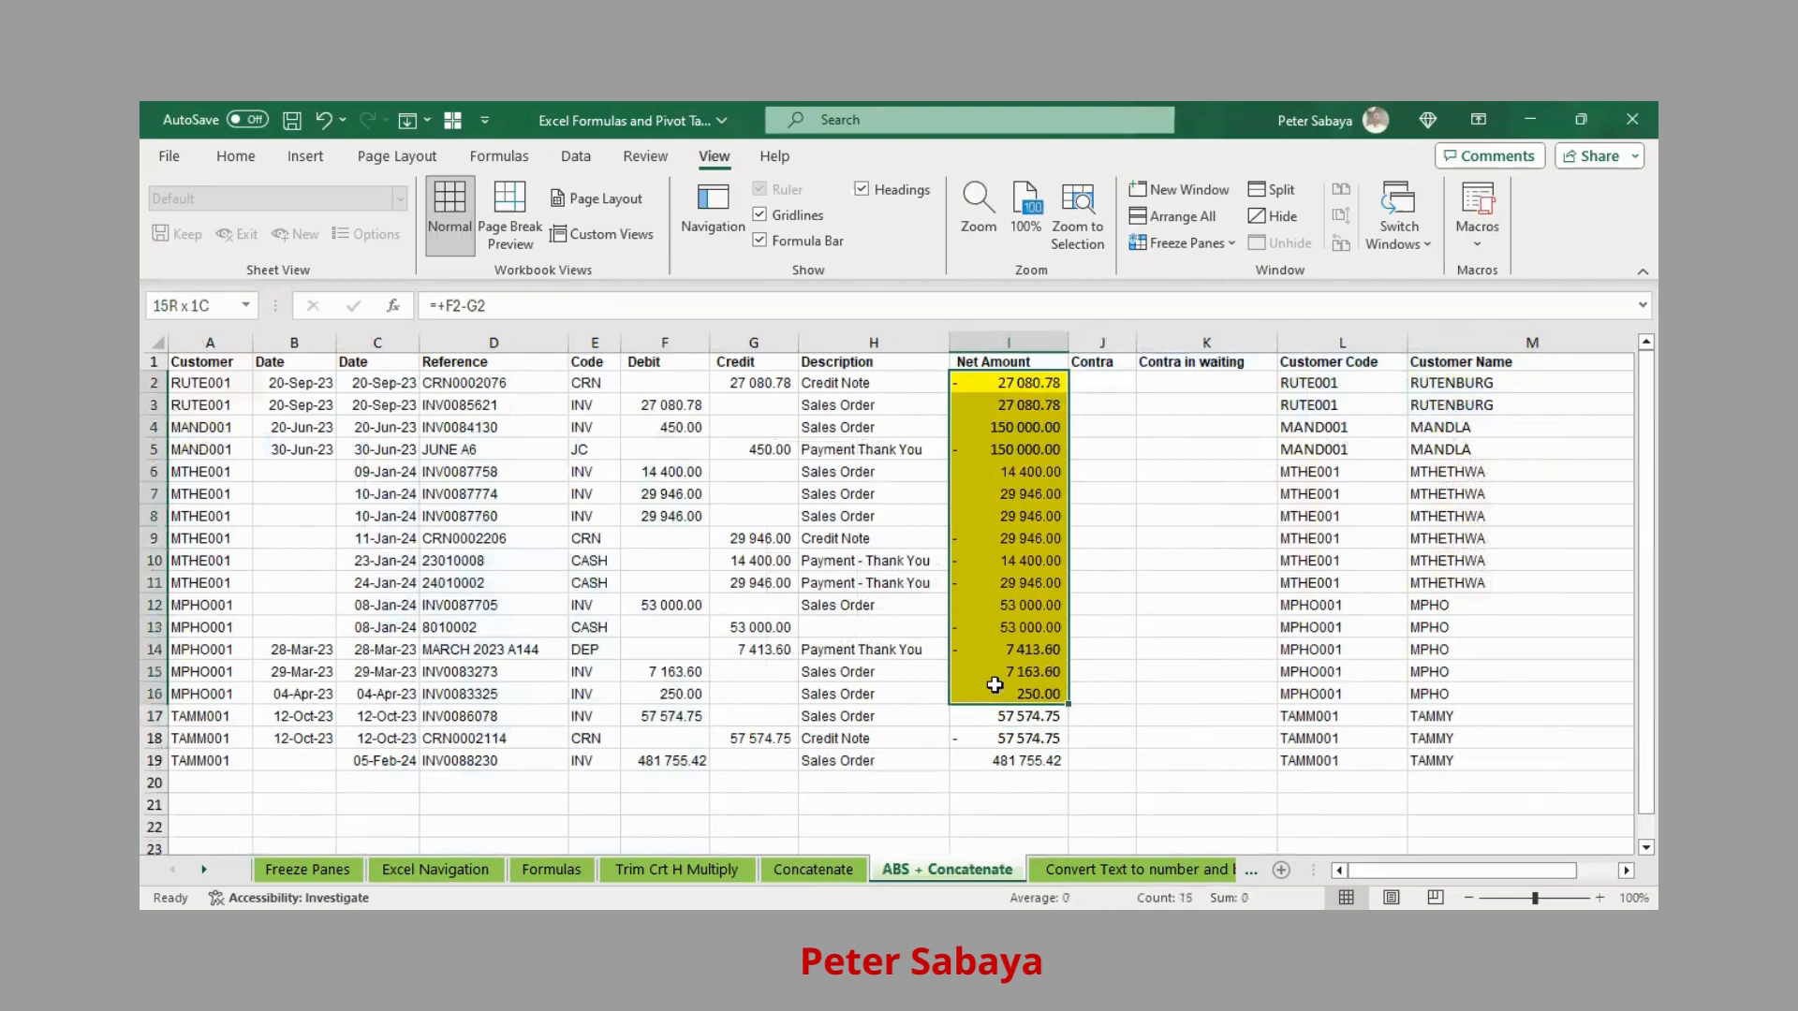
# Set the Net Amount cells I2:I16 to No Fill, removing the yellow highlight
pyautogui.click(236, 155)
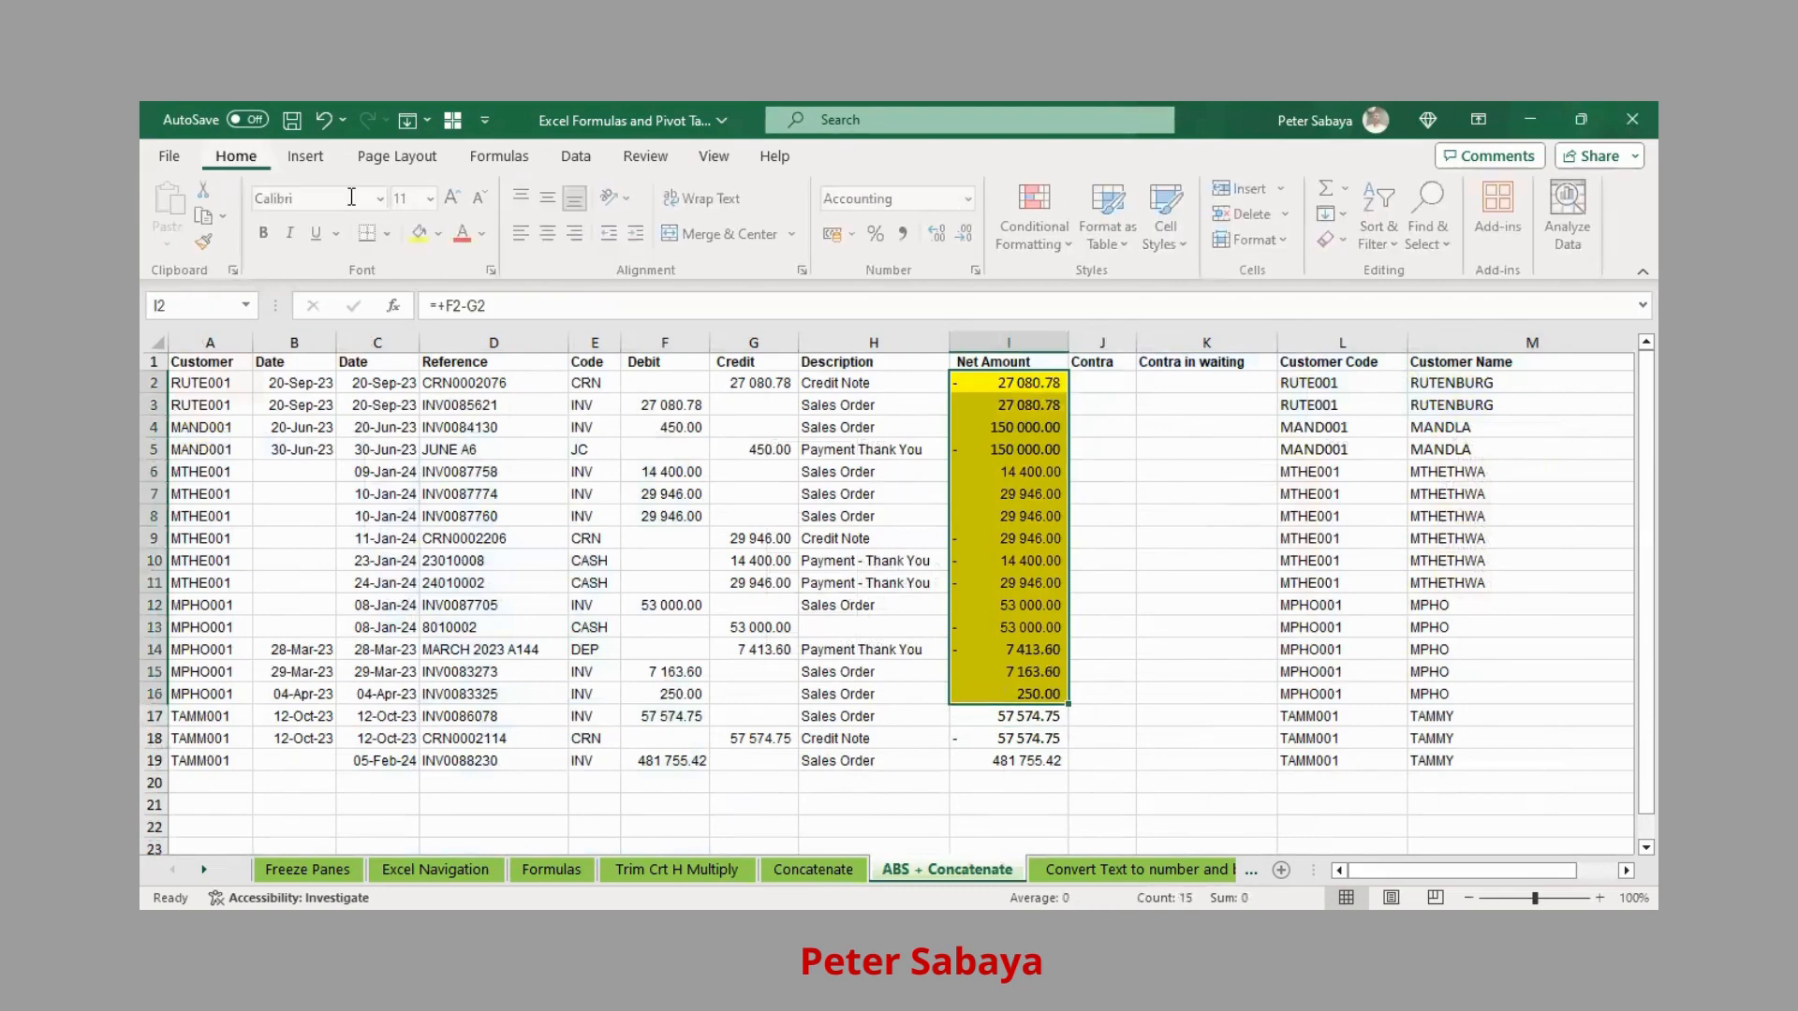
pyautogui.click(446, 234)
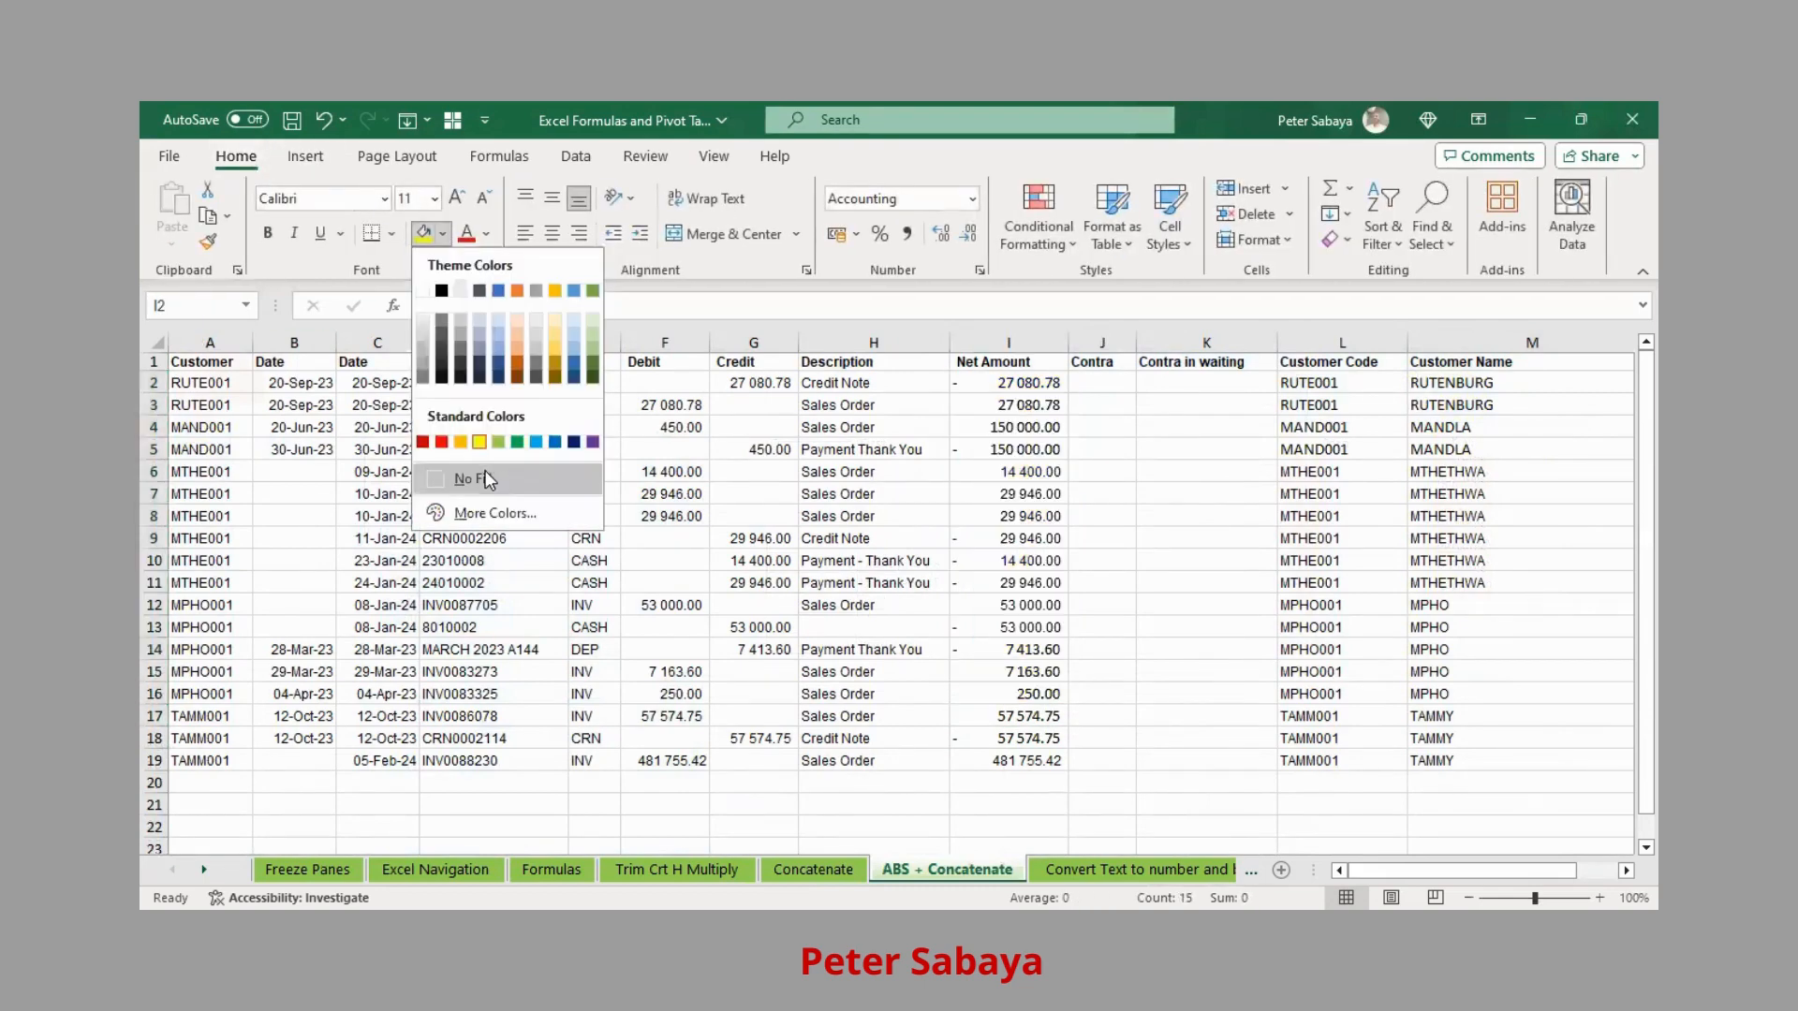
pyautogui.click(485, 473)
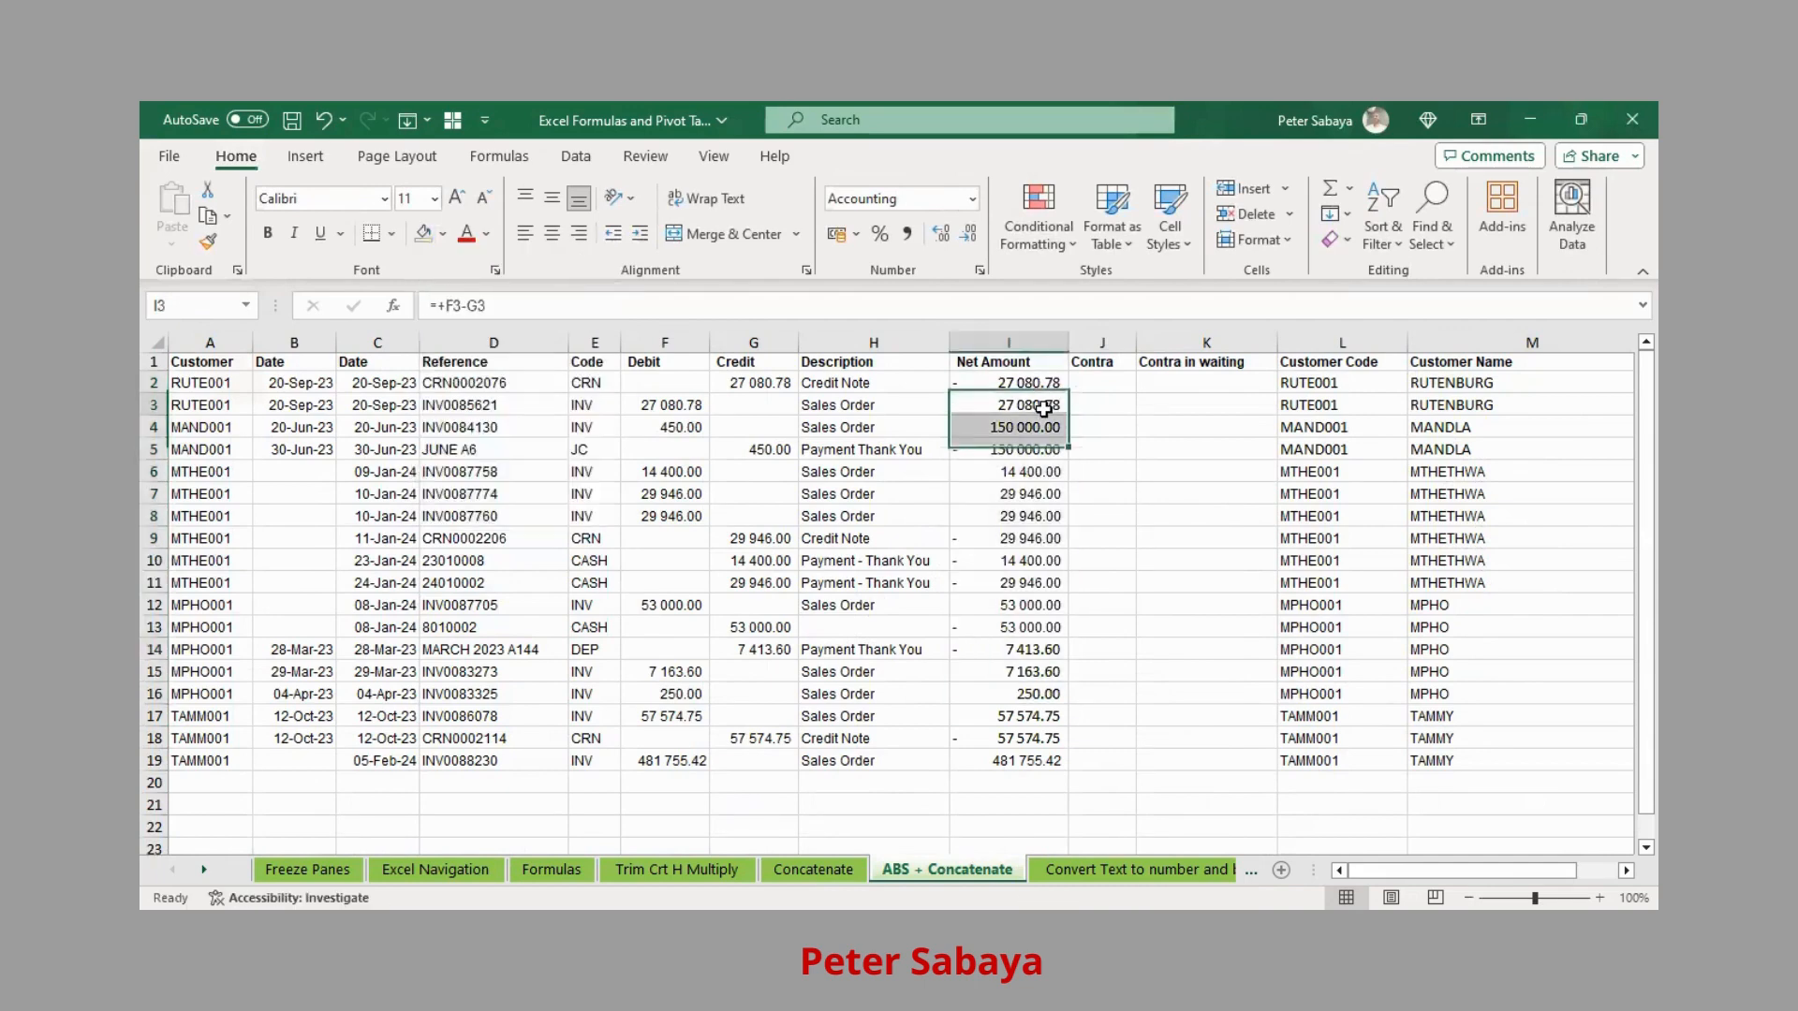
pyautogui.click(1034, 404)
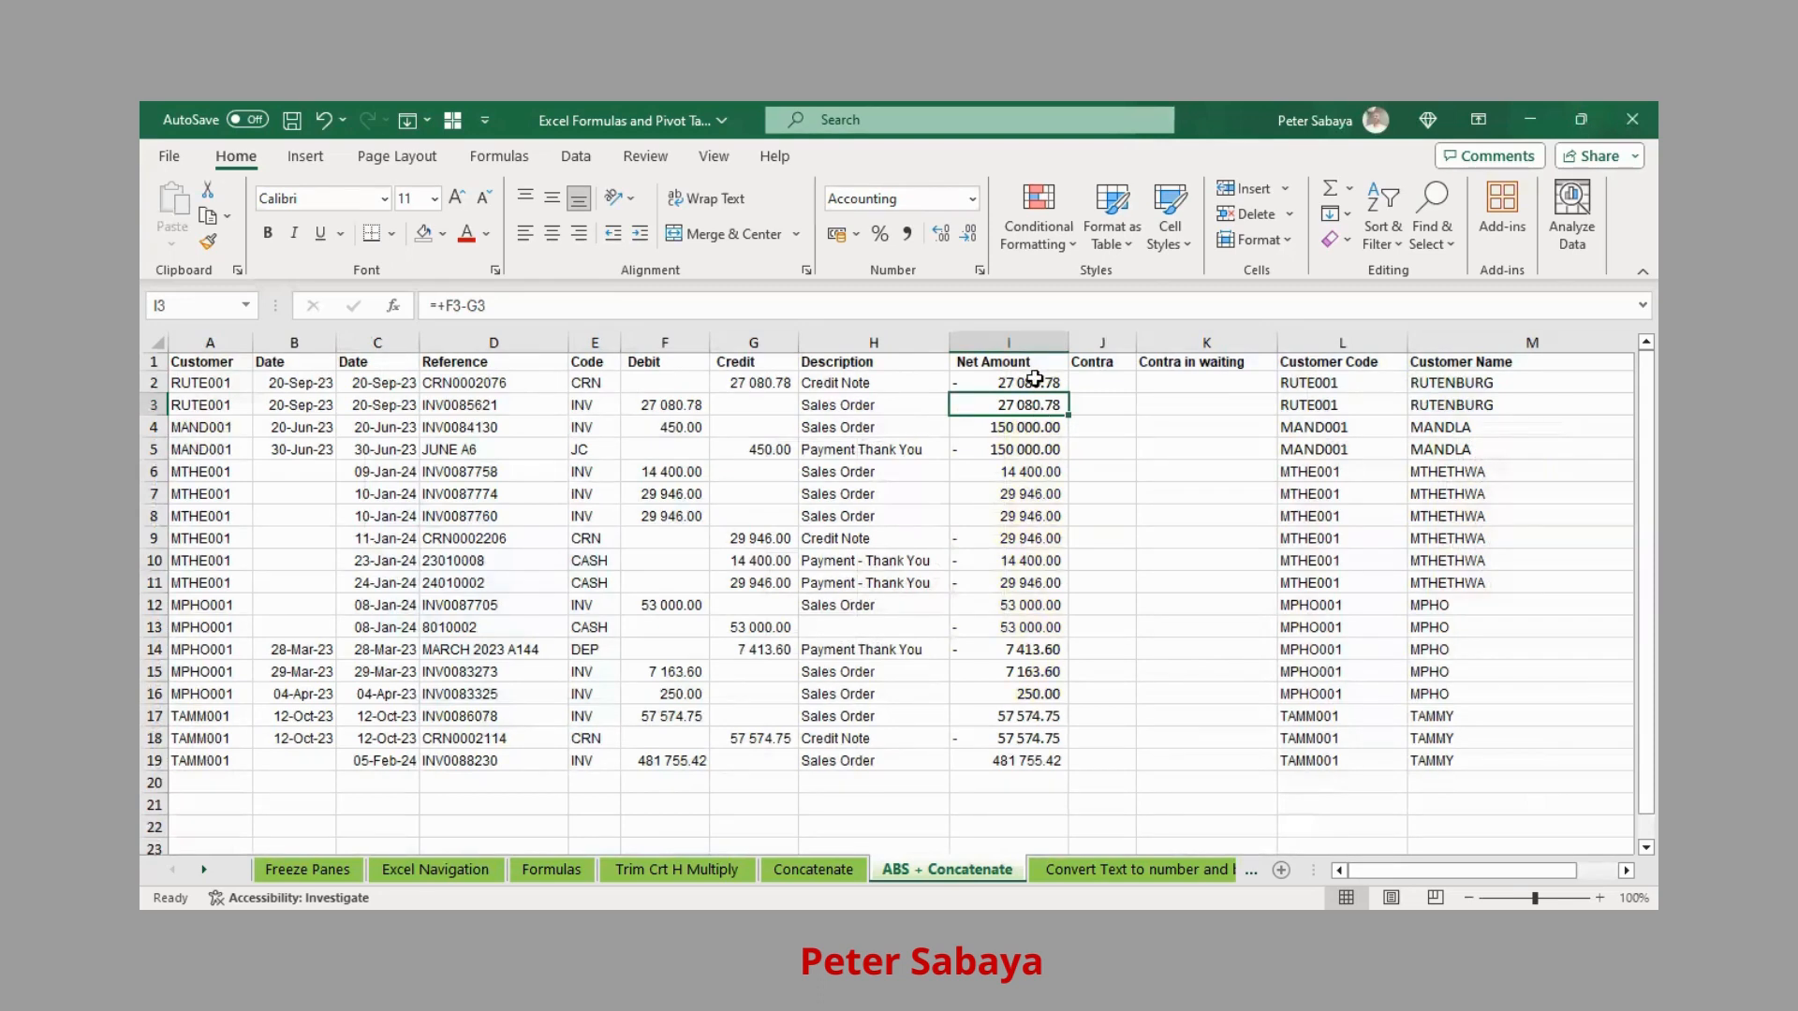
pyautogui.click(1034, 381)
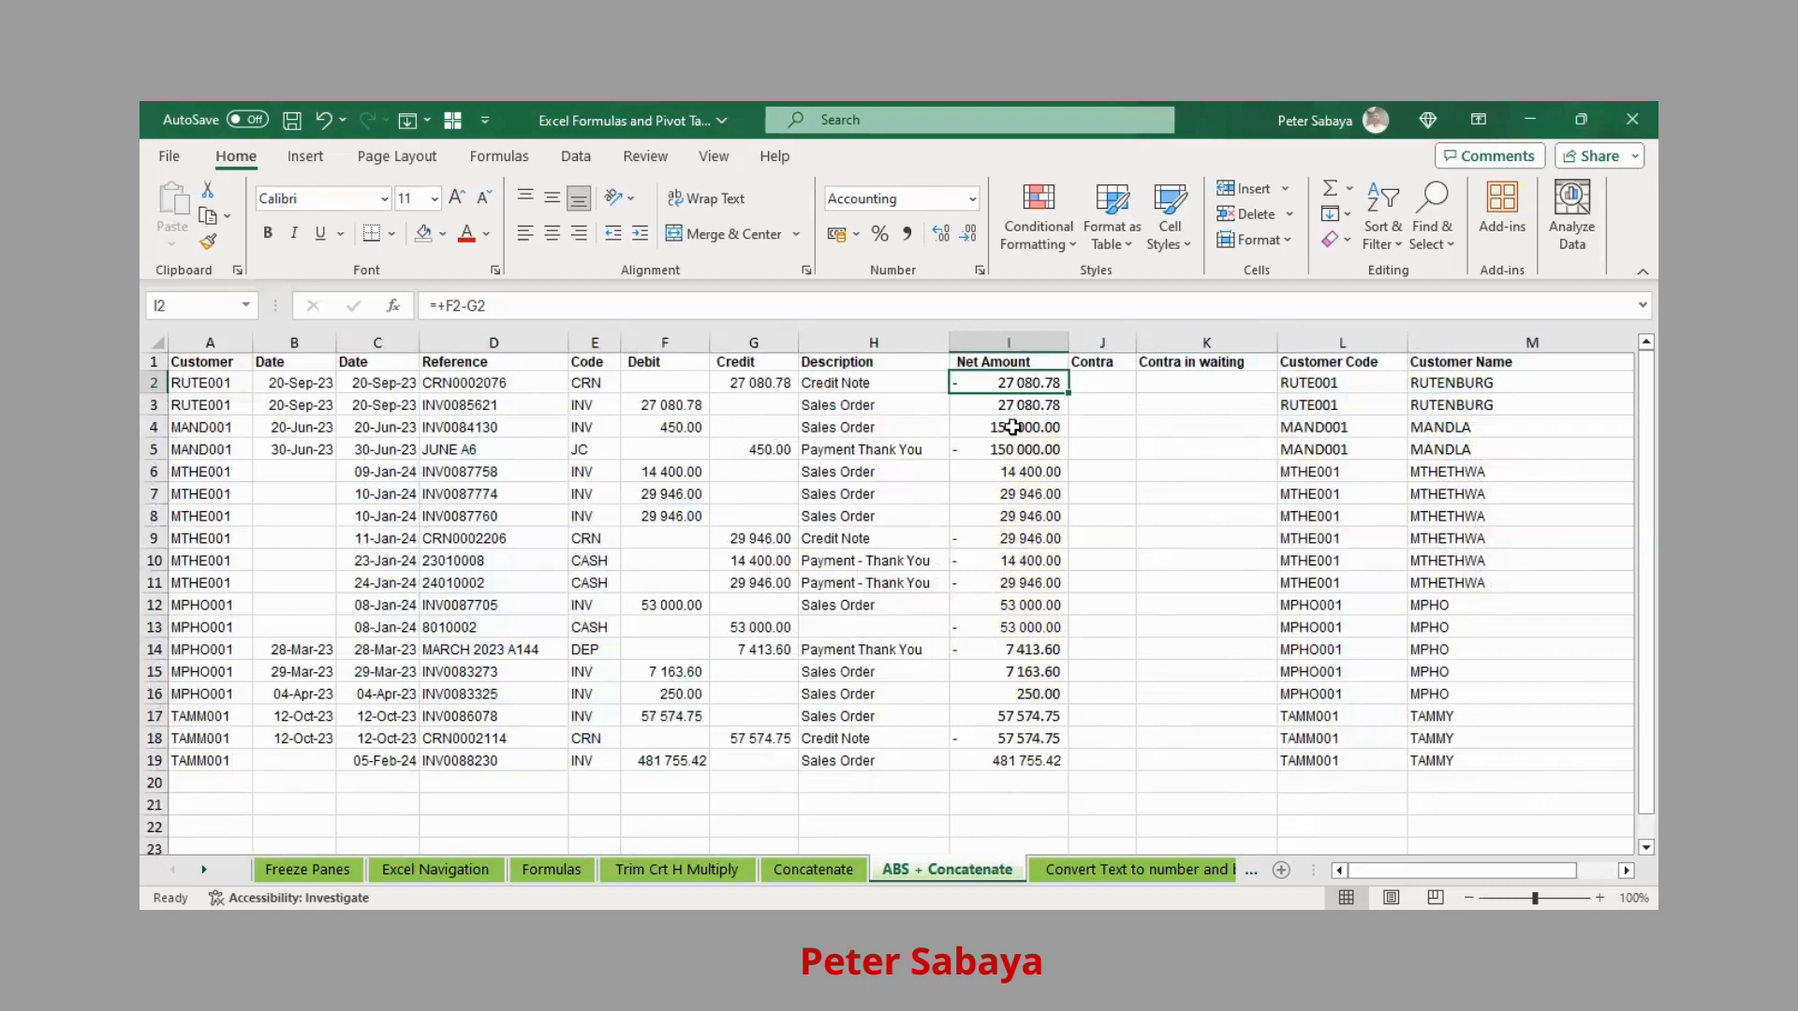
pyautogui.click(1014, 406)
pyautogui.click(1031, 428)
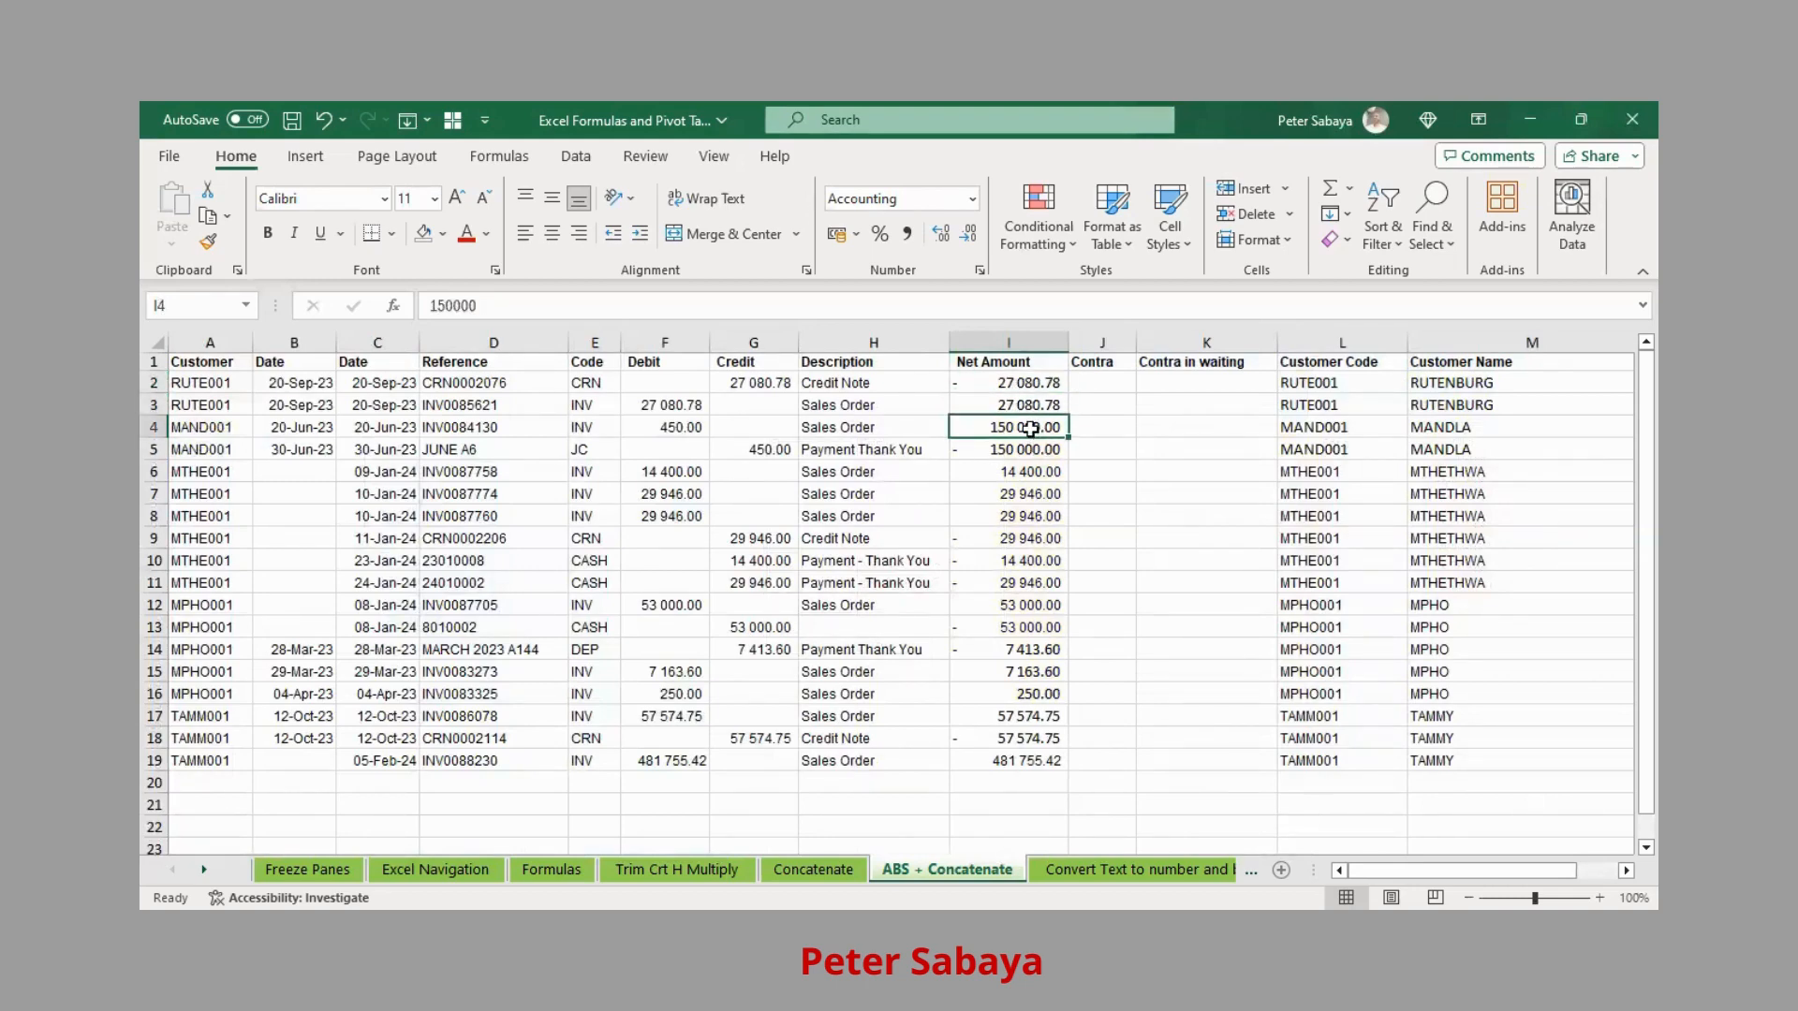
pyautogui.click(1031, 448)
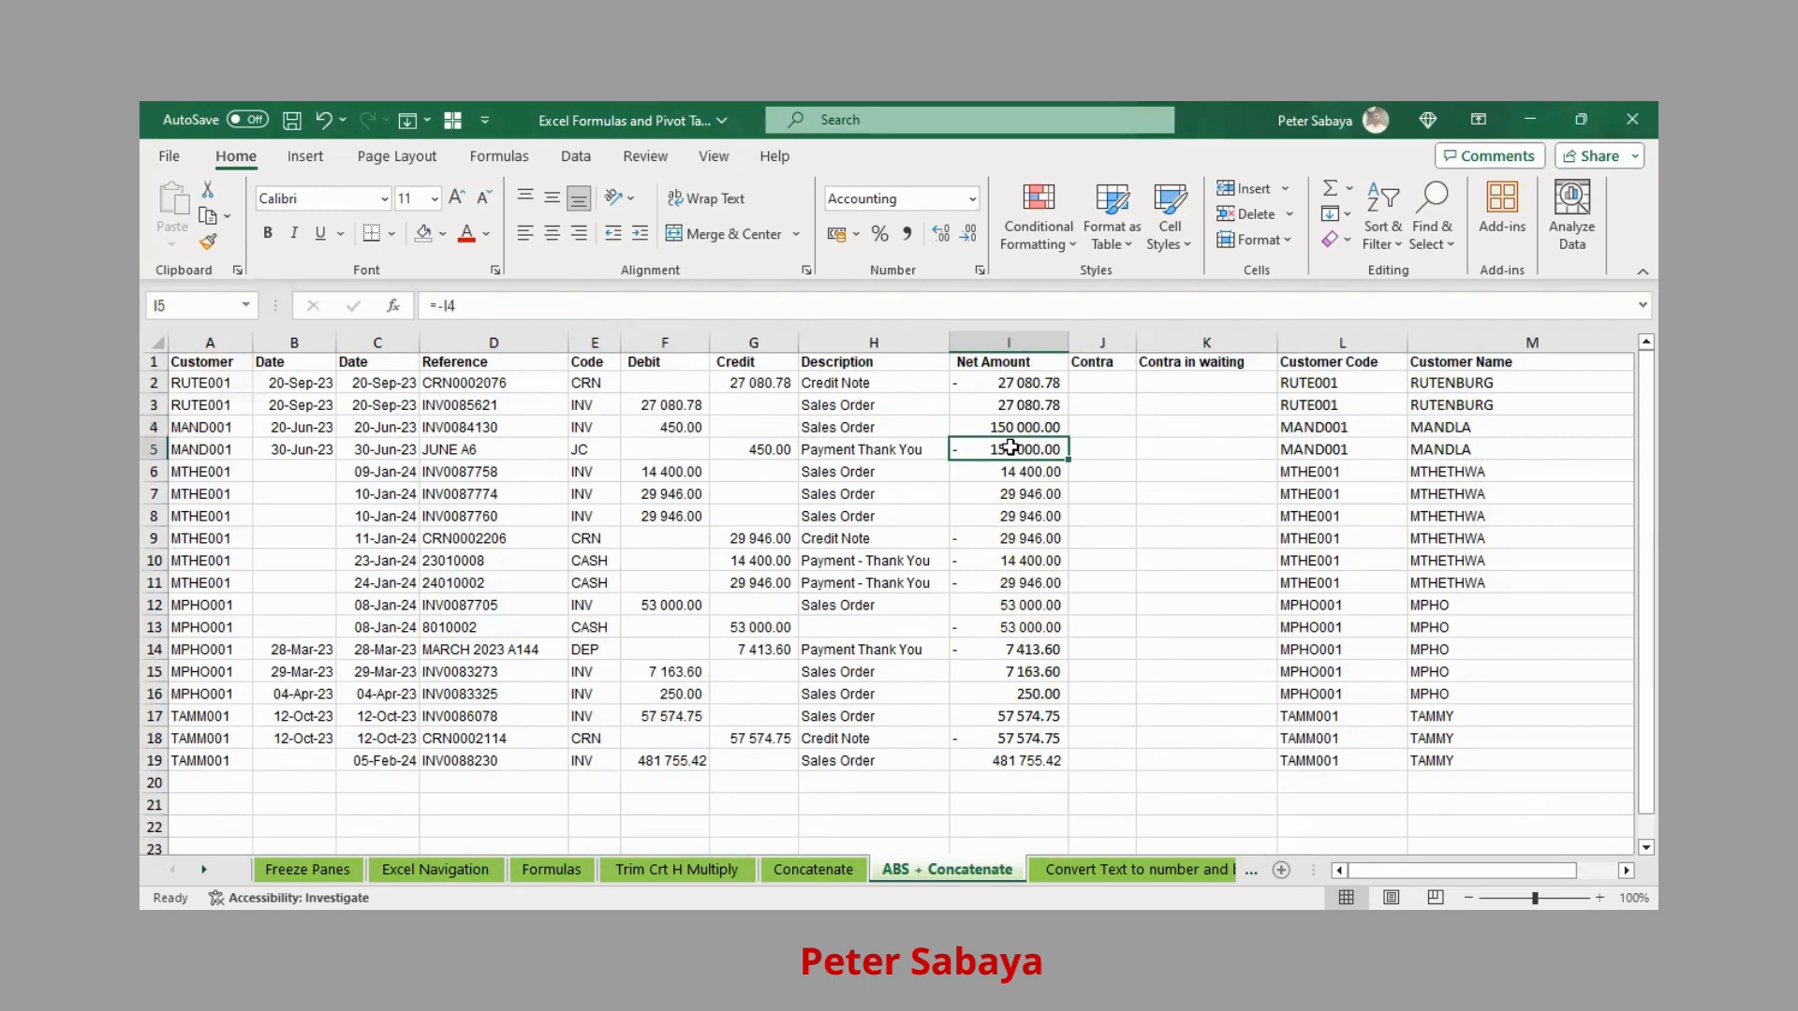
pyautogui.moveTo(1023, 428); pyautogui.dragTo(1017, 446)
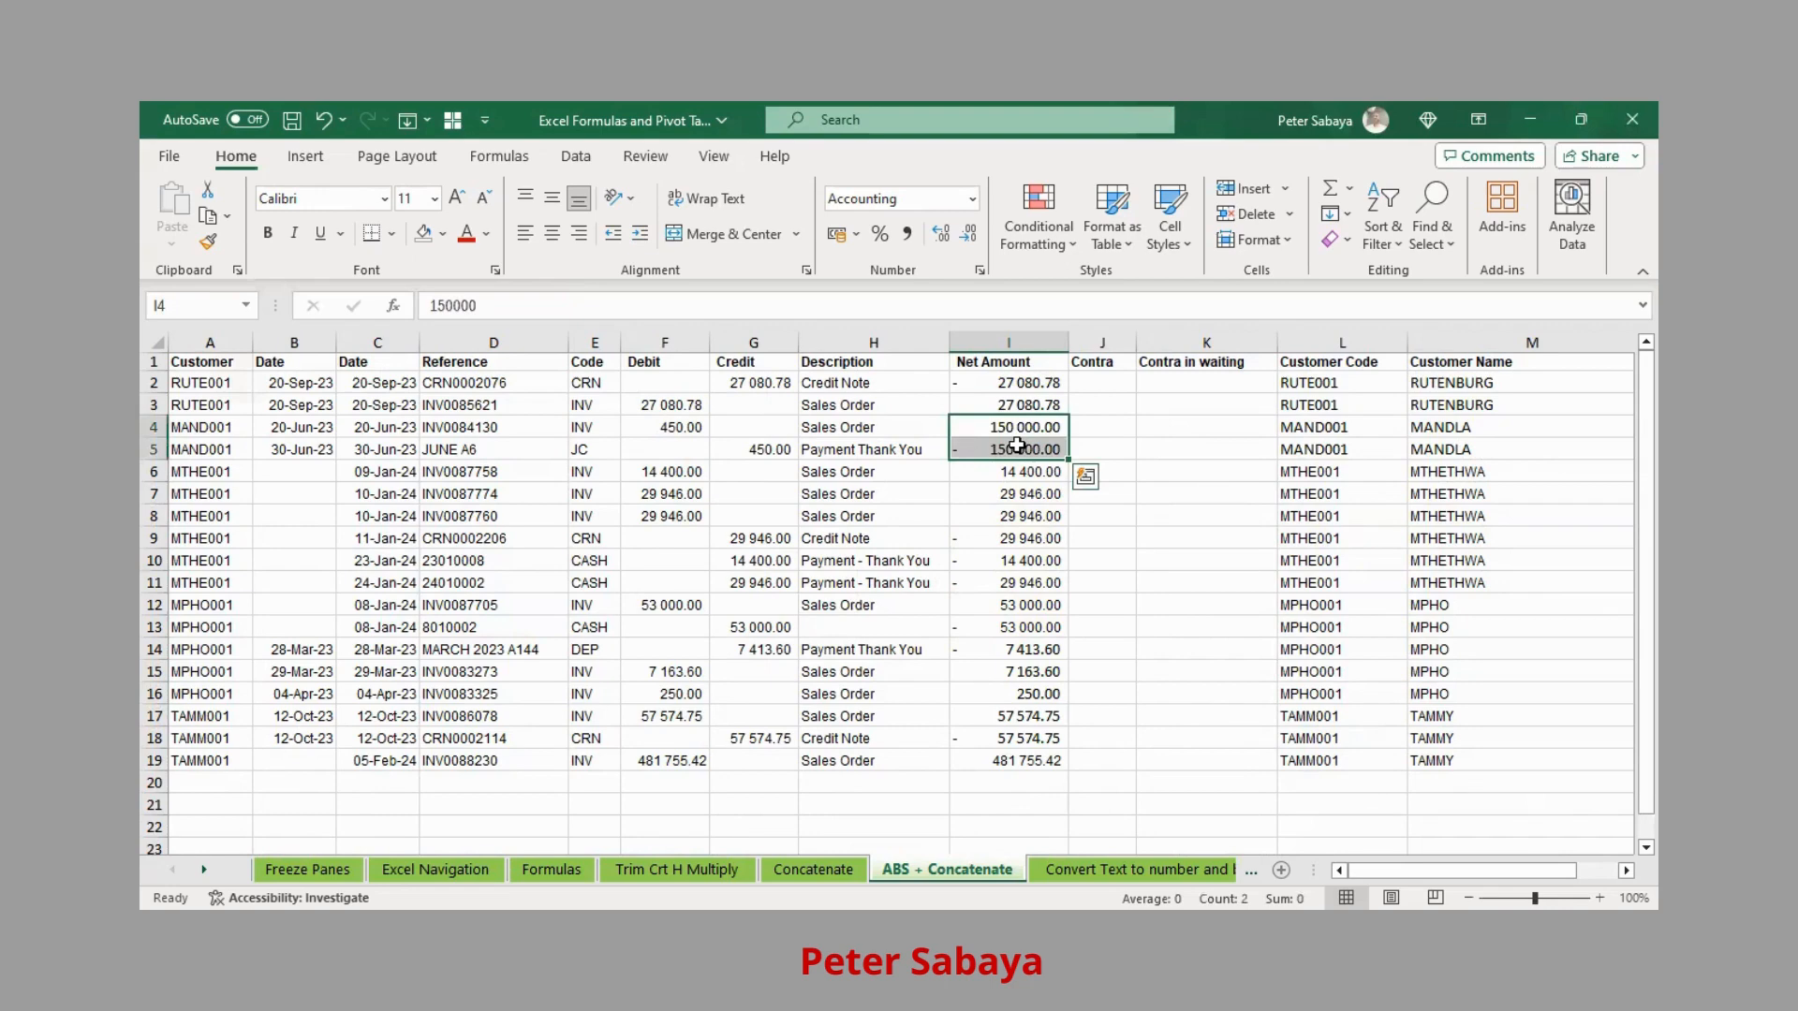
pyautogui.click(1012, 366)
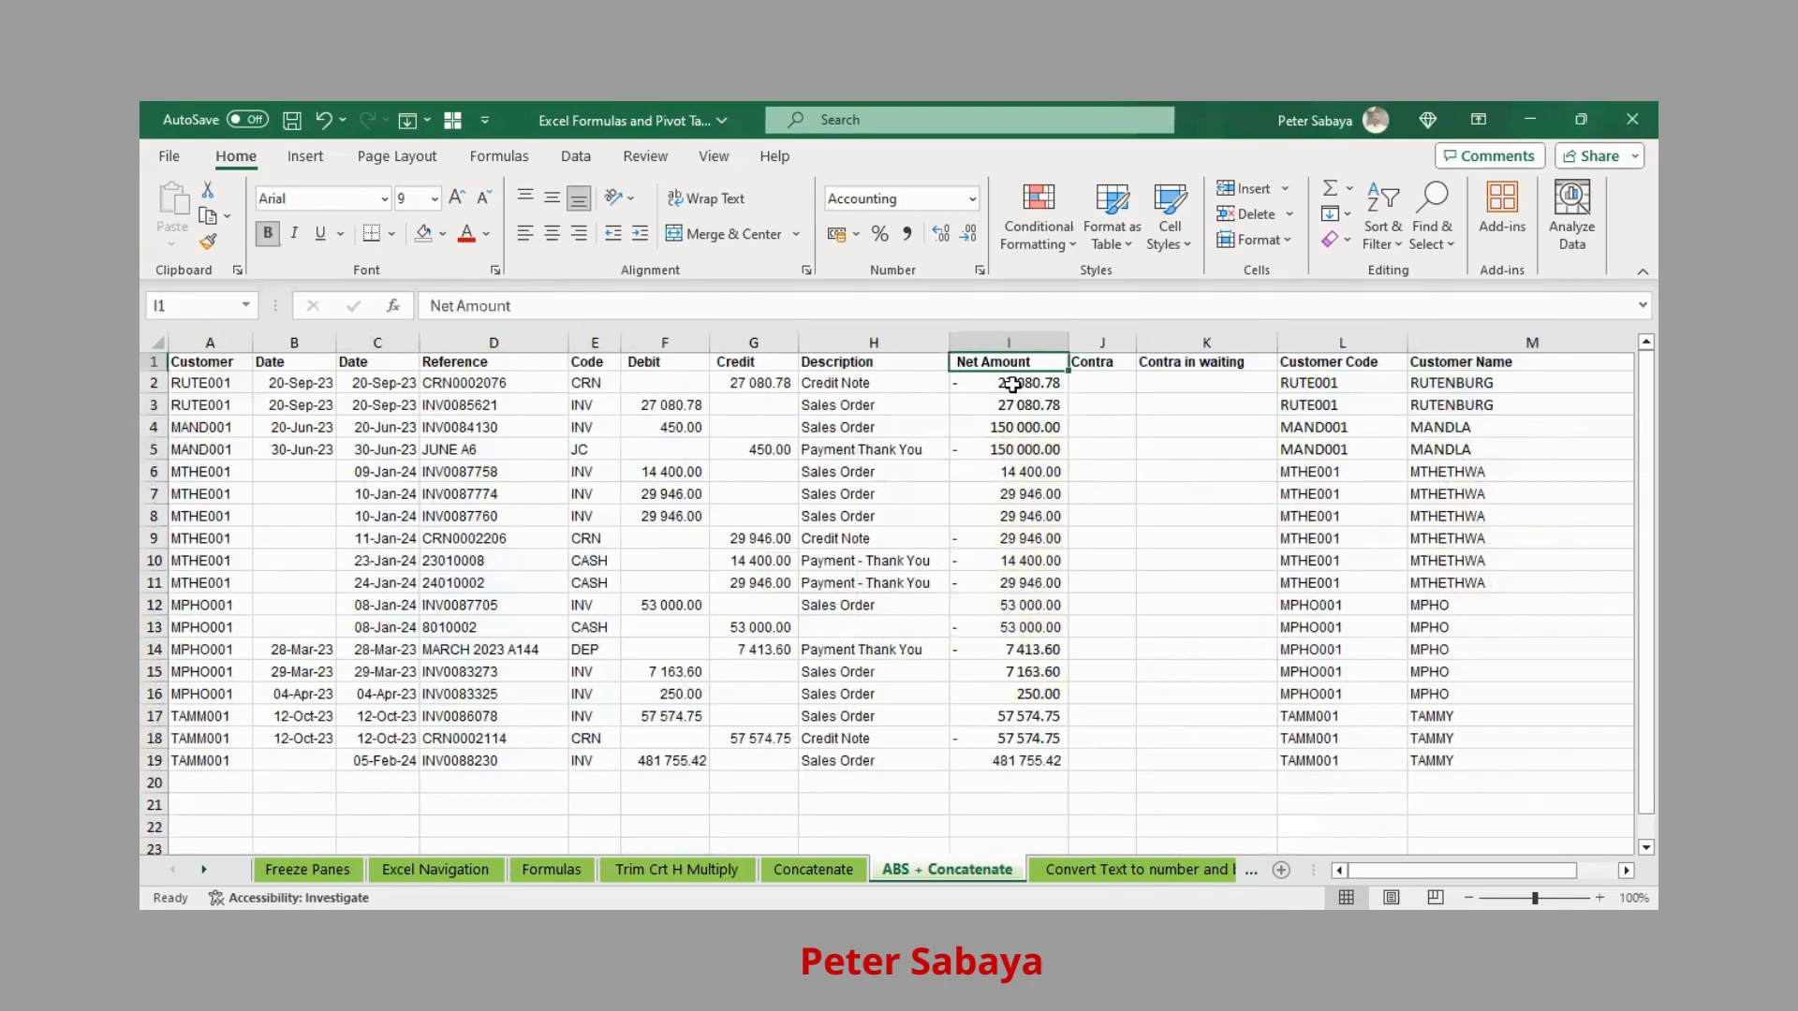
pyautogui.moveTo(1012, 383); pyautogui.dragTo(991, 760)
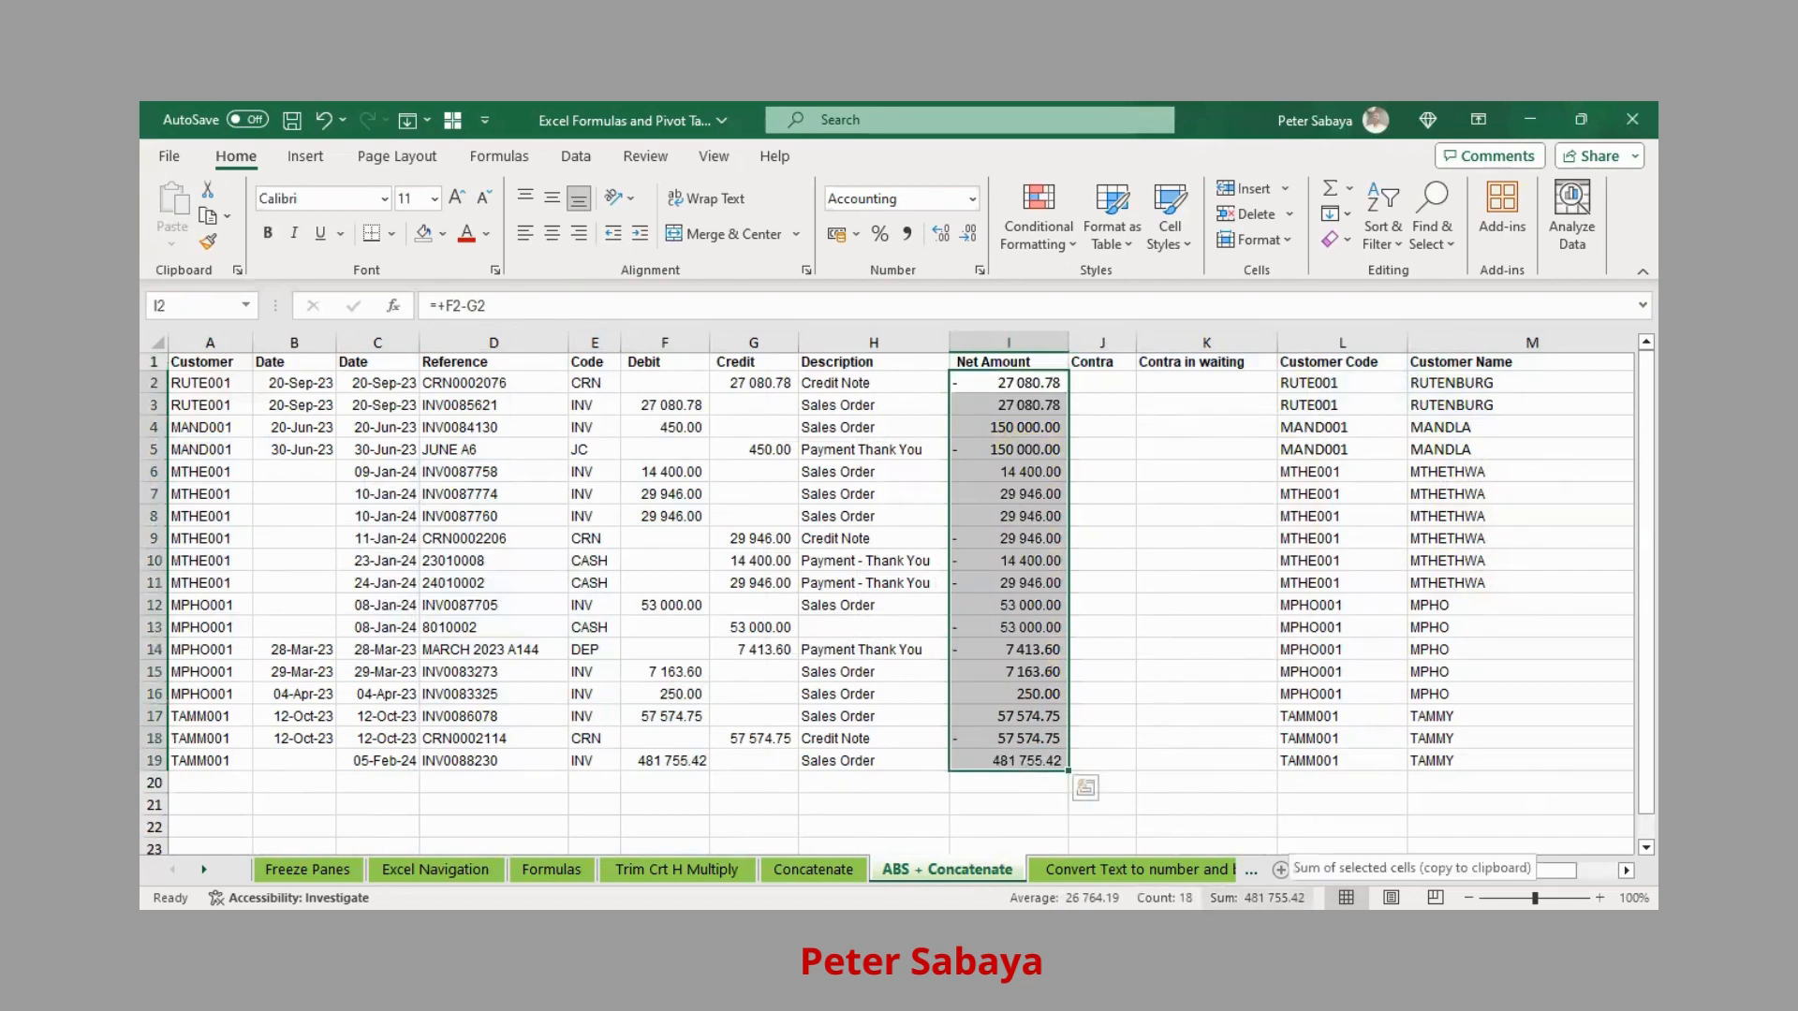
pyautogui.click(1005, 759)
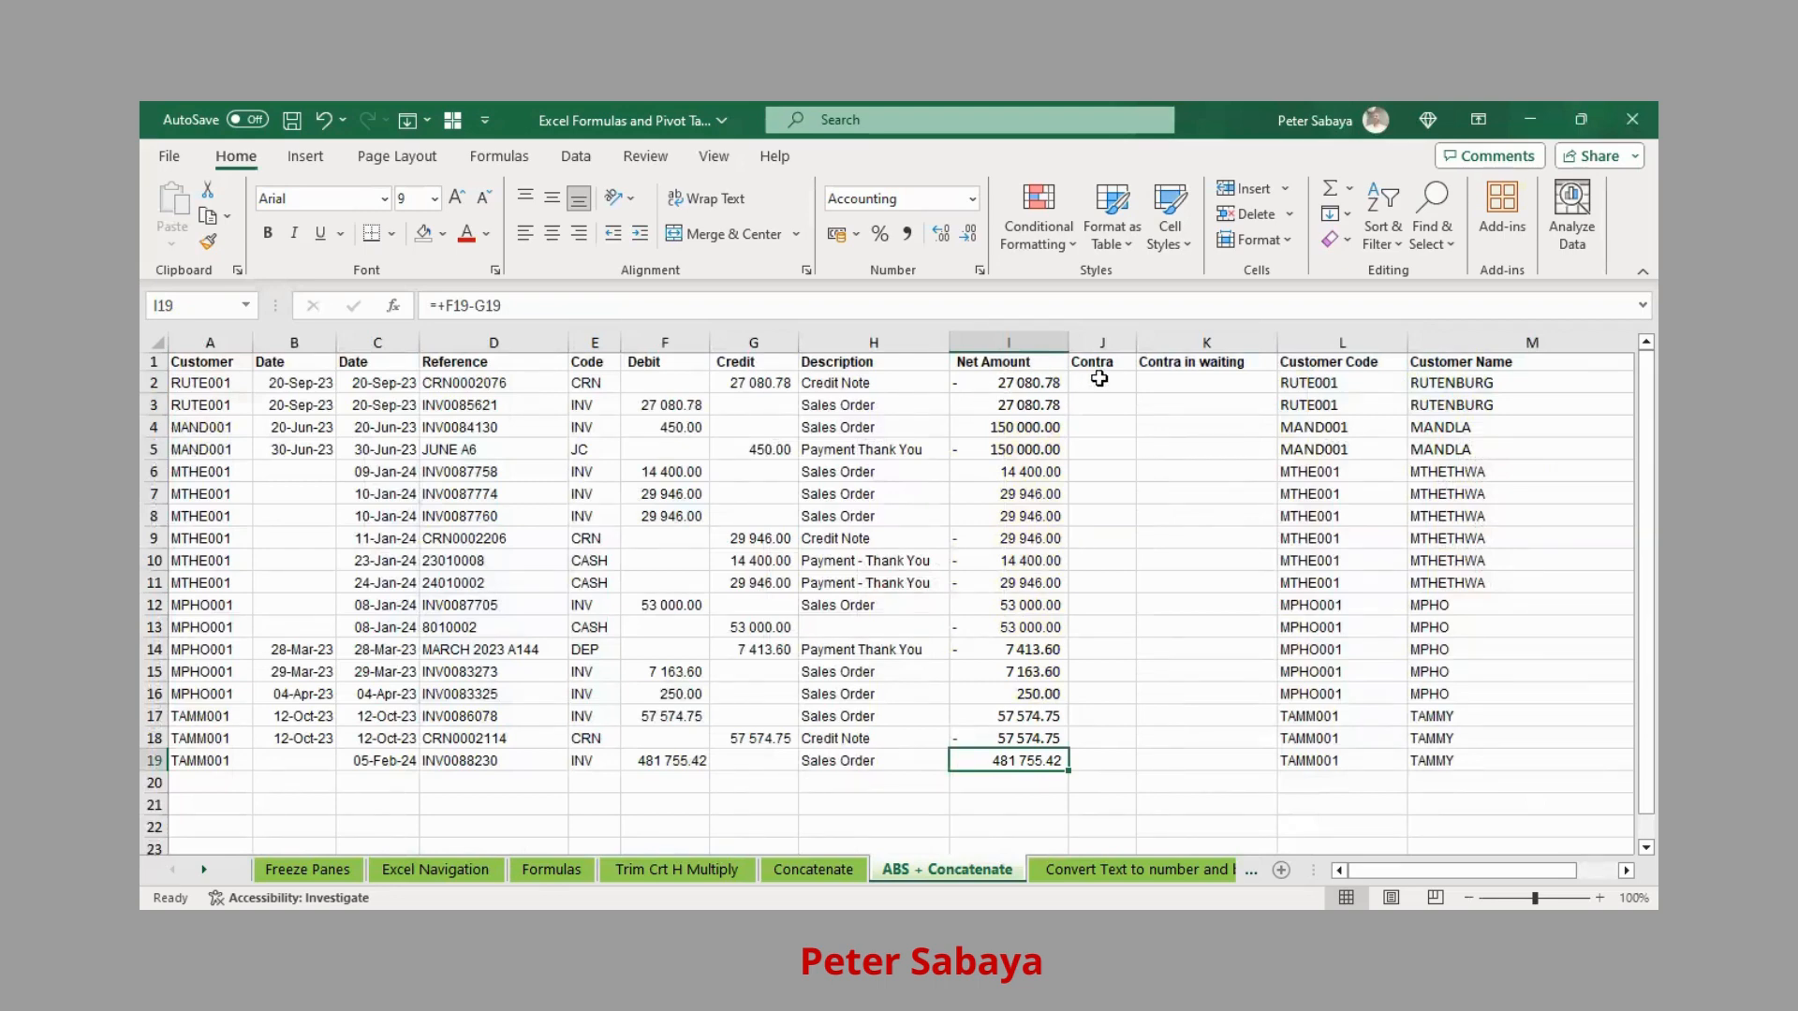
pyautogui.click(1030, 383)
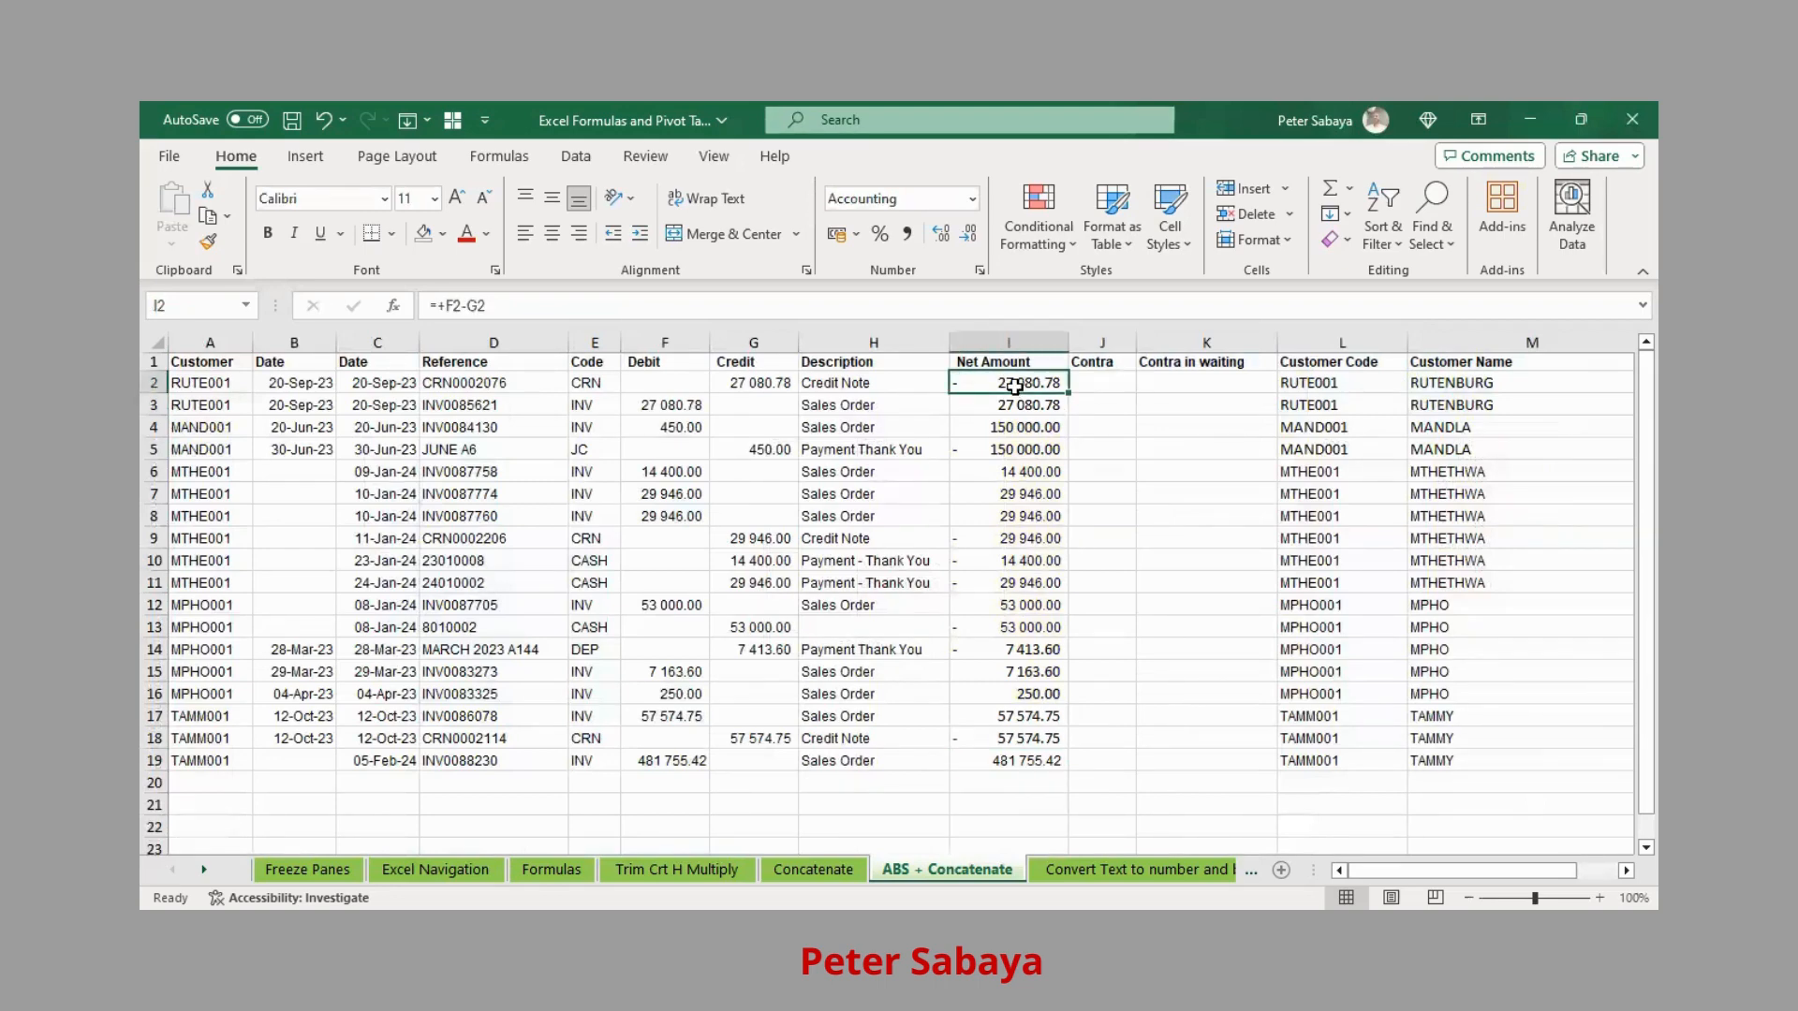
pyautogui.keyDown('shift'); pyautogui.click(1017, 405); pyautogui.keyUp('shift')
pyautogui.click(1086, 383)
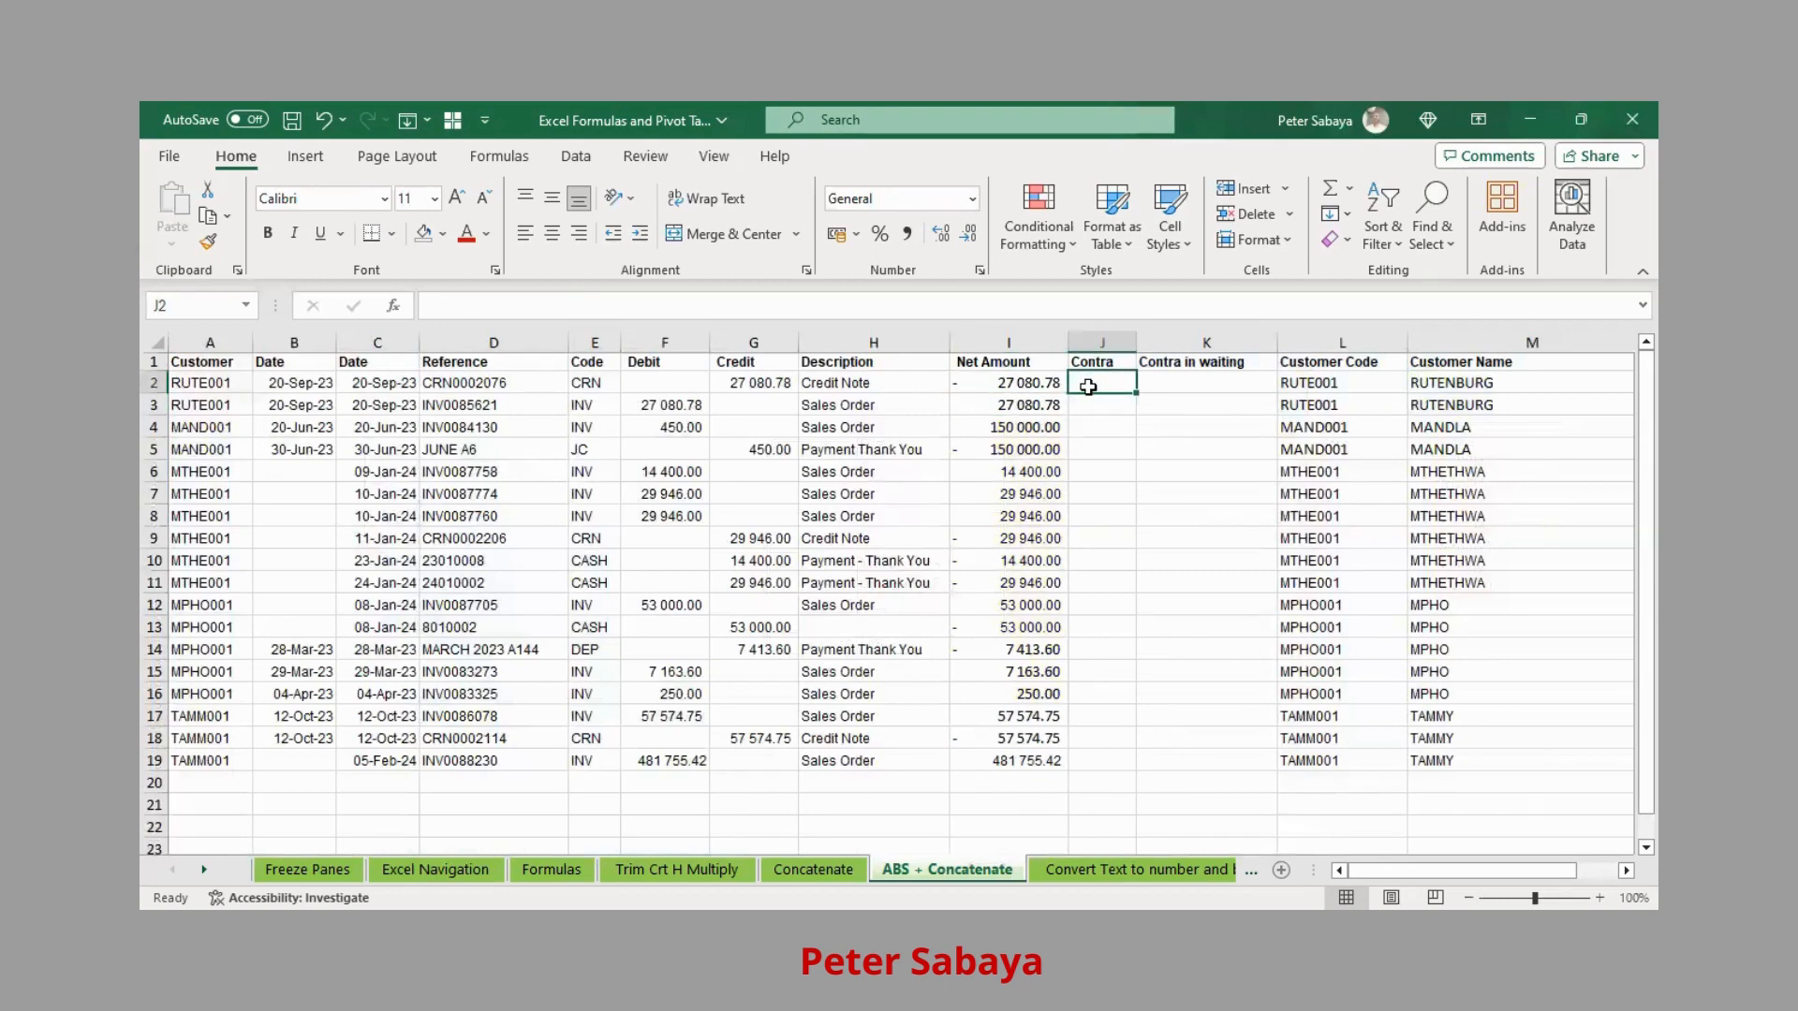
# Enter =+I2 in J2 and =+I3 in J3 to pull the rows' Net Amounts
pyautogui.write('-')
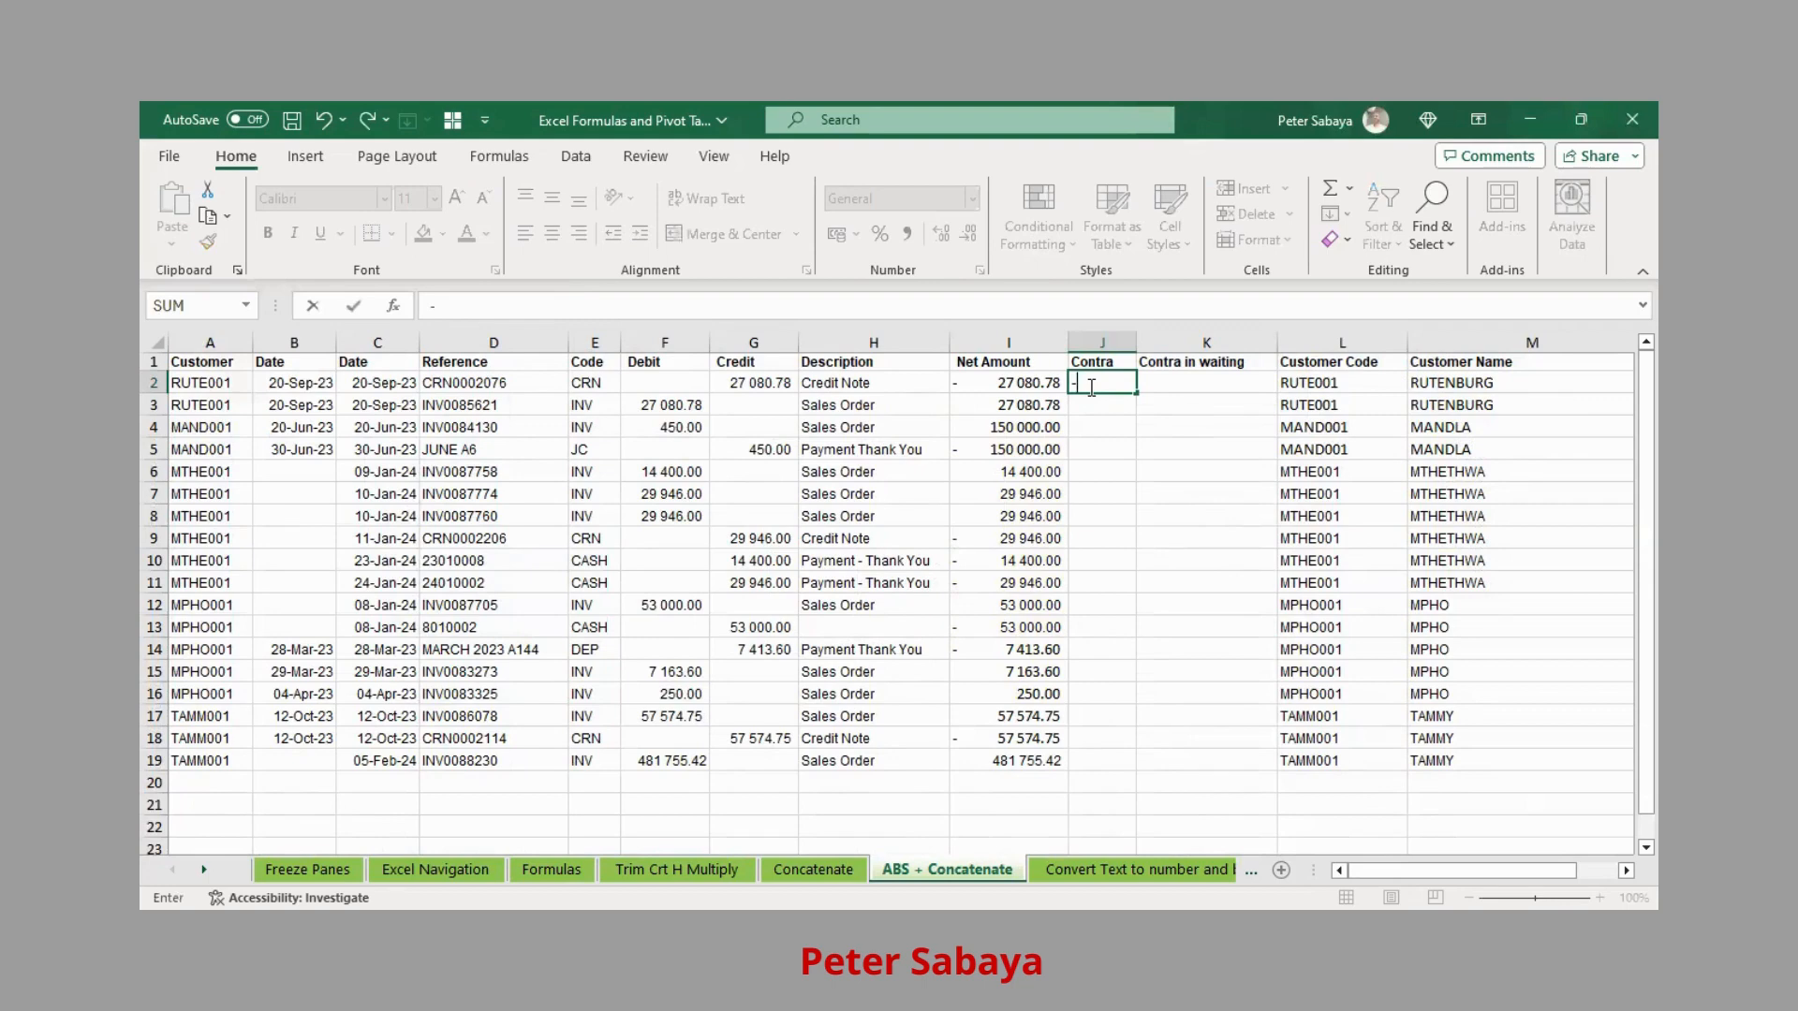
pyautogui.press('BackSpace')
pyautogui.write('+')
pyautogui.press('Left')
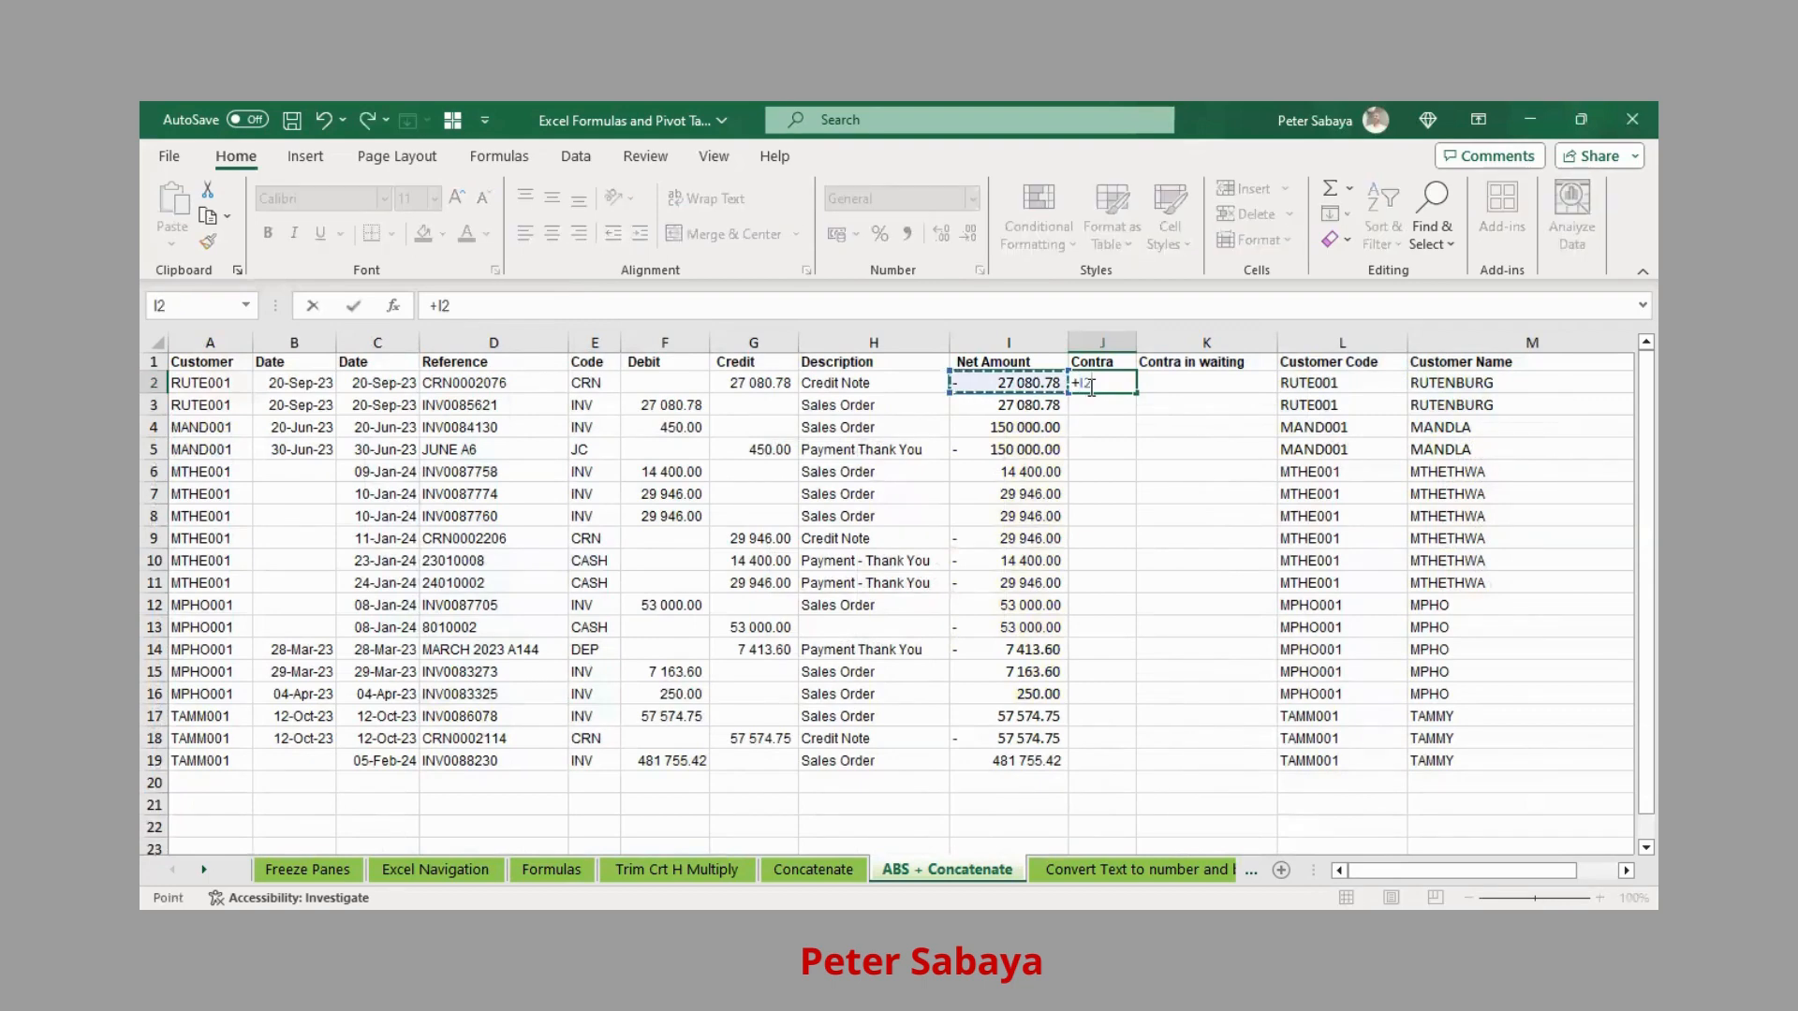
pyautogui.press('Return')
pyautogui.write('+')
pyautogui.press('Left')
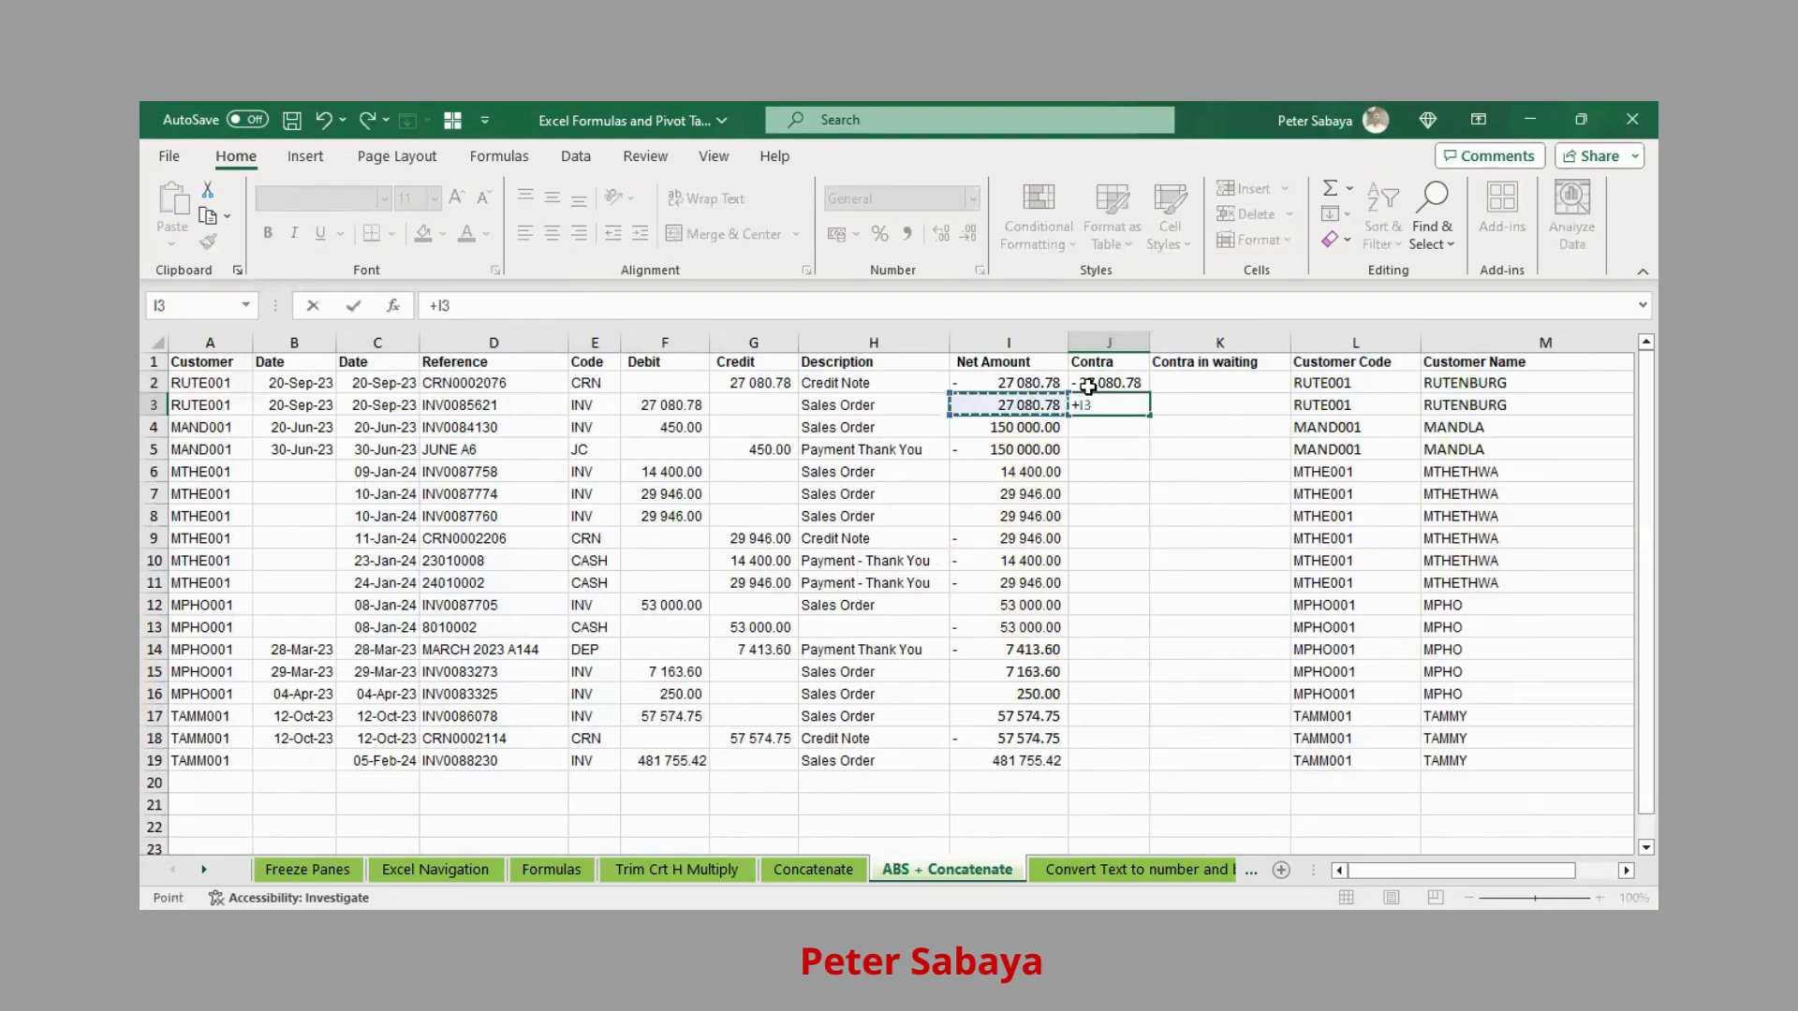
pyautogui.press('Return')
# Review the two Contra values against the Net Amount formula in I2
pyautogui.press('Up')
pyautogui.press('Up')
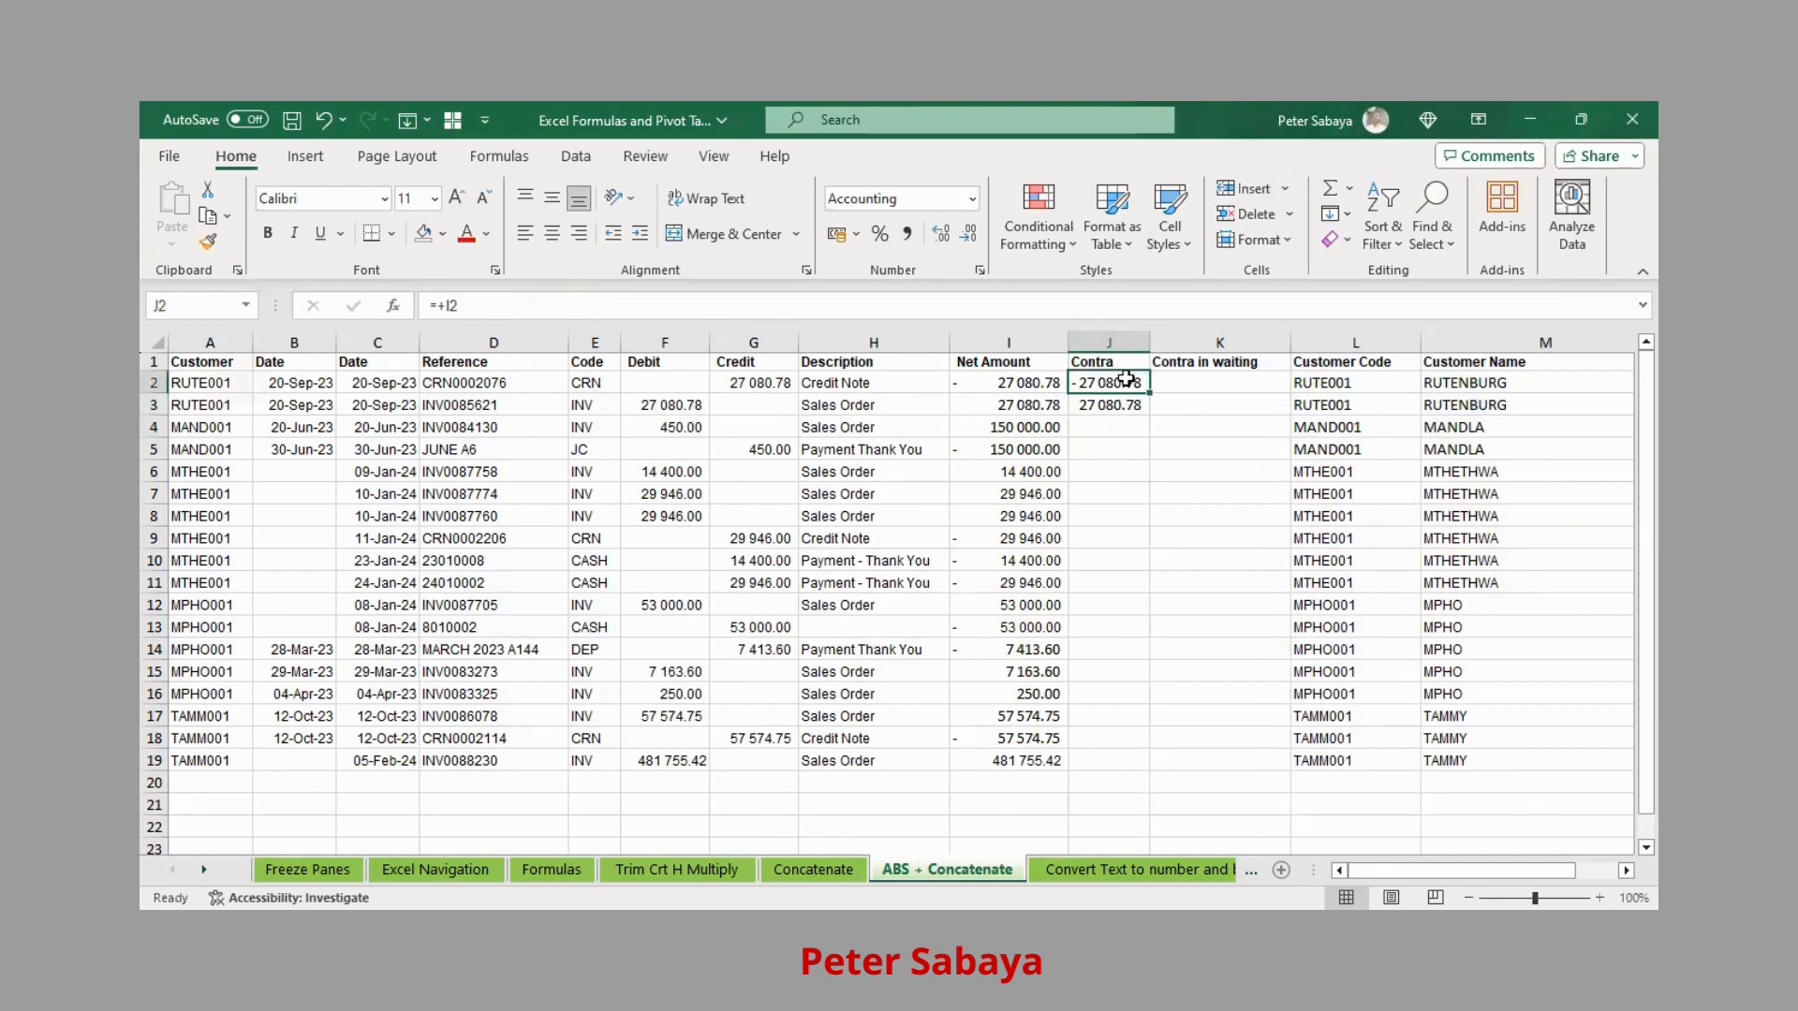
pyautogui.press('Down')
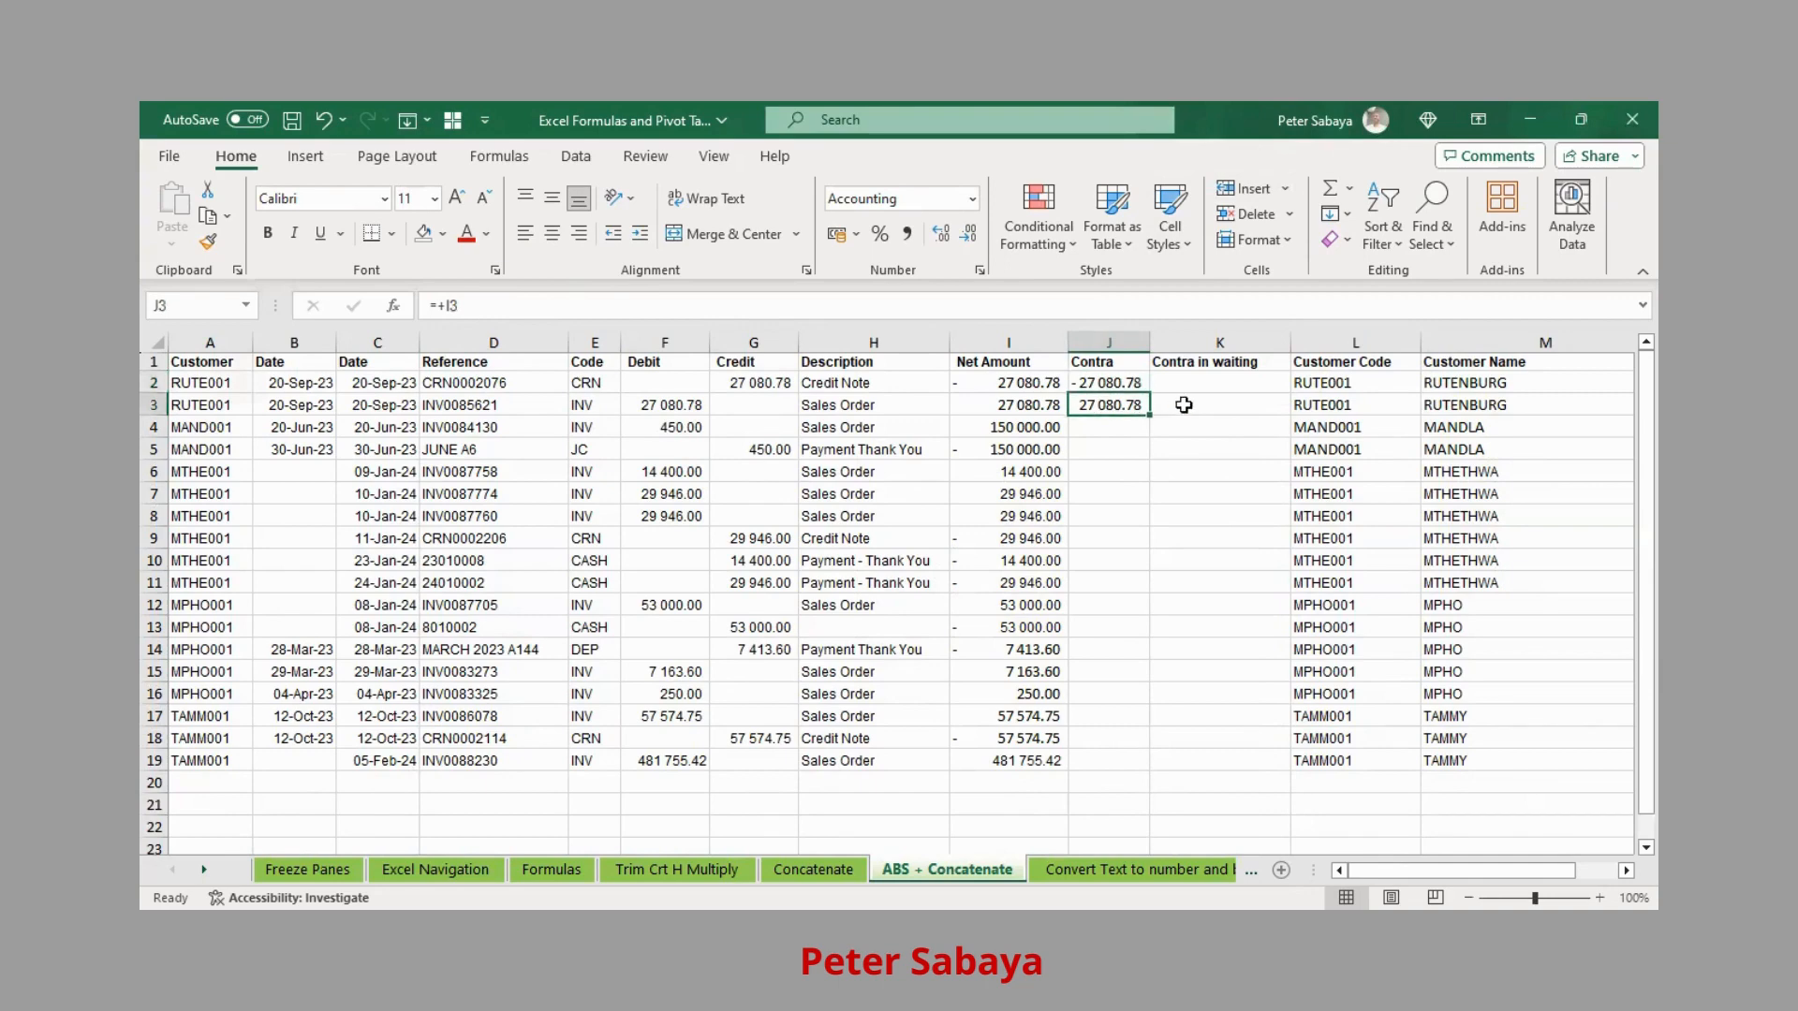
pyautogui.moveTo(1108, 384); pyautogui.dragTo(1038, 405)
pyautogui.click(1039, 388)
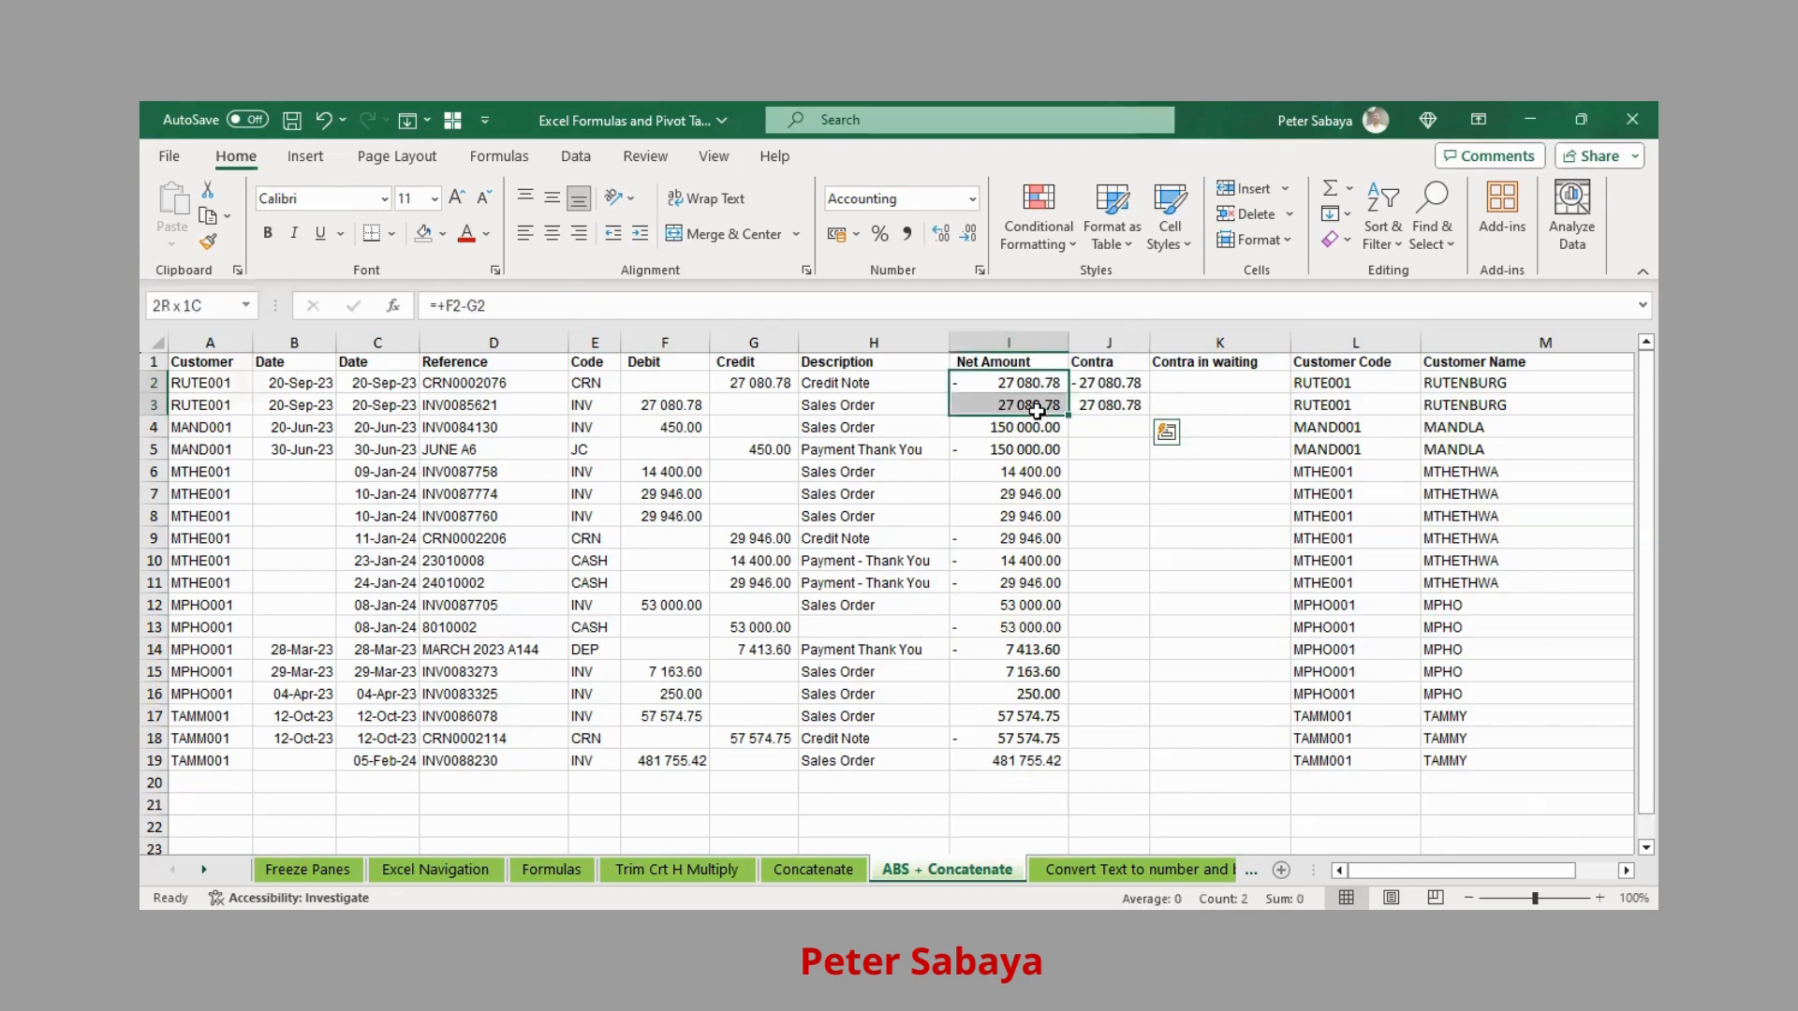
pyautogui.click(1124, 384)
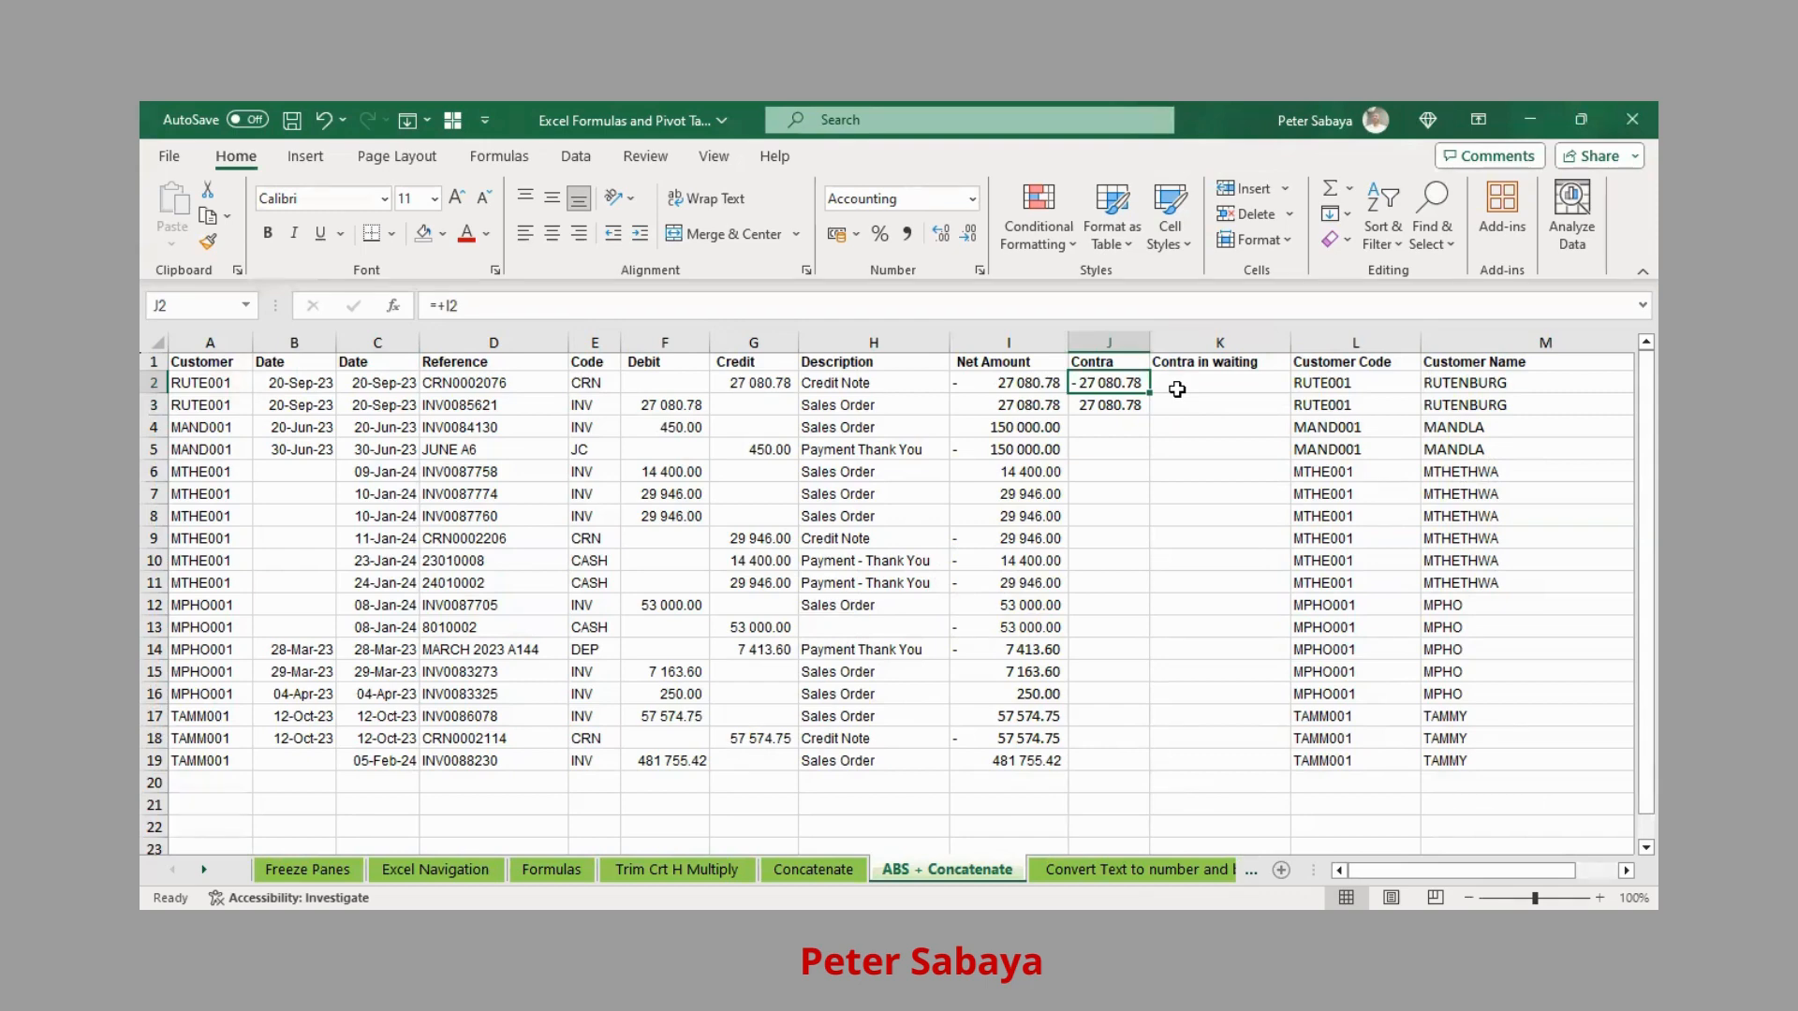
# Undo the Contra entries, enter =ABS(I2) in J2 showing 27 080.78, and copy it
pyautogui.hotkey('ctrl', 'z')
pyautogui.hotkey('ctrl', 'z')
pyautogui.hotkey('ctrl', 'z')
pyautogui.hotkey('ctrl', 'z')
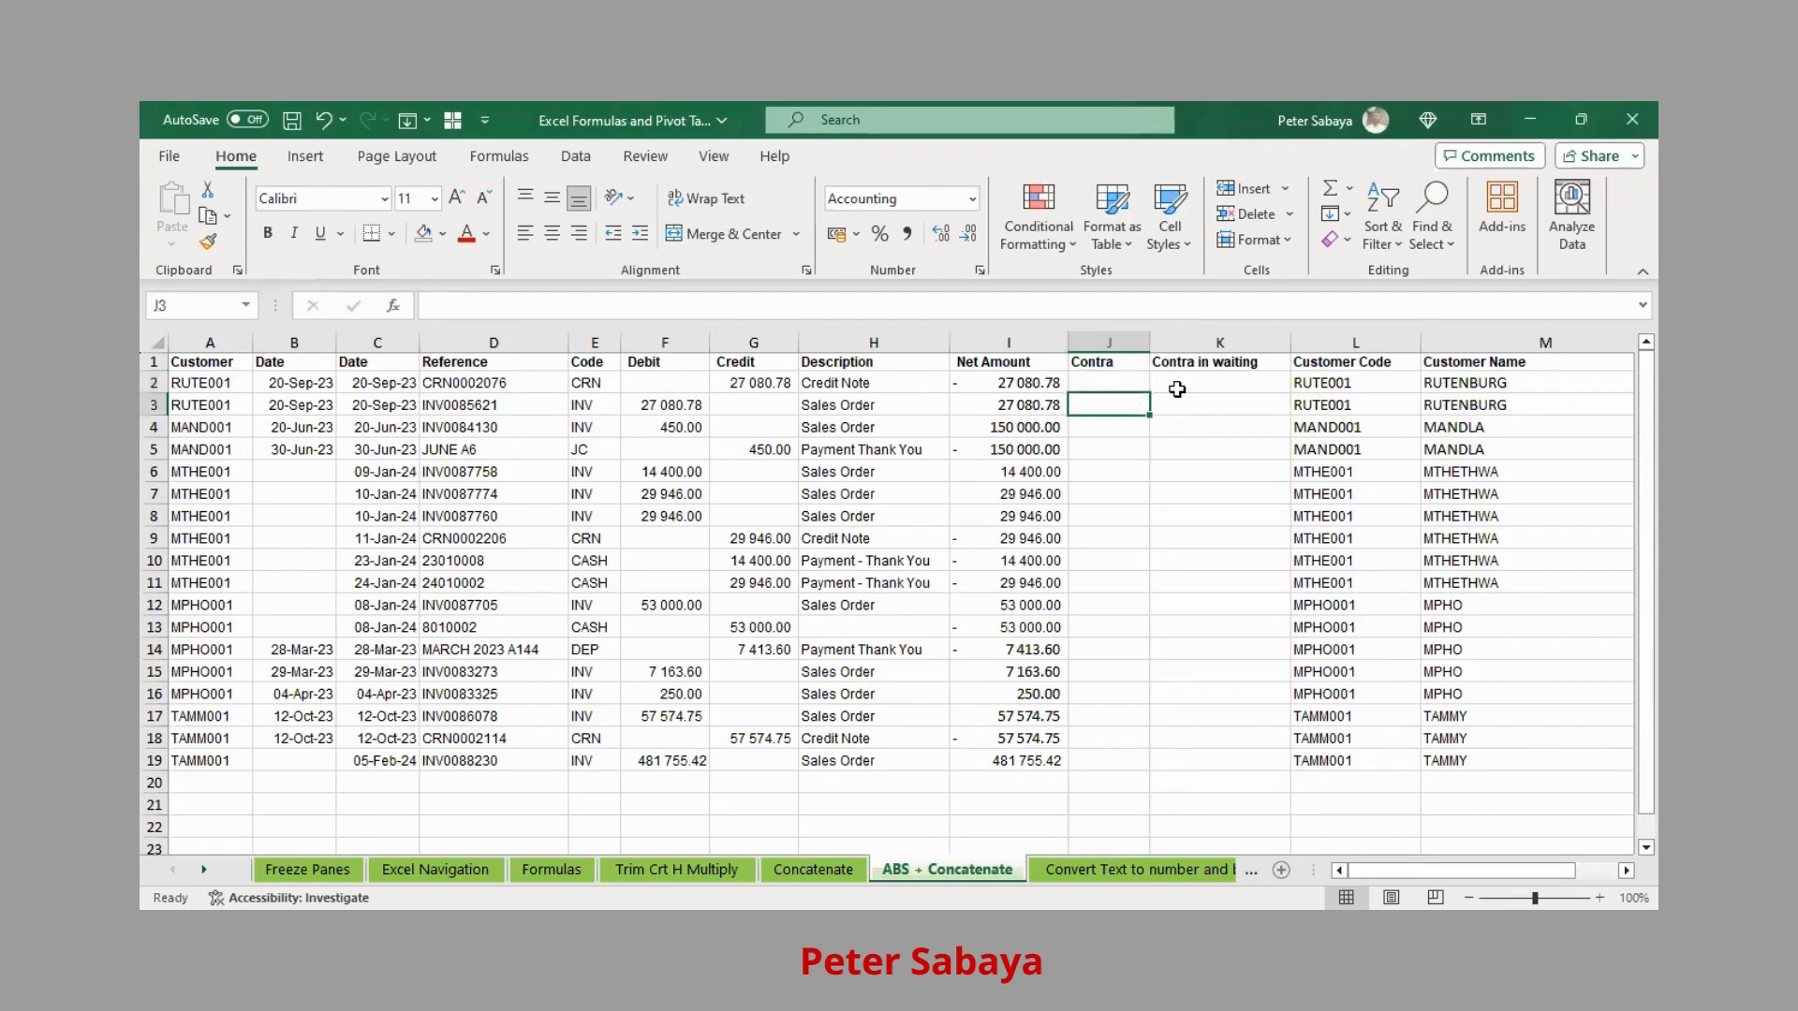
pyautogui.write('=')
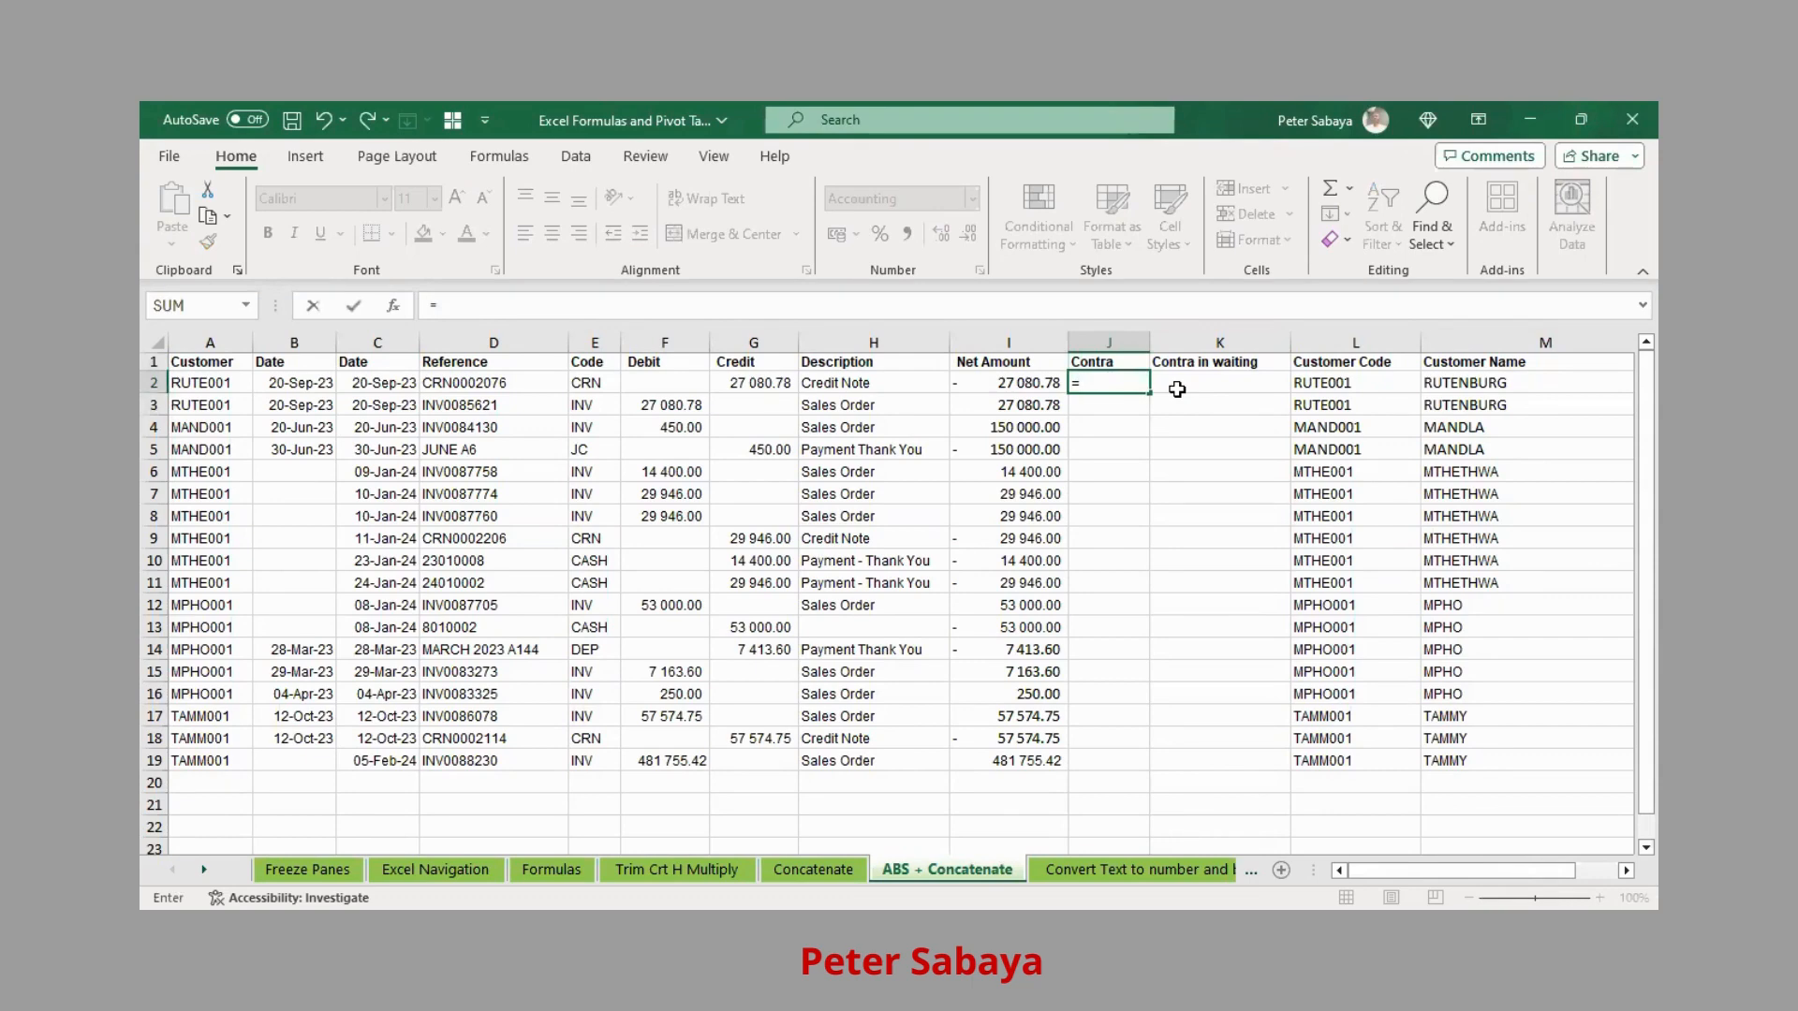
pyautogui.write('AB')
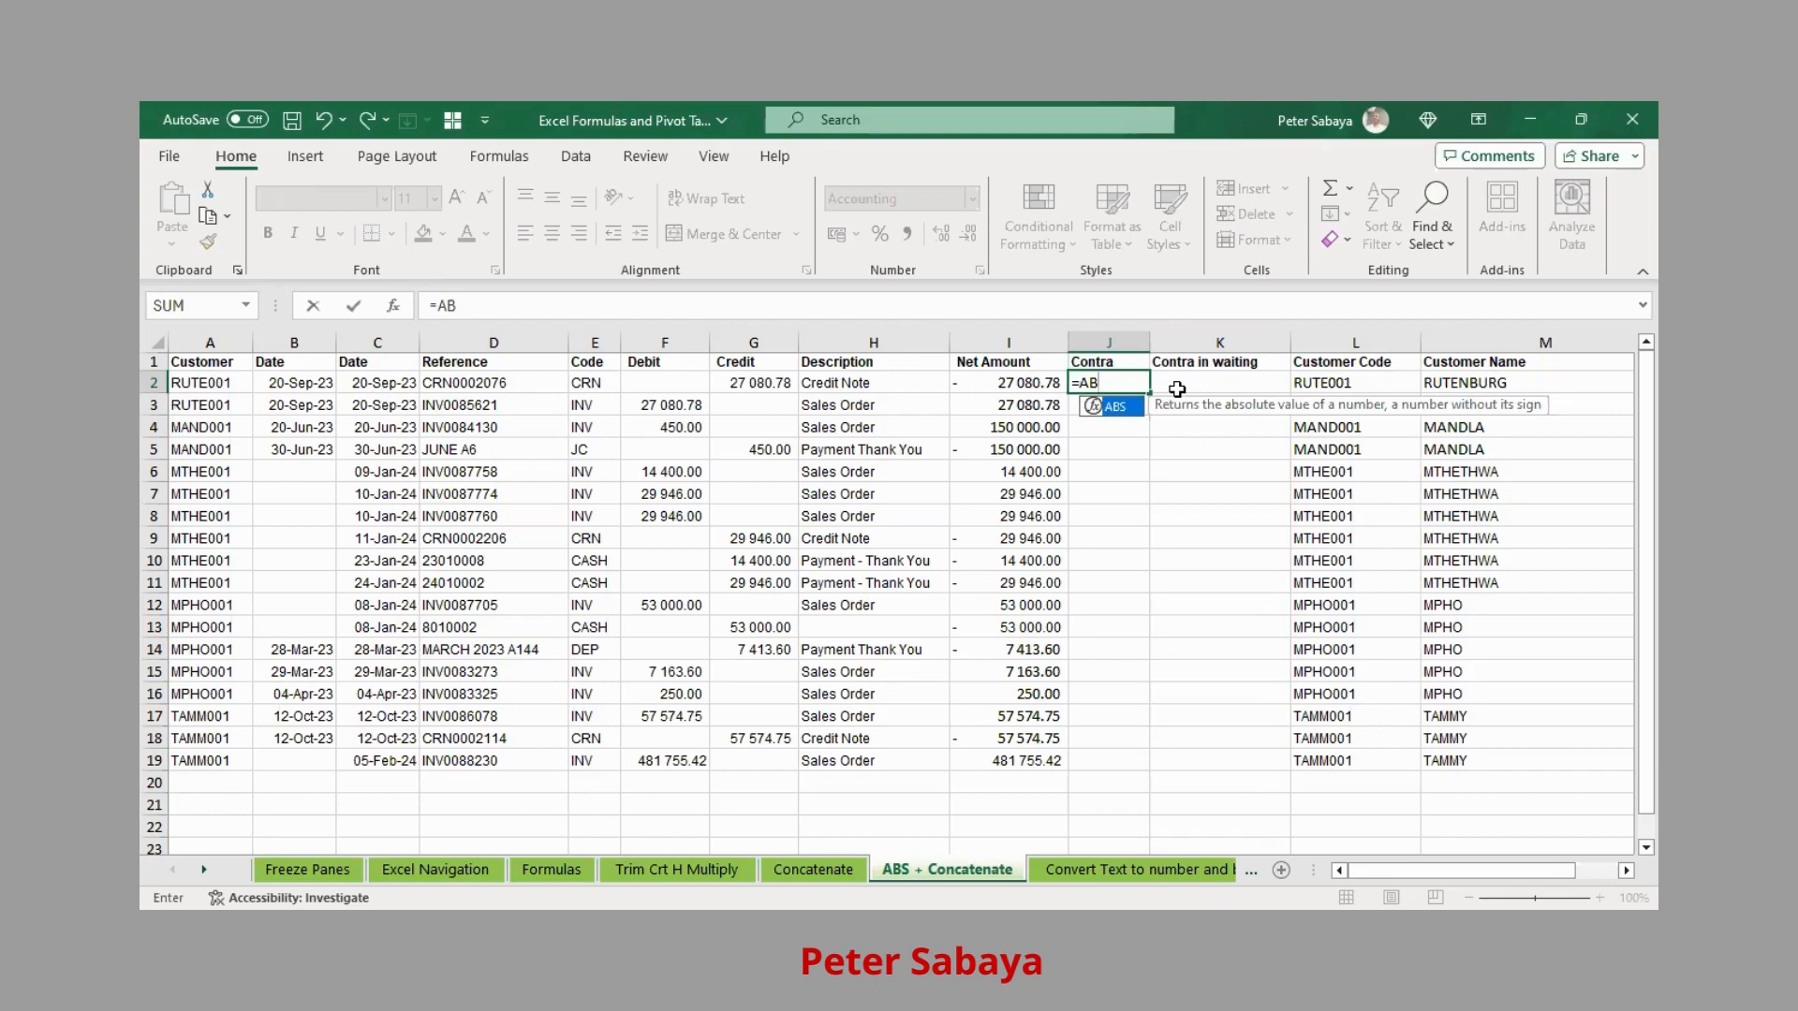
pyautogui.press('Tab')
pyautogui.click(1030, 389)
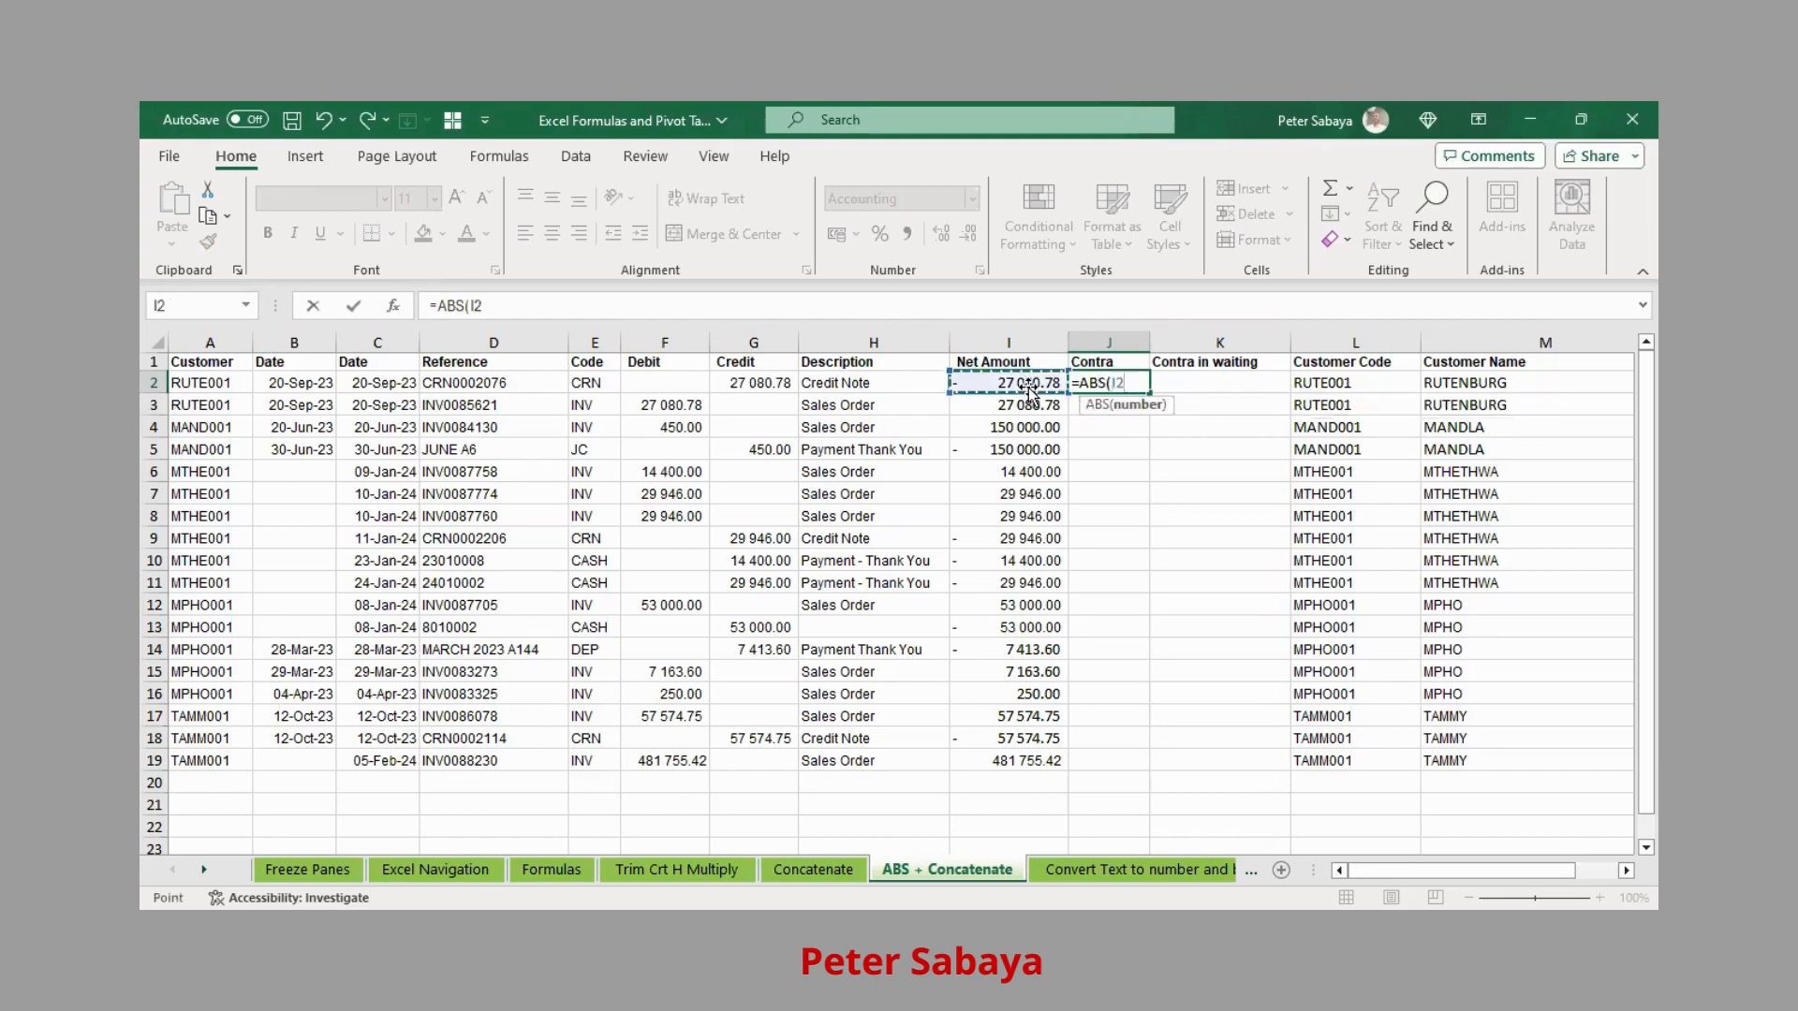
pyautogui.hotkey('ctrl', 'Return')
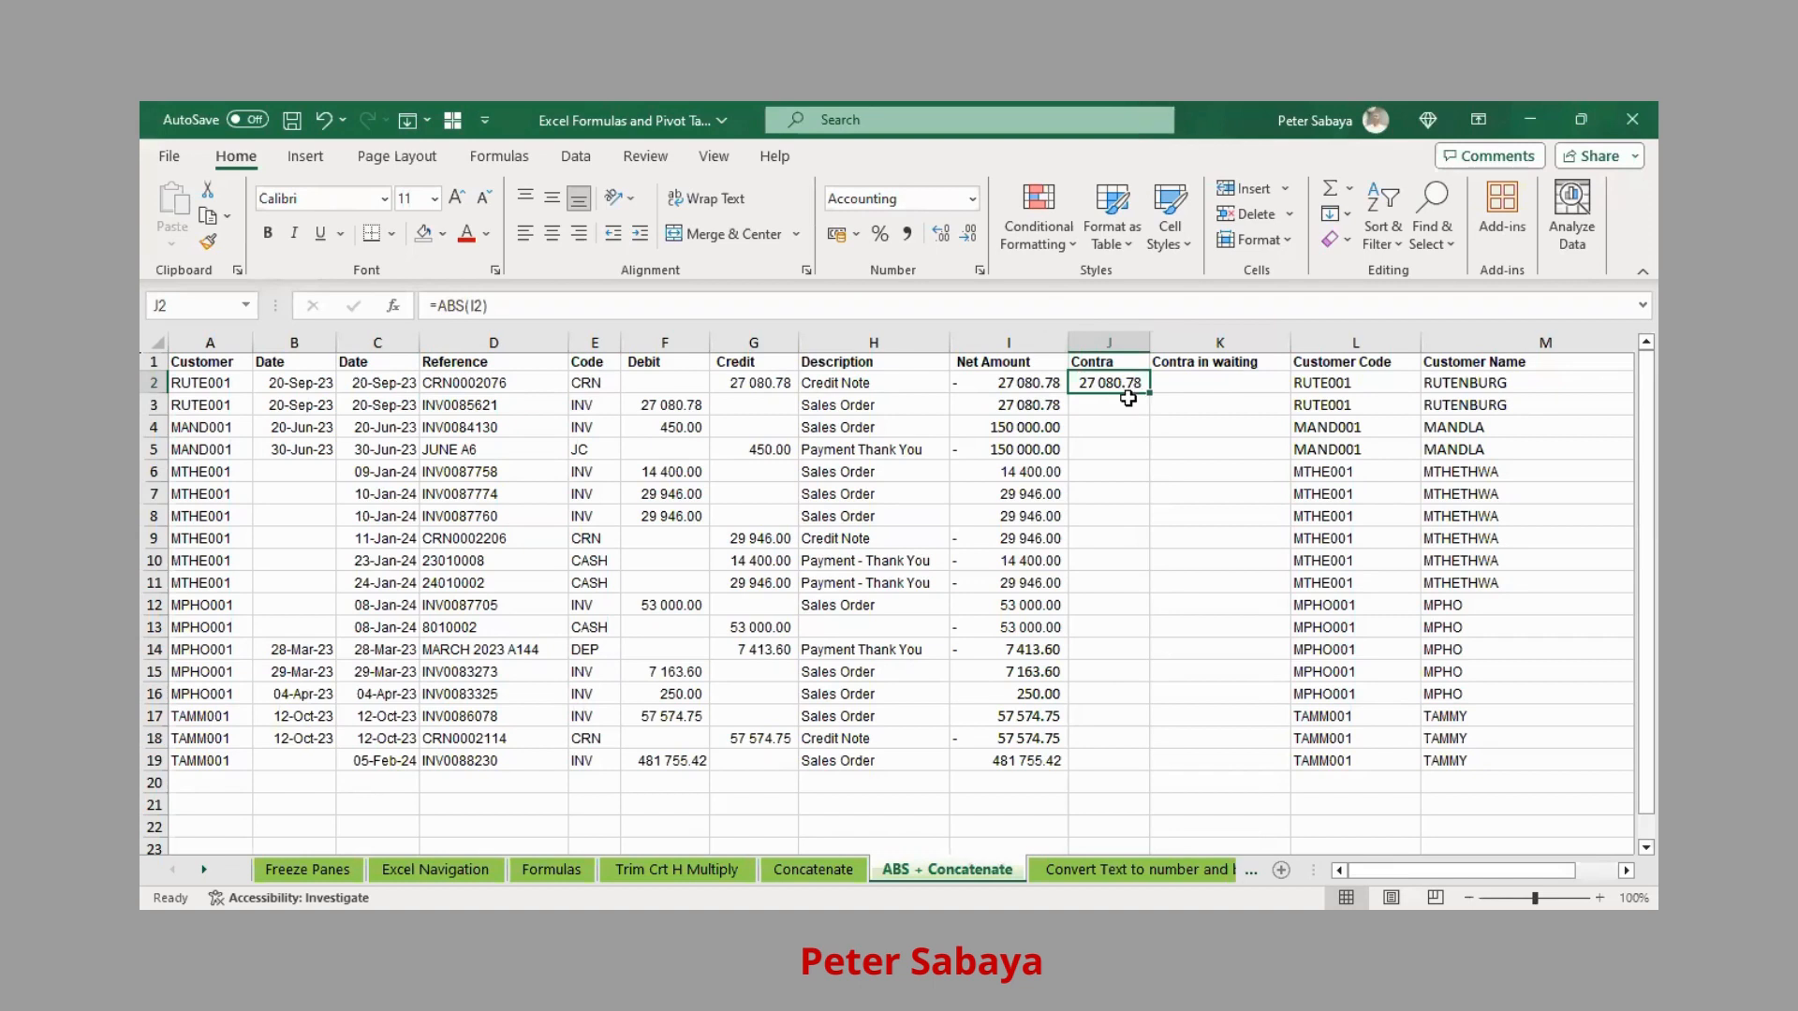
pyautogui.hotkey('ctrl', 'c')
pyautogui.press('Down')
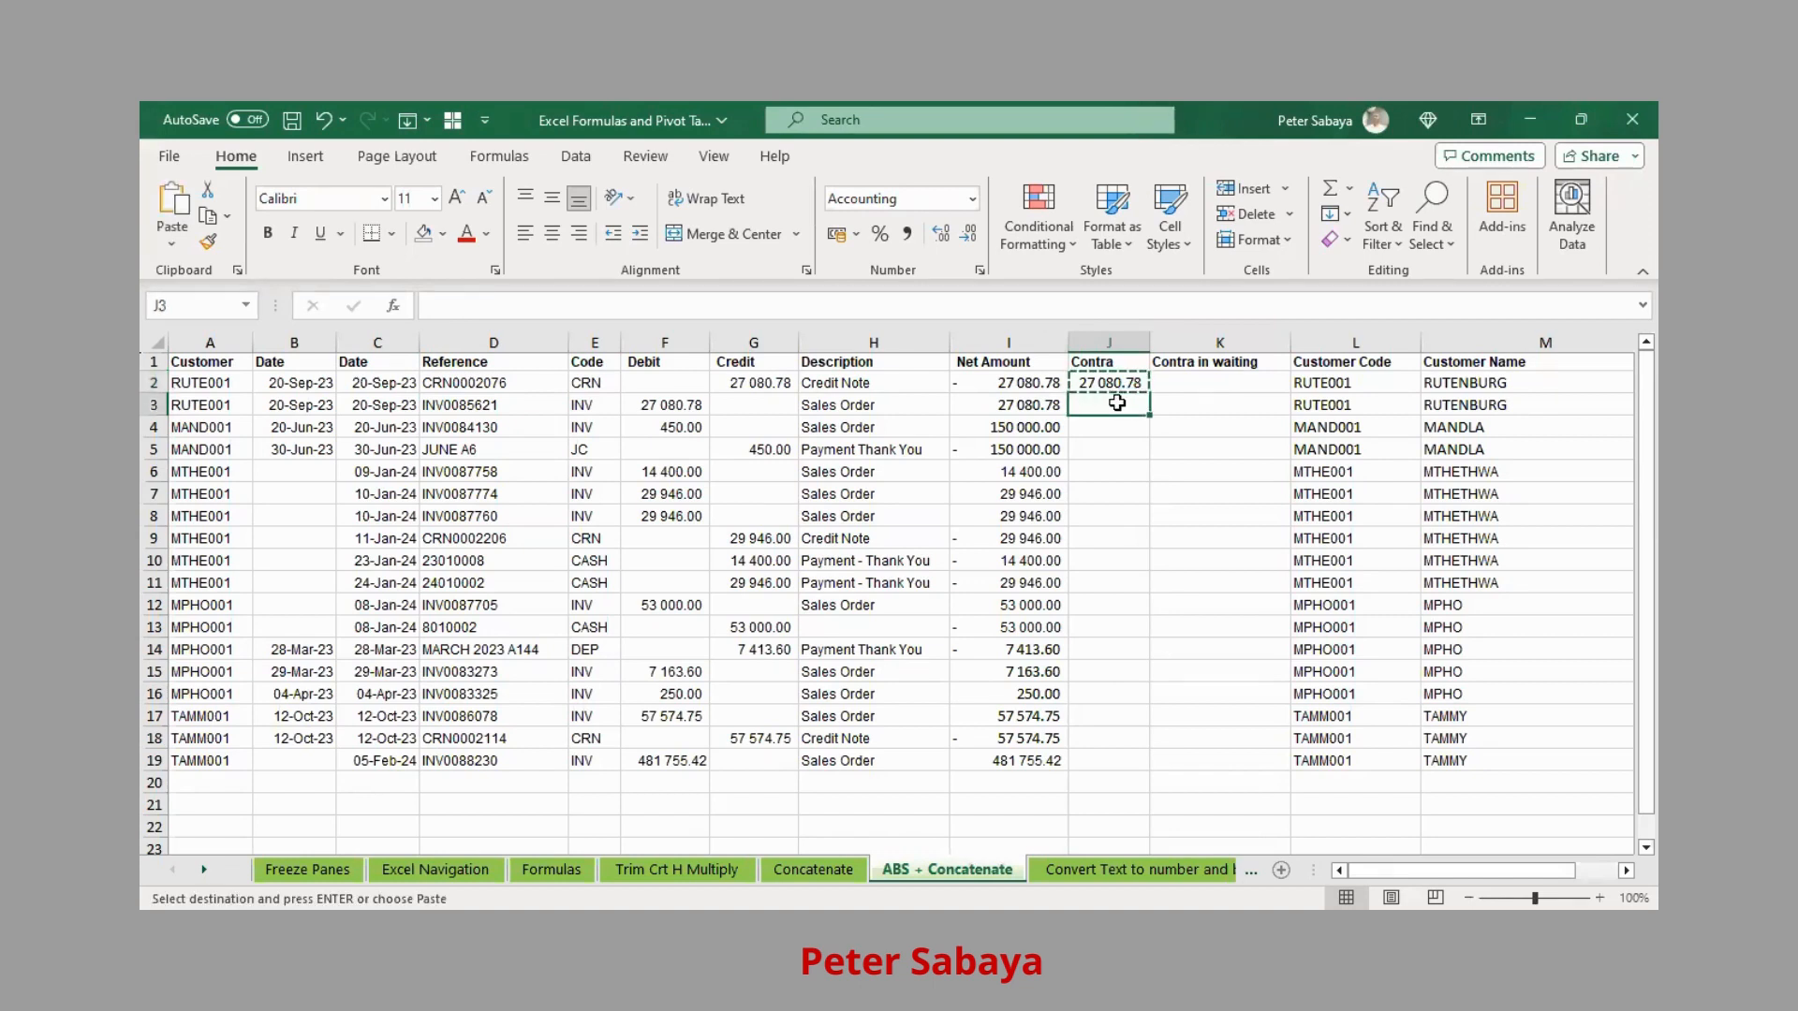
# Paste the ABS formula into J3 and compare the Contra values with the Net Amounts
pyautogui.hotkey('ctrl', 'v')
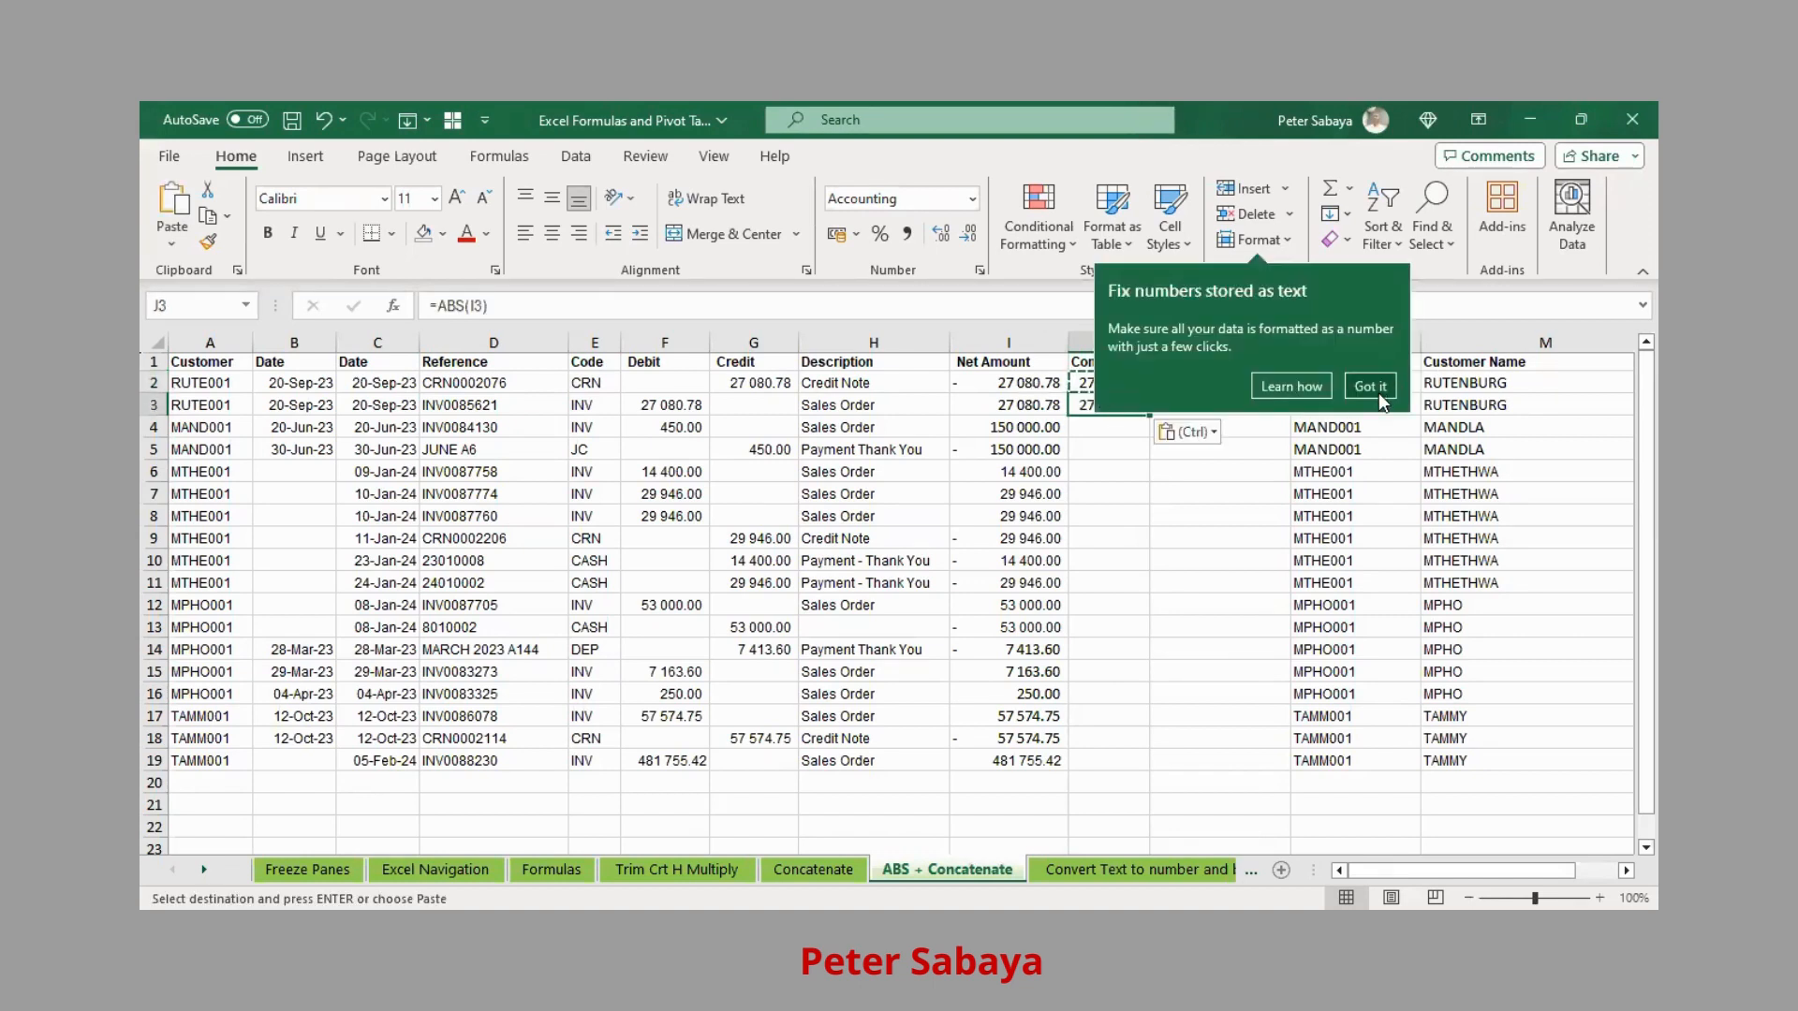
pyautogui.moveTo(1100, 383); pyautogui.dragTo(1098, 401)
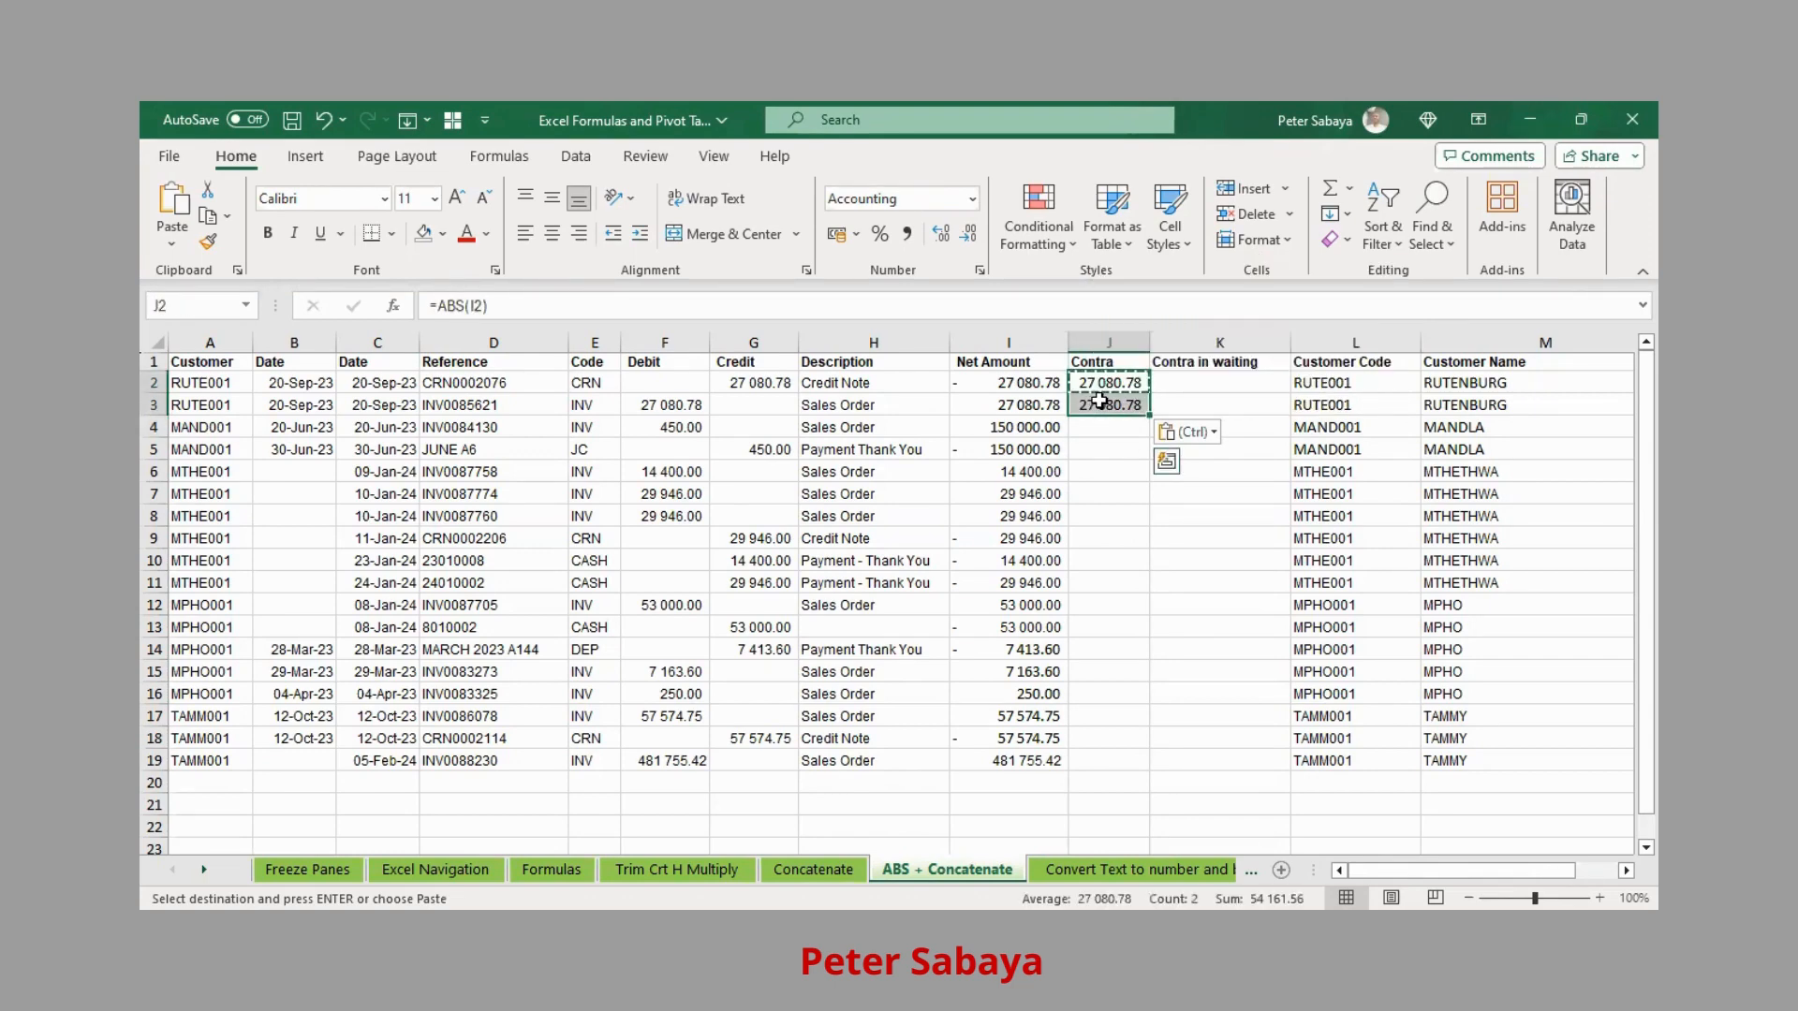
pyautogui.click(1105, 383)
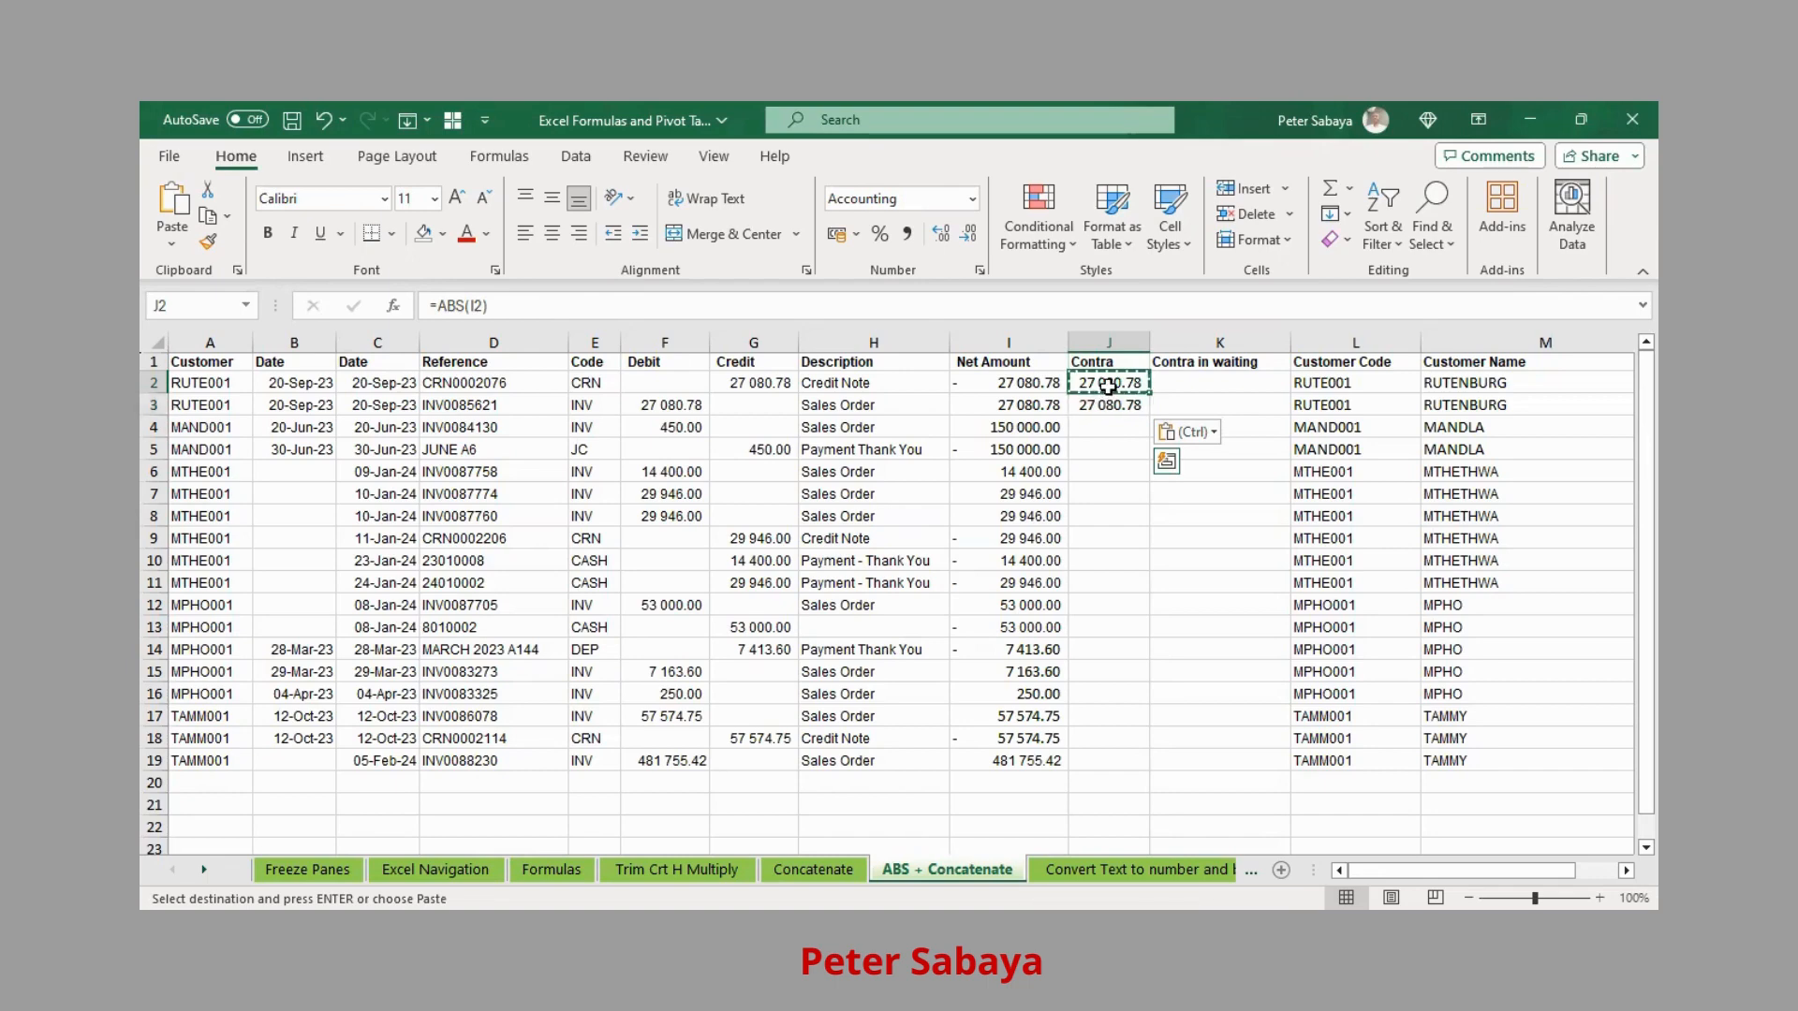
pyautogui.click(1003, 383)
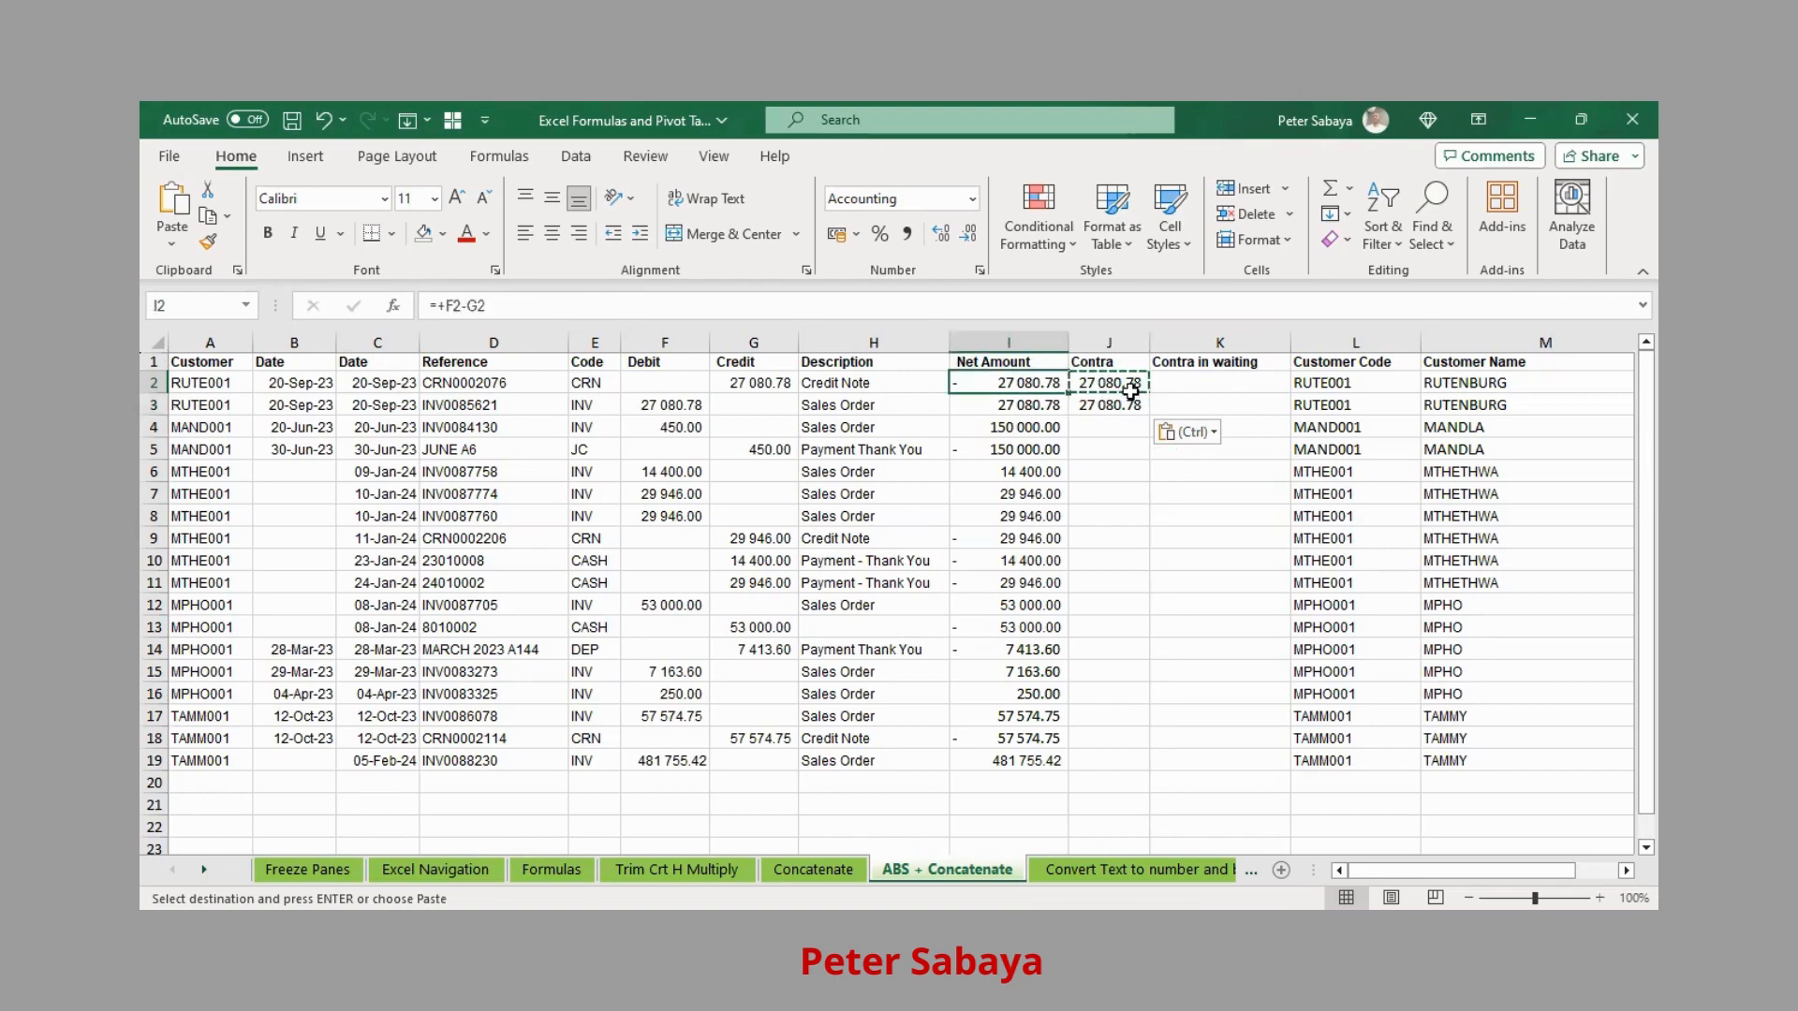
pyautogui.click(1124, 384)
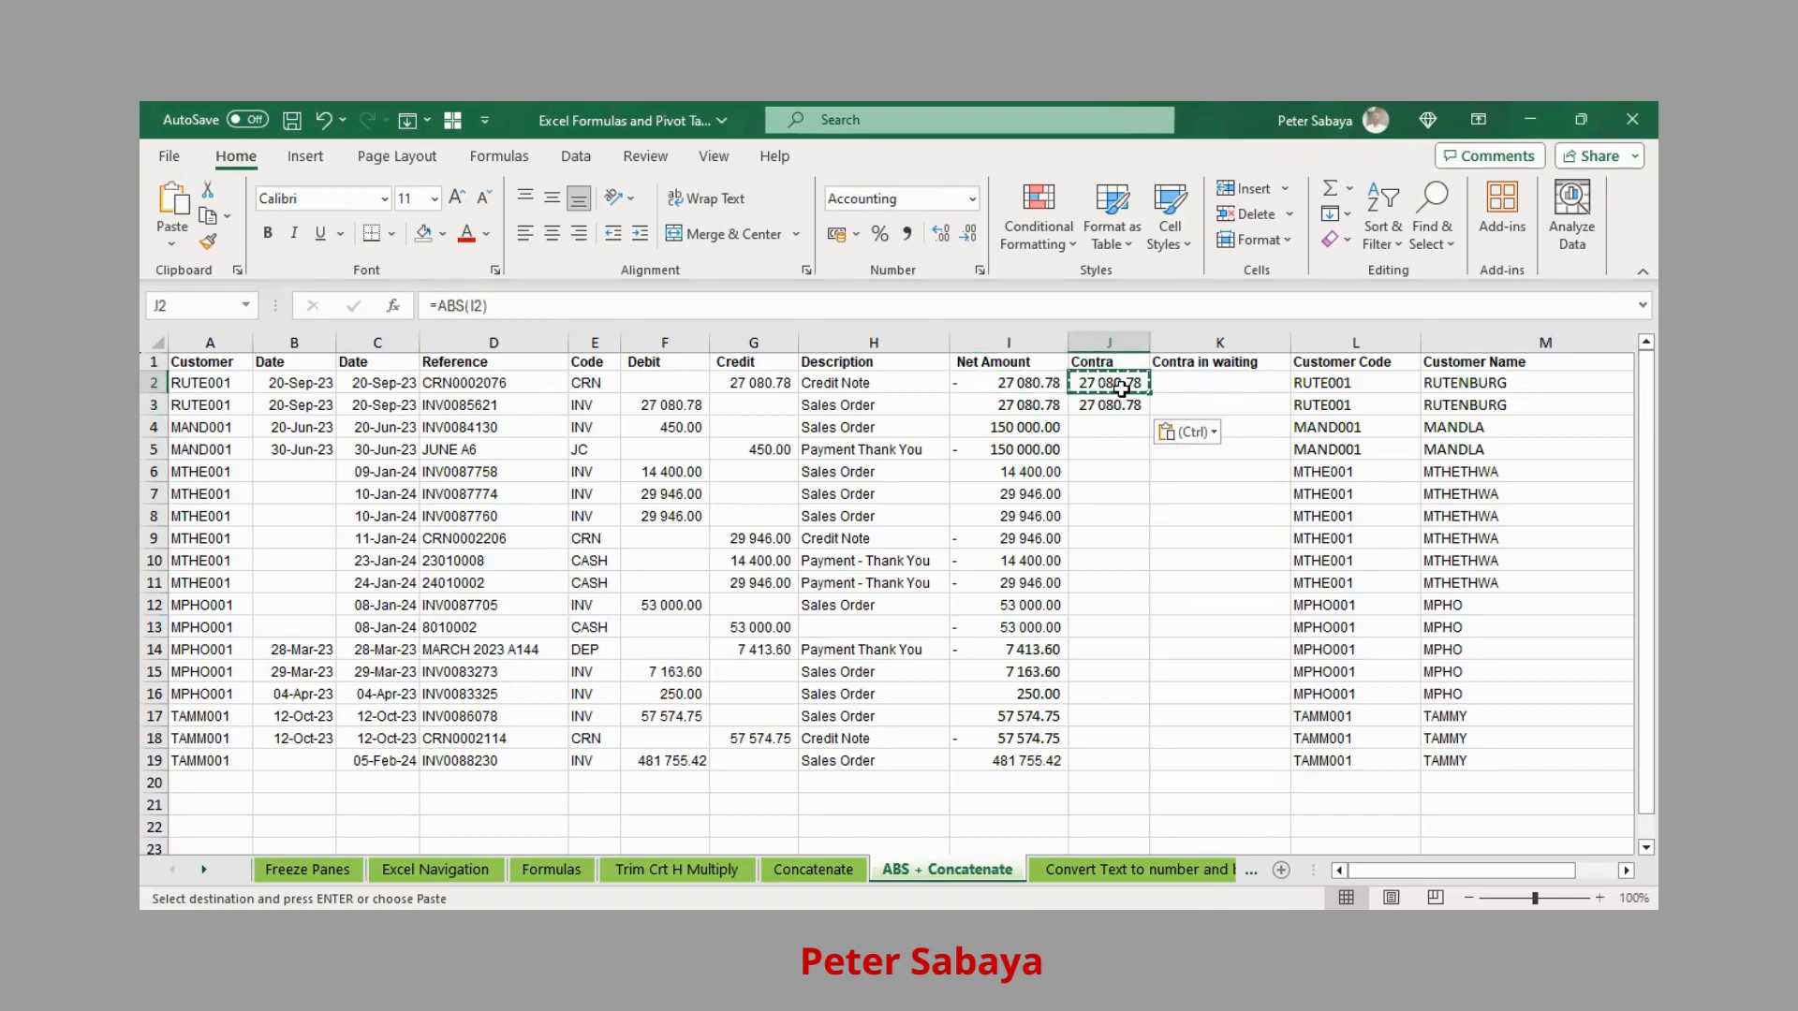
pyautogui.moveTo(1124, 384); pyautogui.dragTo(1117, 401)
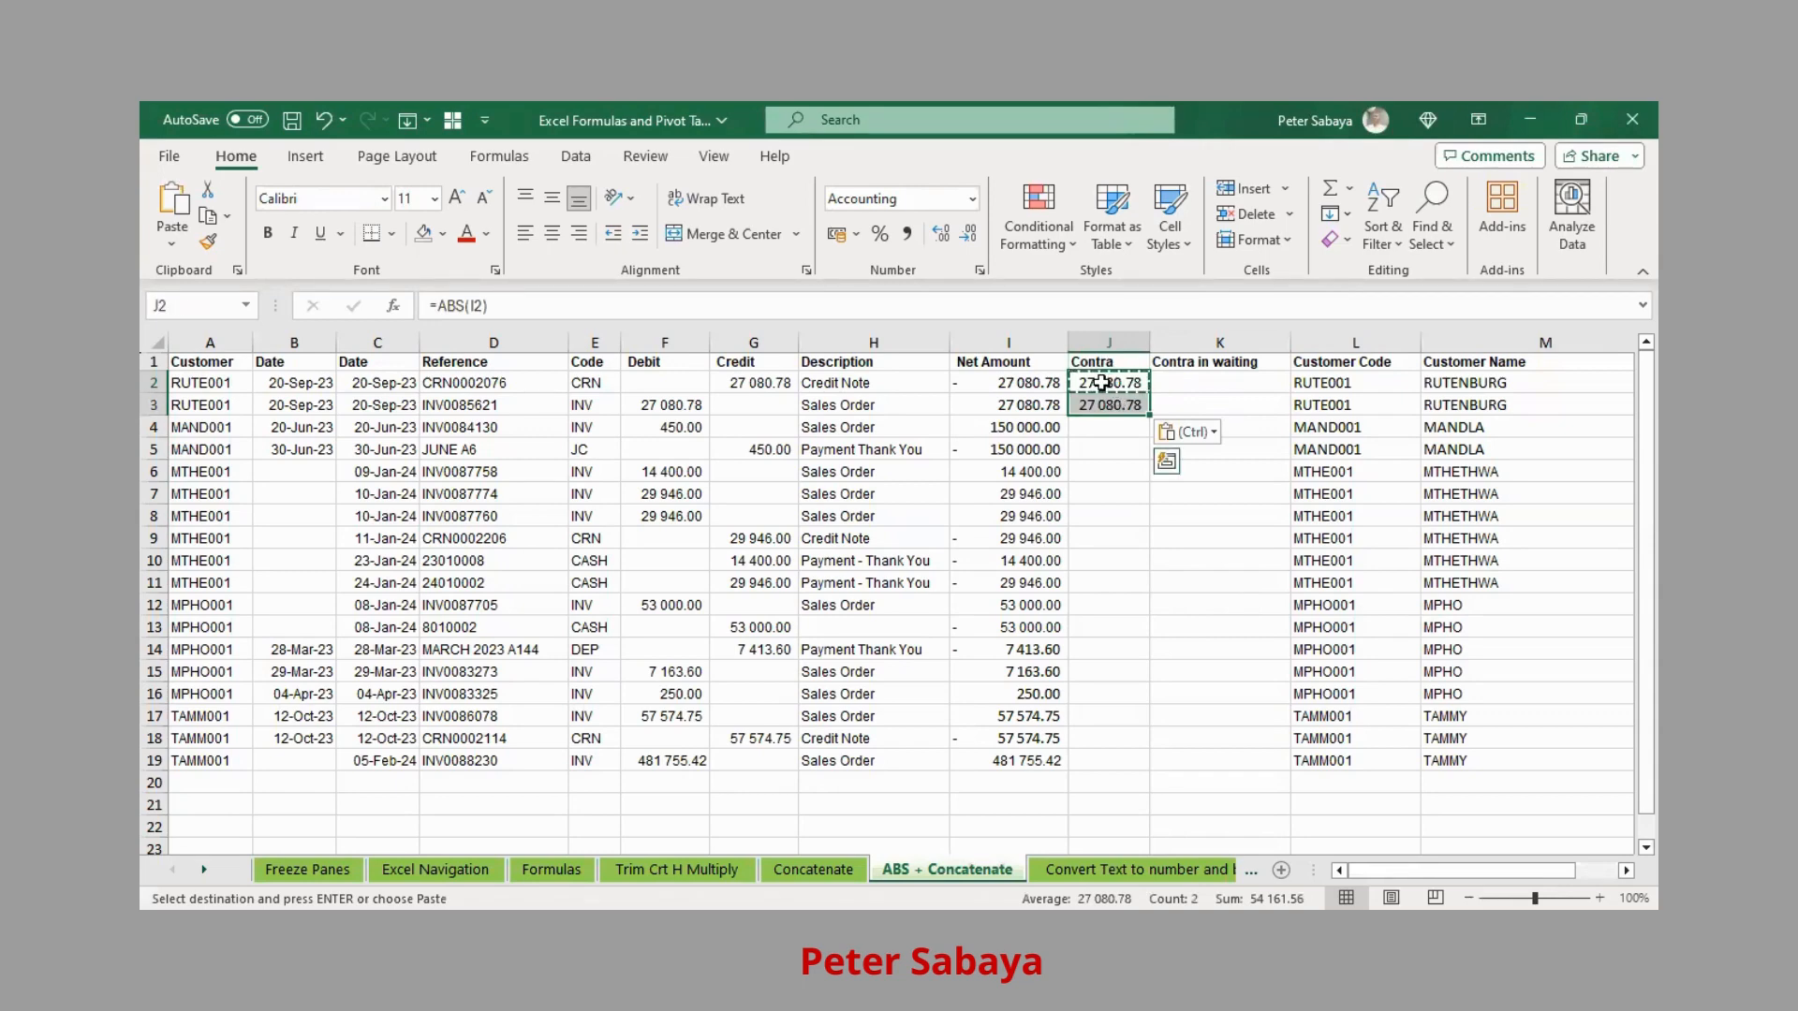
pyautogui.moveTo(1114, 387); pyautogui.dragTo(1095, 407)
pyautogui.moveTo(1095, 407); pyautogui.dragTo(1040, 396)
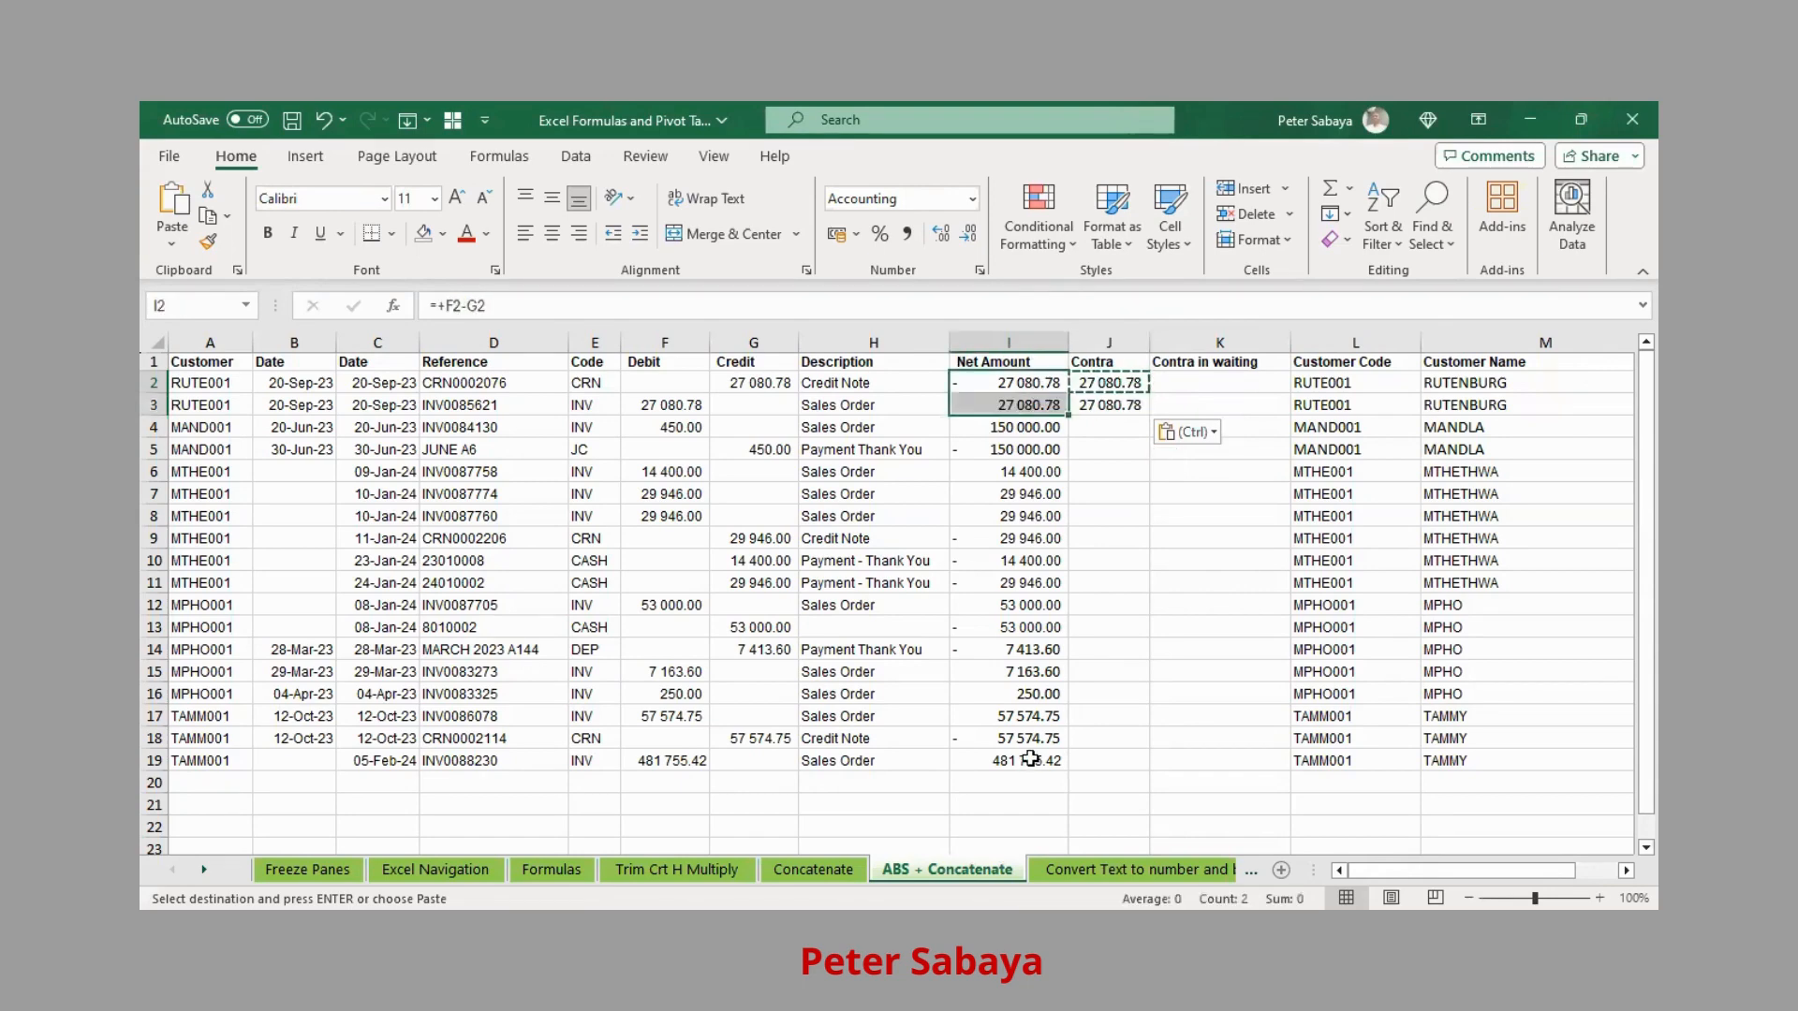
# Clear the ABS formulas from J2:J3, leaving the Contra column empty
pyautogui.click(1030, 759)
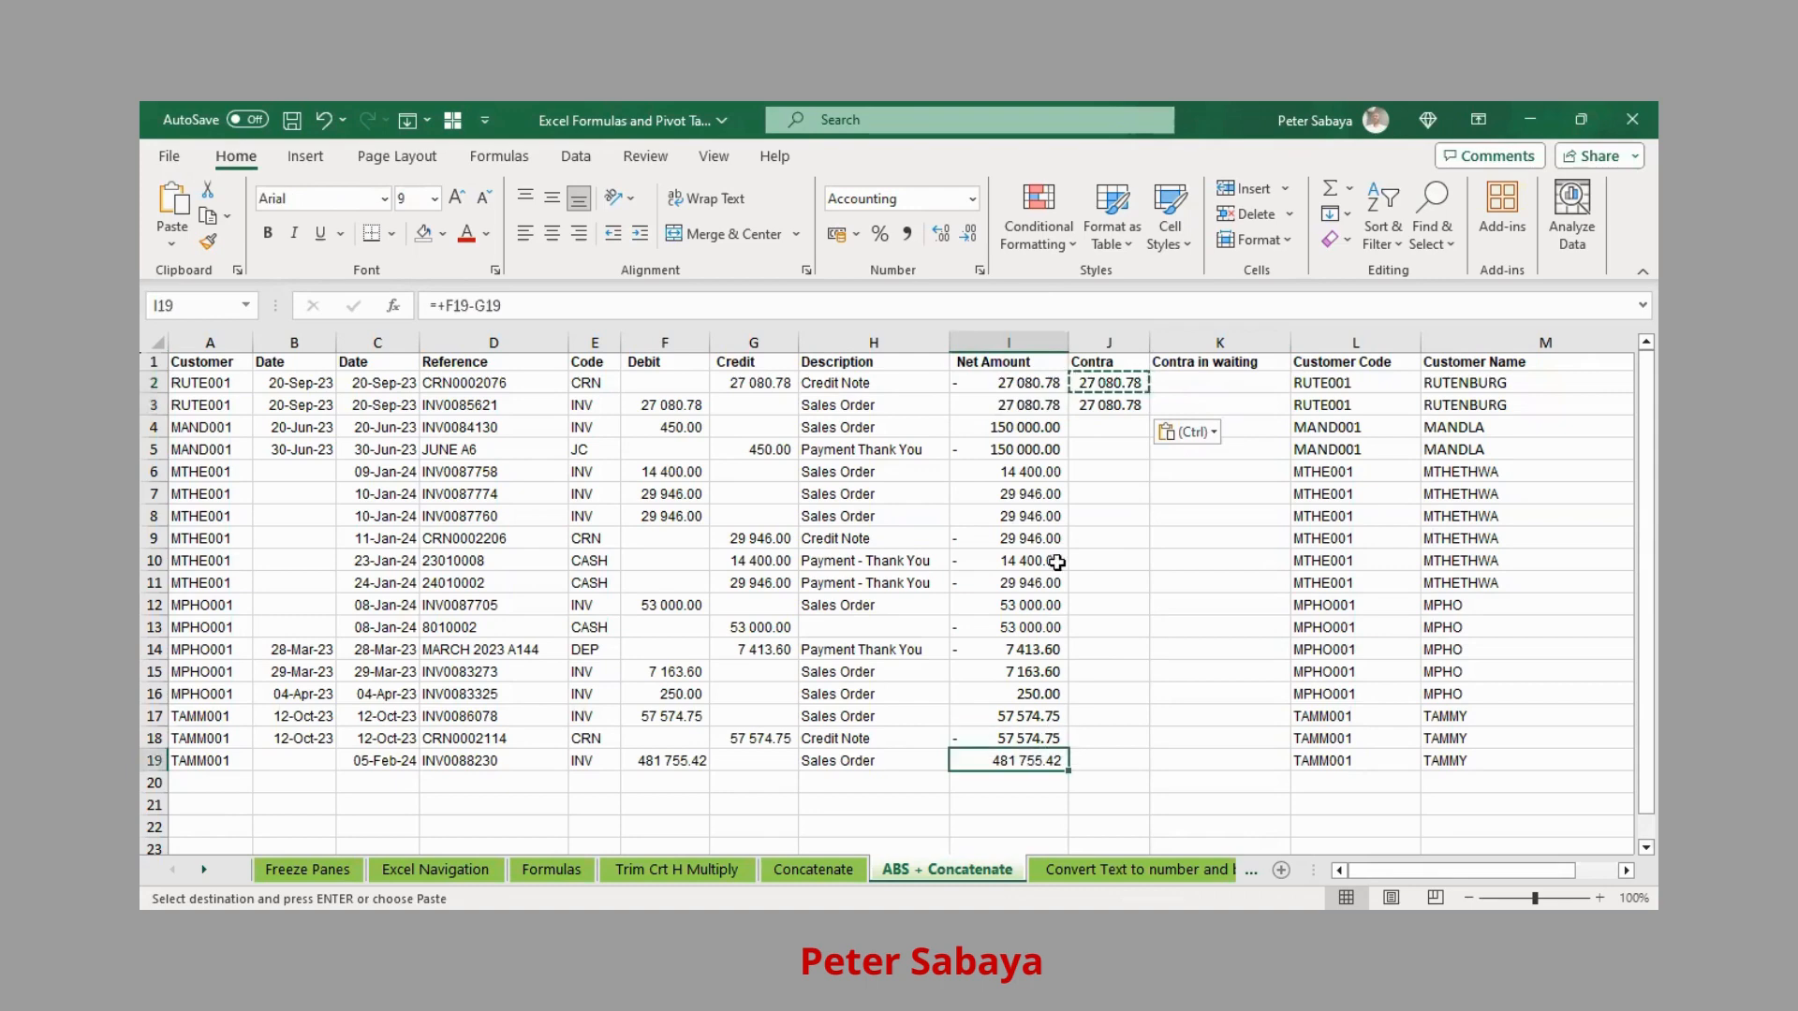
pyautogui.click(1122, 383)
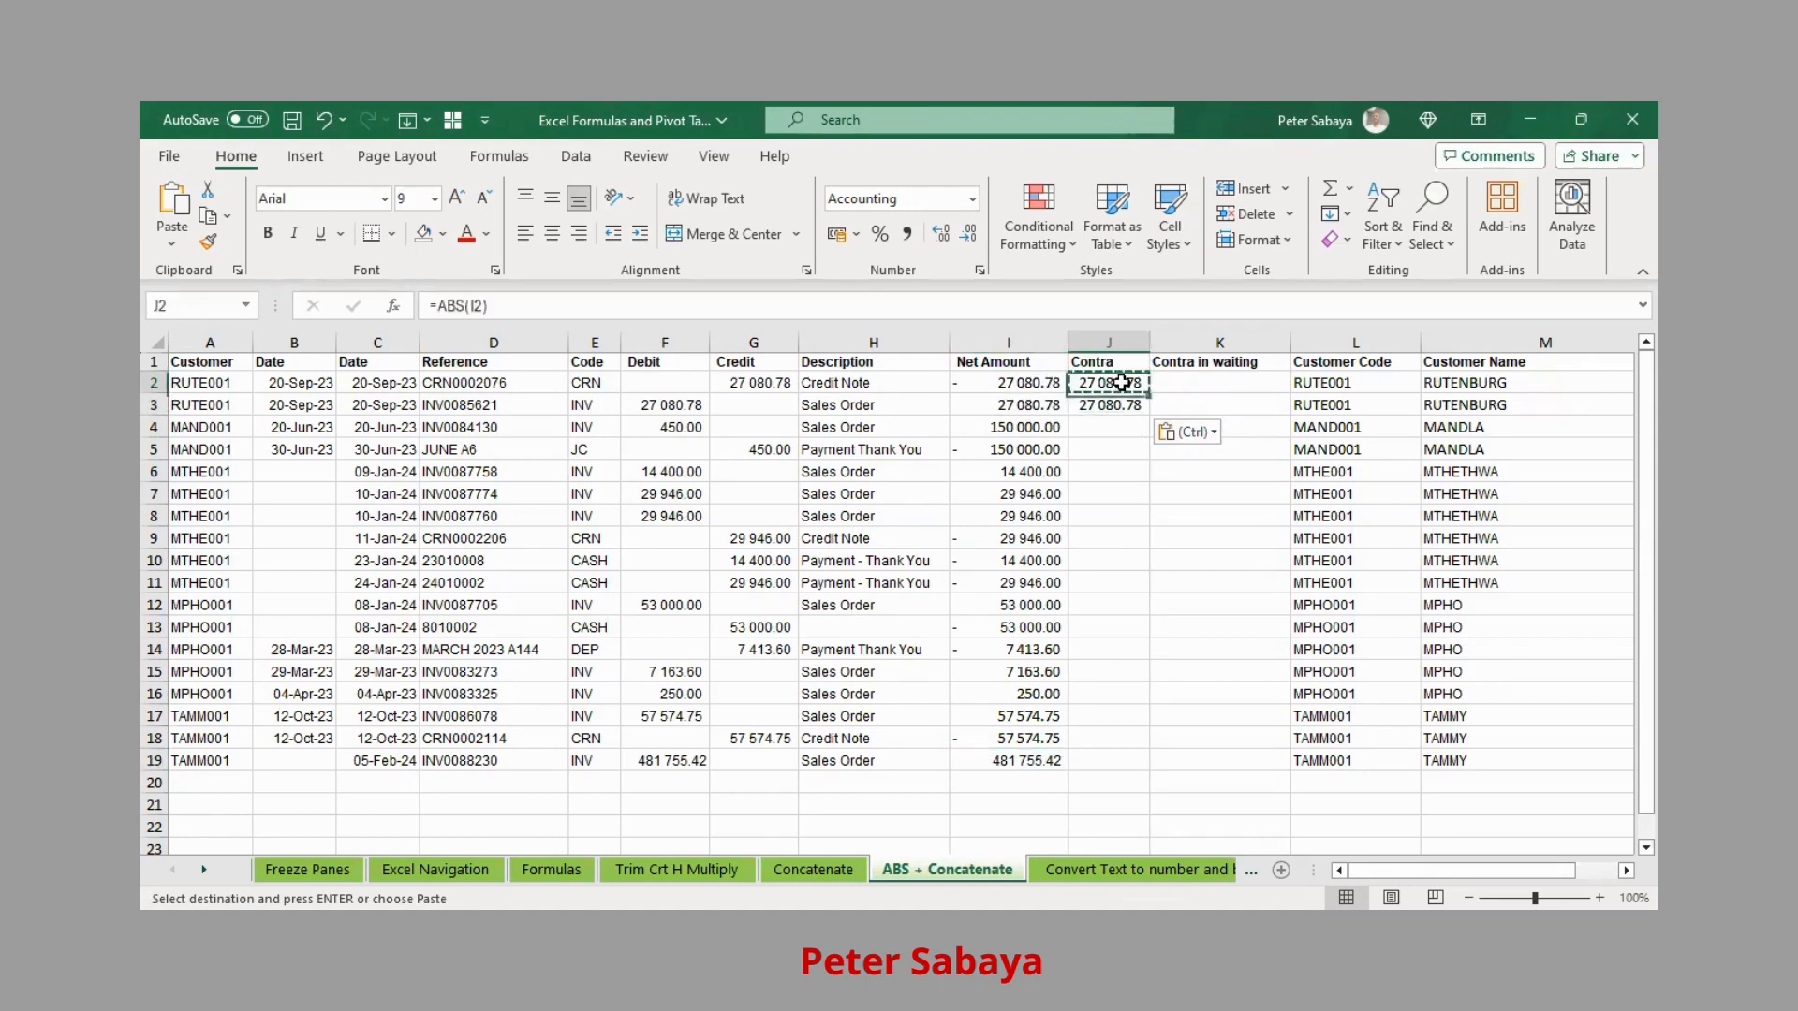
pyautogui.click(1028, 384)
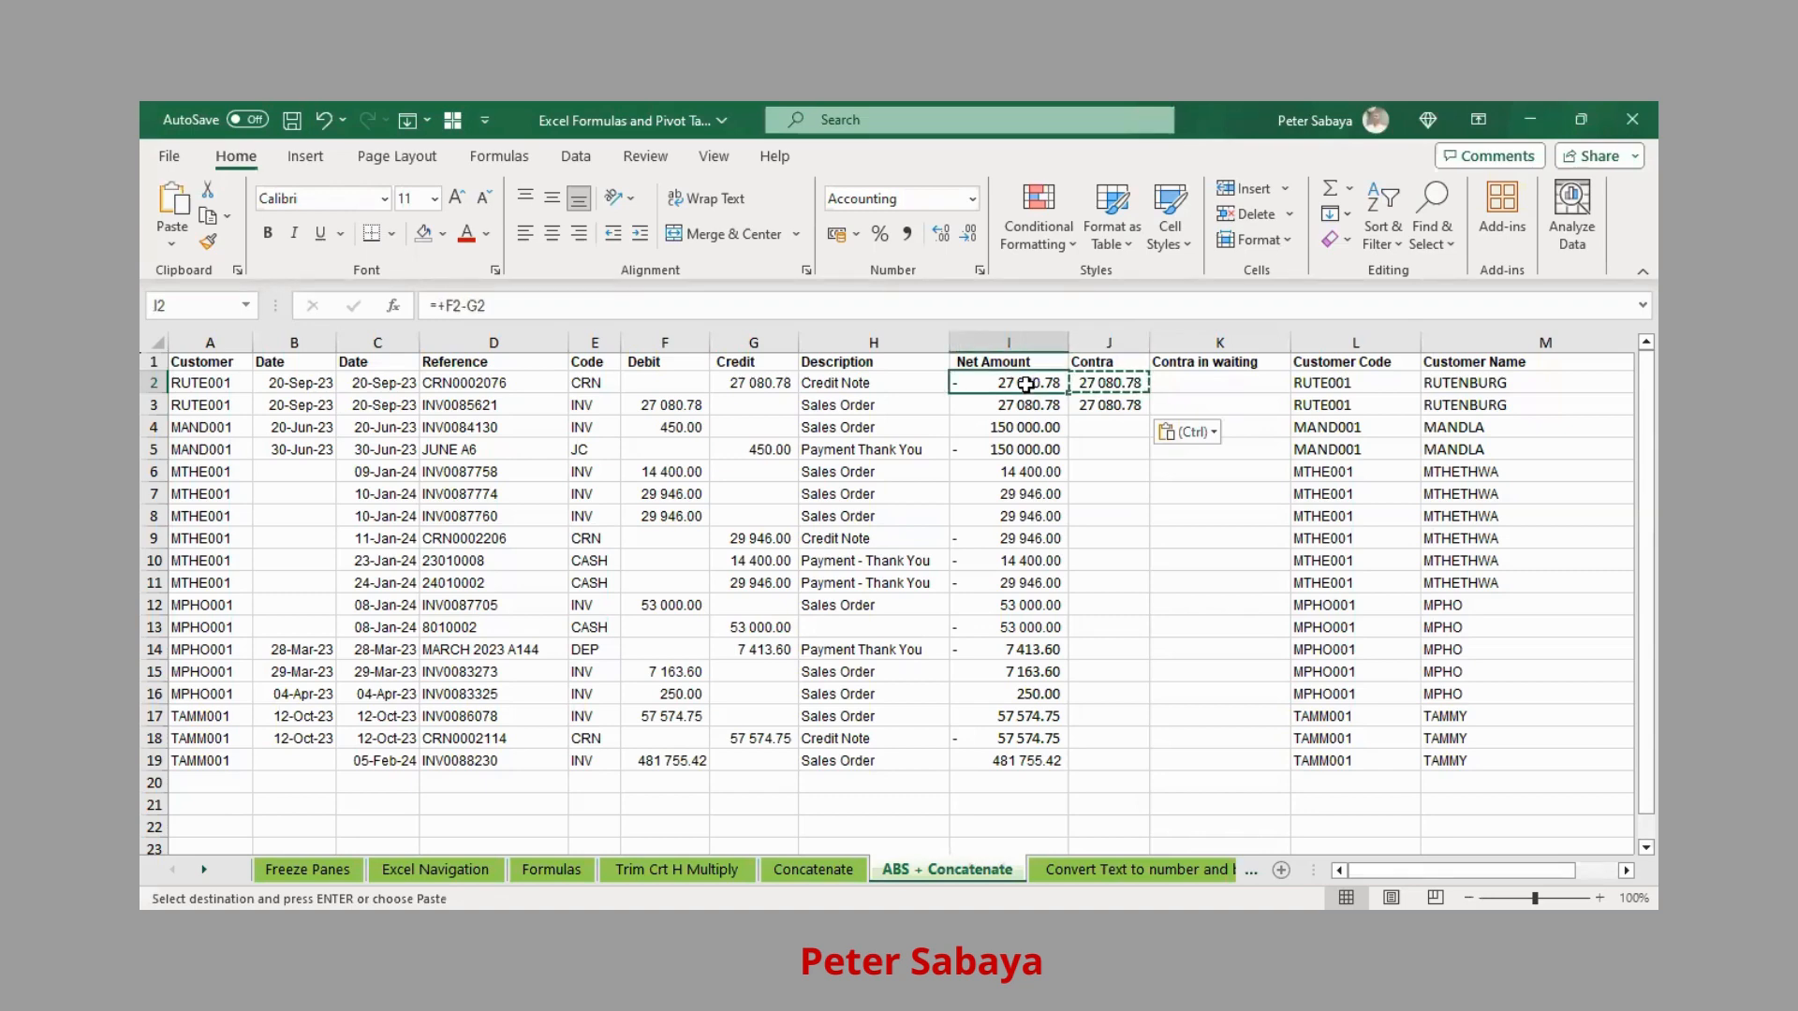
pyautogui.moveTo(1095, 379); pyautogui.dragTo(1105, 404)
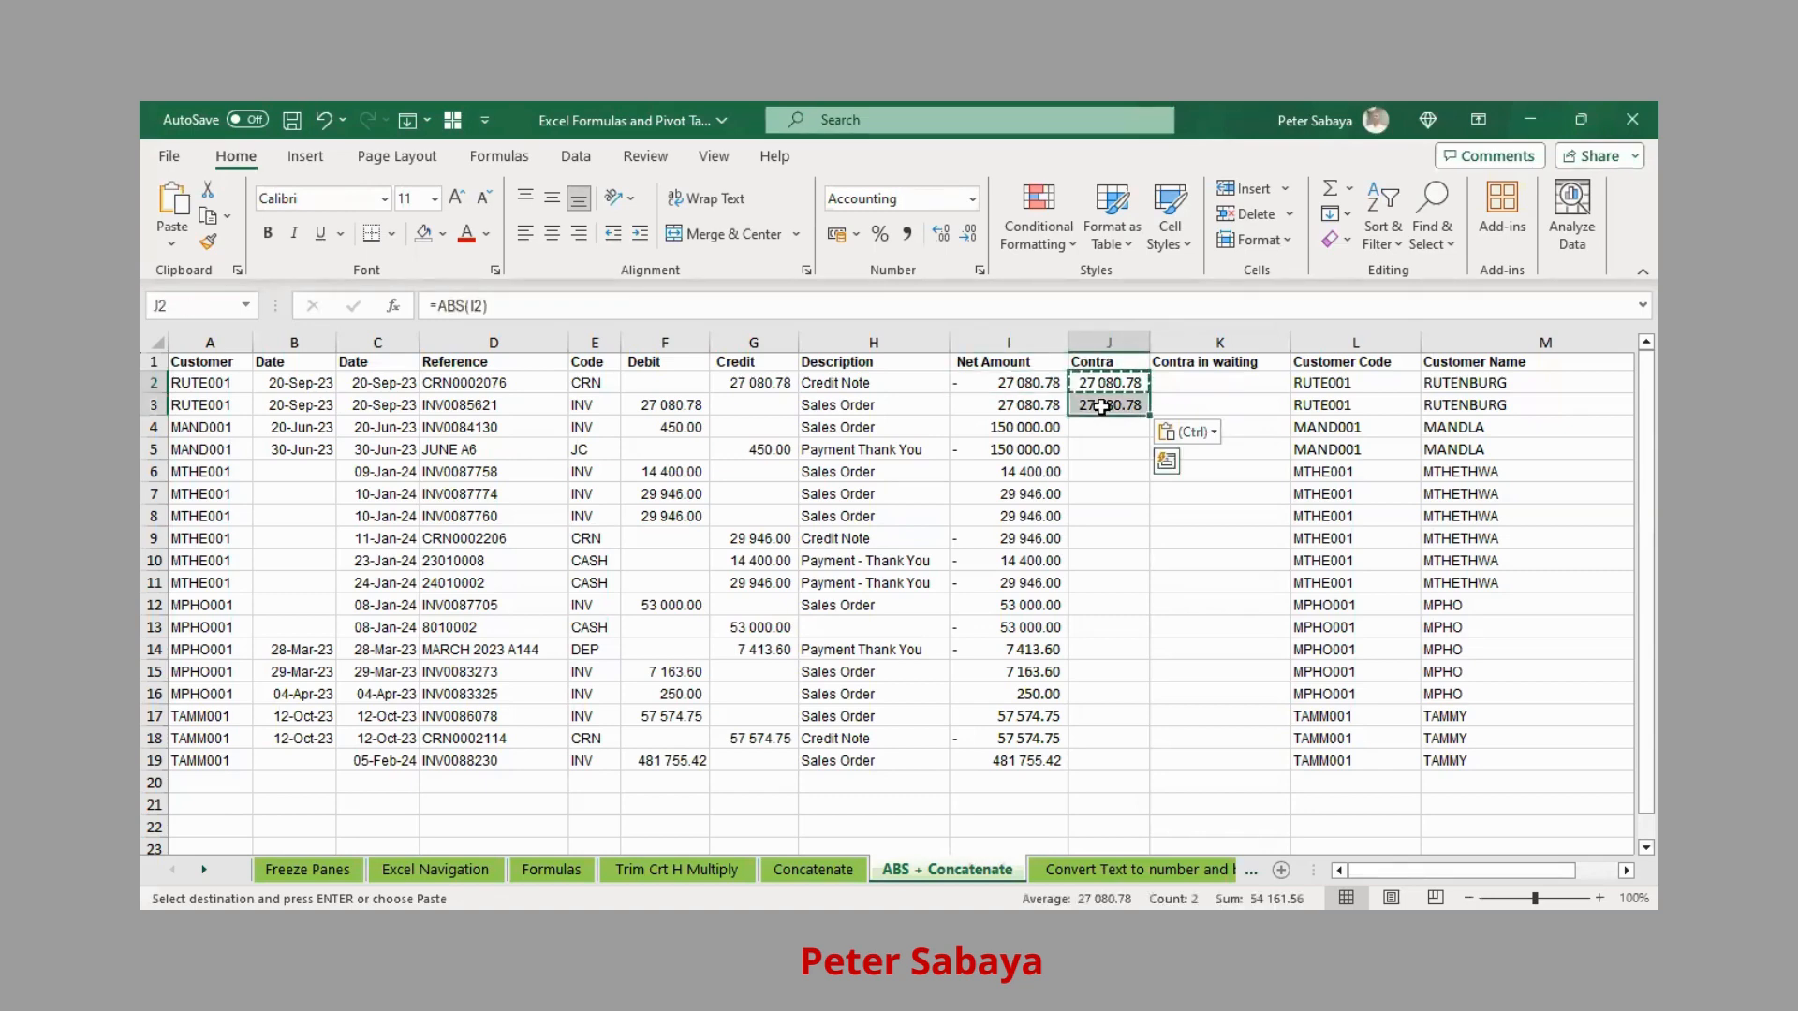
pyautogui.press('Delete')
# Select I2 and I3 together as the offsetting Net Amount pair
pyautogui.click(1025, 383)
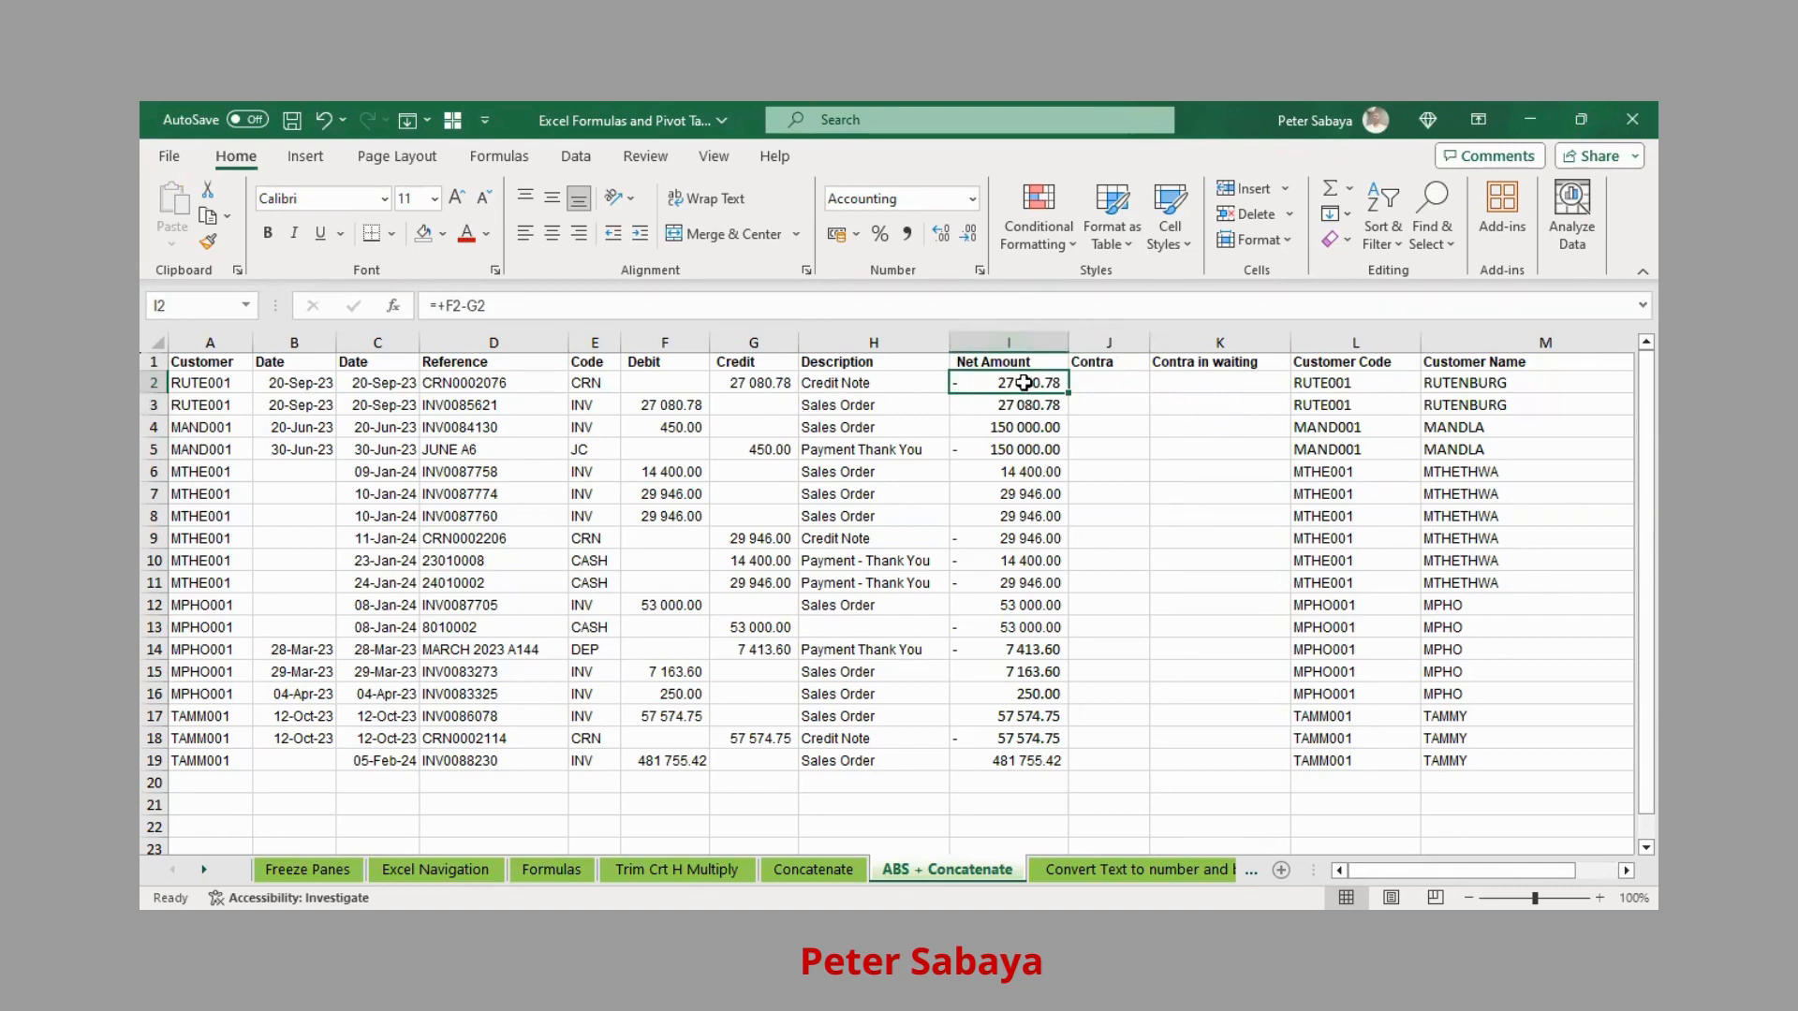
pyautogui.moveTo(1024, 383); pyautogui.dragTo(1017, 404)
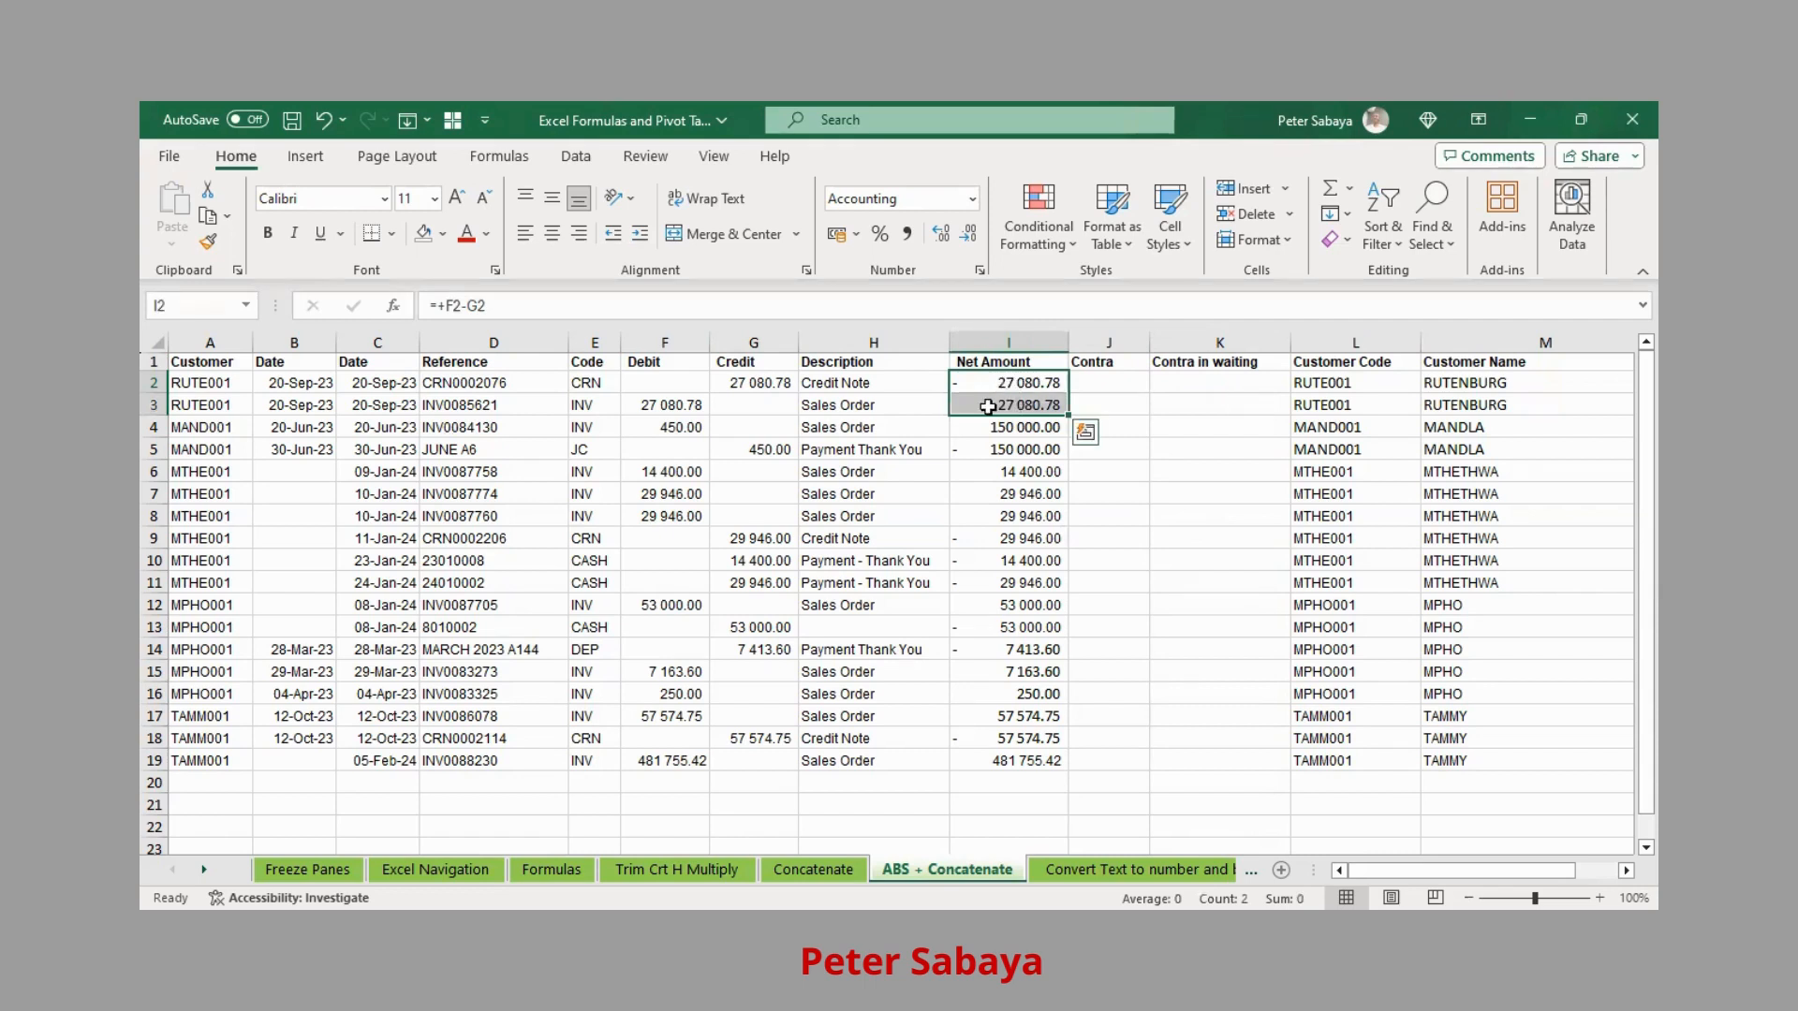
pyautogui.click(1018, 380)
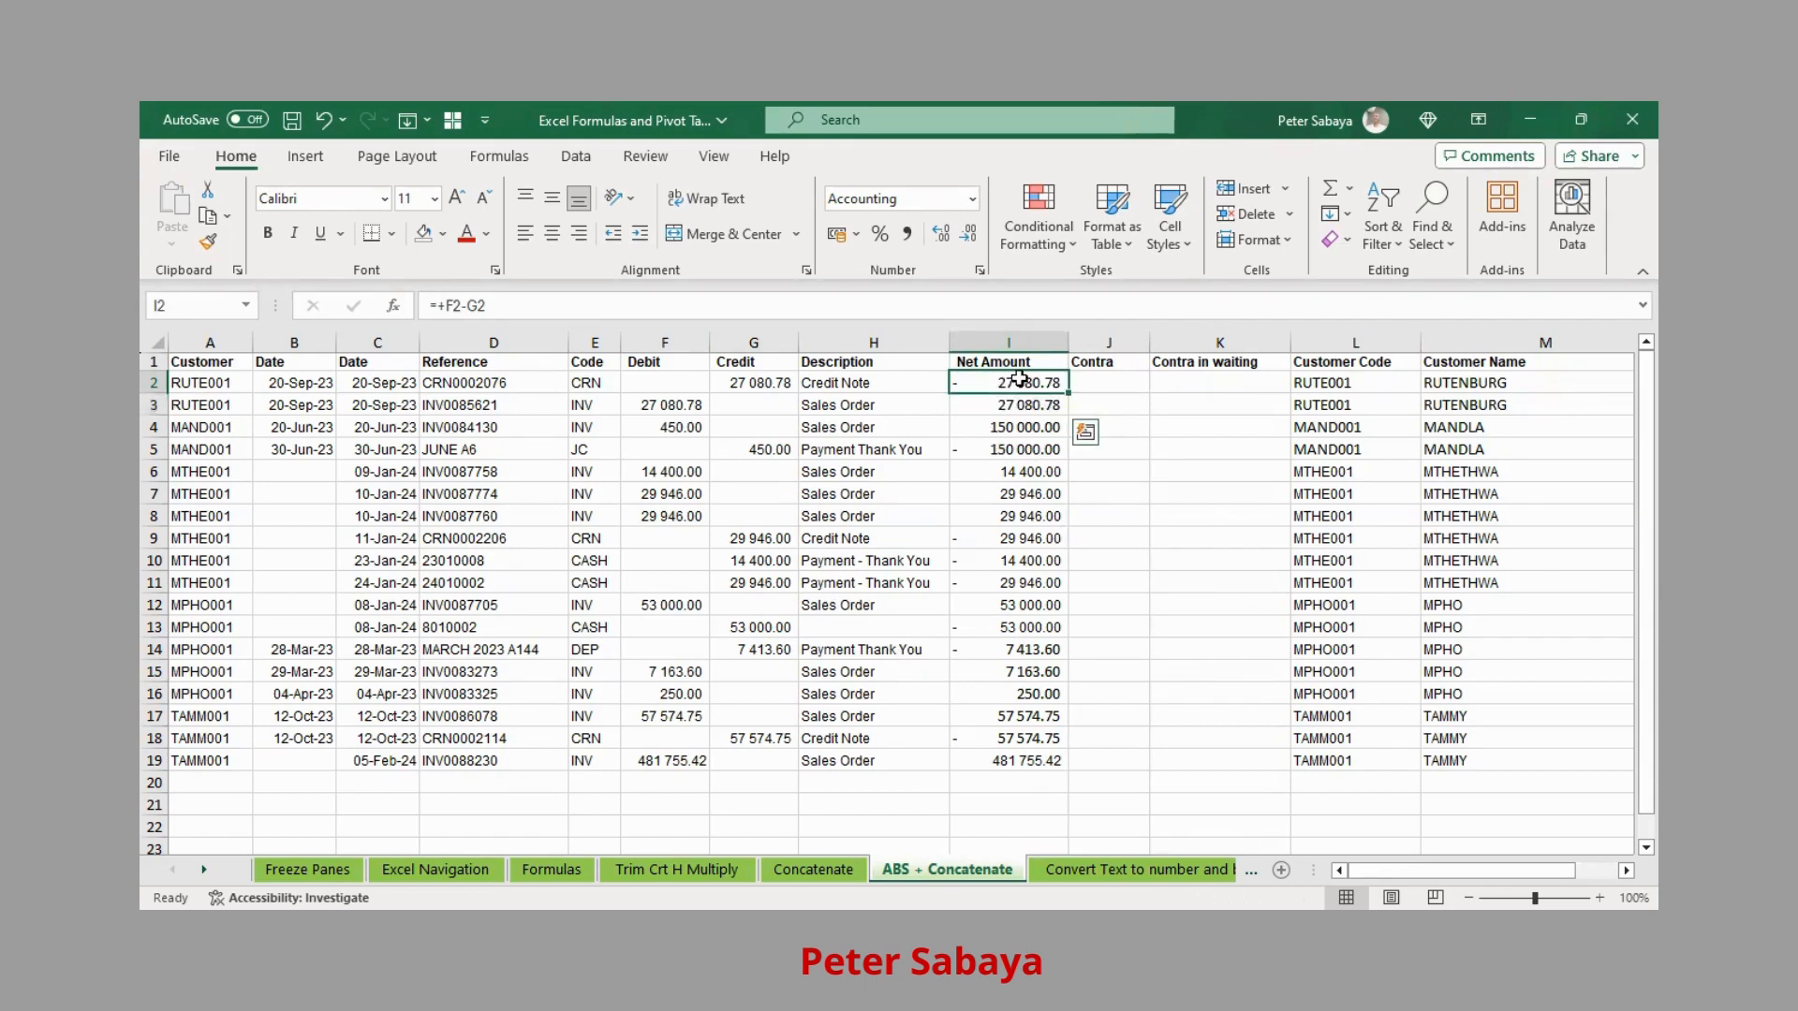
pyautogui.keyDown('ctrl'); pyautogui.click(1019, 404); pyautogui.keyUp('ctrl')
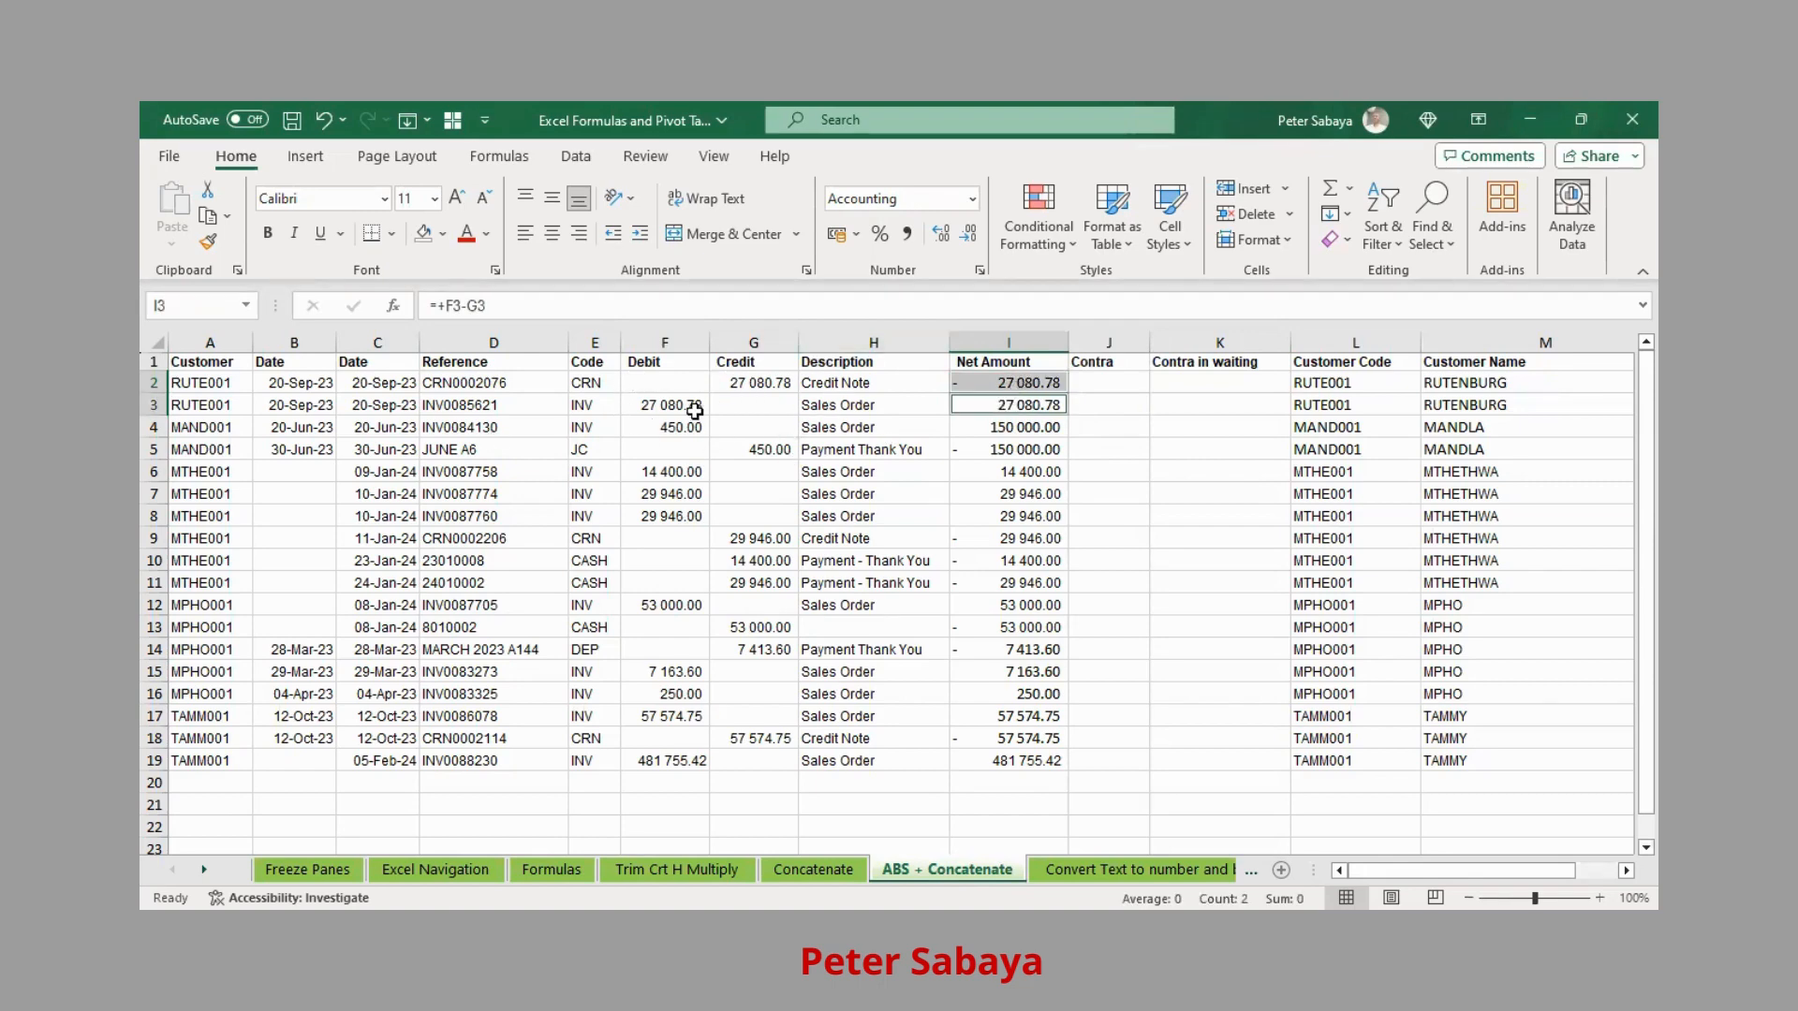
pyautogui.click(1035, 385)
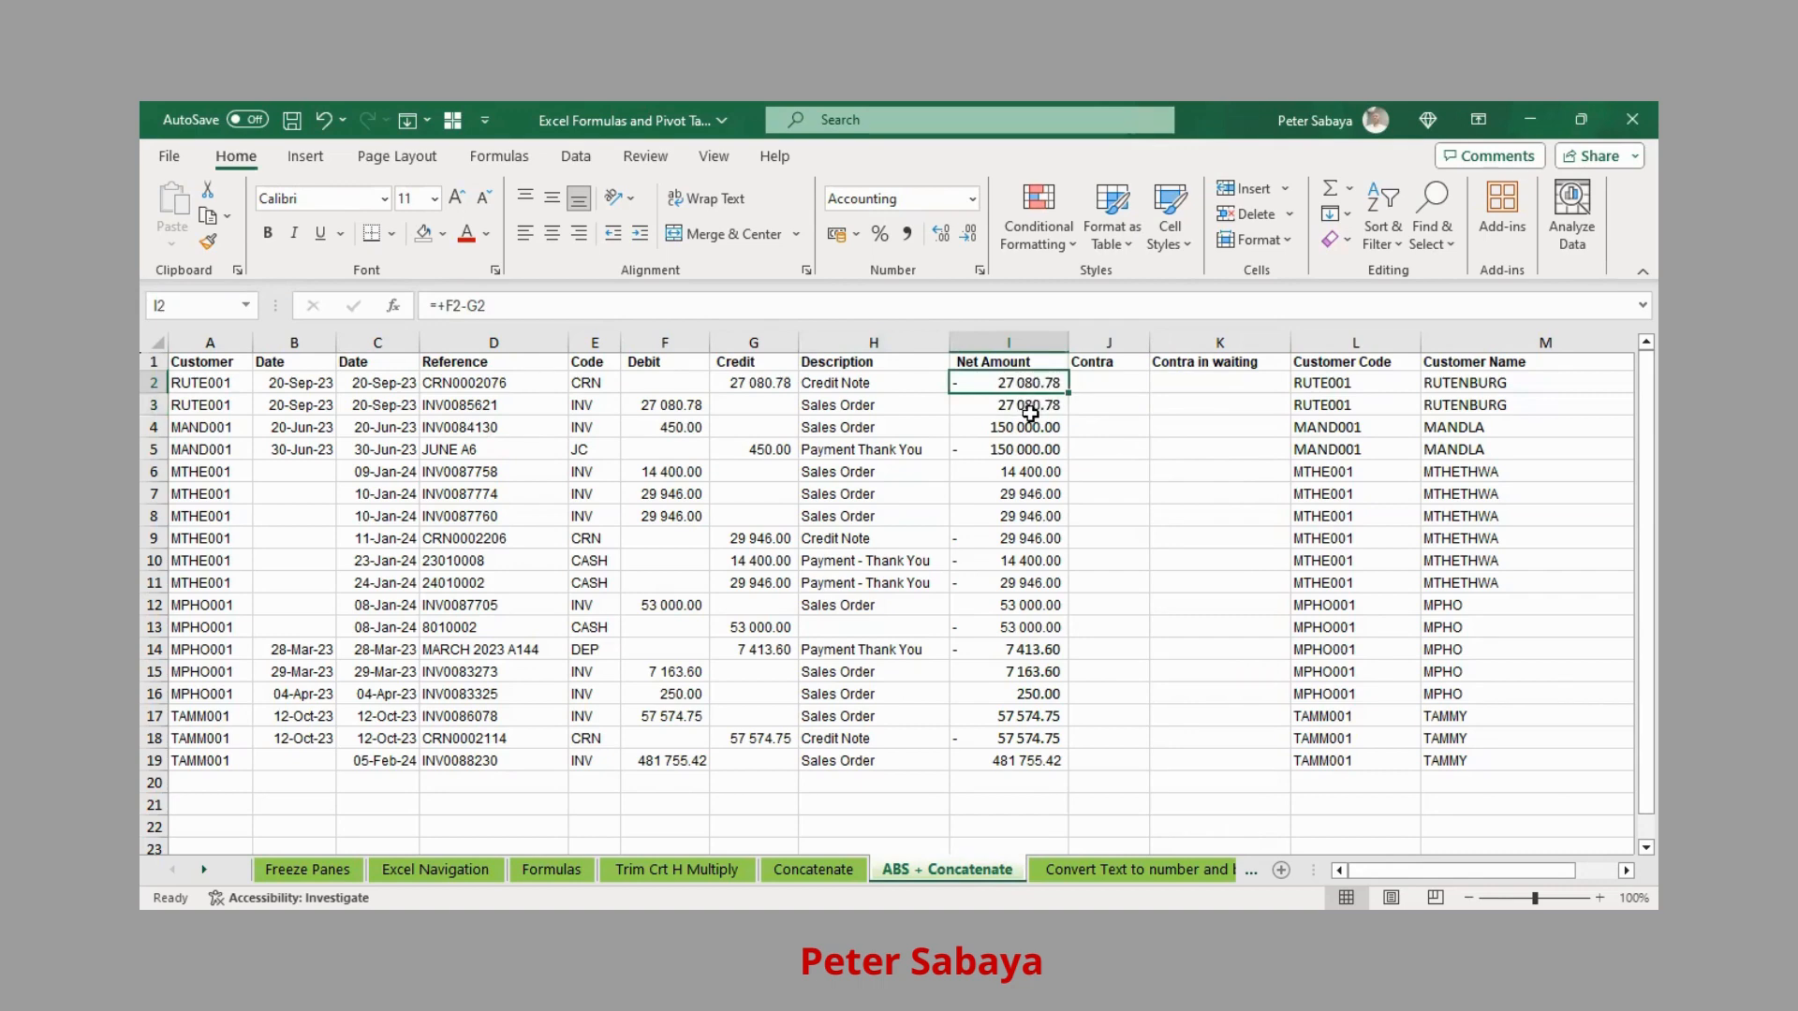
pyautogui.keyDown('ctrl'); pyautogui.click(1031, 409); pyautogui.keyUp('ctrl')
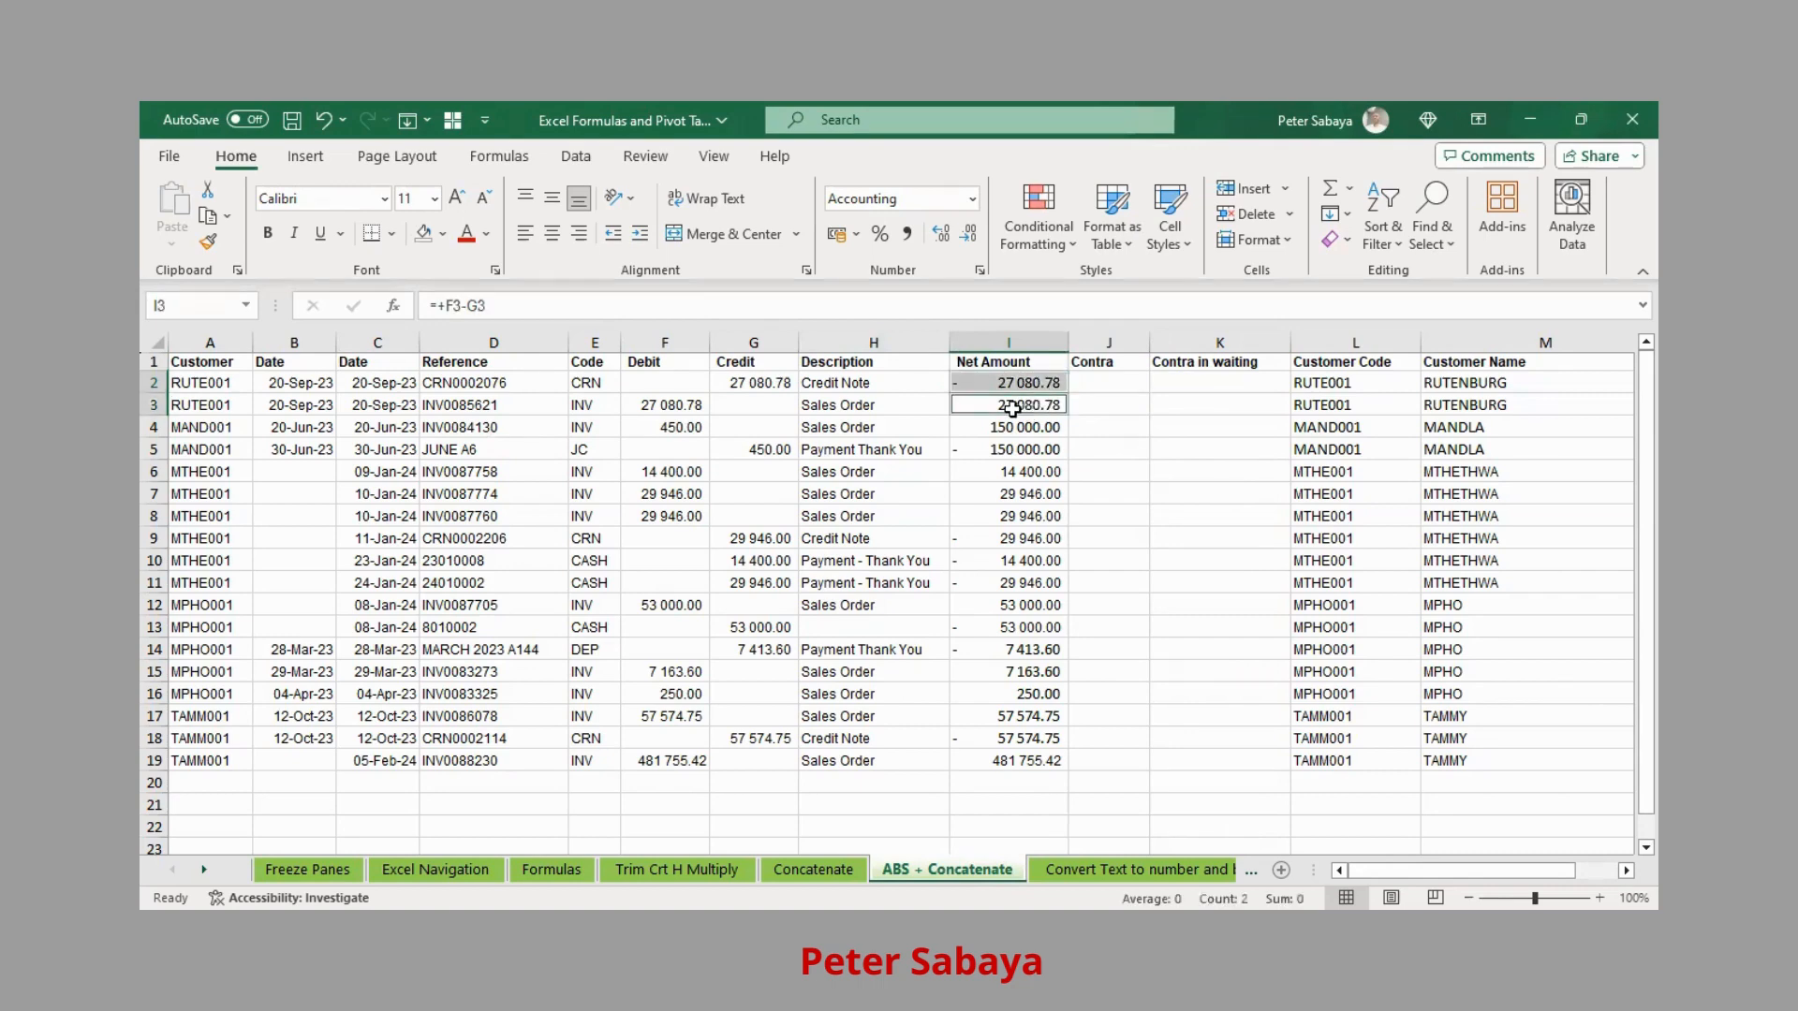
# Shade the matching Net Amount pairs I2:I3 and I4:I5 green
pyautogui.click(444, 236)
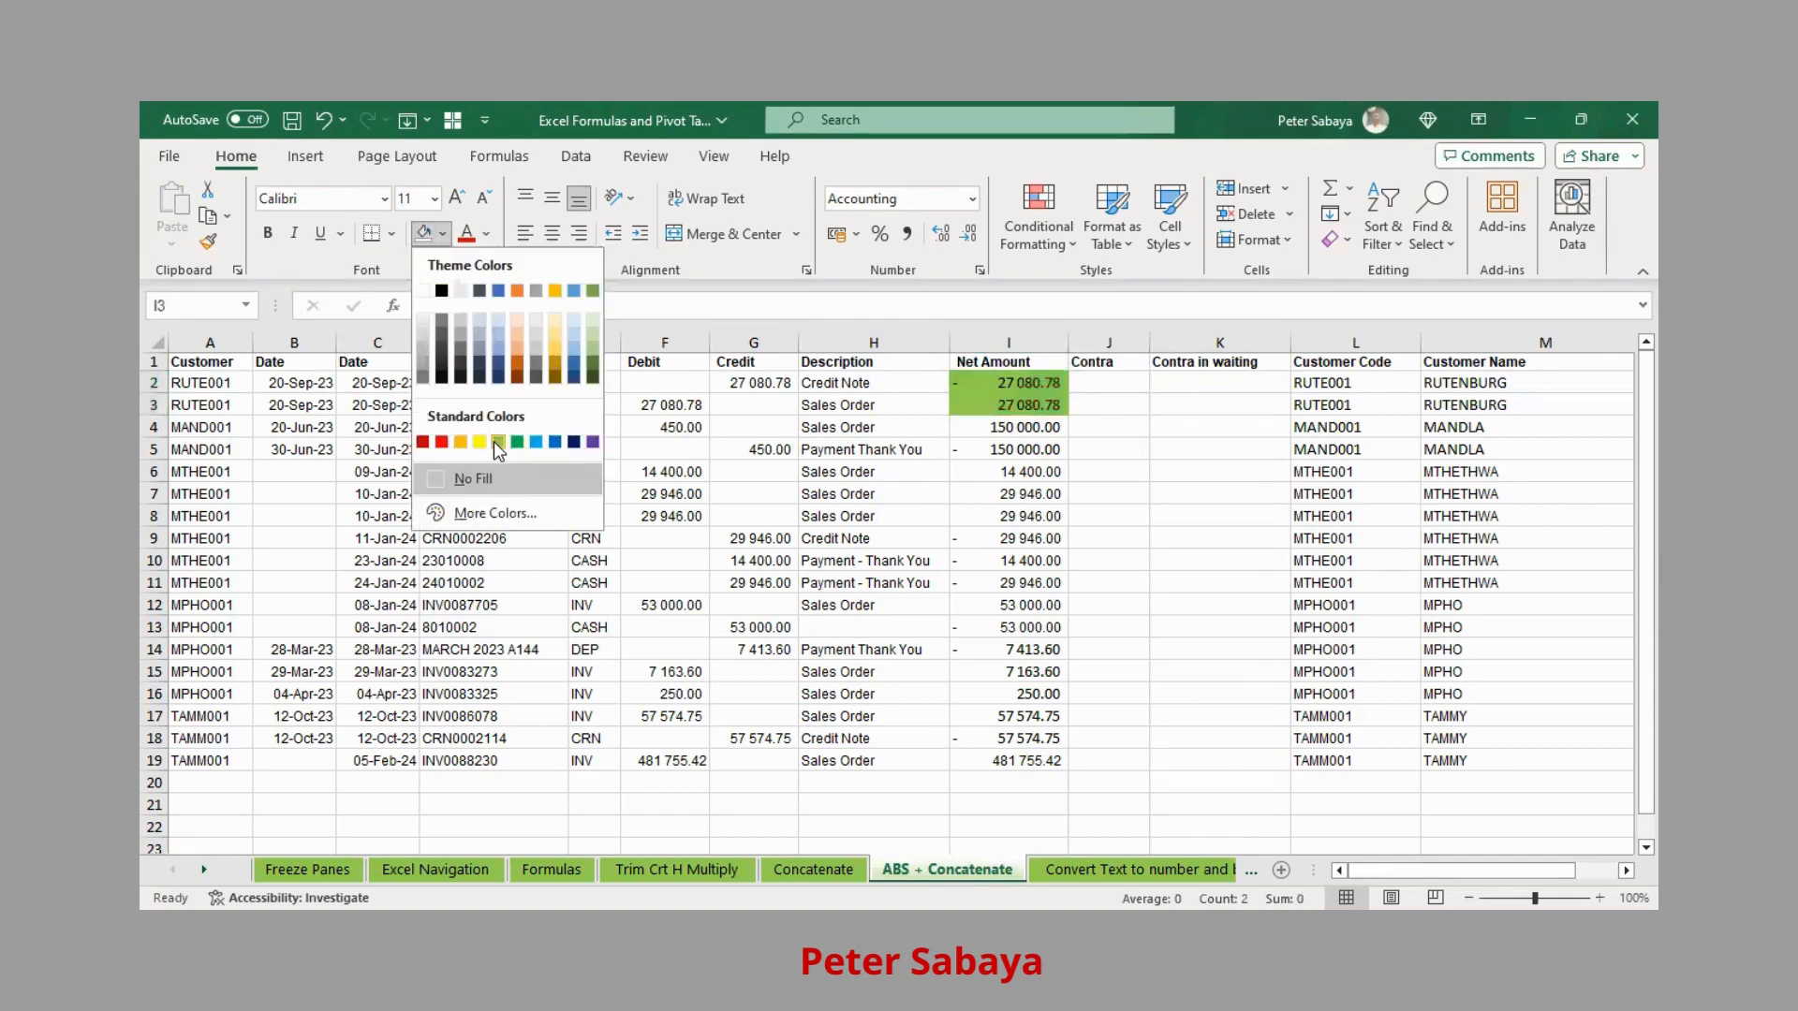
pyautogui.click(496, 443)
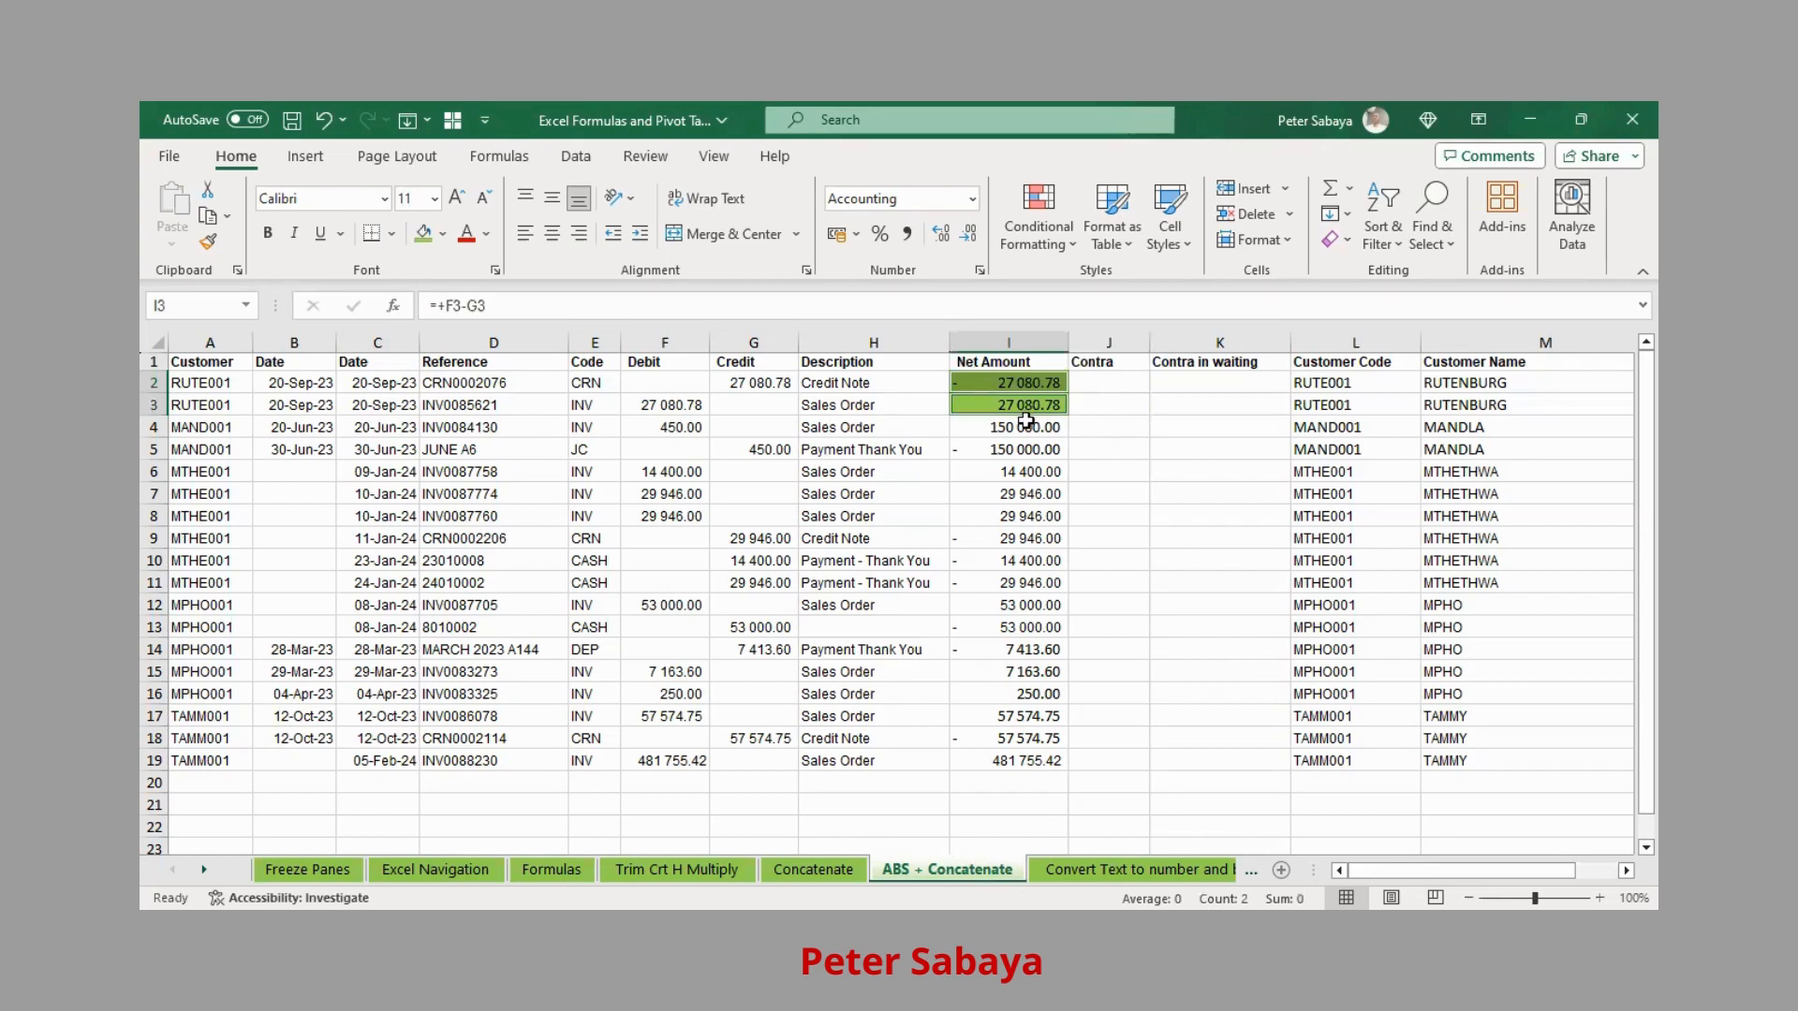
pyautogui.click(1025, 423)
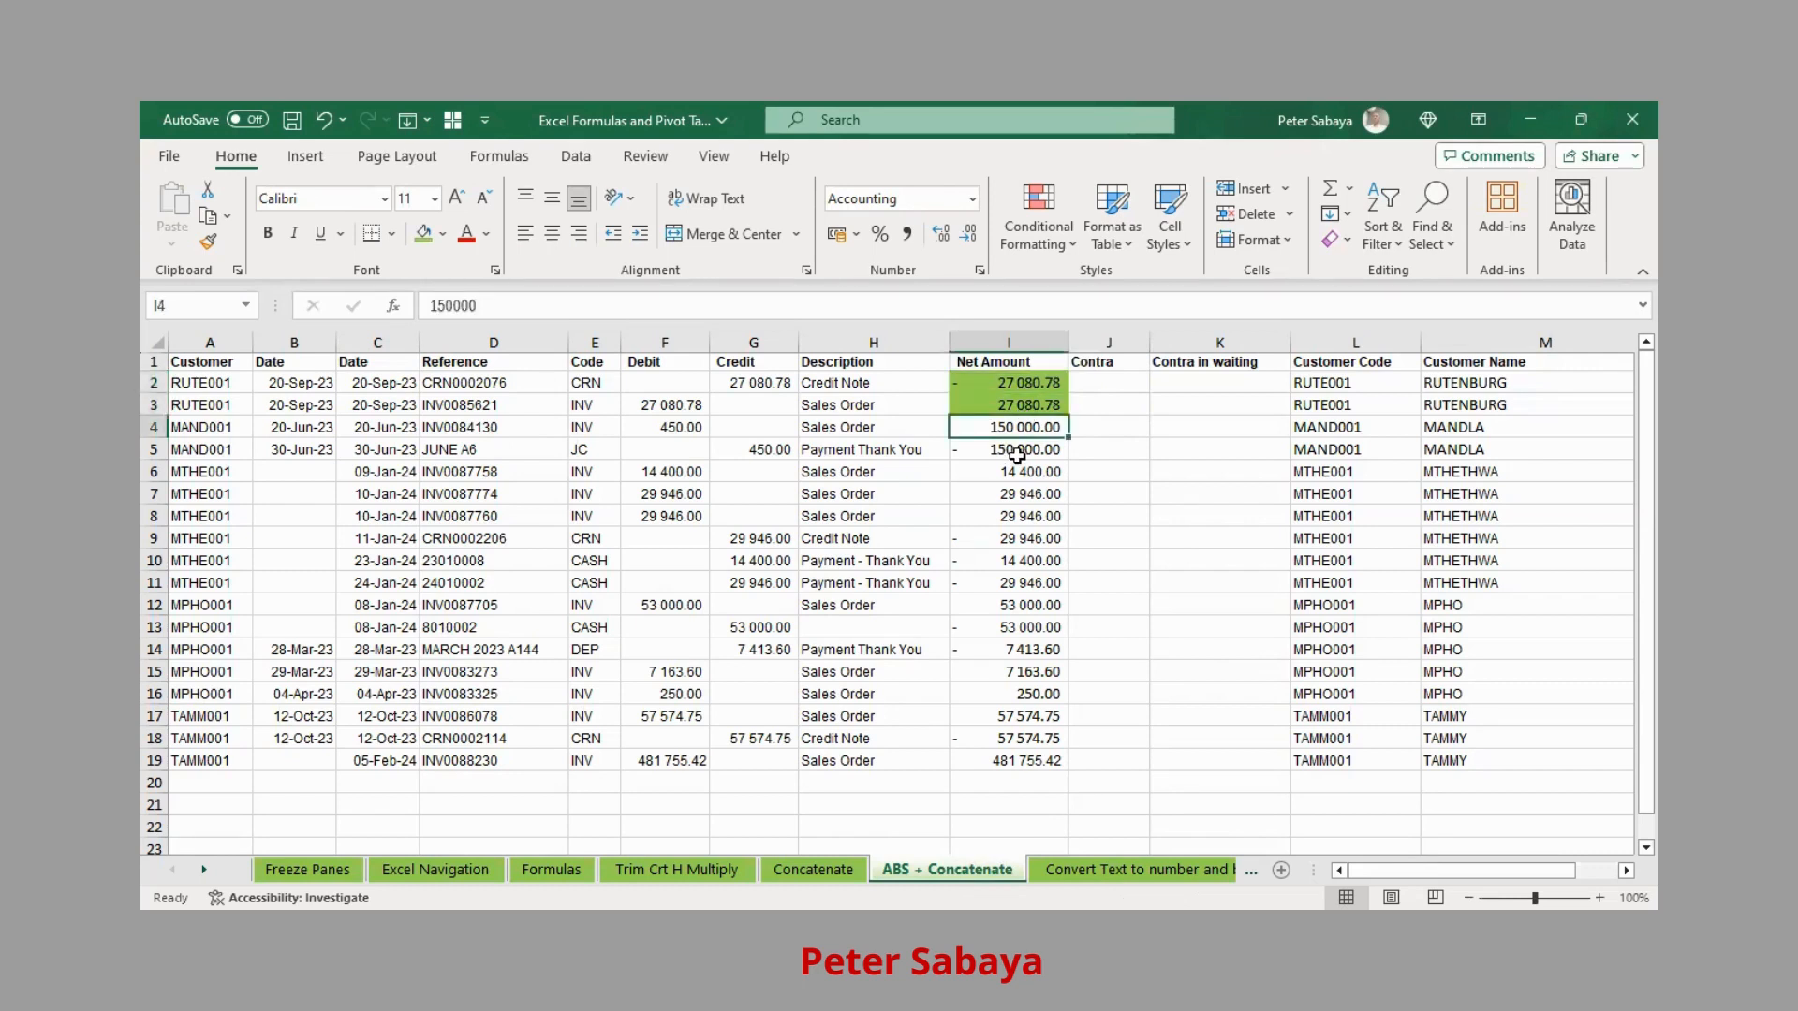
pyautogui.keyDown('ctrl'); pyautogui.click(1013, 453); pyautogui.keyUp('ctrl')
pyautogui.click(424, 239)
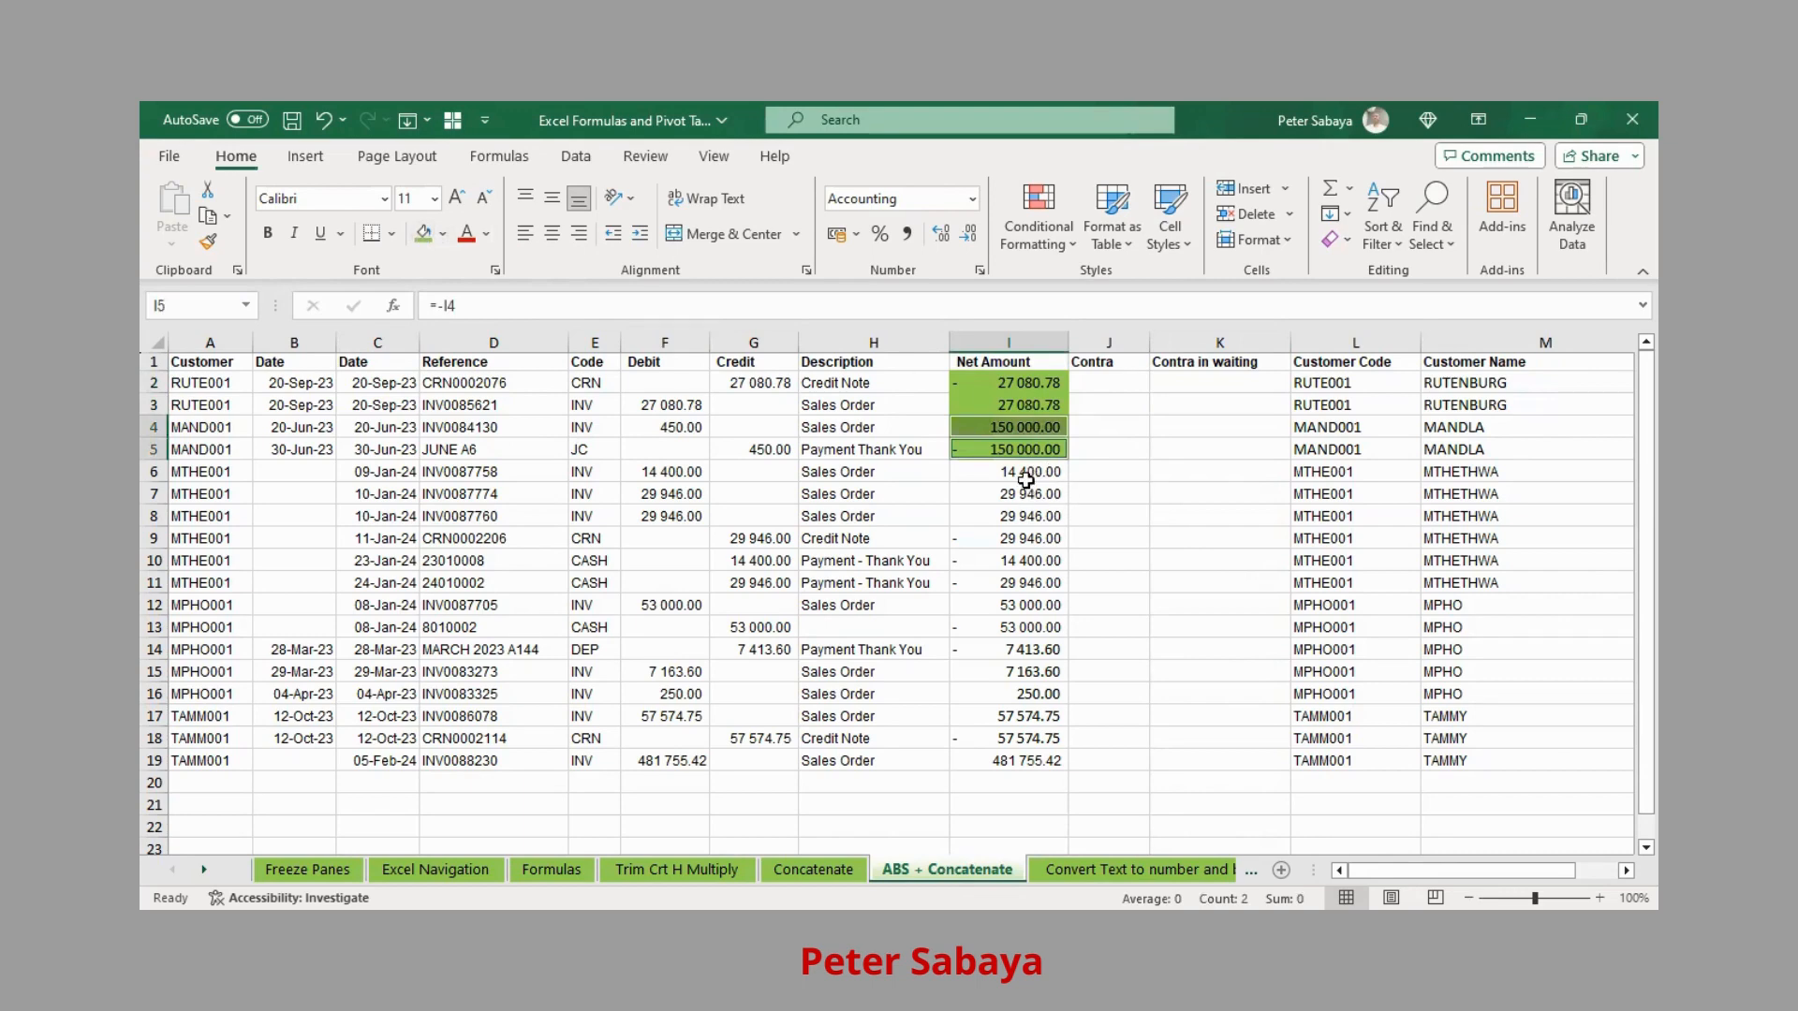
# Shade the offsetting pairs I6 with I10 and I7 with I9 green
pyautogui.click(1029, 476)
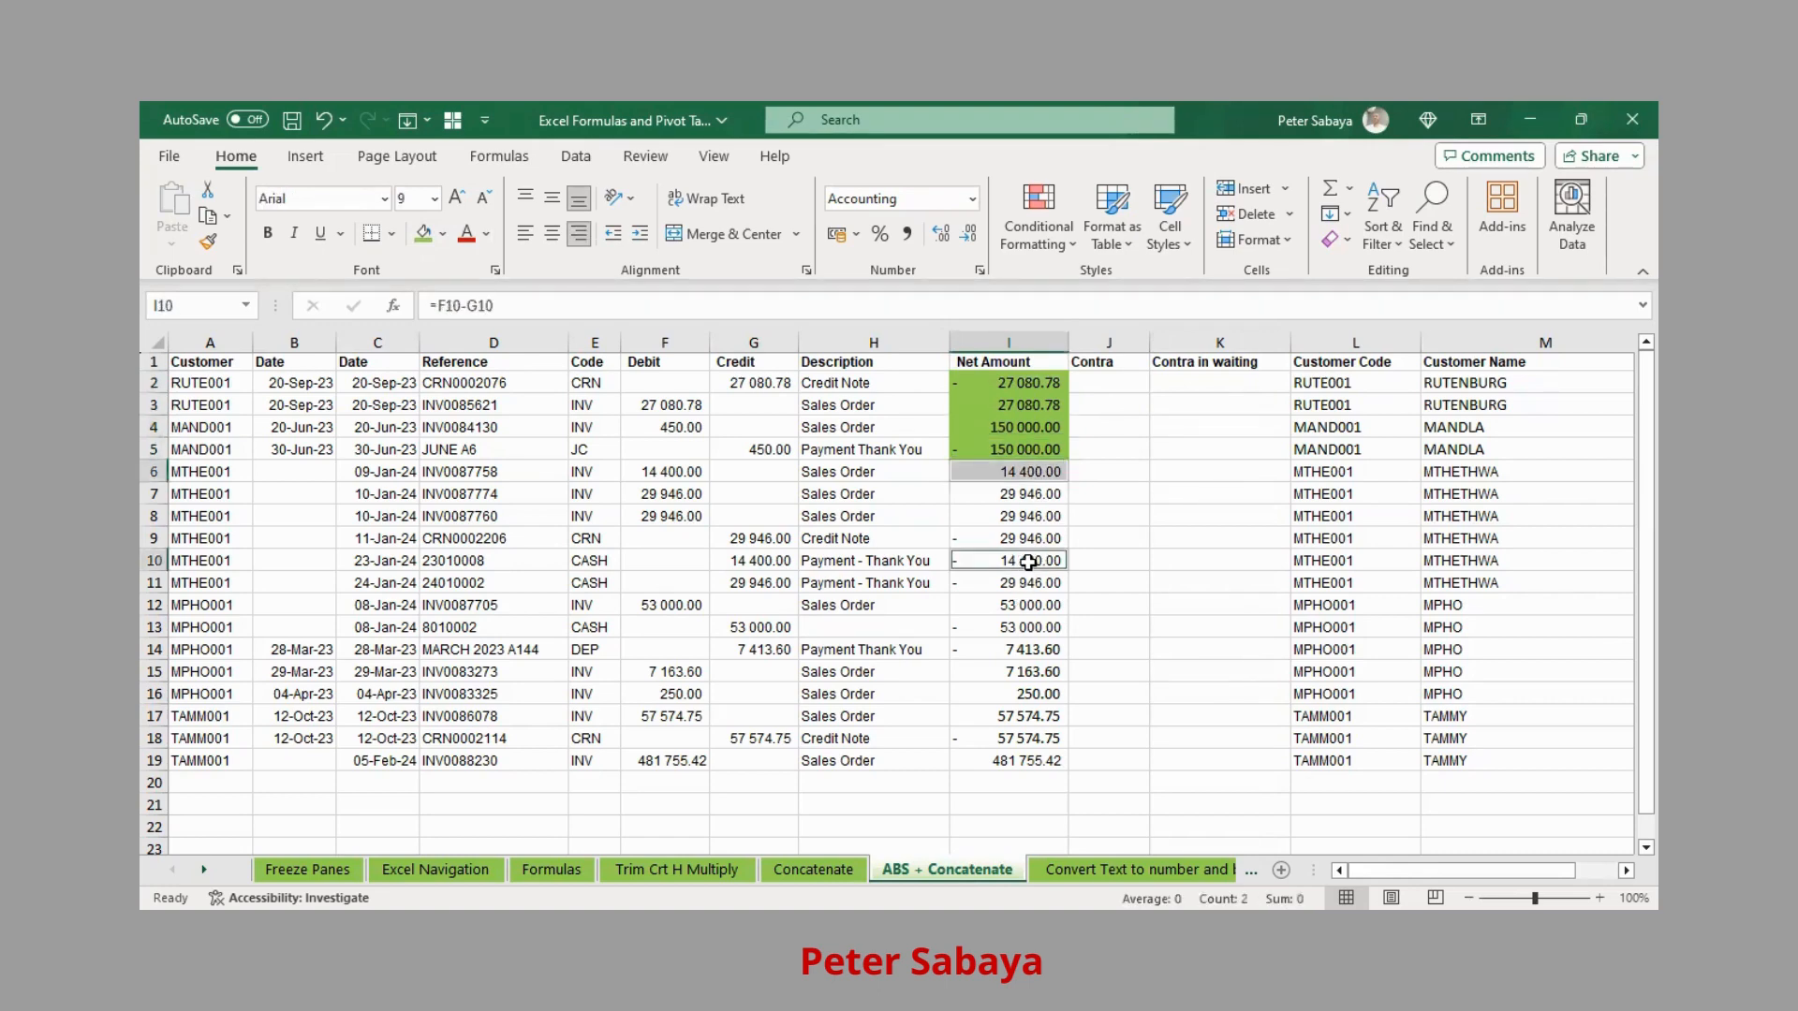
pyautogui.click(1038, 487)
pyautogui.click(1035, 473)
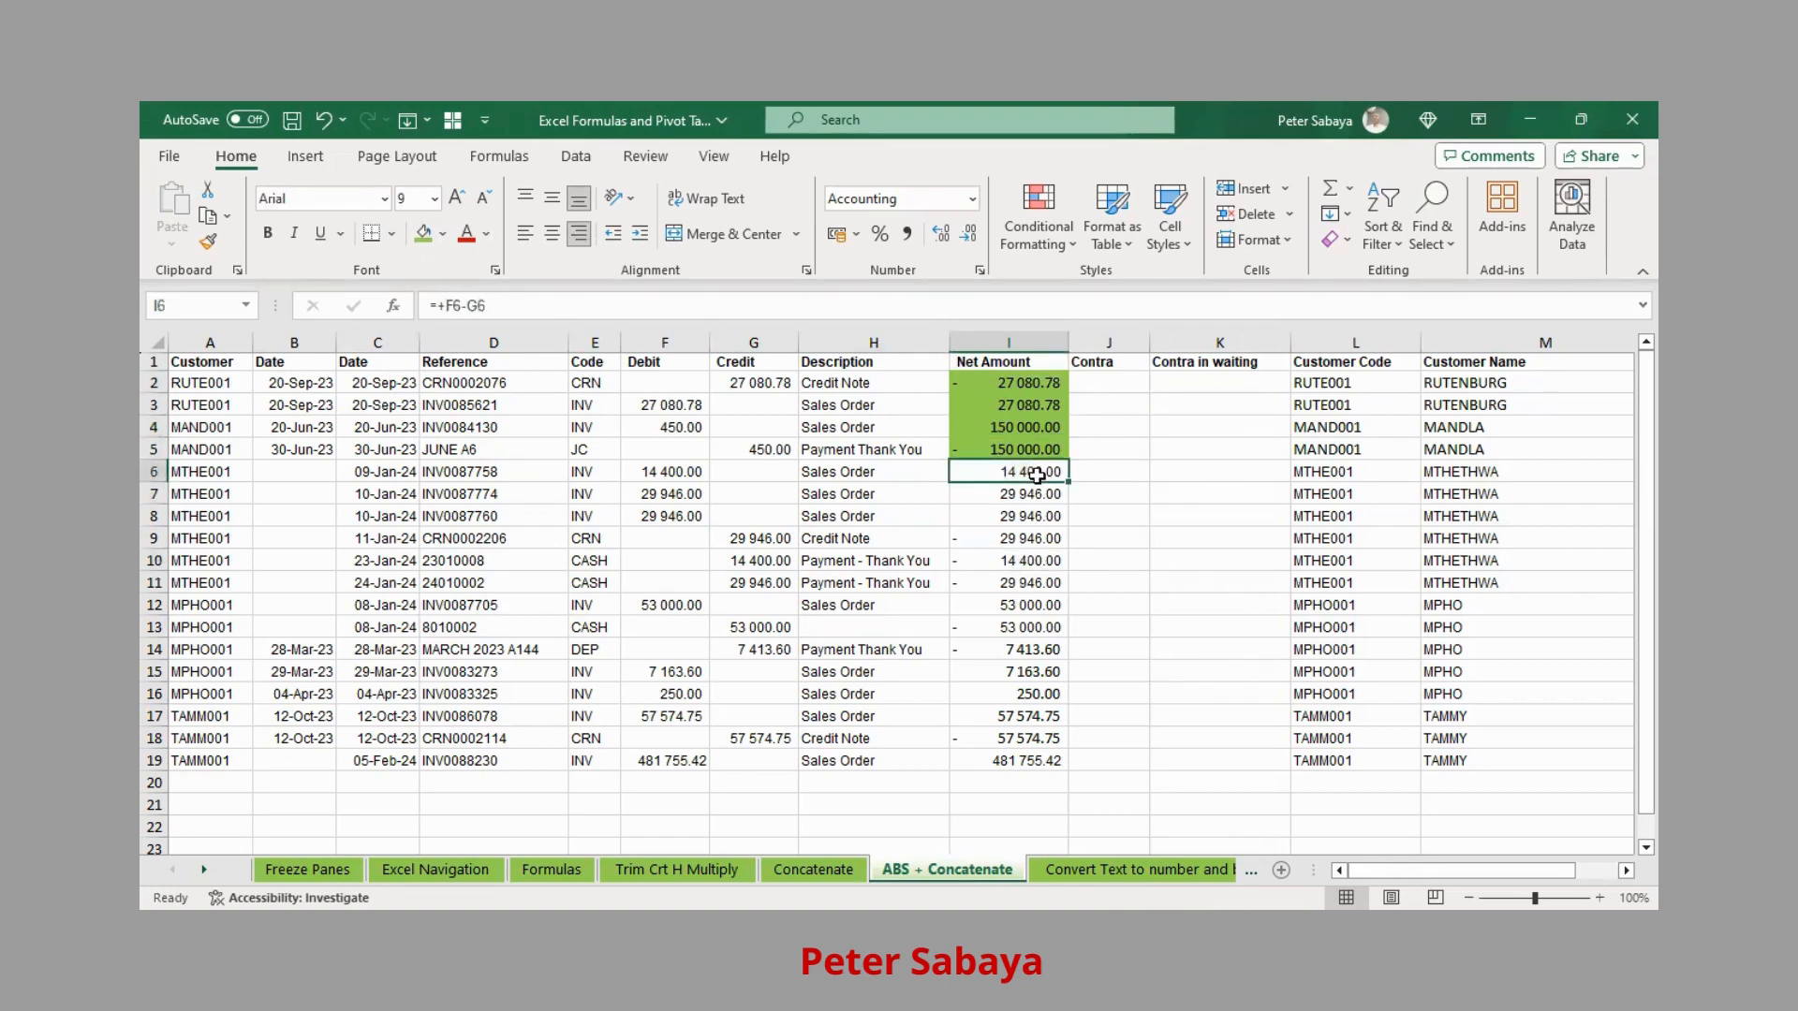
pyautogui.keyDown('ctrl'); pyautogui.click(1031, 563); pyautogui.keyUp('ctrl')
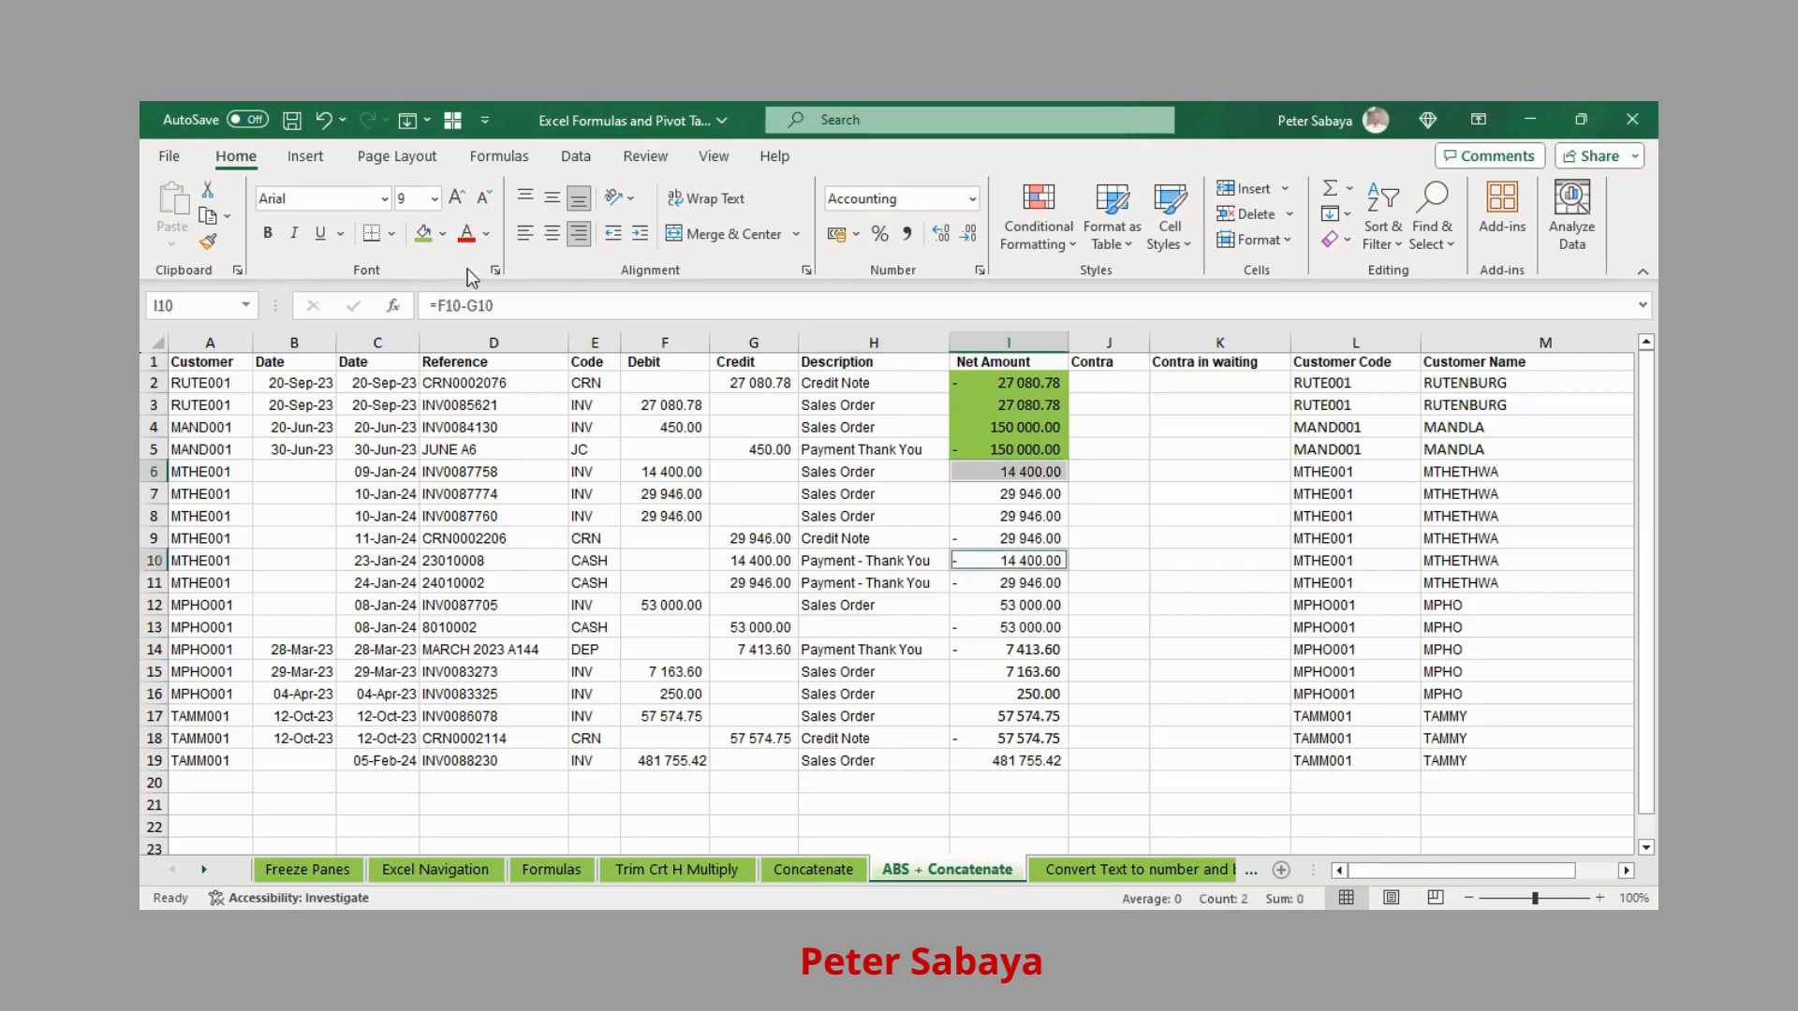
pyautogui.click(424, 233)
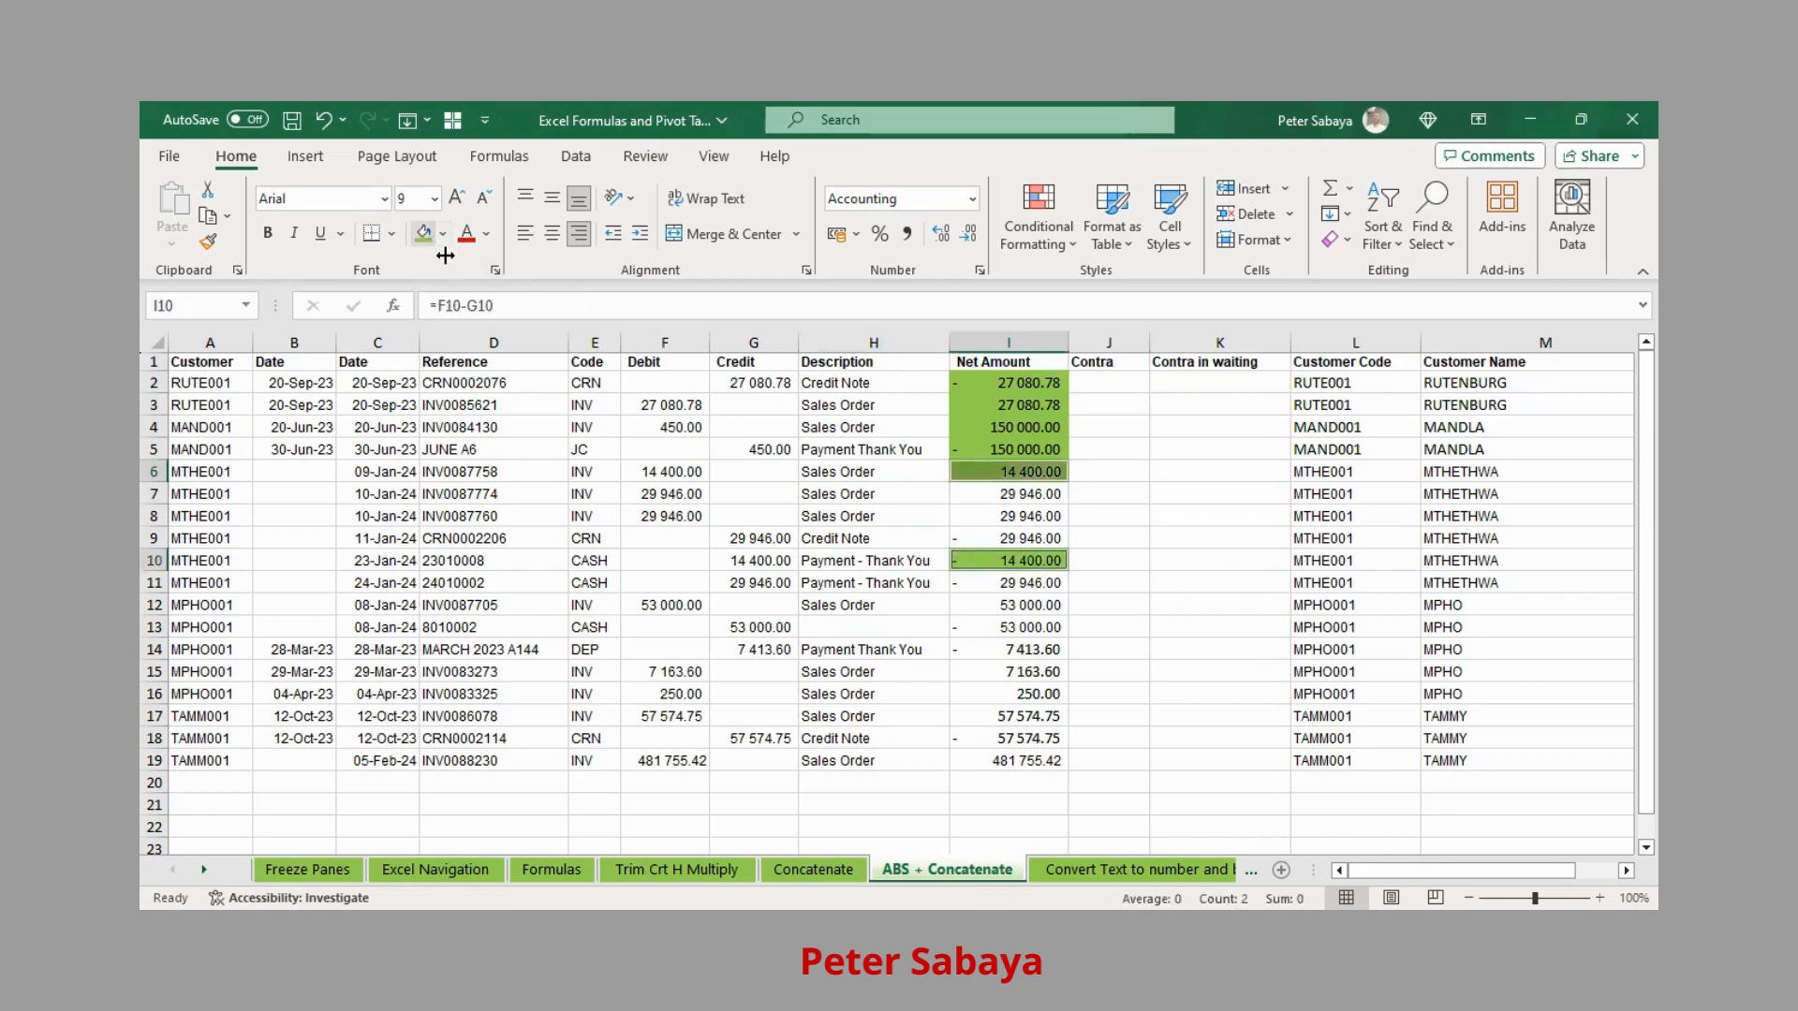
pyautogui.click(1034, 494)
pyautogui.keyDown('ctrl'); pyautogui.click(1015, 541); pyautogui.keyUp('ctrl')
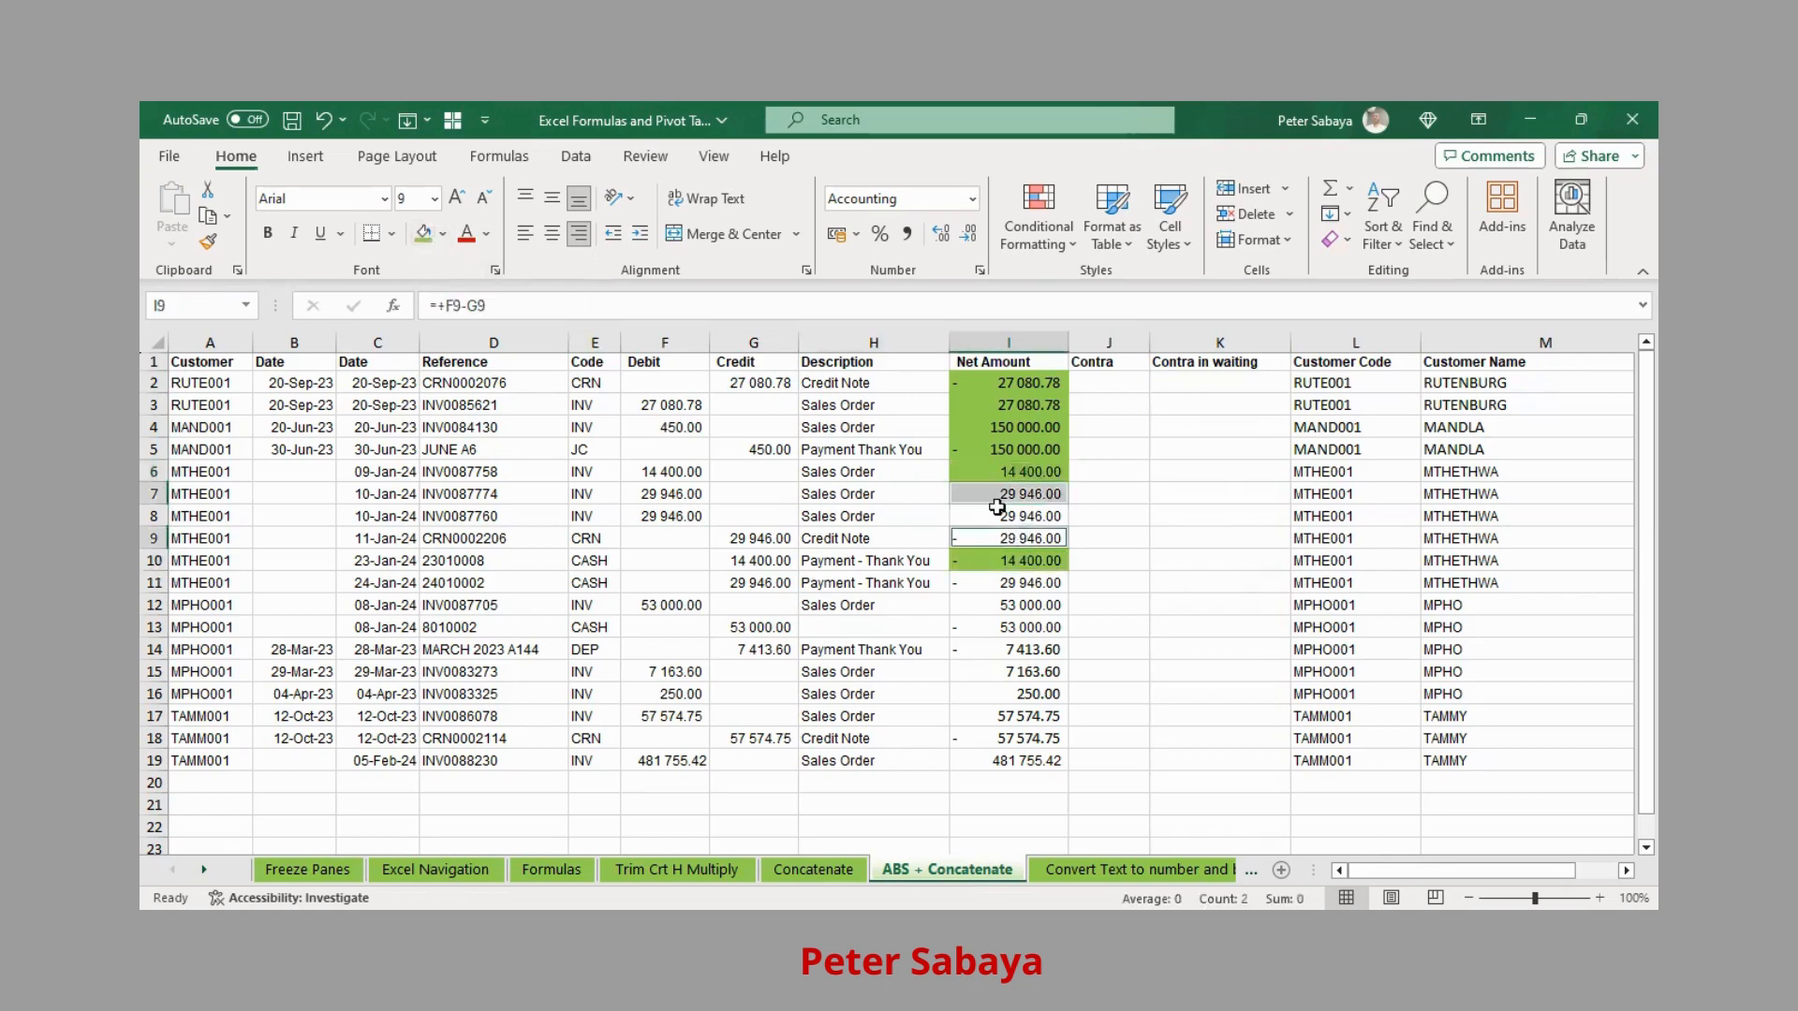
pyautogui.click(422, 236)
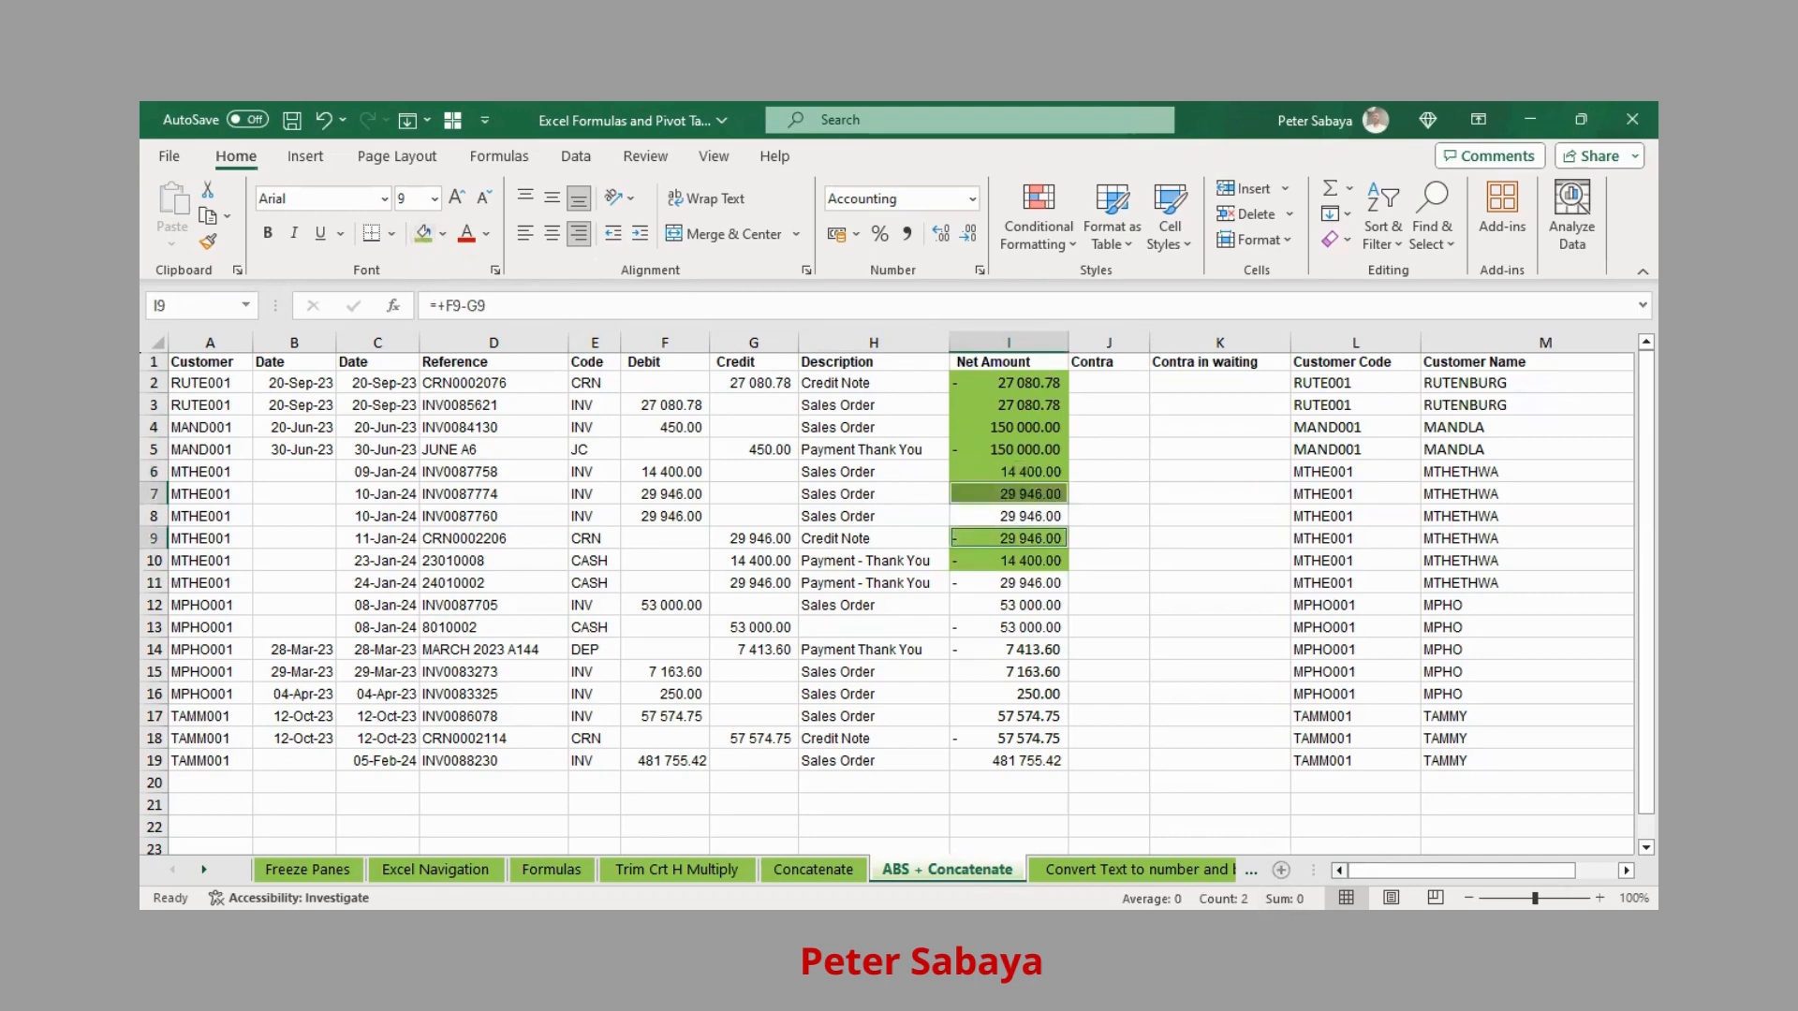
# Shade the I8/I11 and I12:I13 pairs green
pyautogui.click(1025, 511)
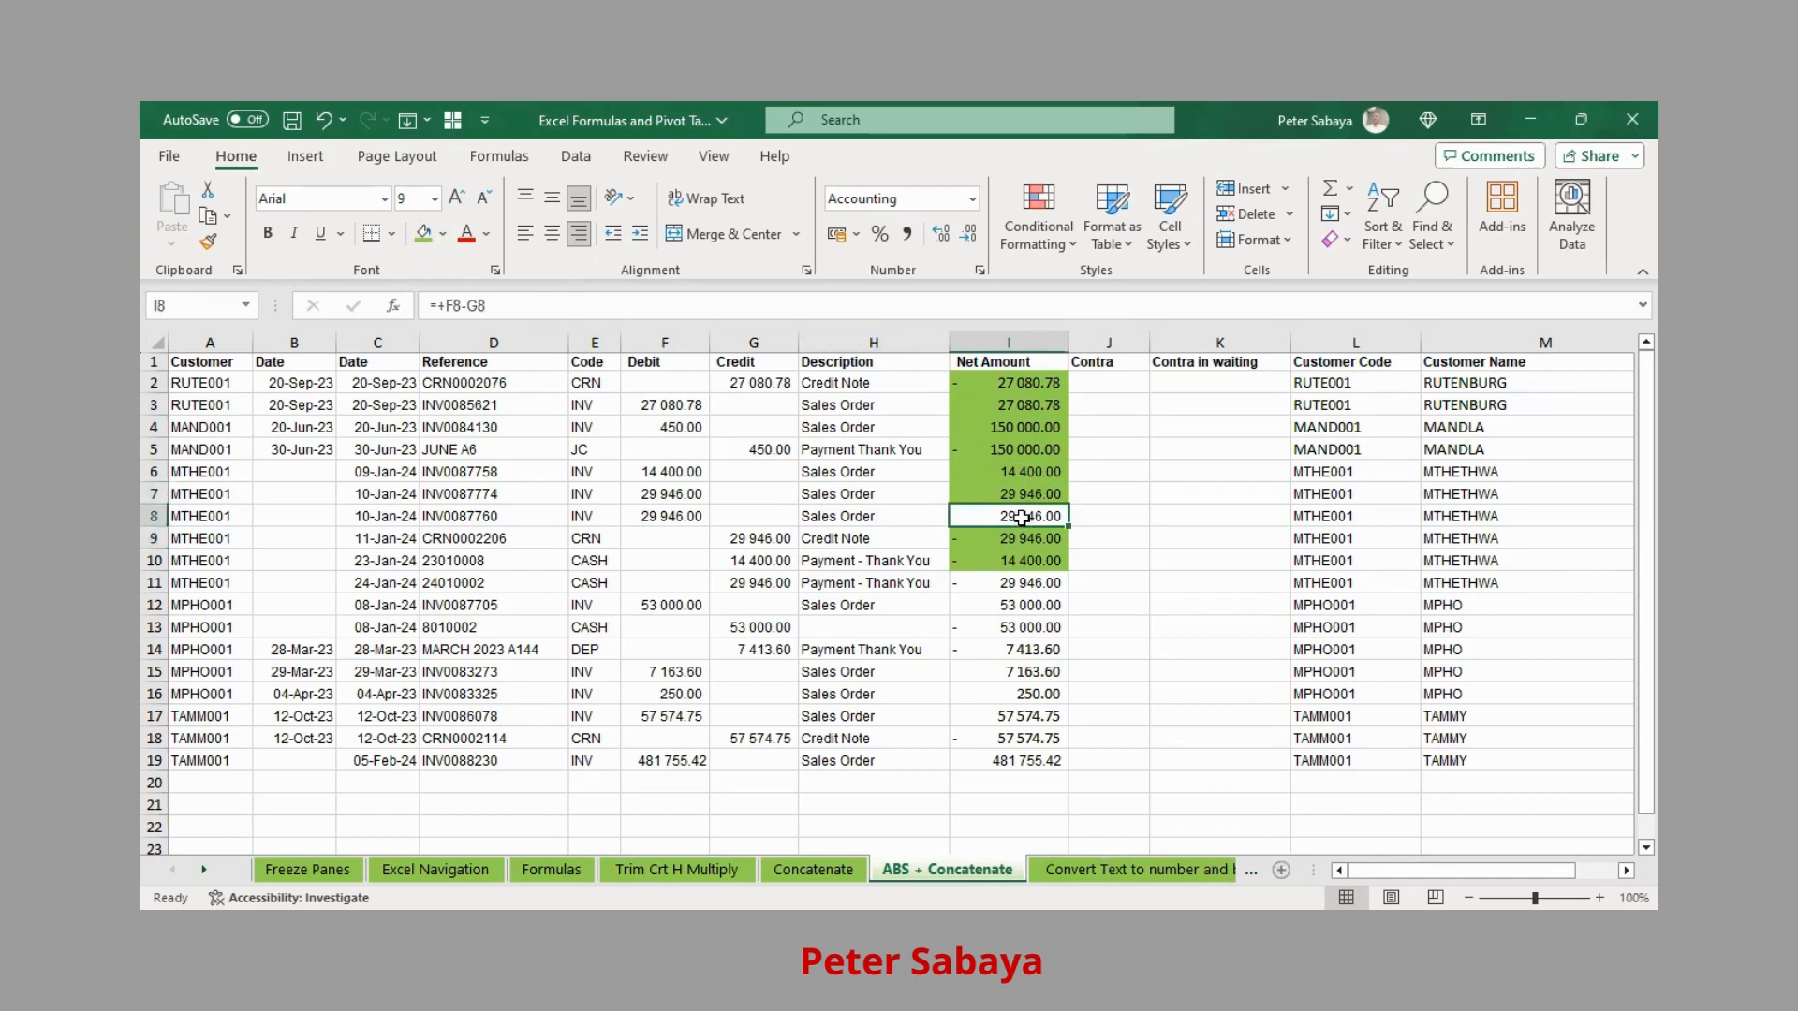
pyautogui.keyDown('ctrl'); pyautogui.click(1028, 584); pyautogui.keyUp('ctrl')
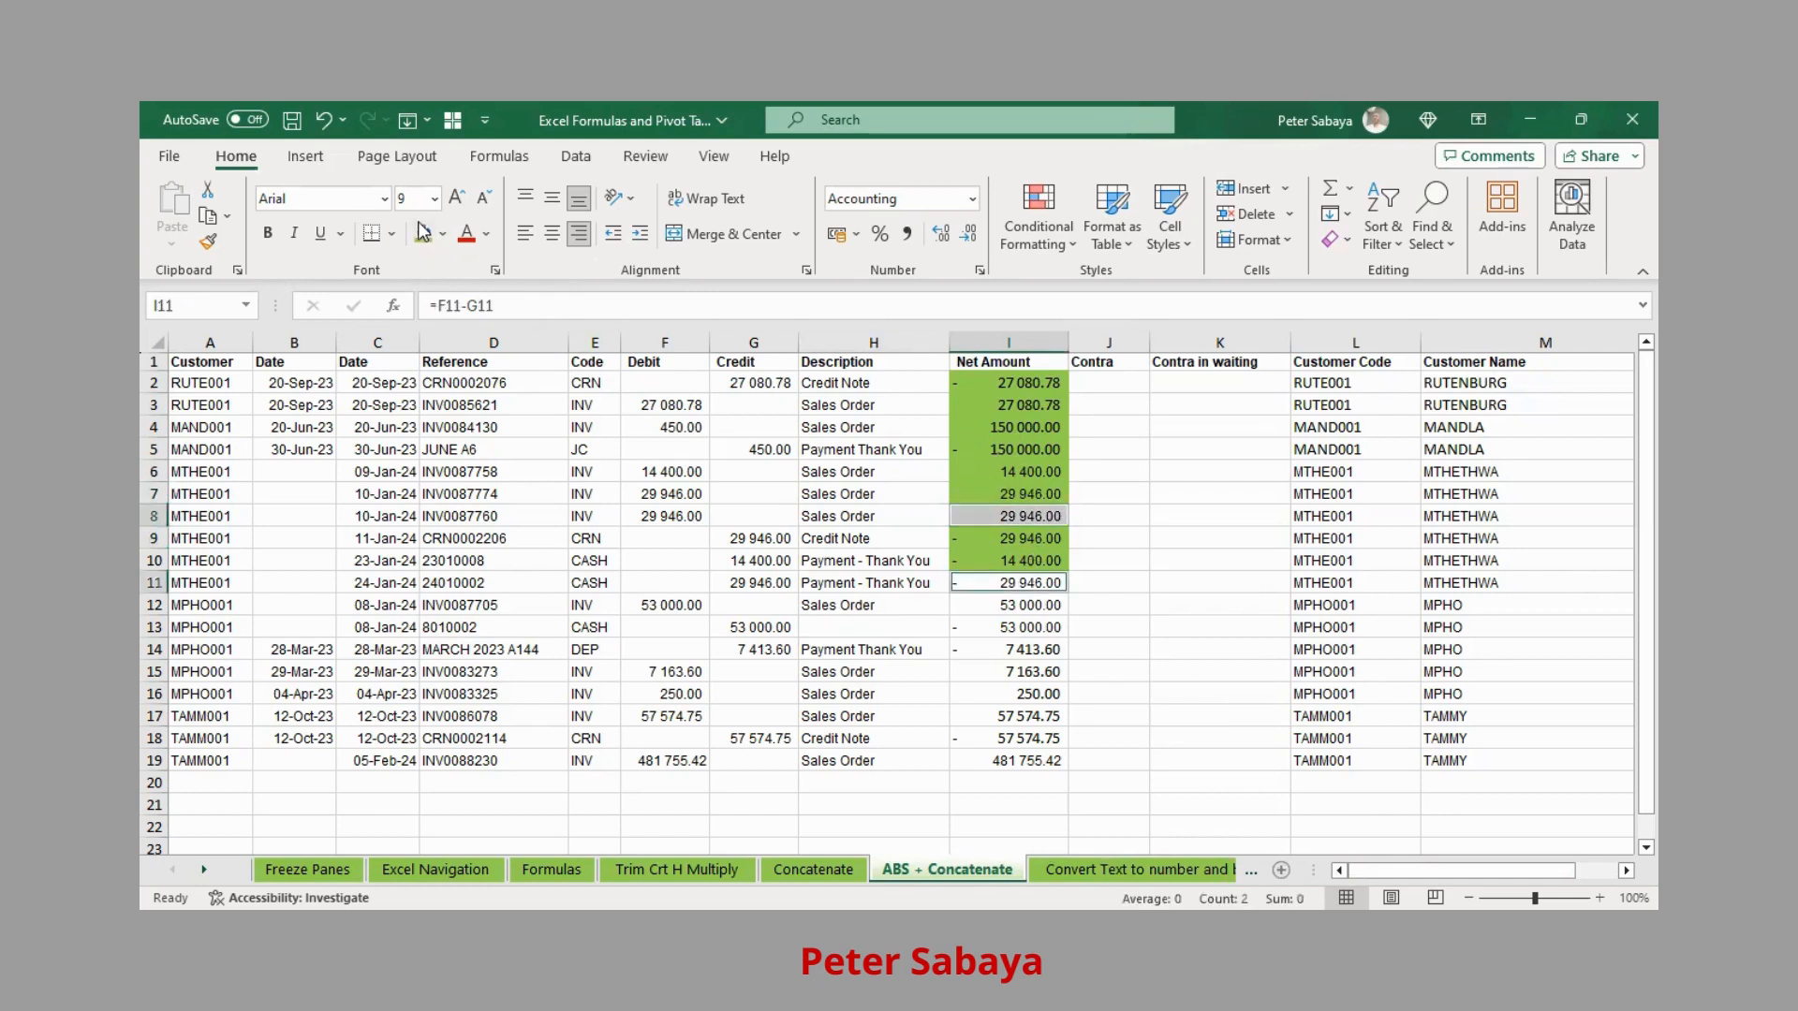
pyautogui.click(1030, 607)
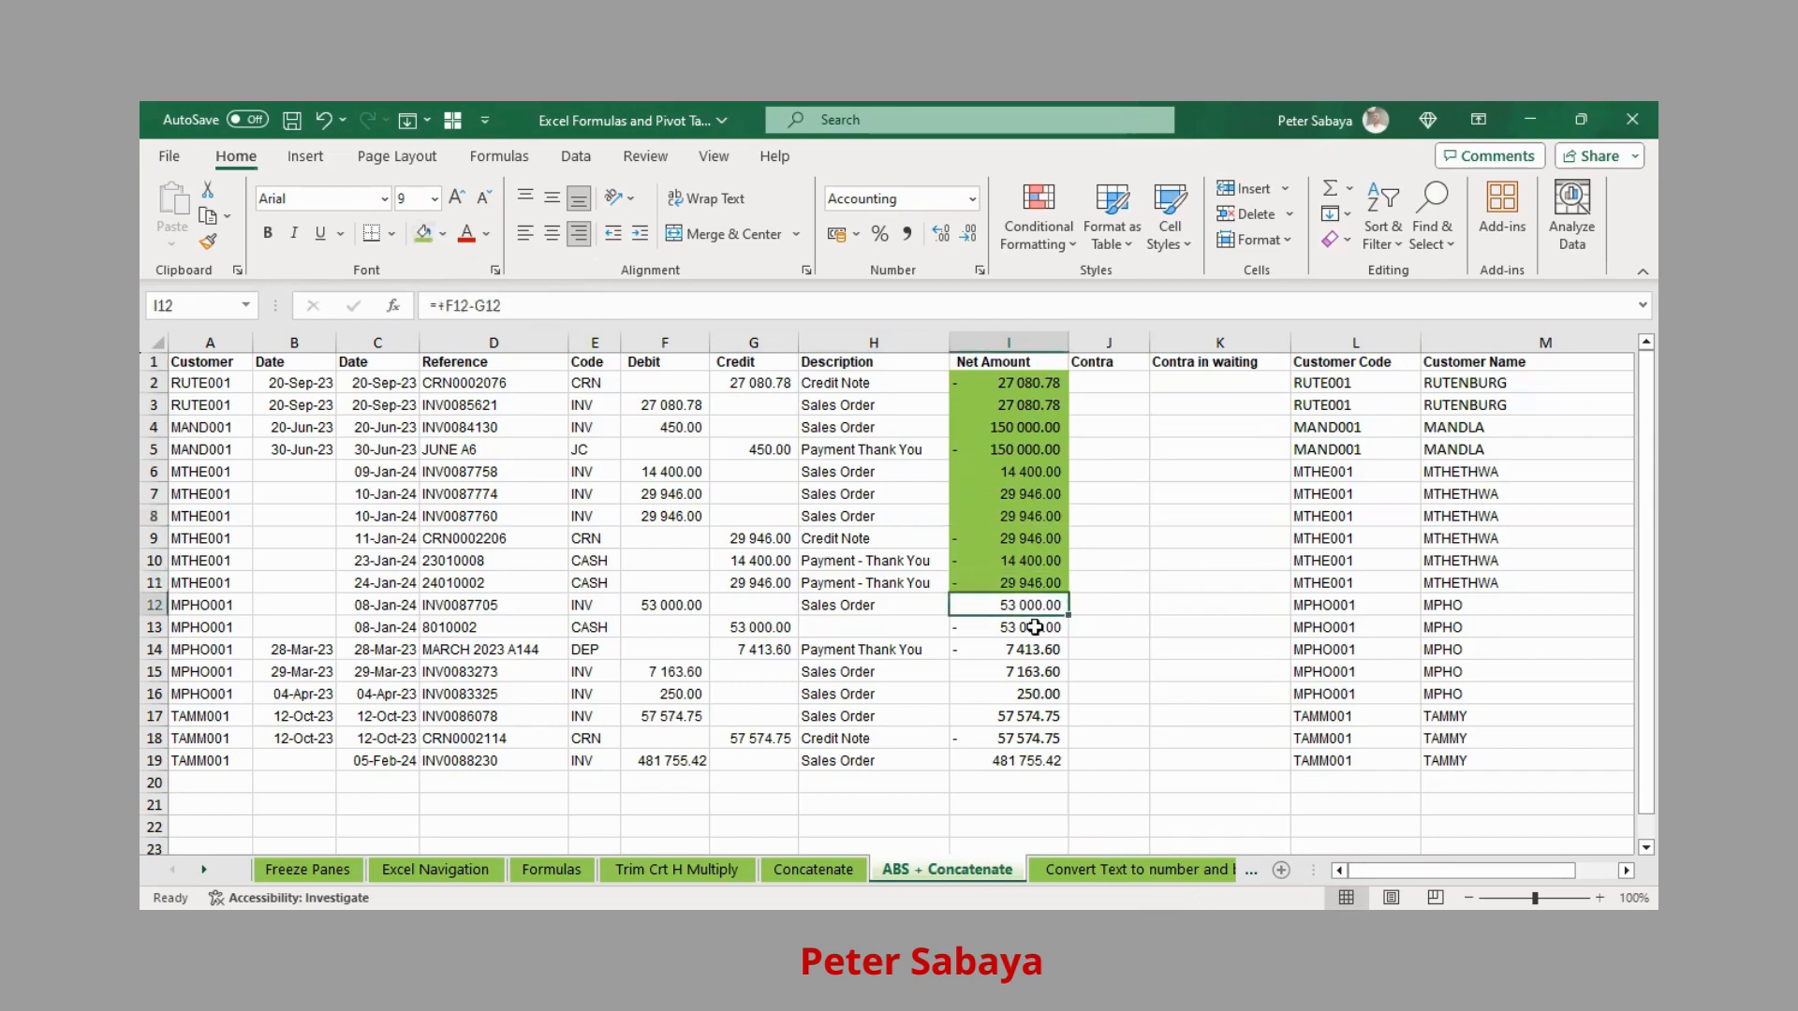
pyautogui.keyDown('ctrl'); pyautogui.click(1035, 631); pyautogui.keyUp('ctrl')
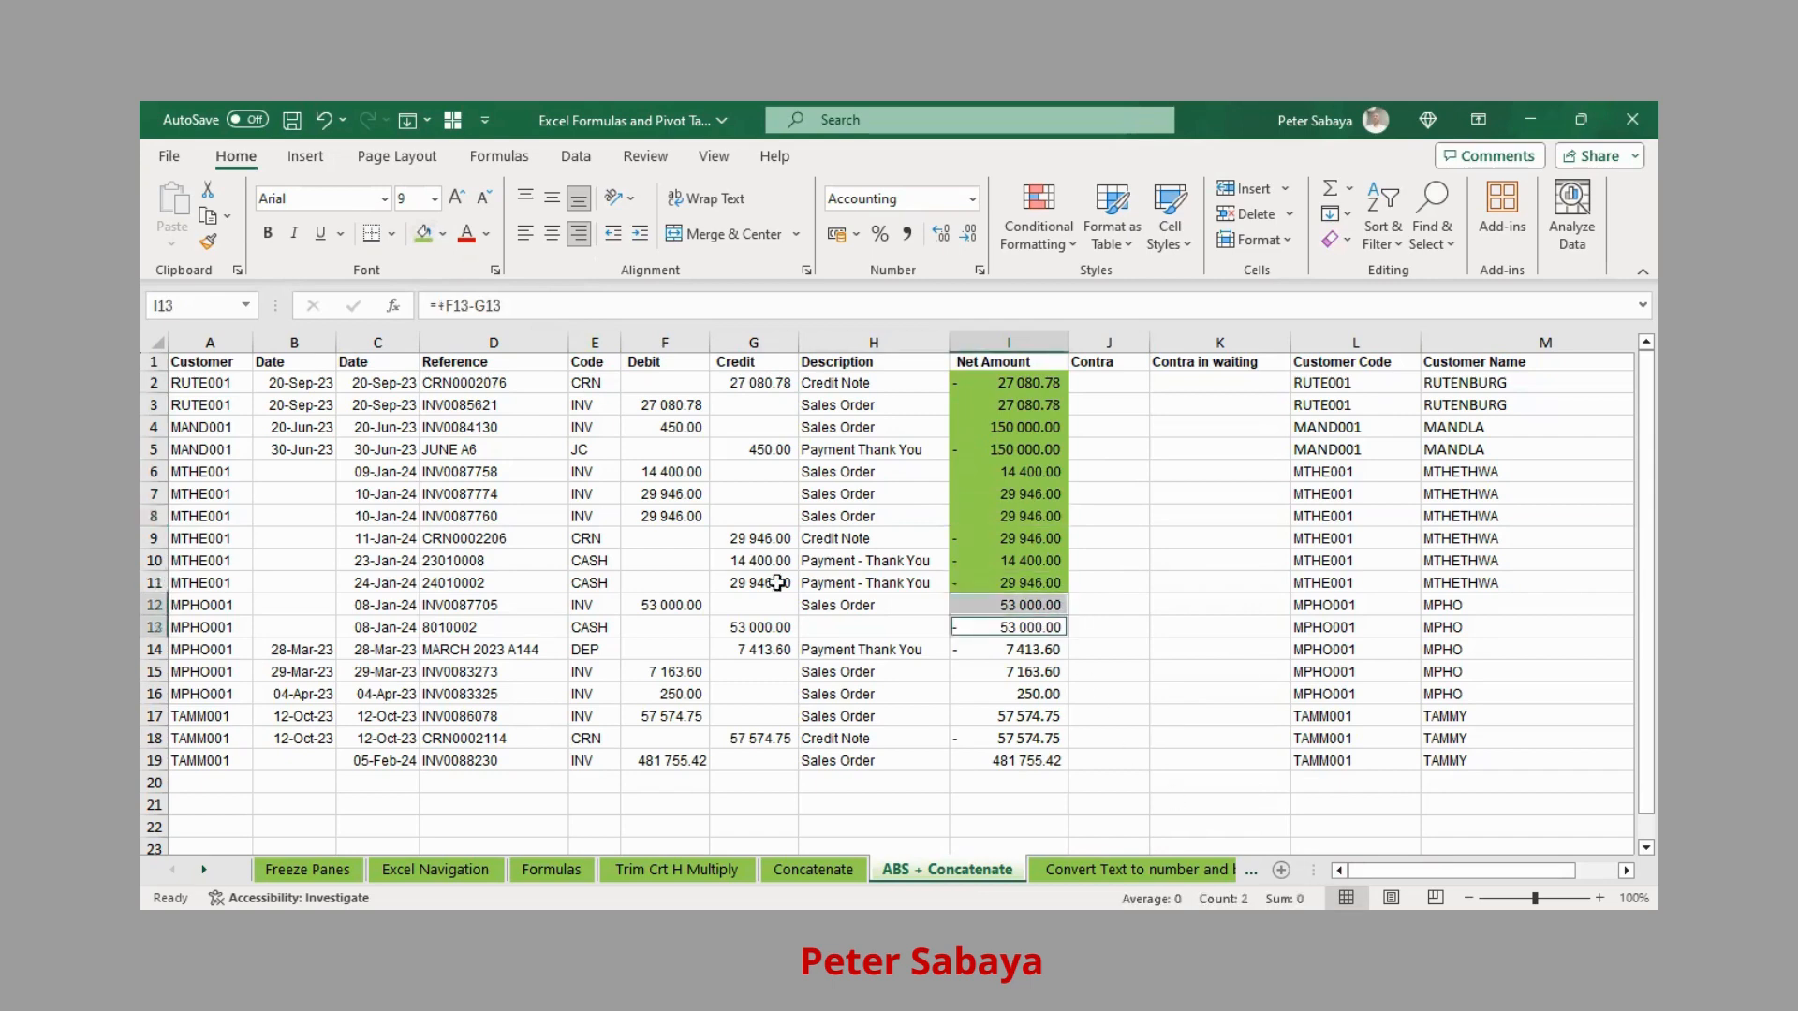
pyautogui.click(424, 233)
# Fill the 57 574.75 pair in I17:I18 green, leaving I14:I16 unshaded
pyautogui.moveTo(1034, 648); pyautogui.dragTo(1023, 694)
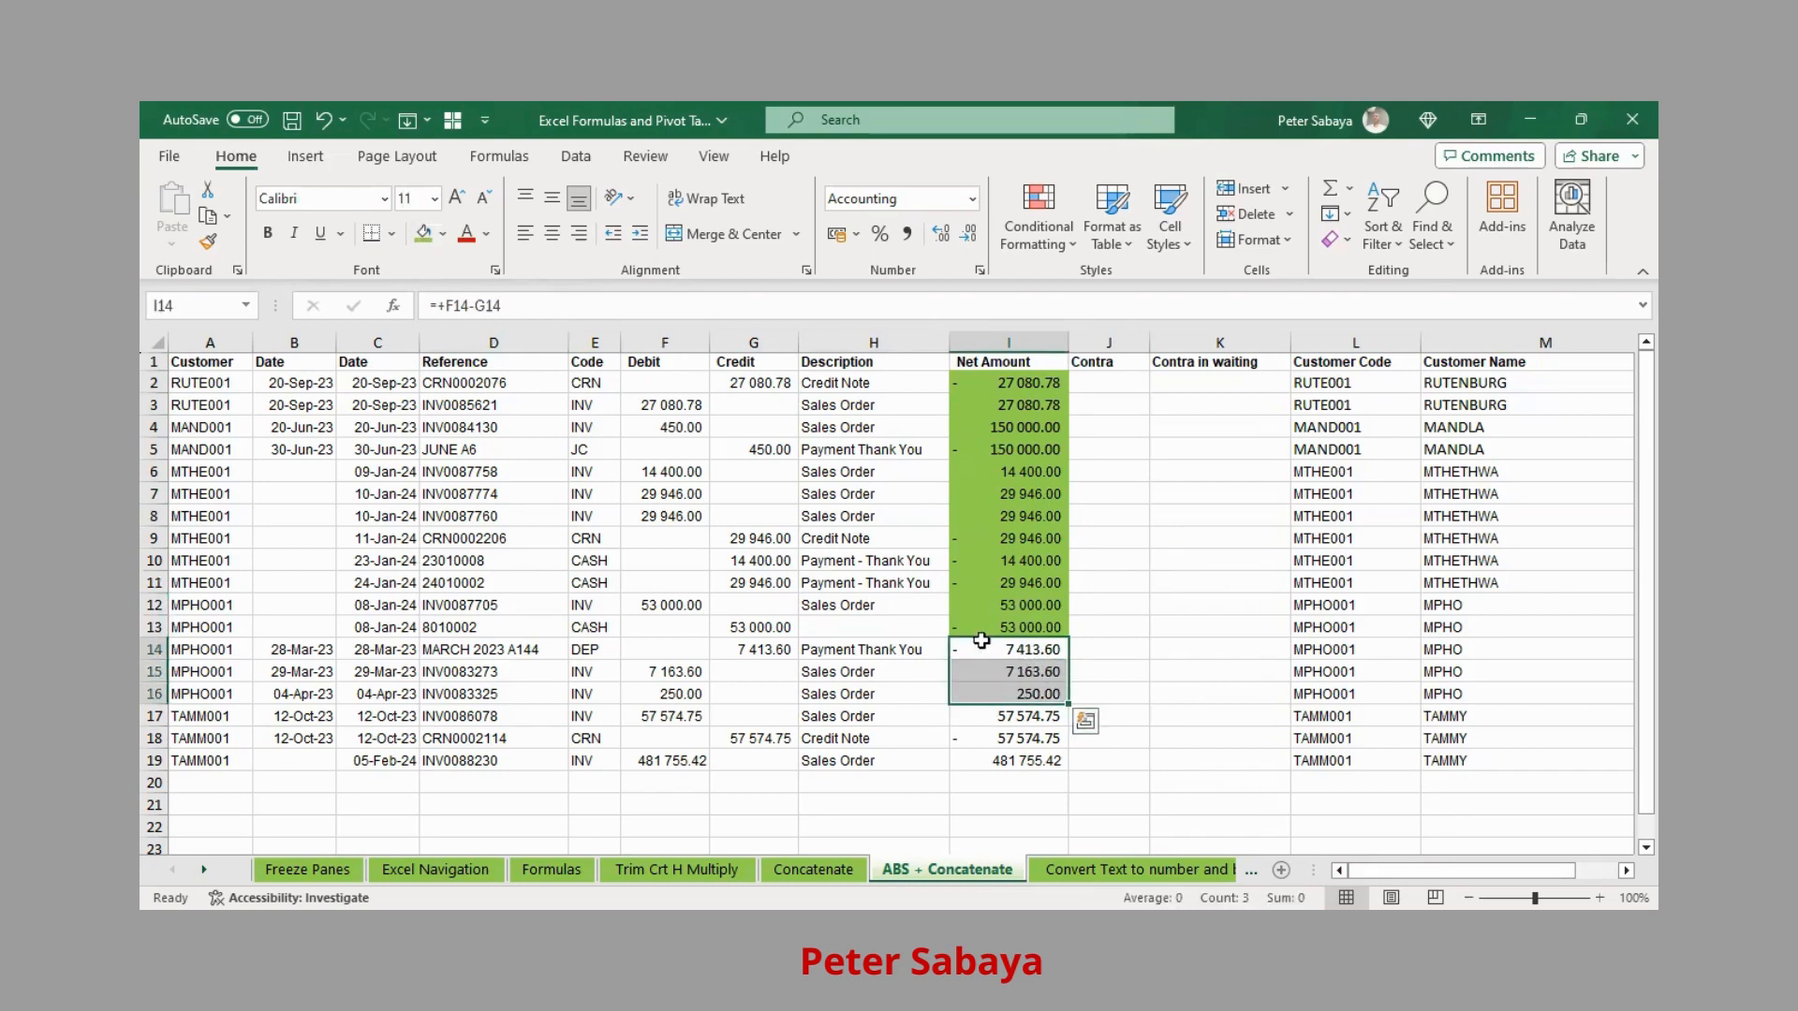
pyautogui.click(1030, 715)
pyautogui.moveTo(1028, 716); pyautogui.dragTo(1031, 738)
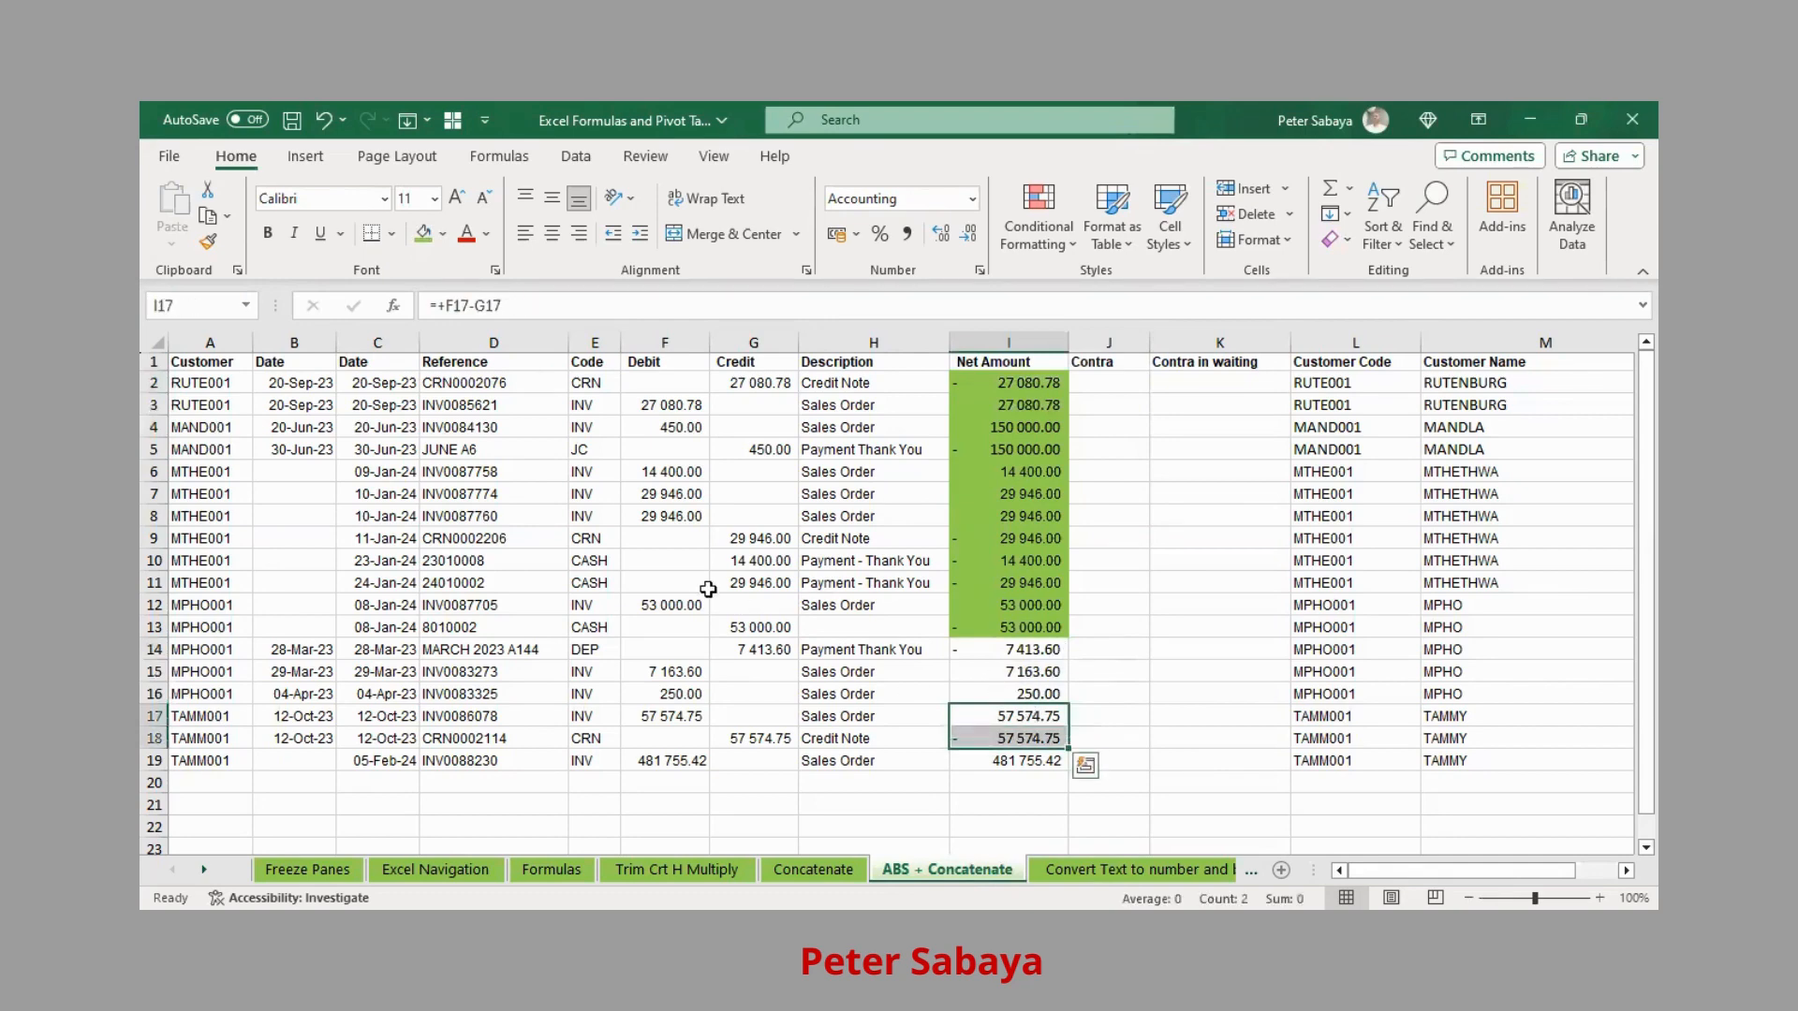
pyautogui.click(423, 233)
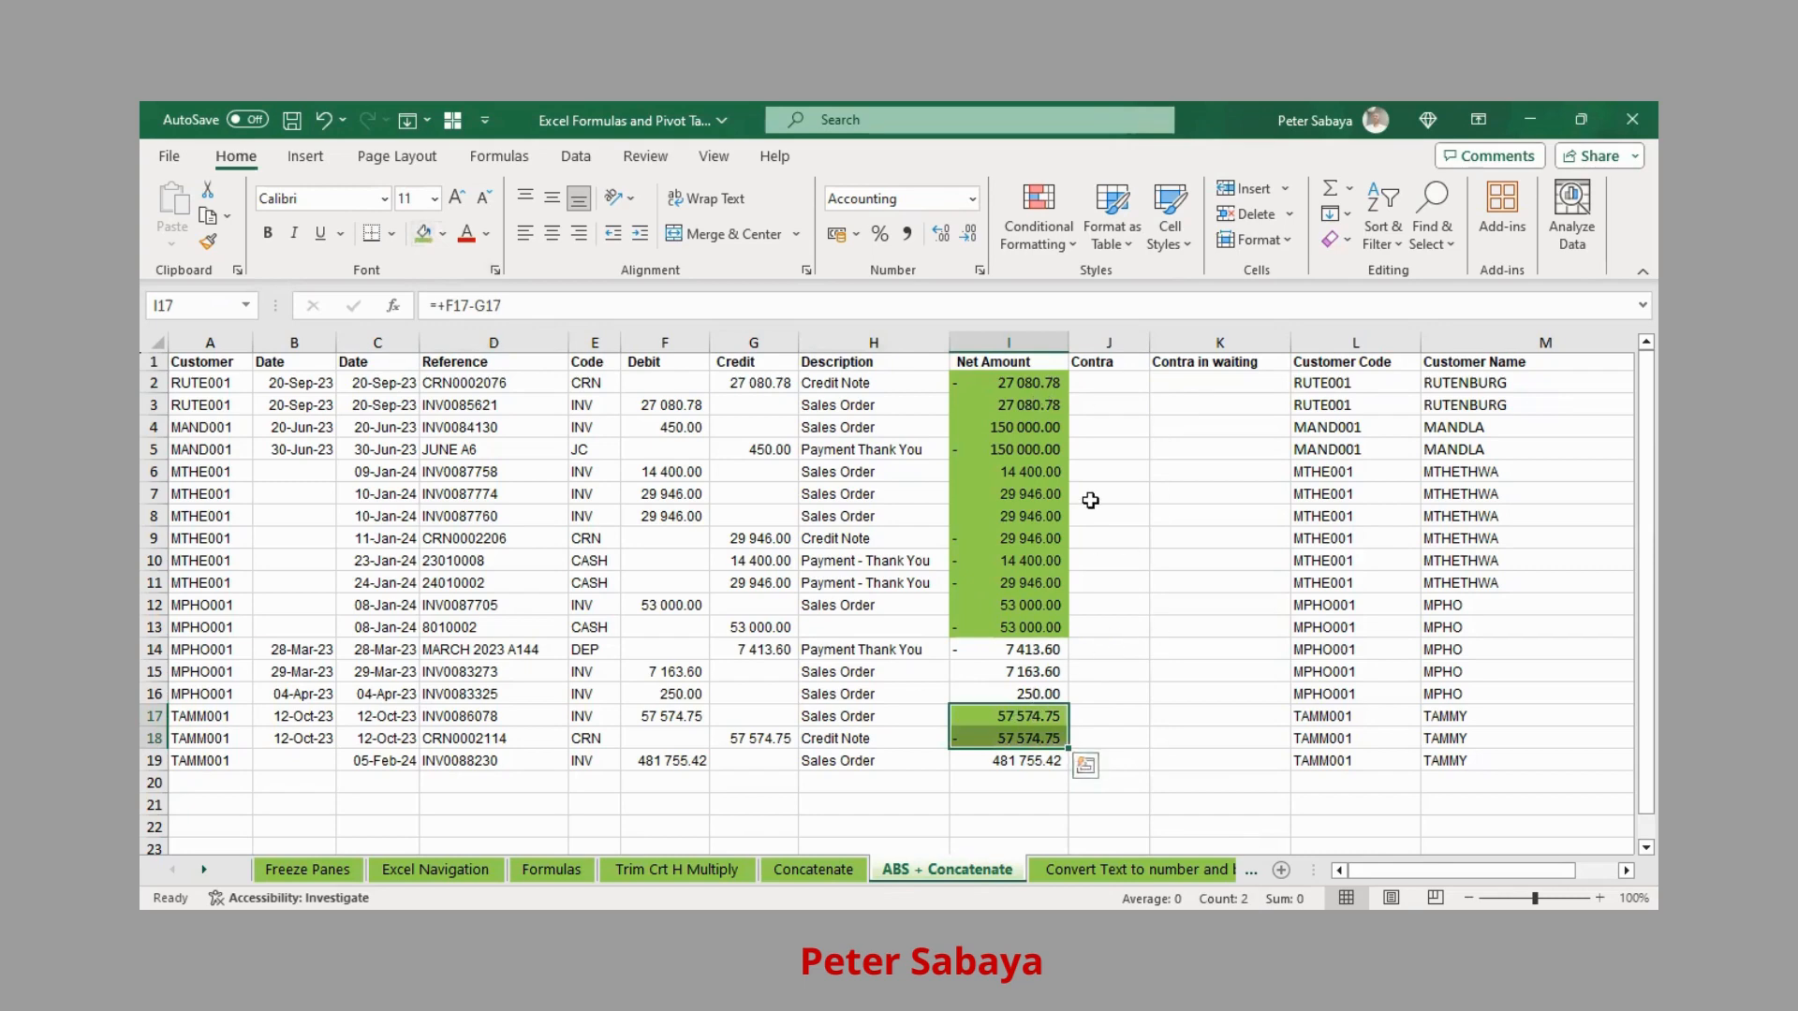
pyautogui.click(1099, 379)
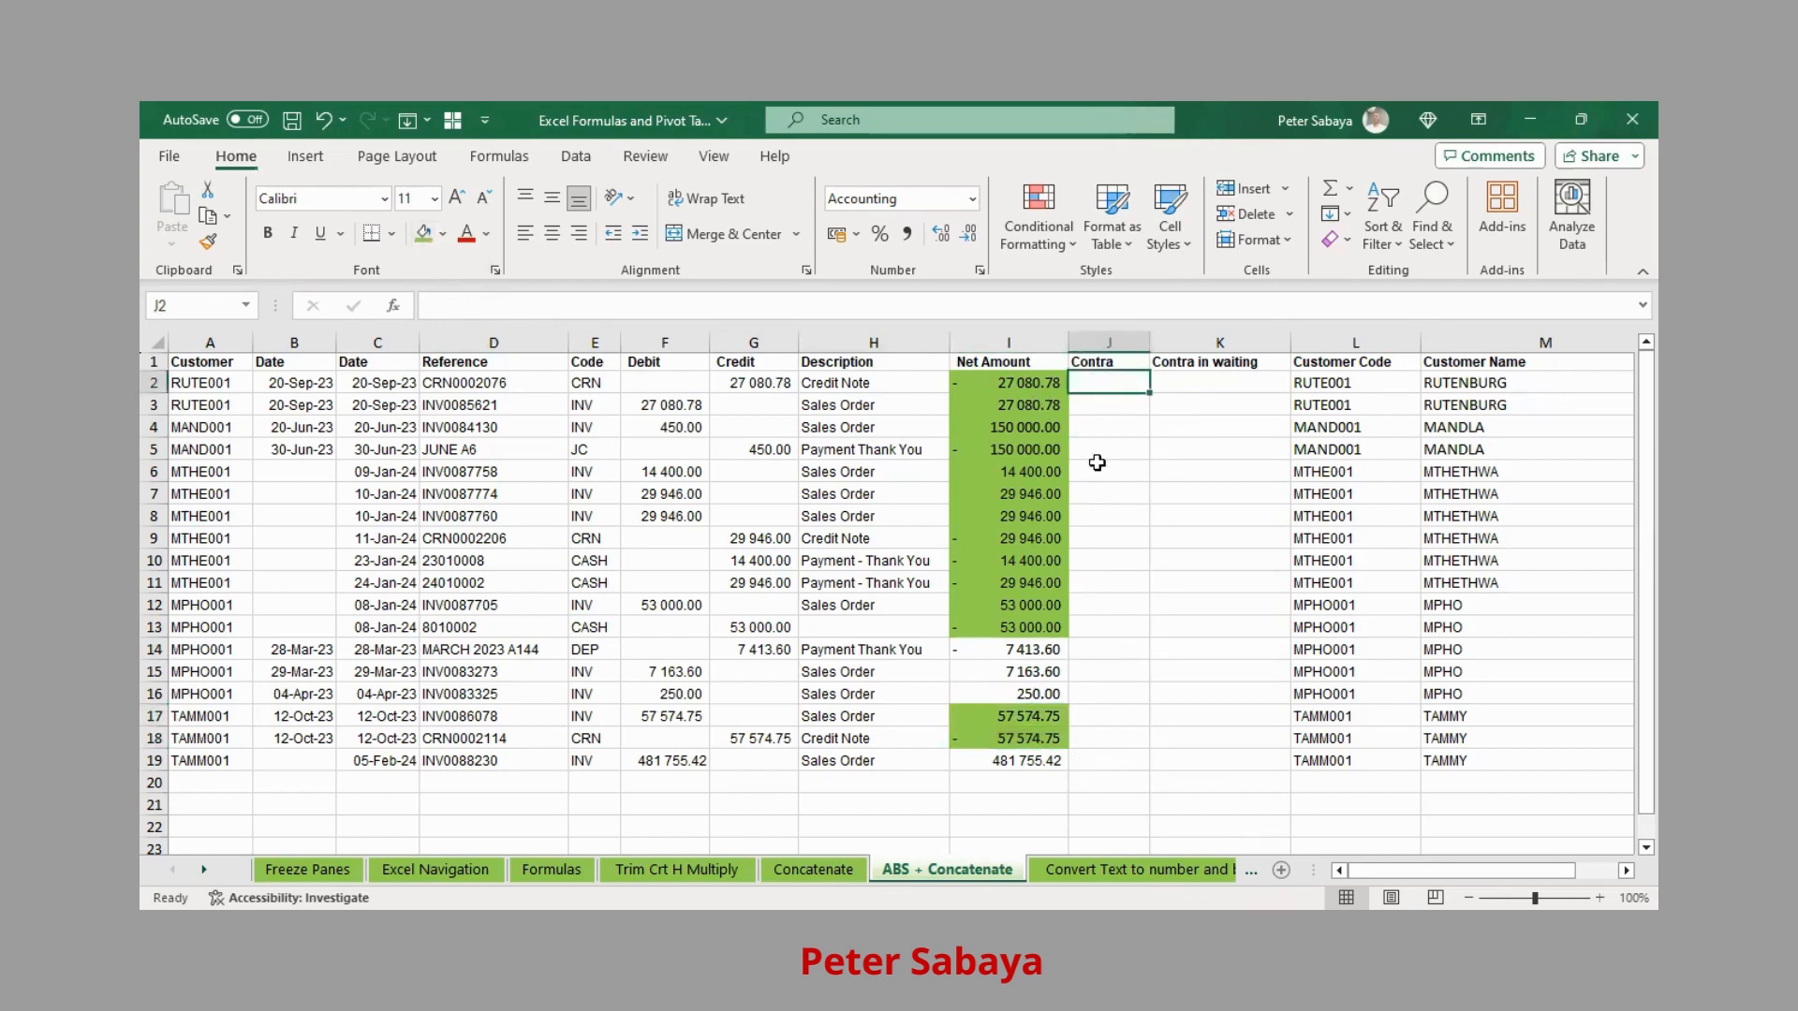
# Enter ="Contra"&ABS(I2) in J2, accepting the correction, to display Contra27080.78
pyautogui.write('="C')
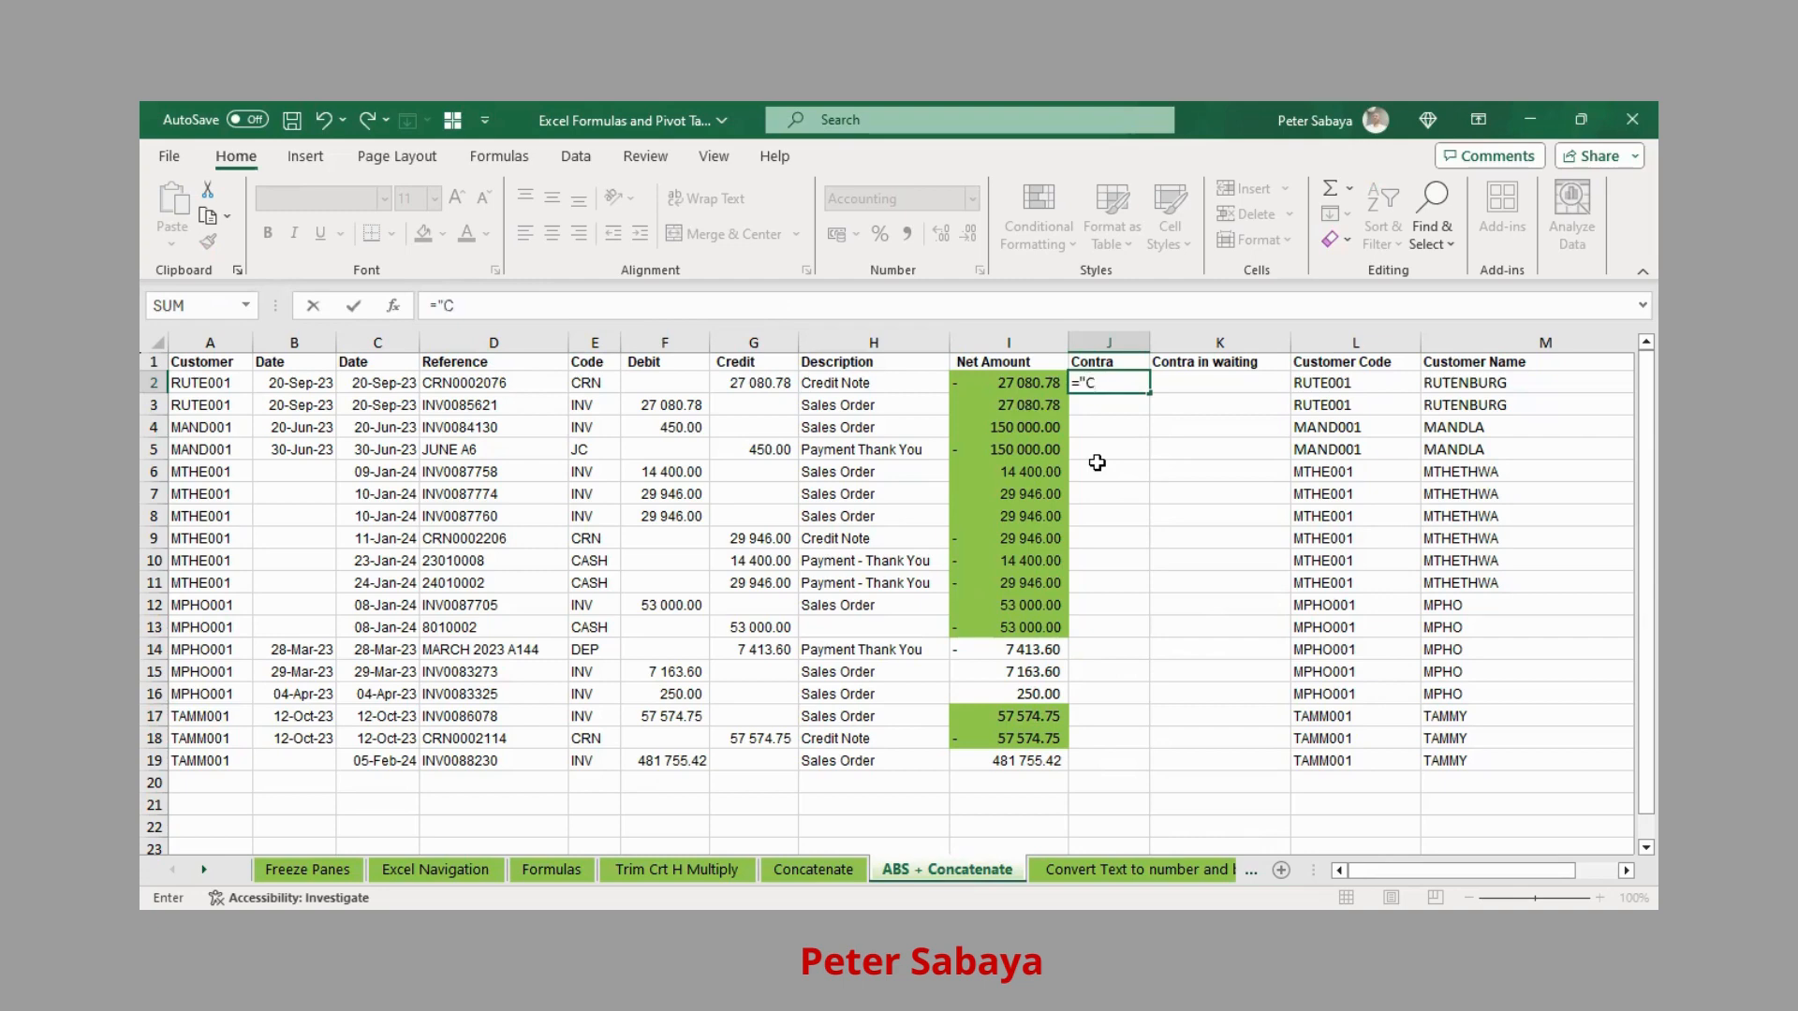
pyautogui.write('ontra"&')
pyautogui.write('abs')
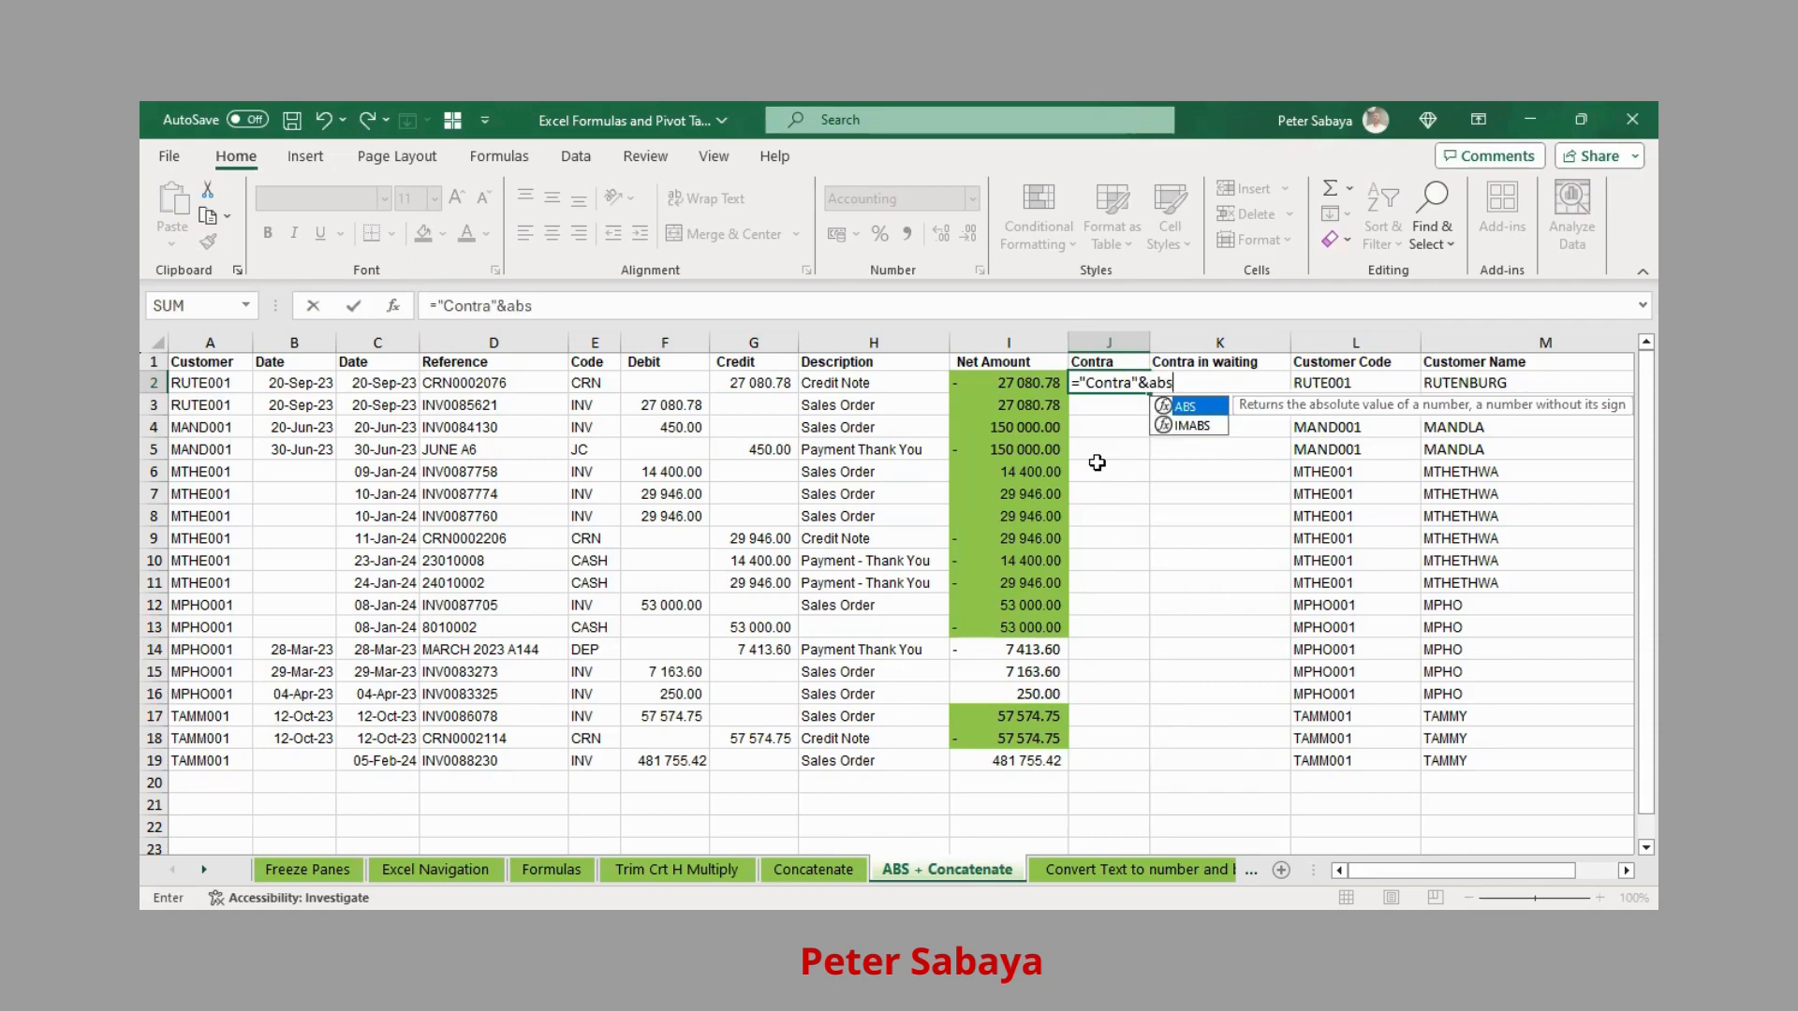
pyautogui.write('(')
pyautogui.click(1012, 376)
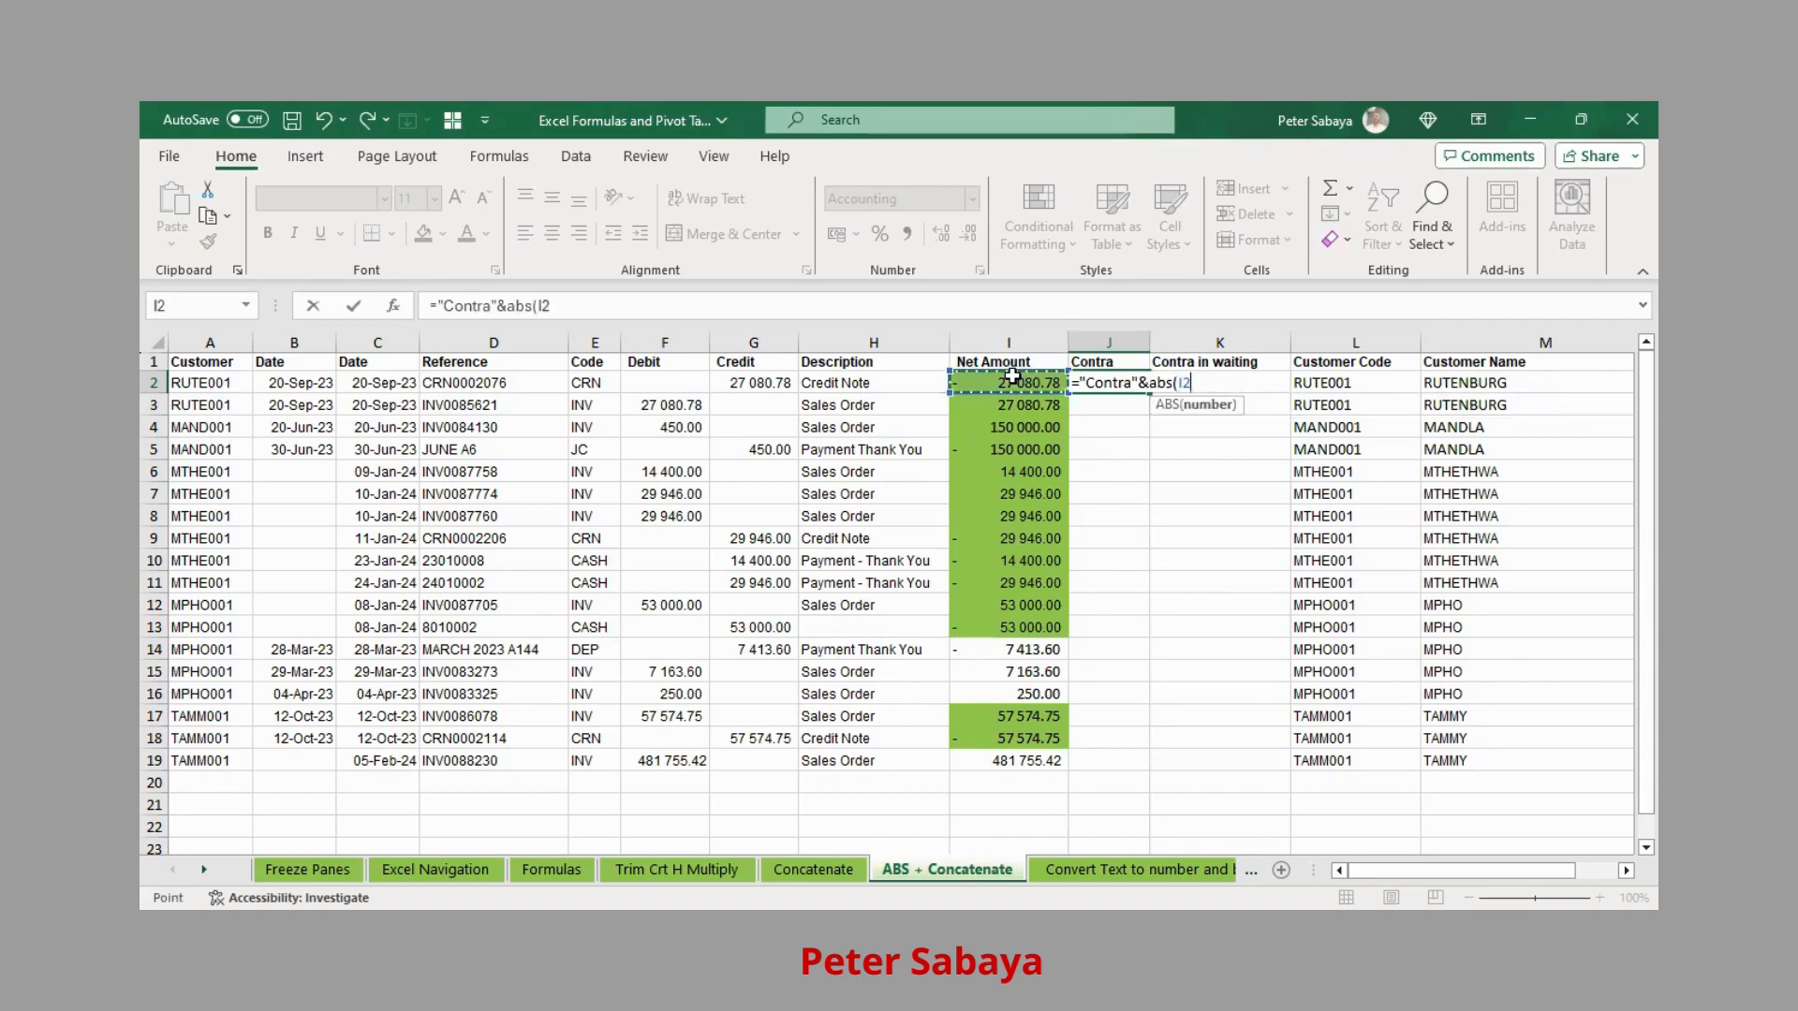
pyautogui.click(1013, 377)
pyautogui.press('Return')
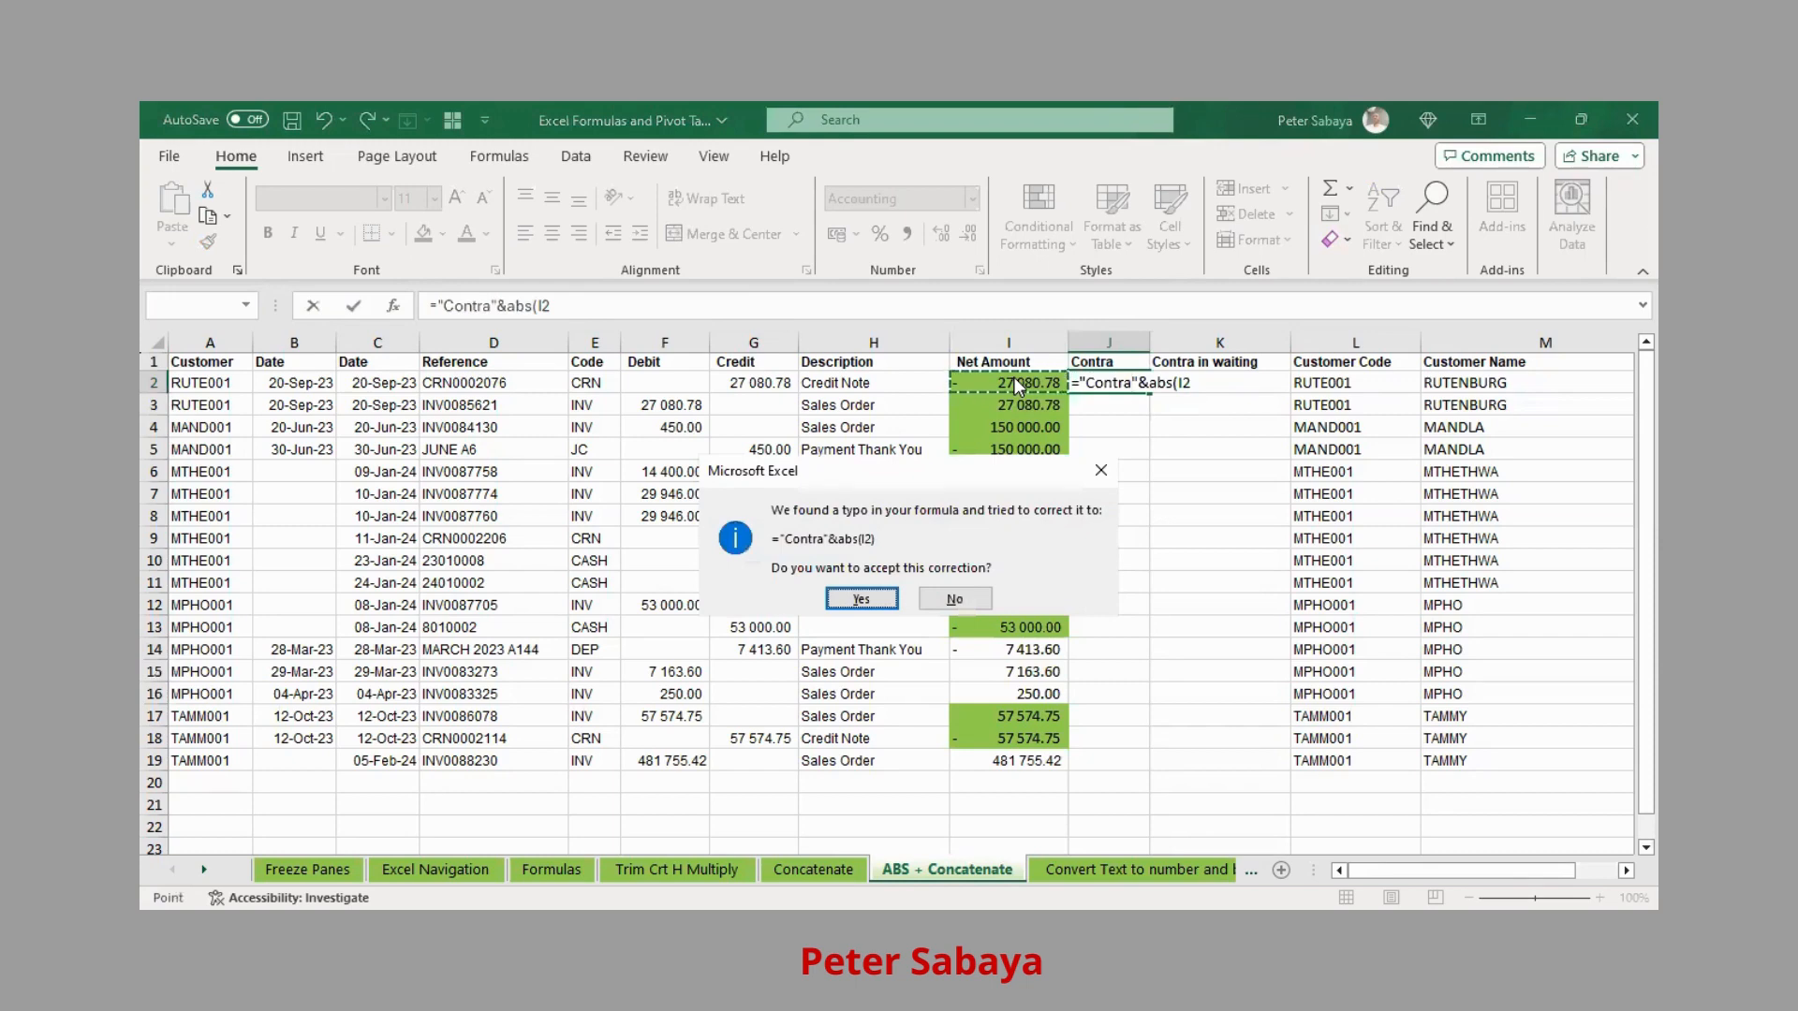
pyautogui.press('Return')
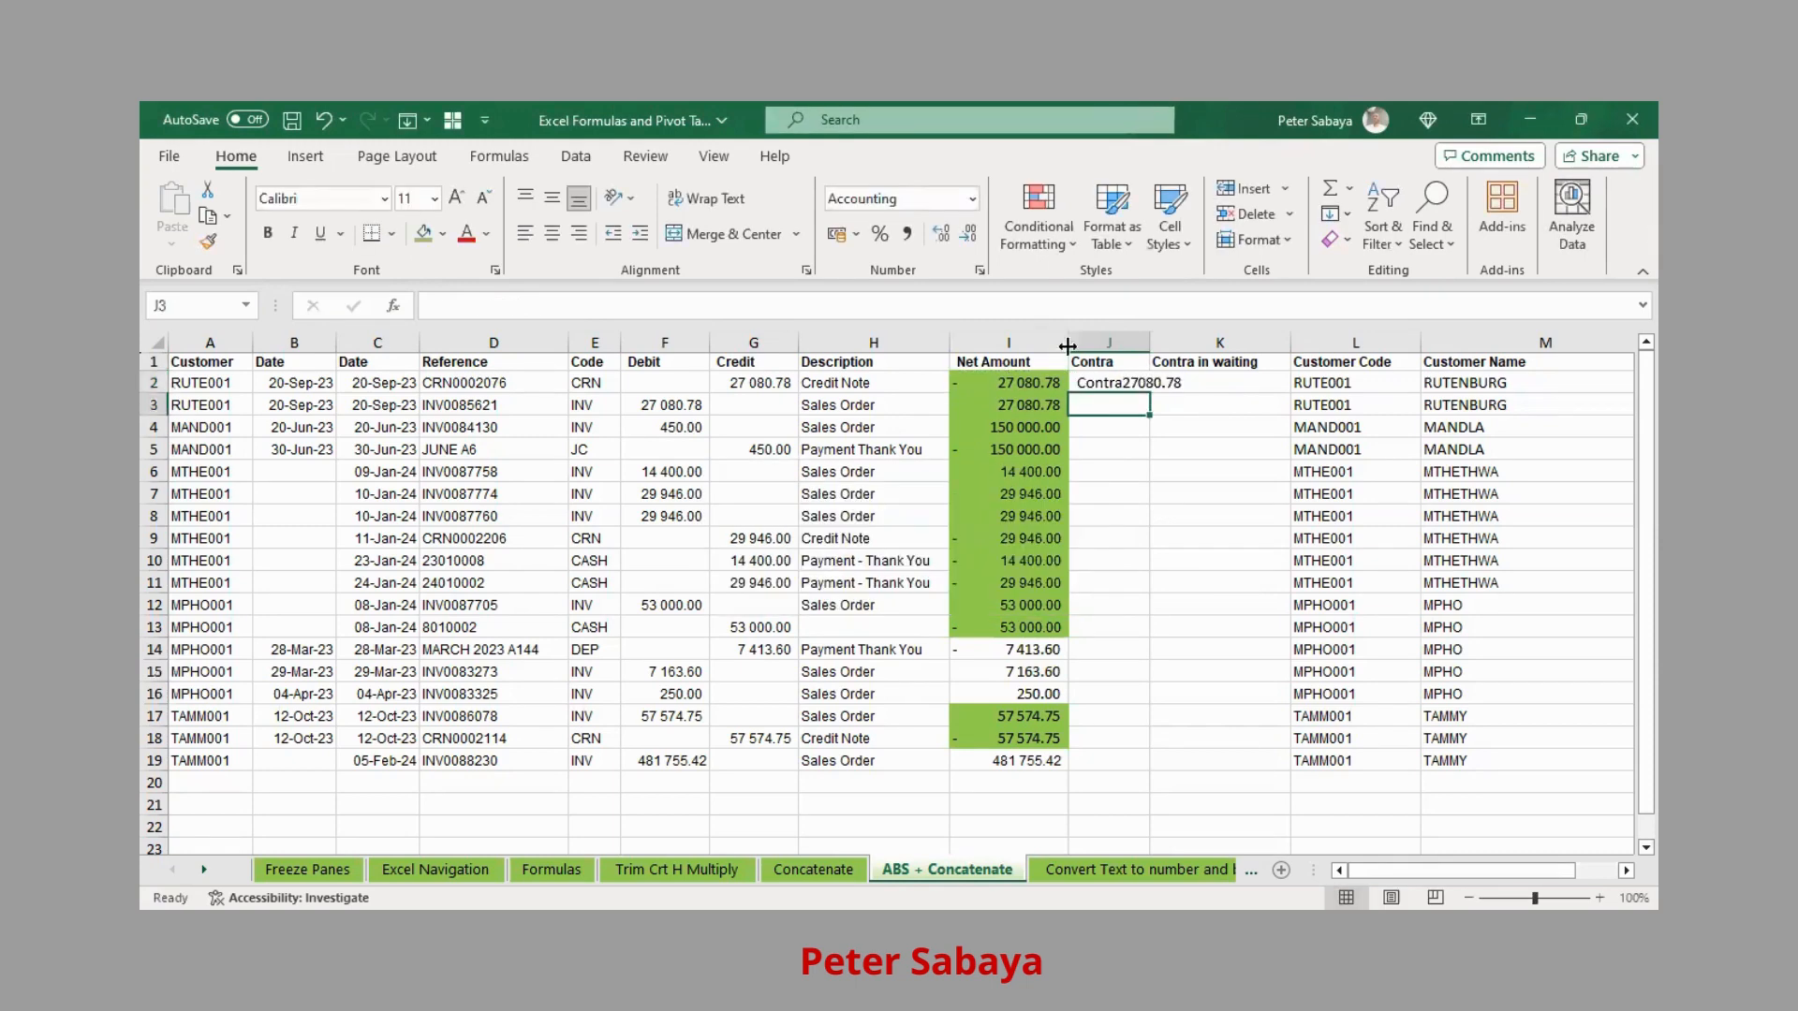
# Copy the J2 label formula into J3:J13 and J17:J18
pyautogui.click(1132, 381)
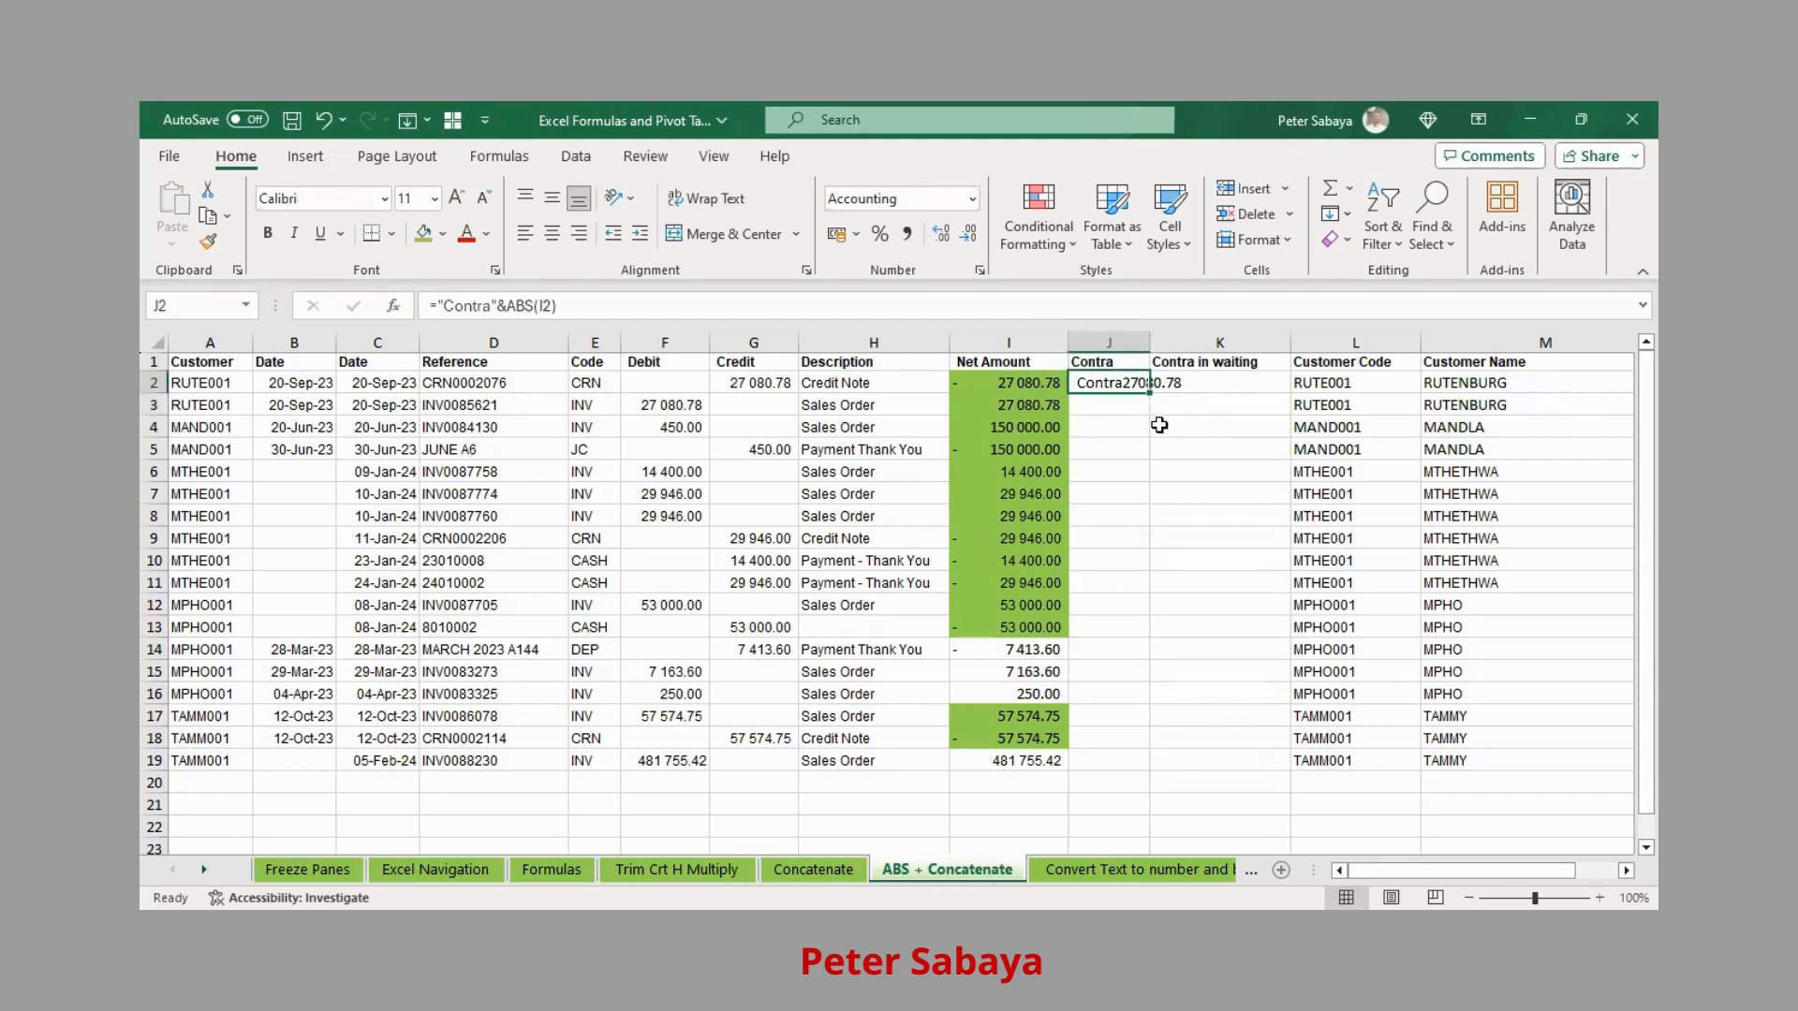
pyautogui.hotkey('ctrl', 'c')
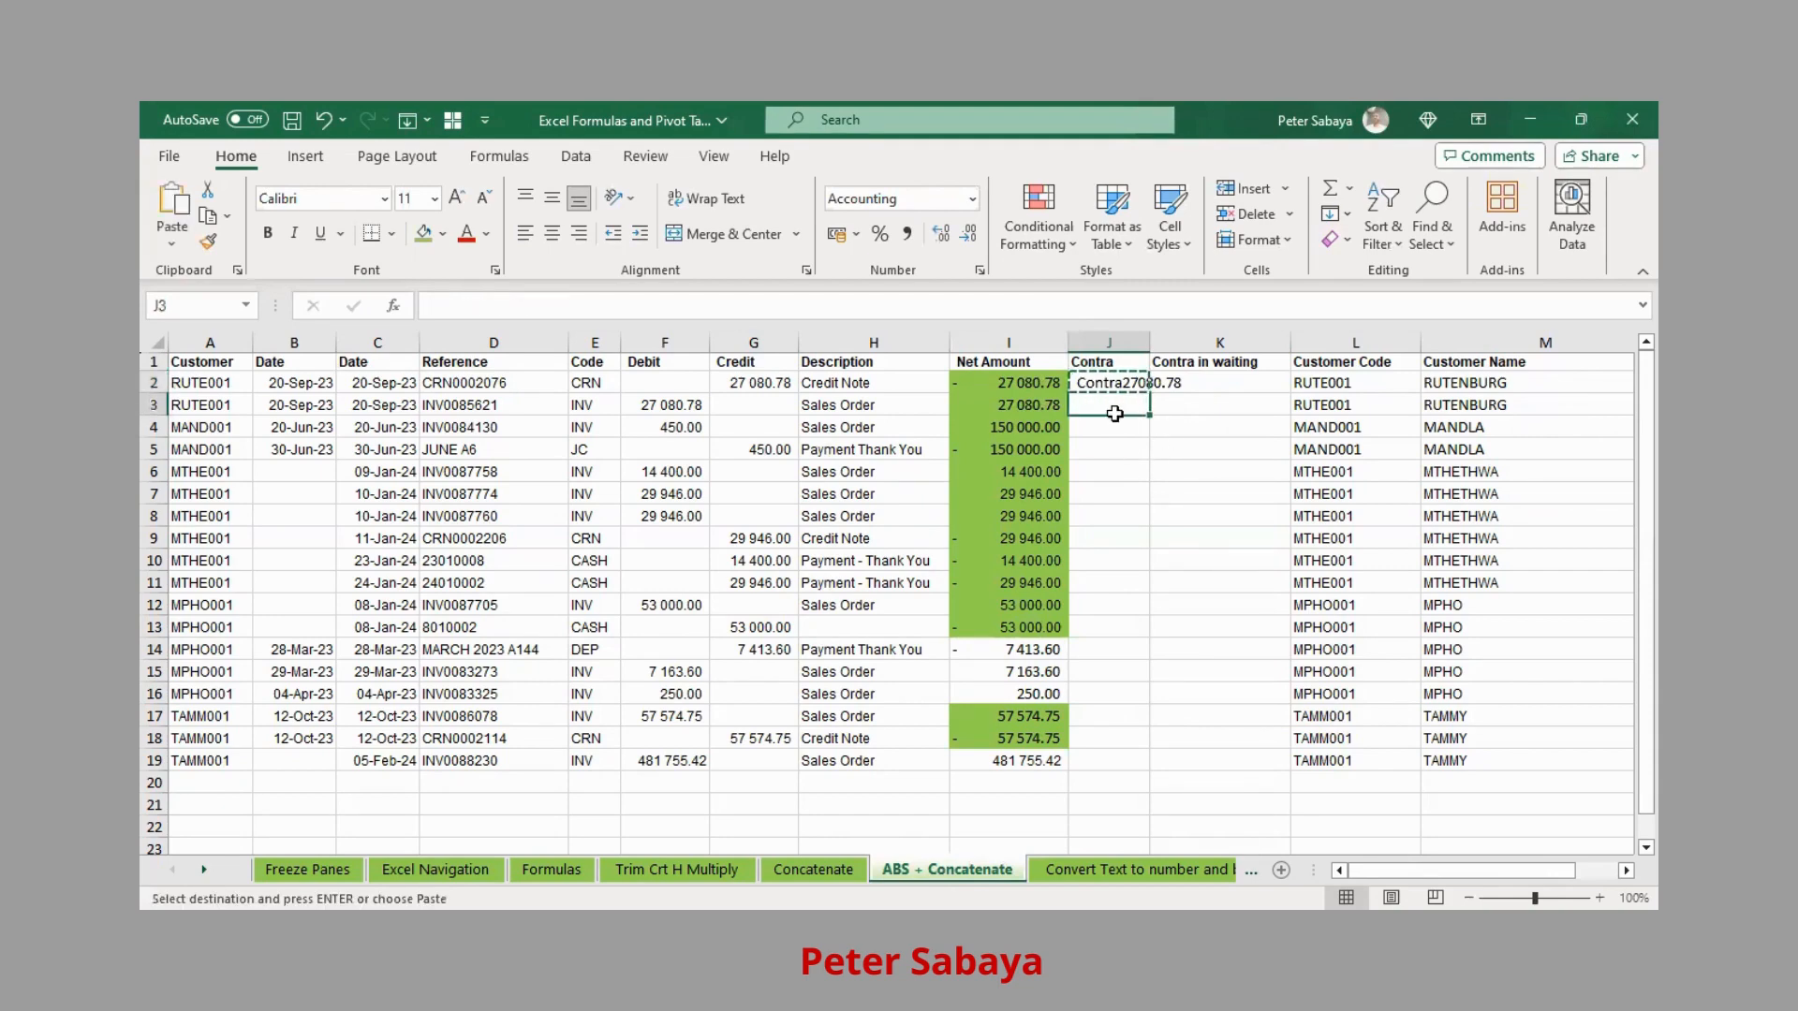
pyautogui.moveTo(1115, 408); pyautogui.dragTo(1100, 629)
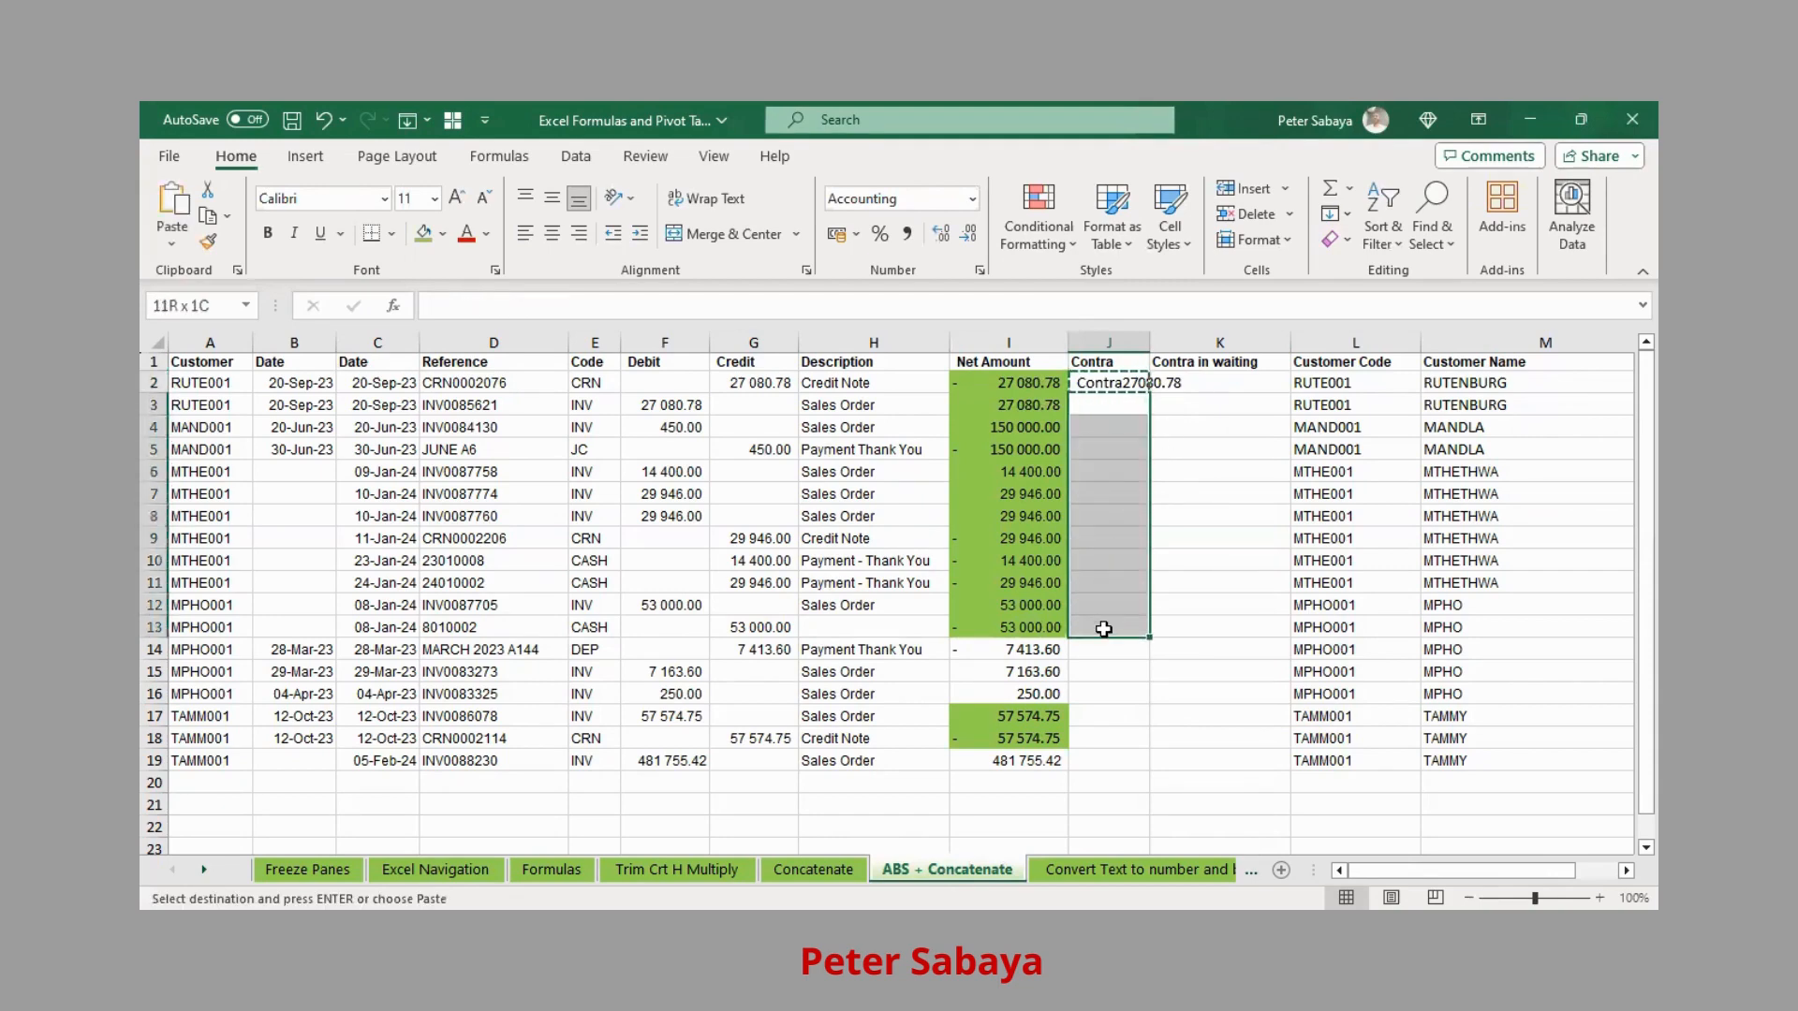
pyautogui.hotkey('ctrl', 'v')
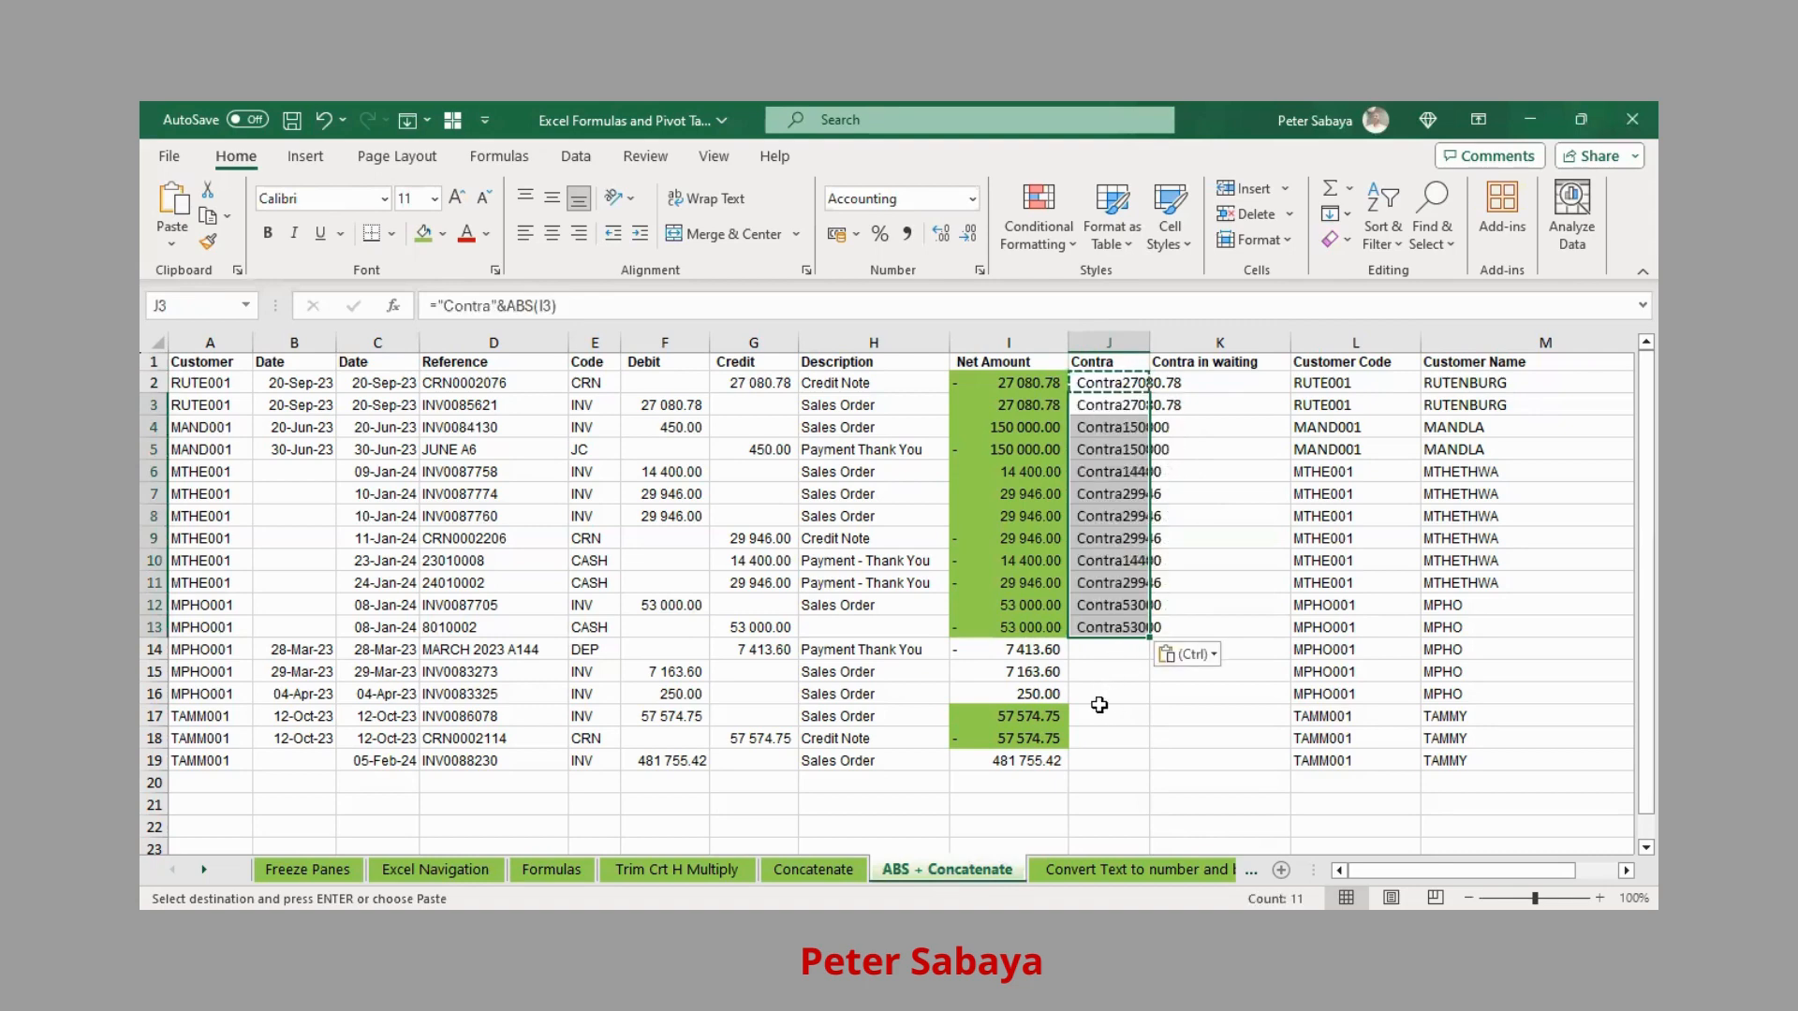
pyautogui.moveTo(1101, 714); pyautogui.dragTo(1097, 730)
pyautogui.hotkey('ctrl', 'v')
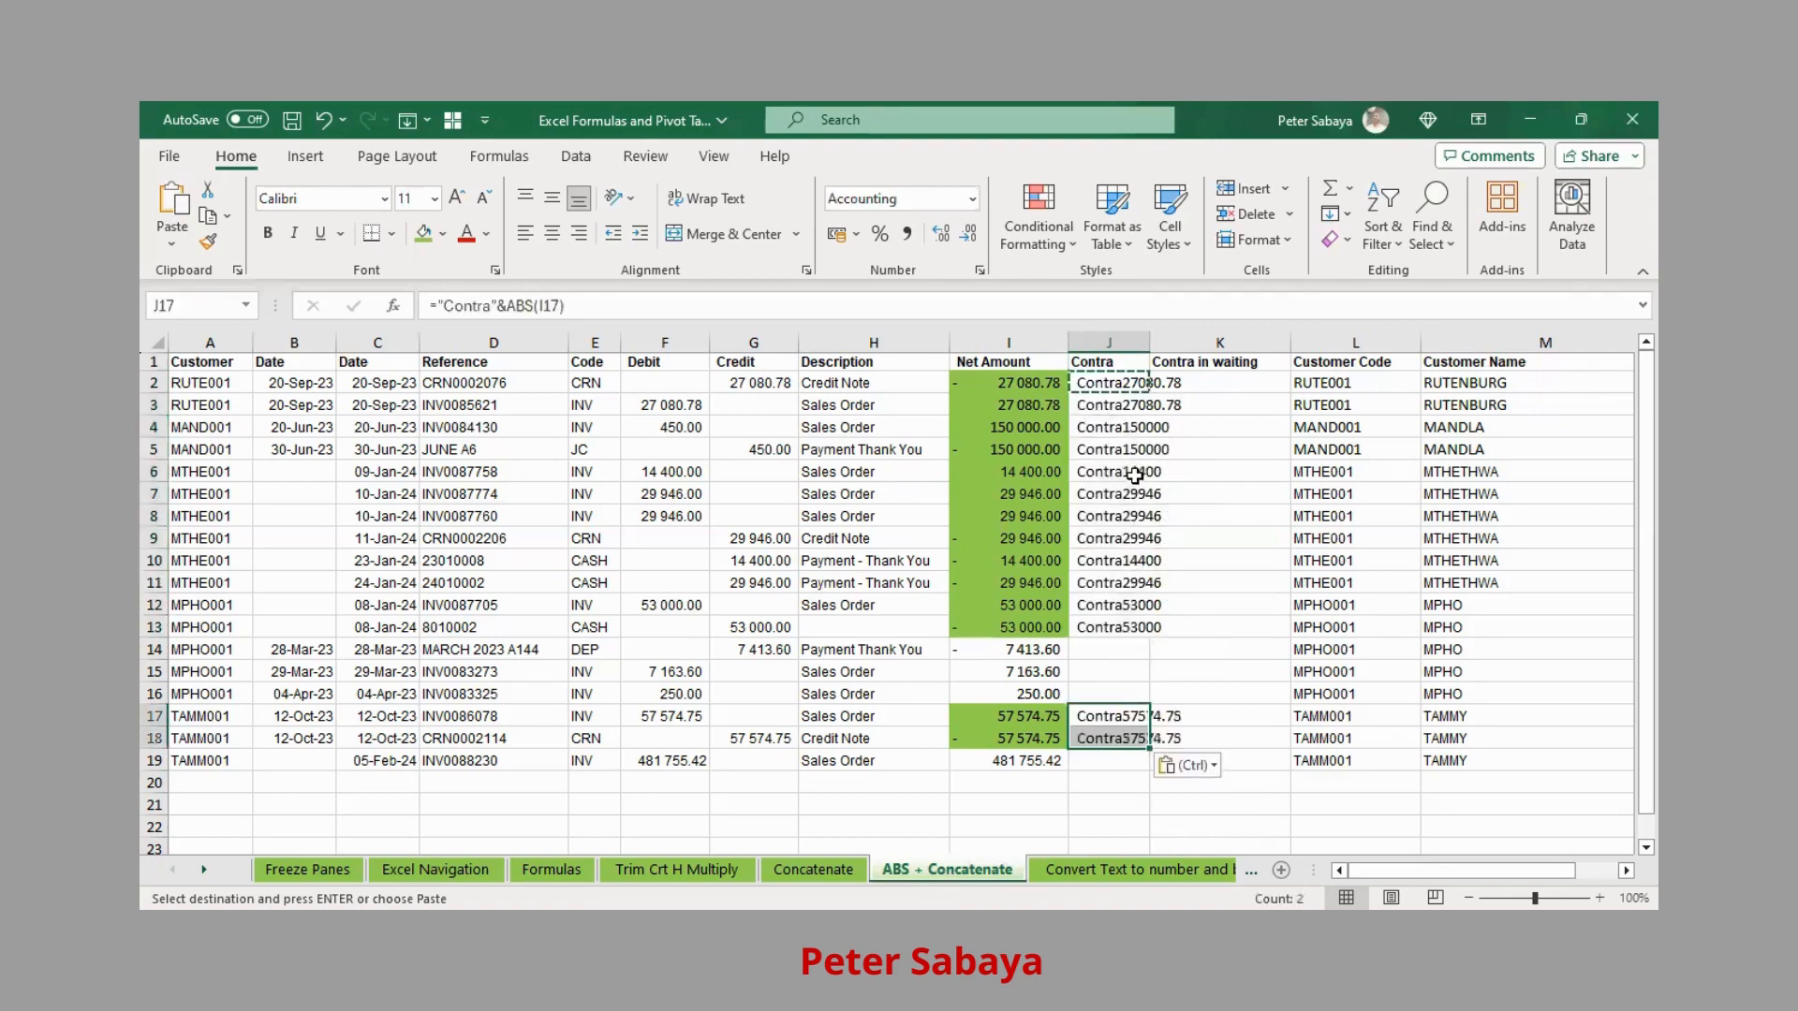
pyautogui.moveTo(1021, 650); pyautogui.dragTo(1024, 694)
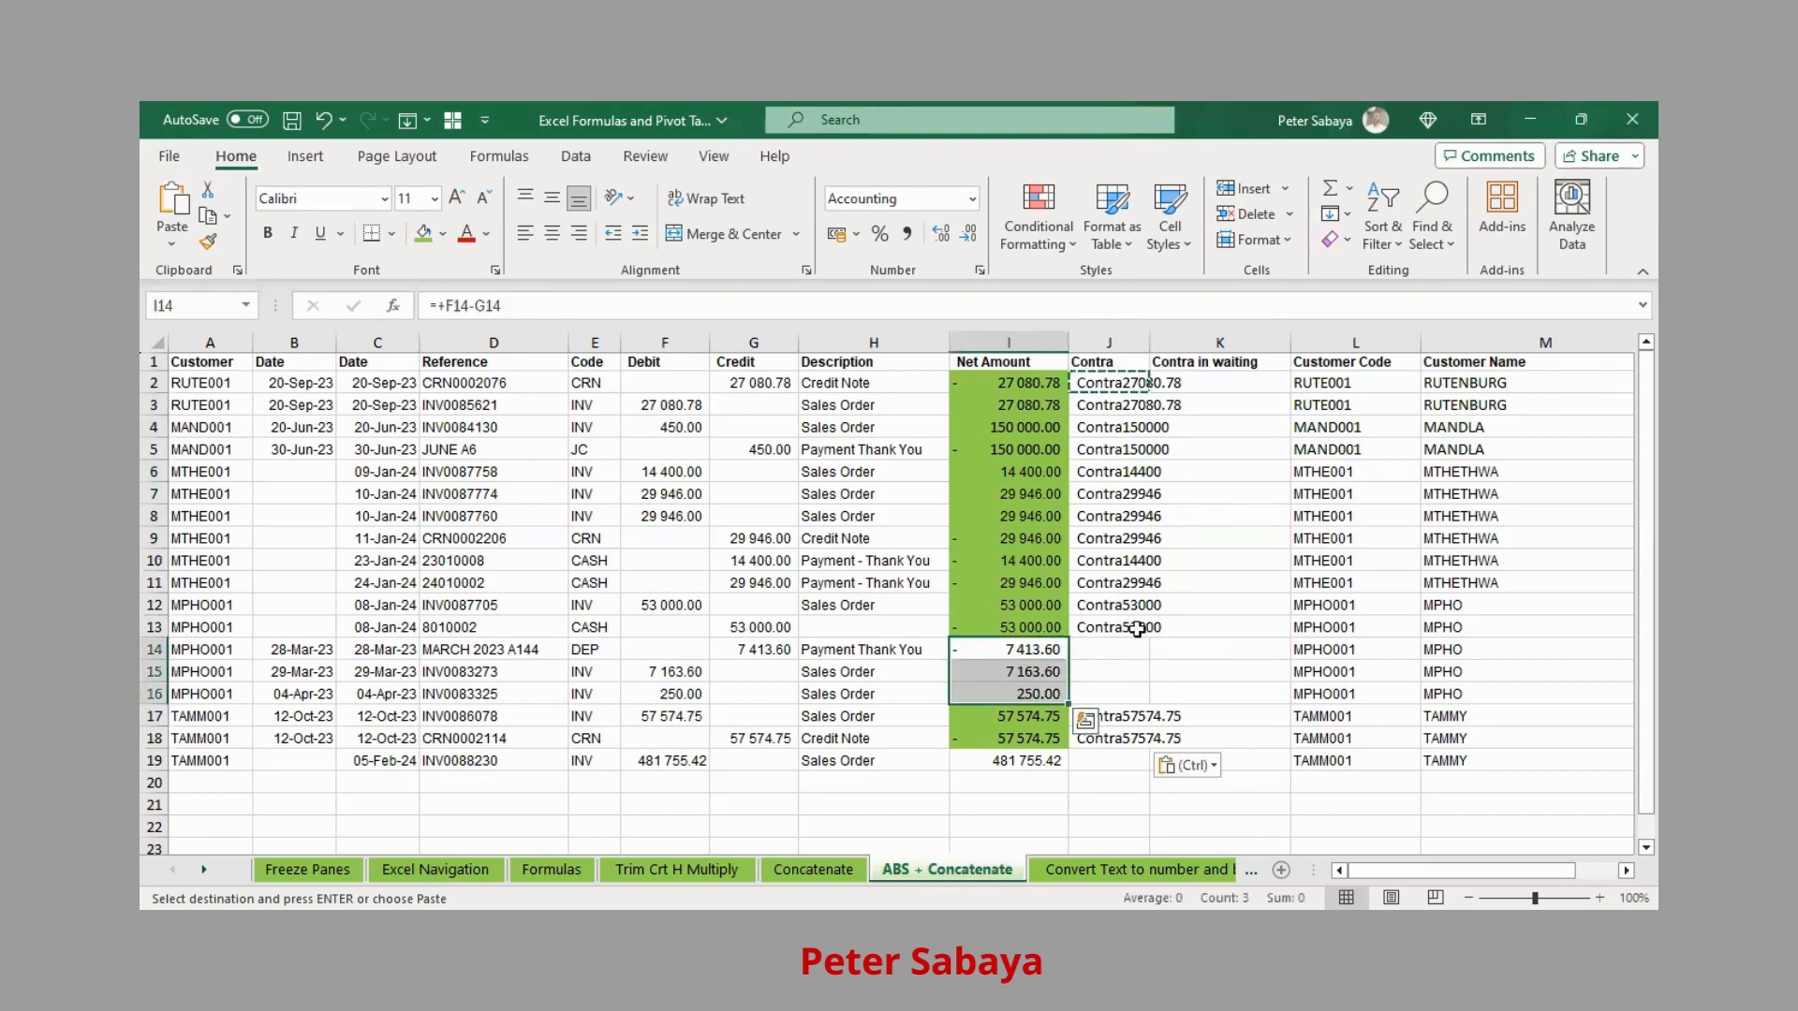
# Paste the Contra label formula into J14
pyautogui.click(1110, 651)
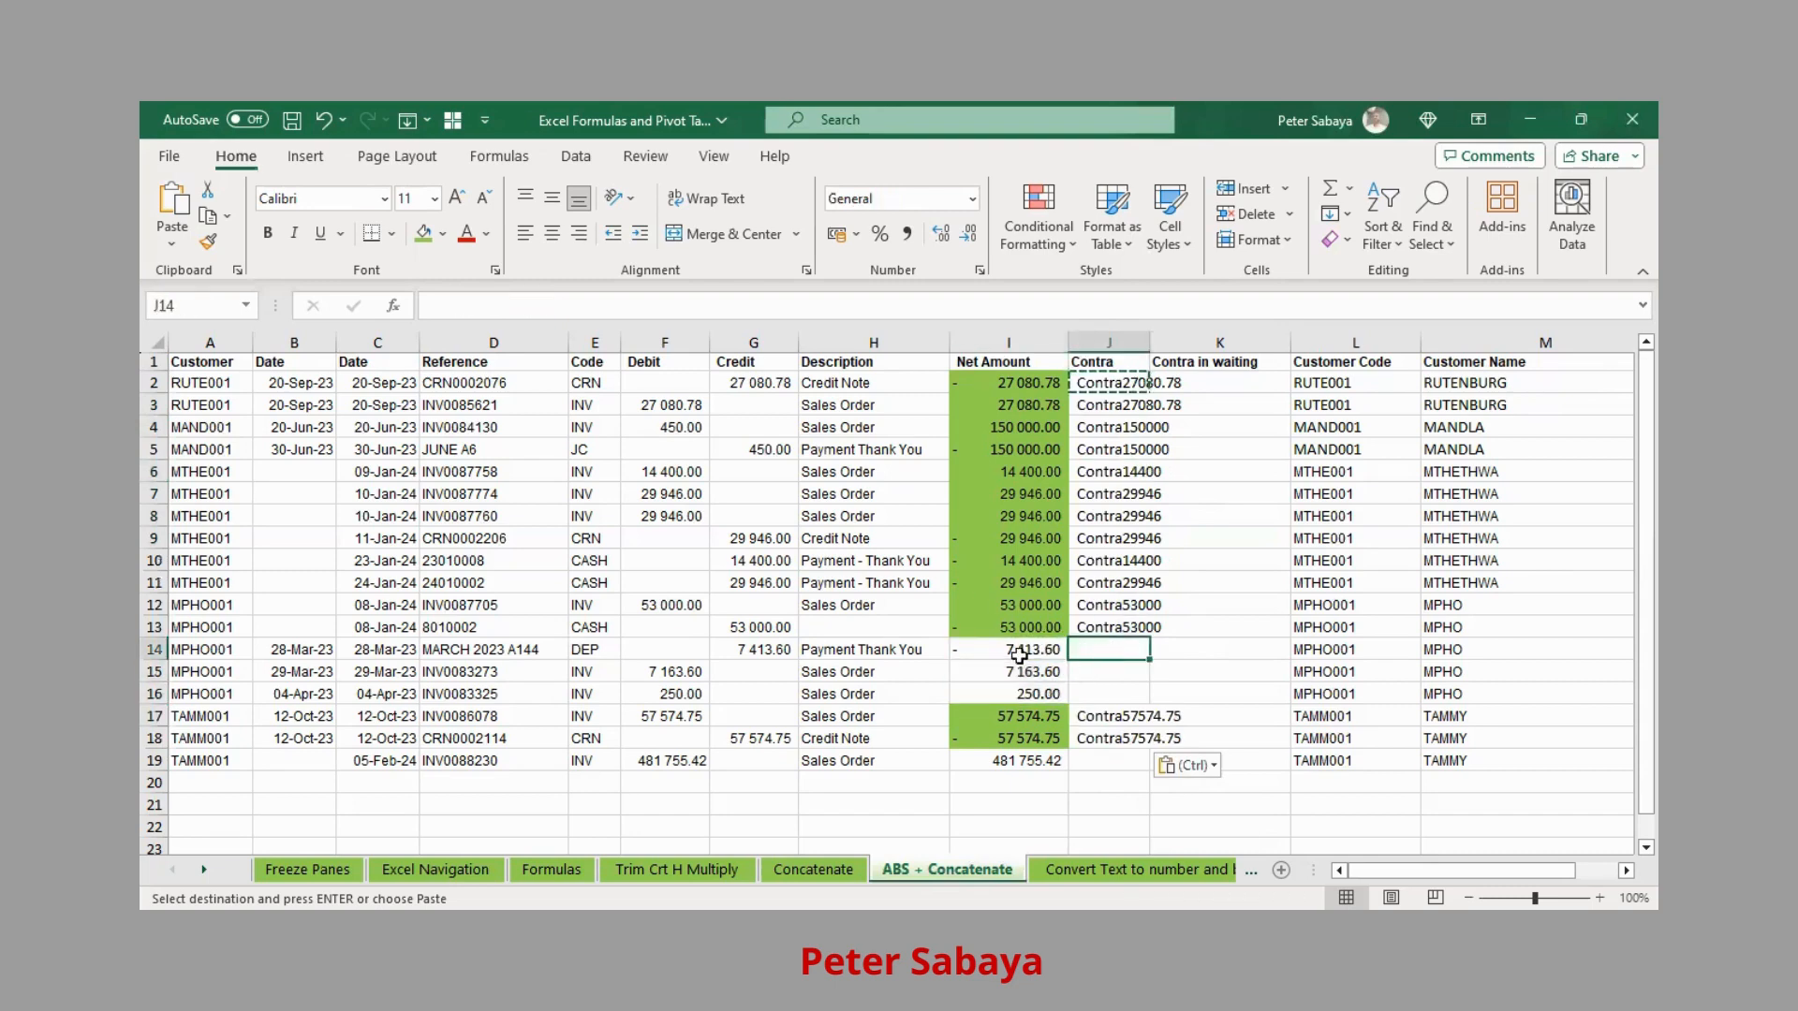
pyautogui.click(1075, 673)
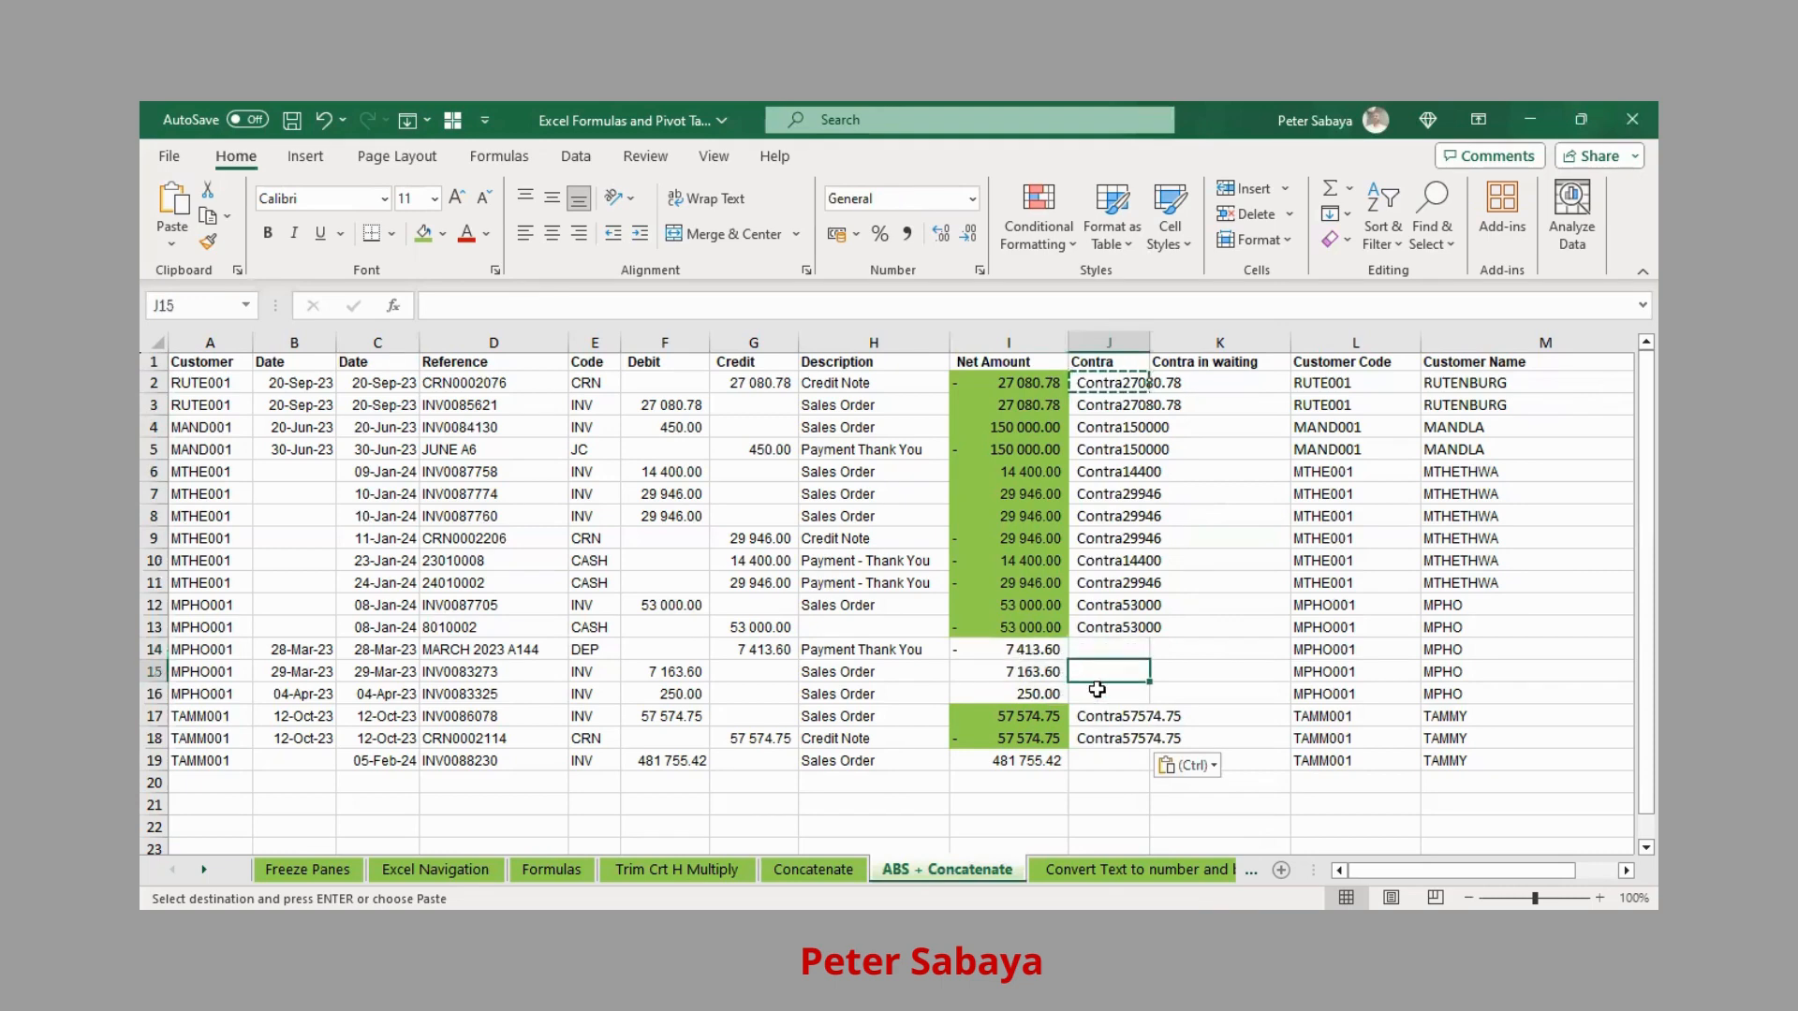
pyautogui.click(1097, 691)
pyautogui.moveTo(1101, 656); pyautogui.dragTo(1098, 697)
pyautogui.click(1021, 647)
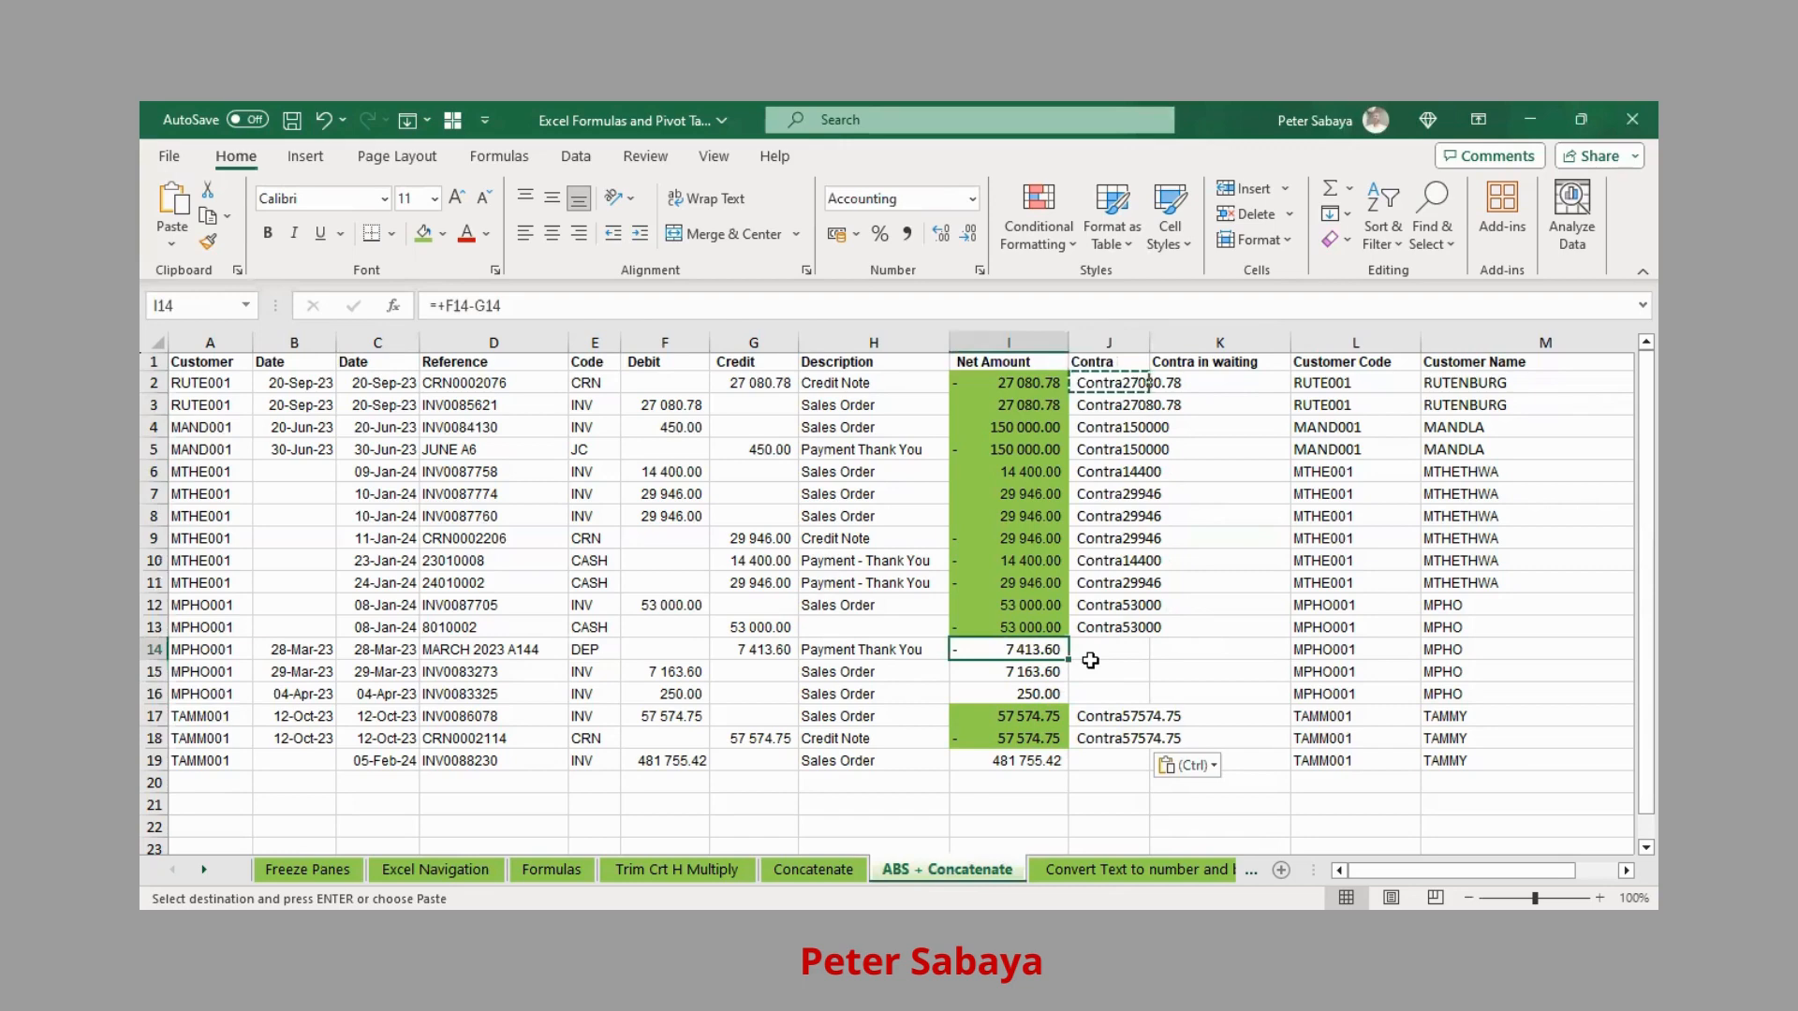
pyautogui.click(1099, 648)
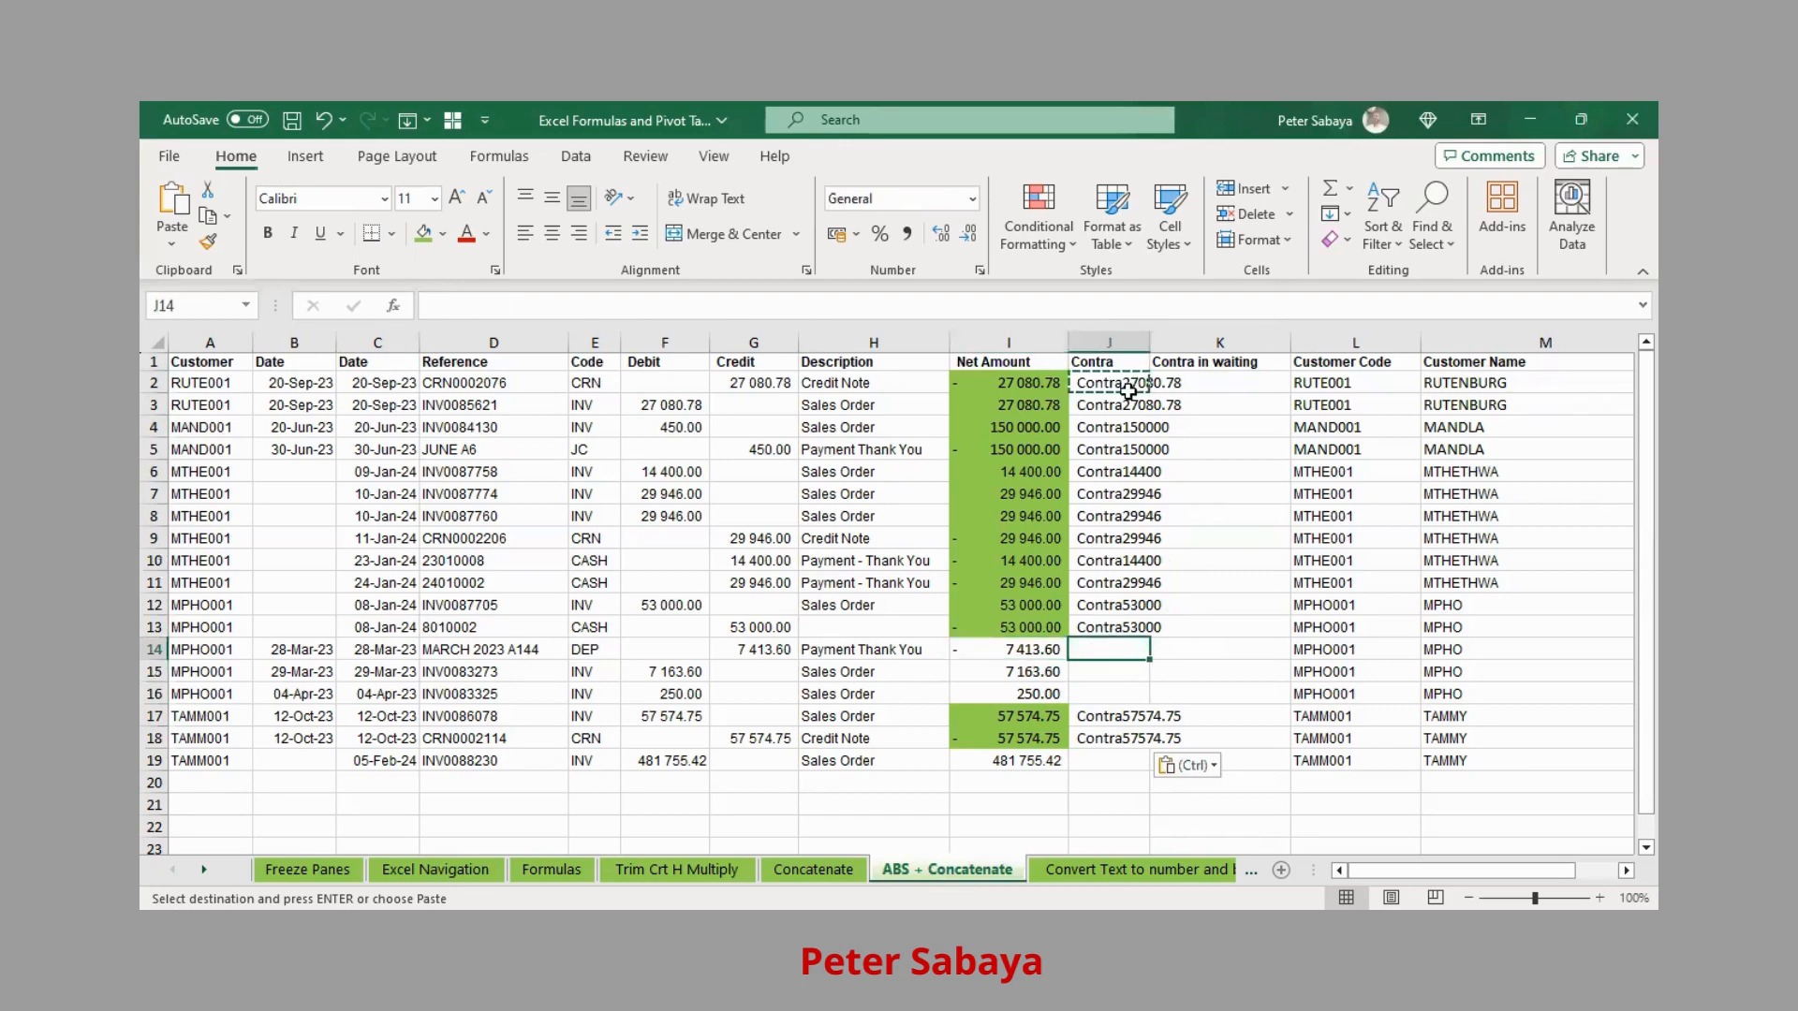
pyautogui.press('ctrl')
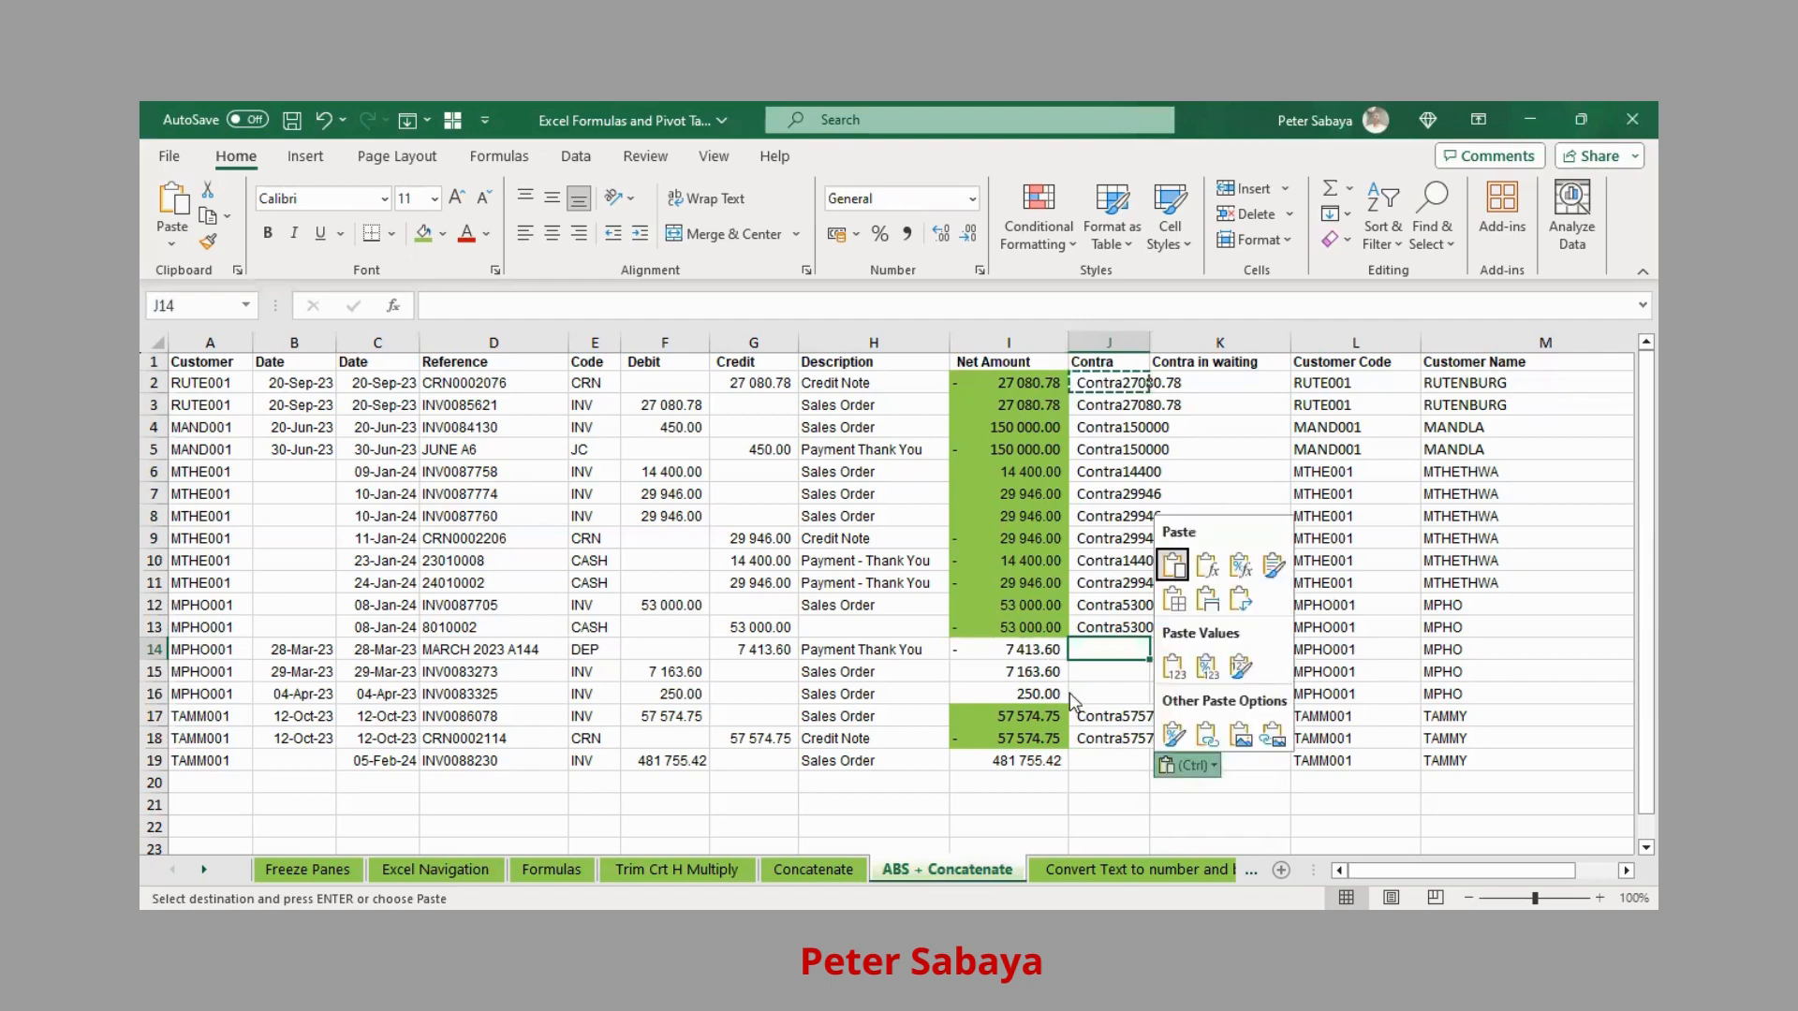
pyautogui.press('Escape')
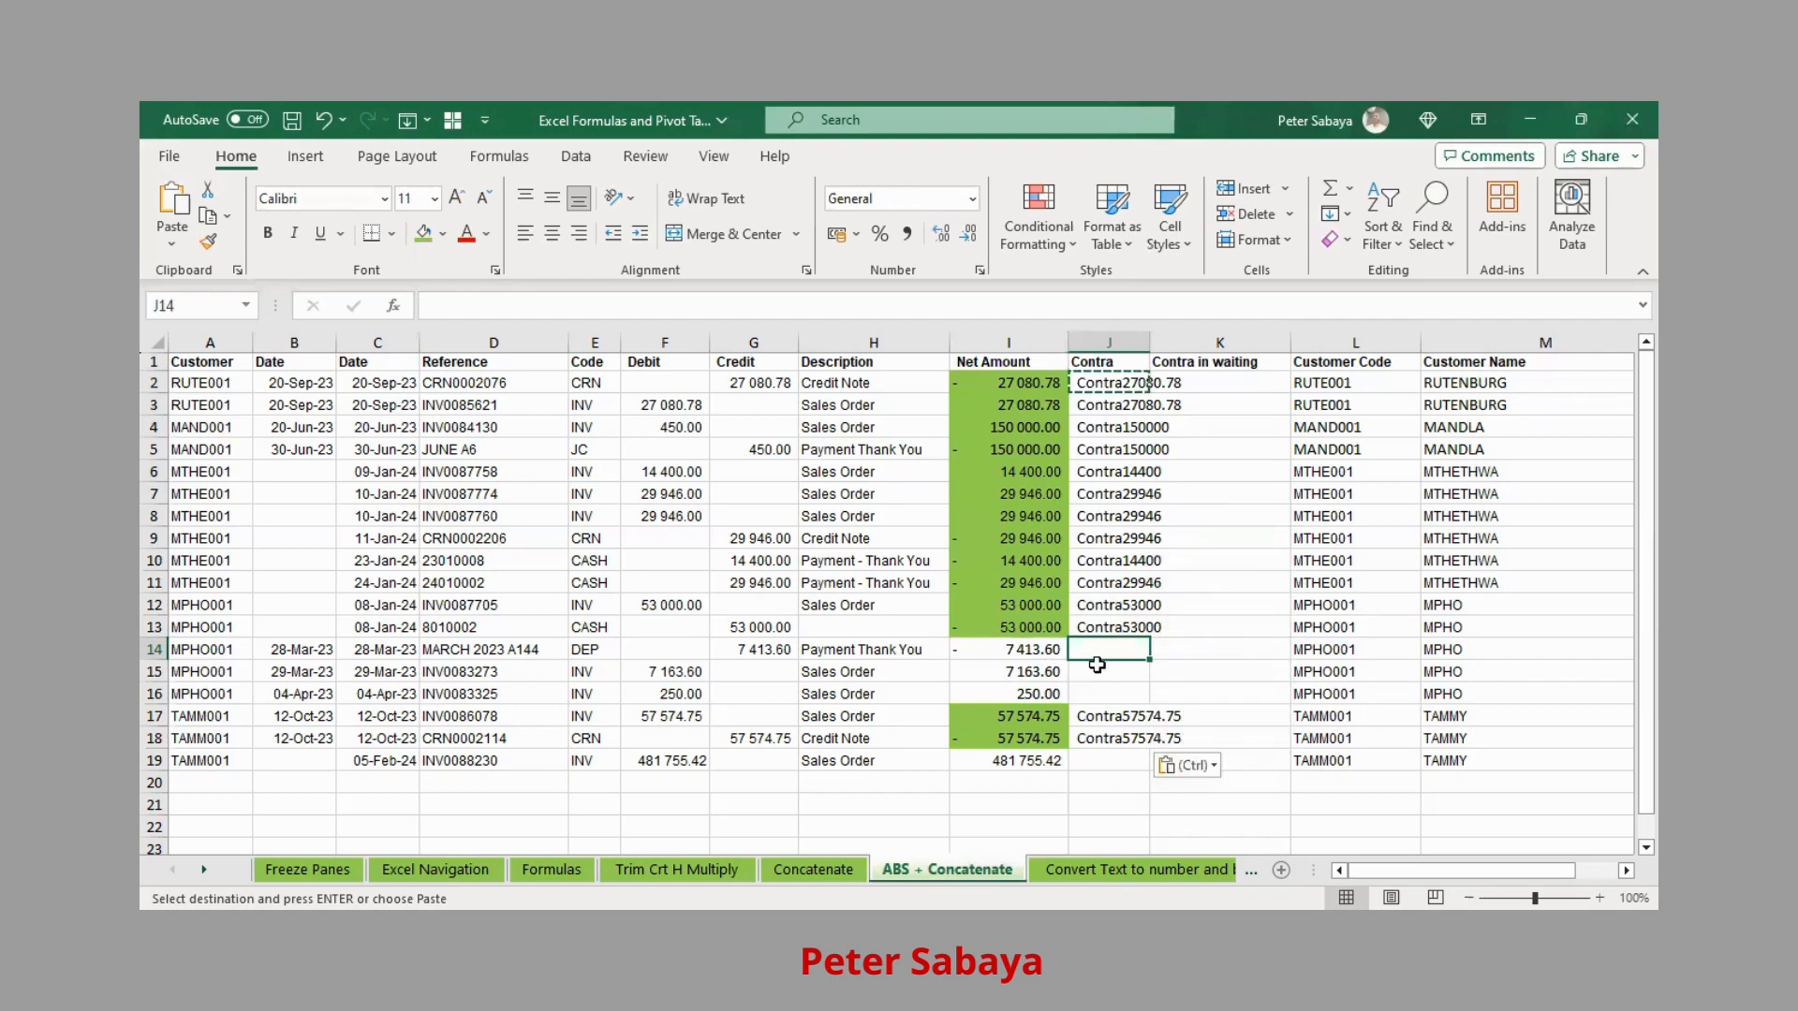
pyautogui.hotkey('ctrl', 'v')
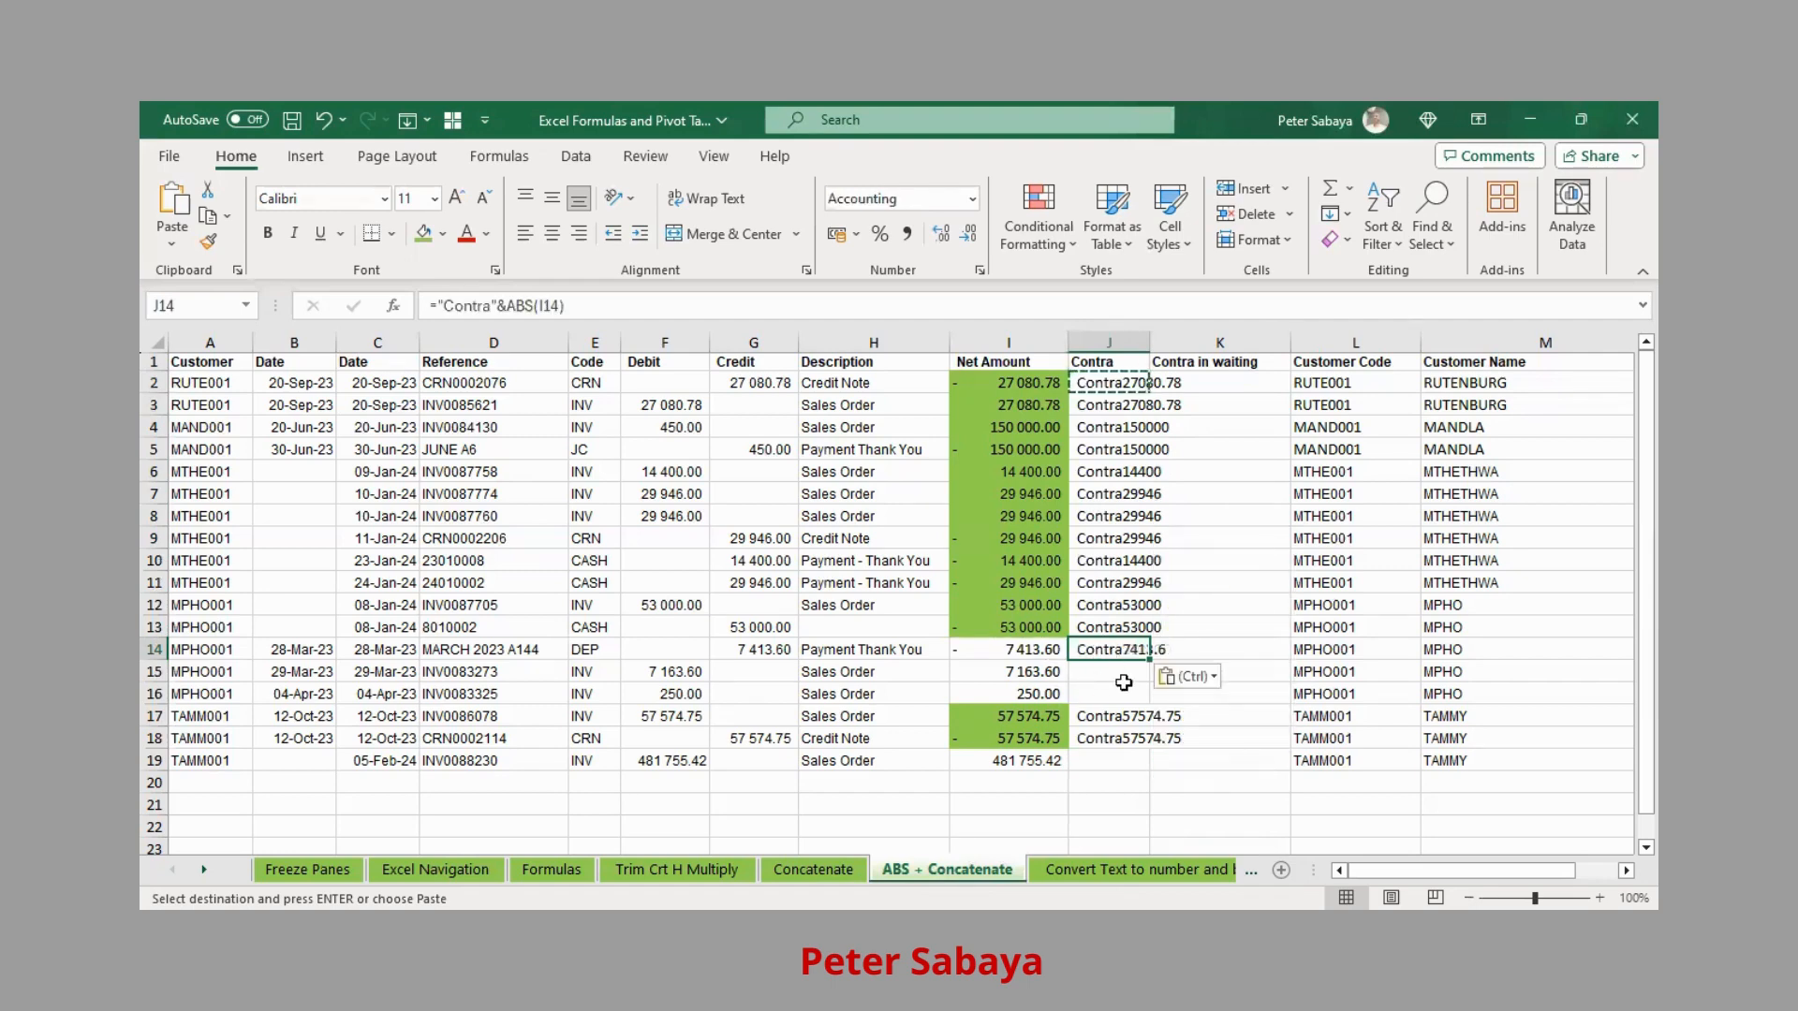
# Copy J14 and paste it as values into J15 and J16
pyautogui.hotkey('ctrl', 'c')
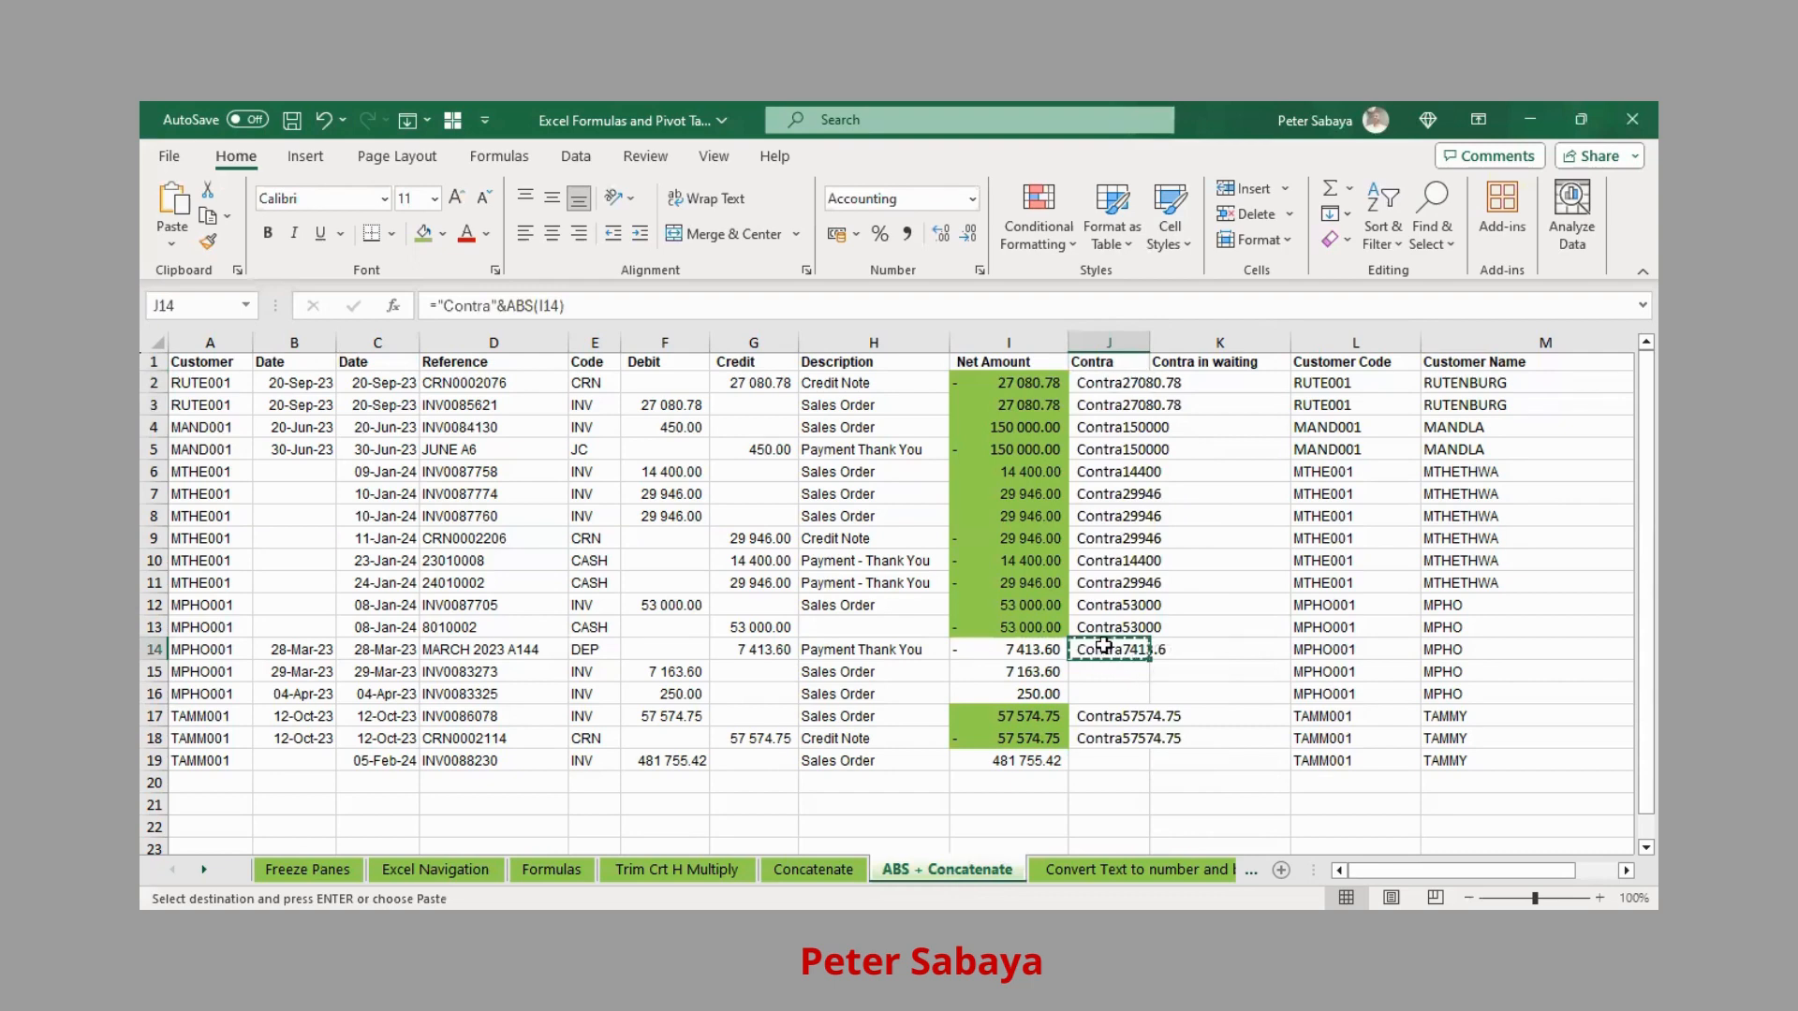
pyautogui.click(1094, 676)
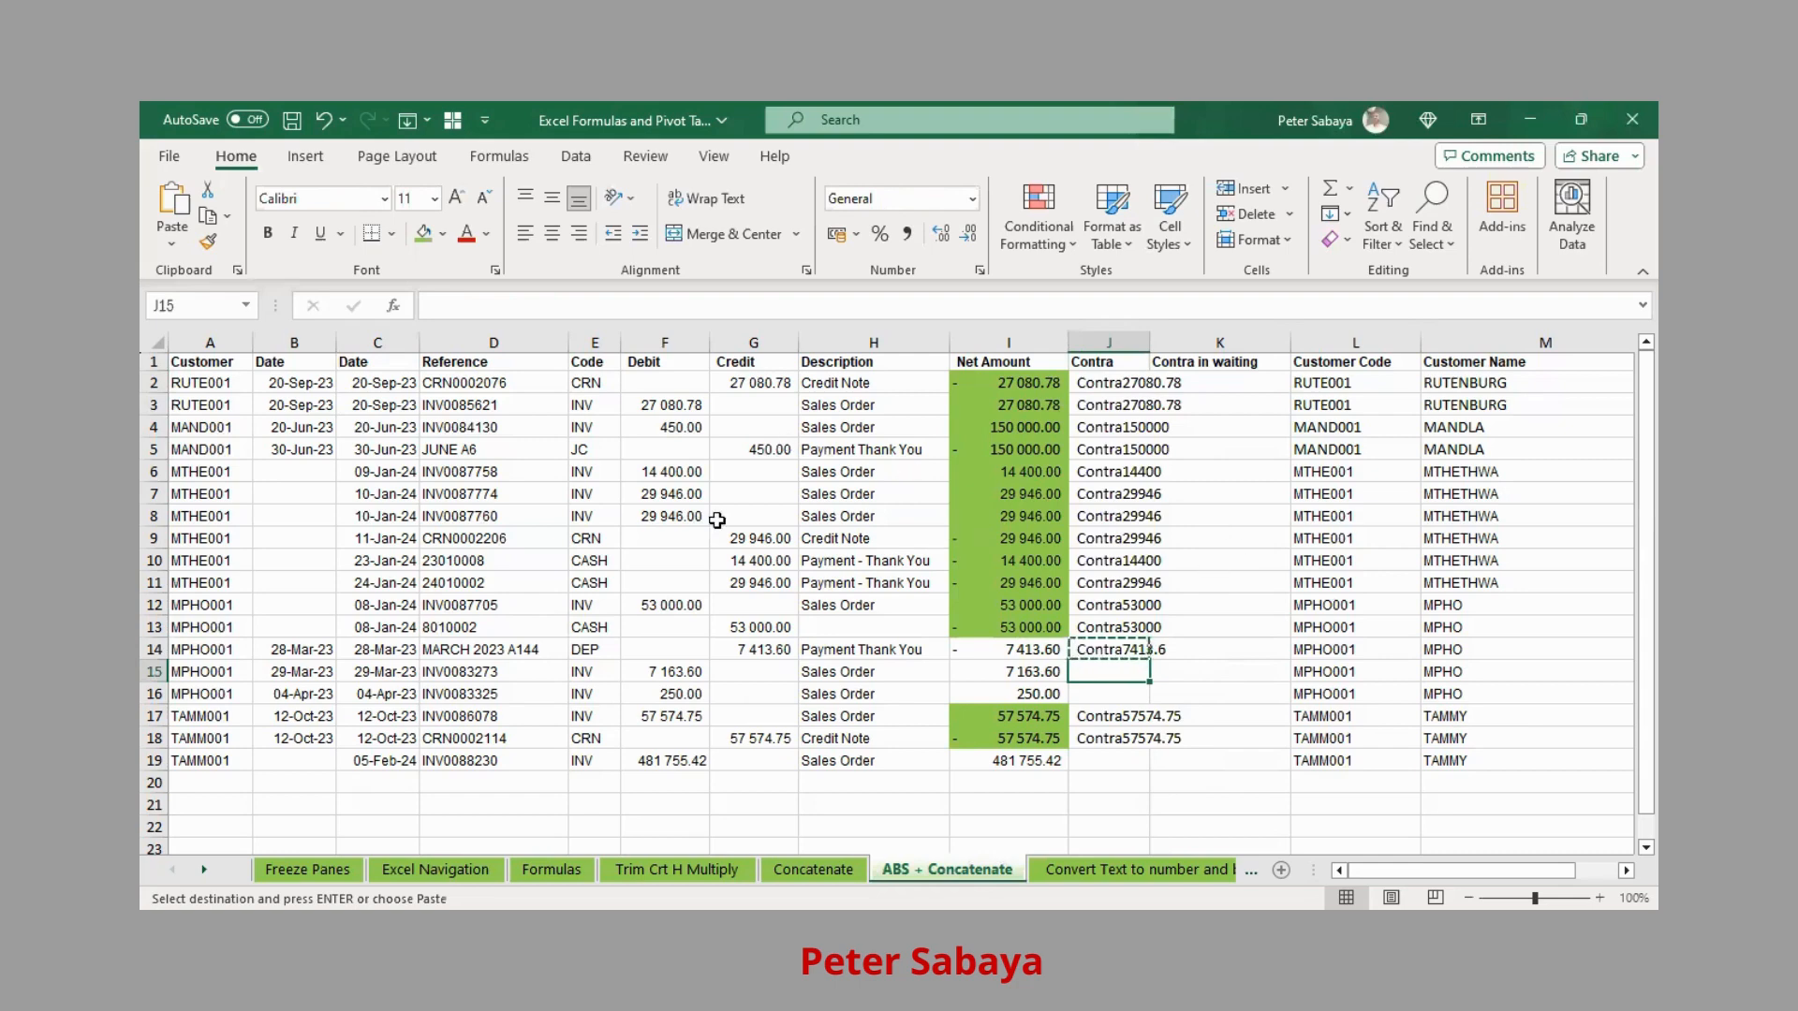
pyautogui.click(172, 245)
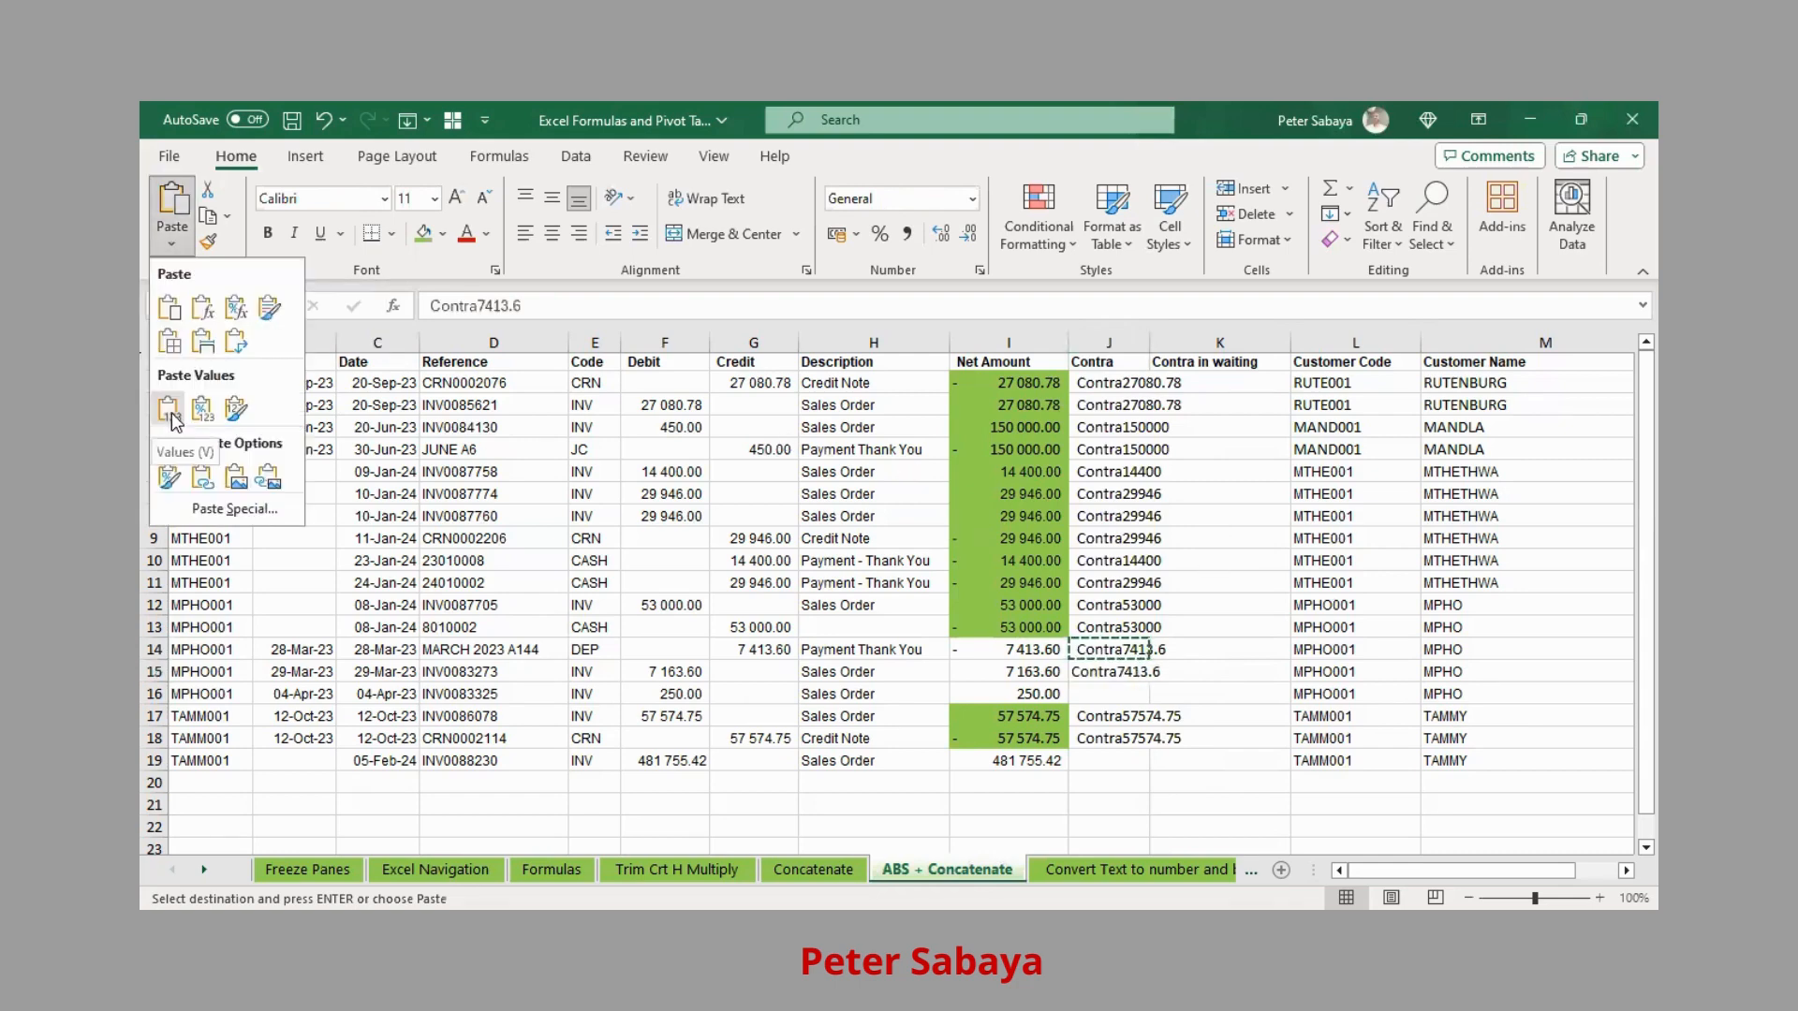
pyautogui.click(169, 409)
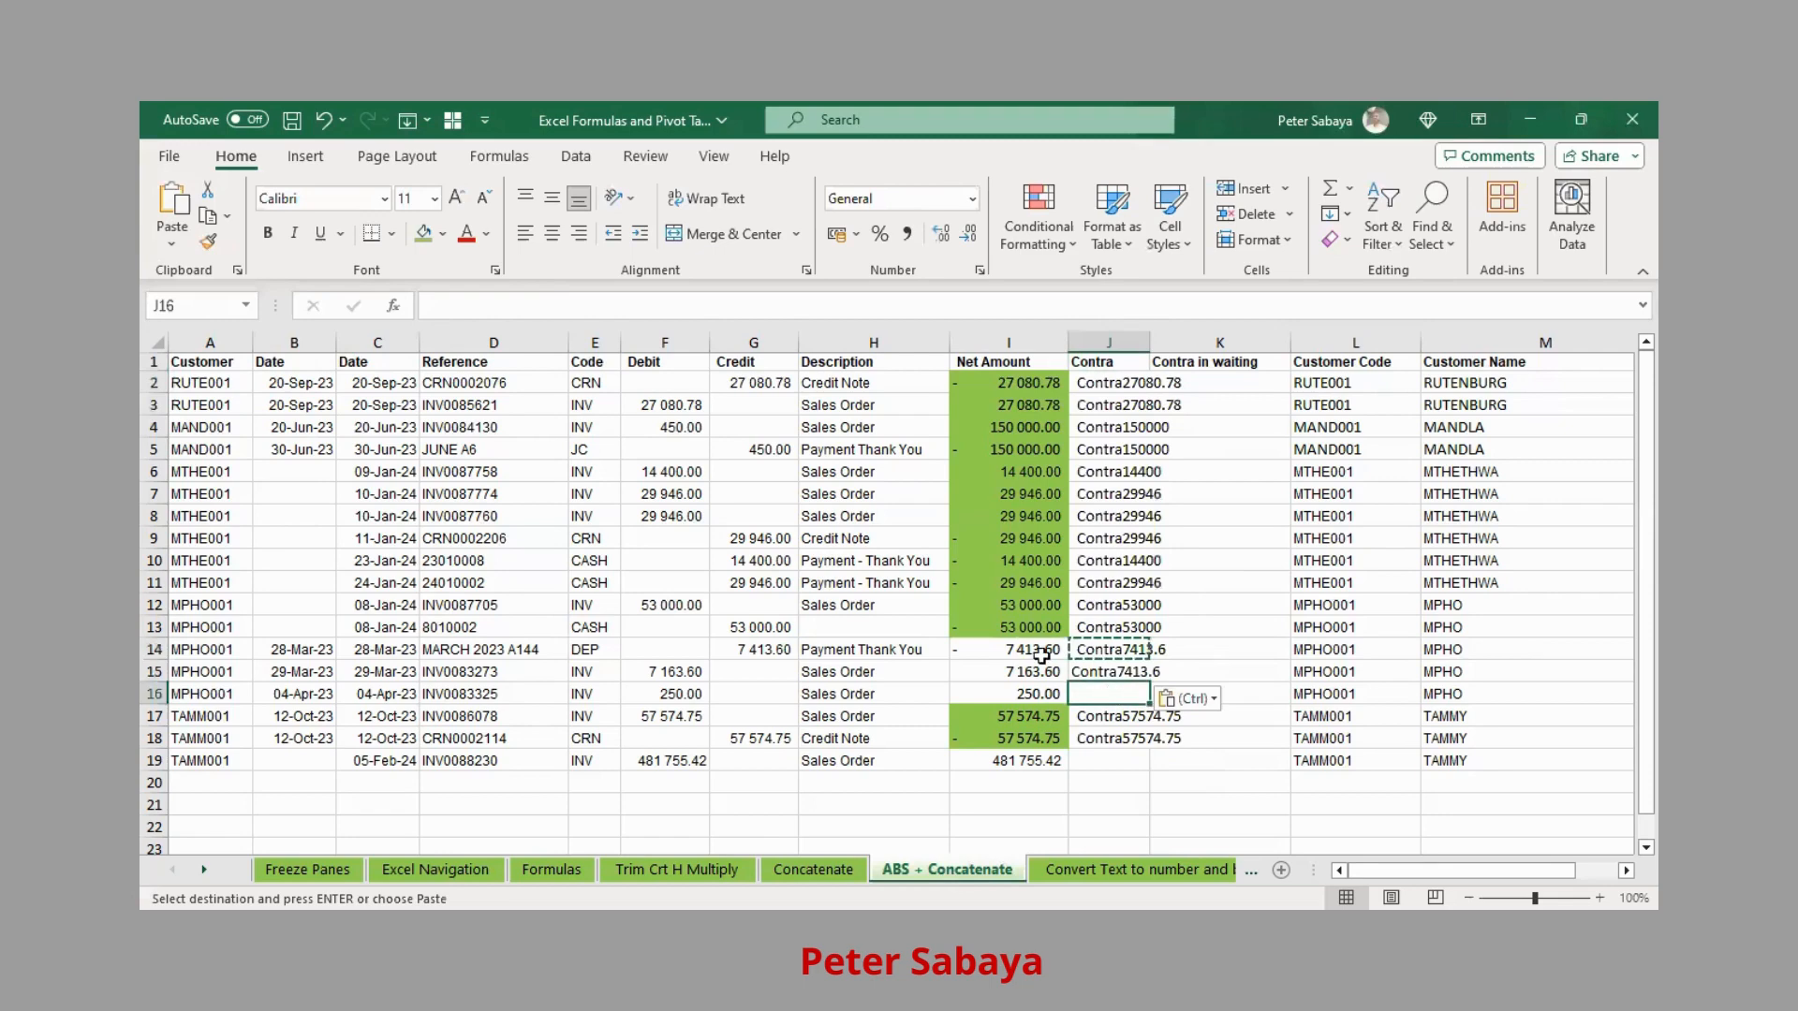
pyautogui.click(172, 247)
pyautogui.click(169, 409)
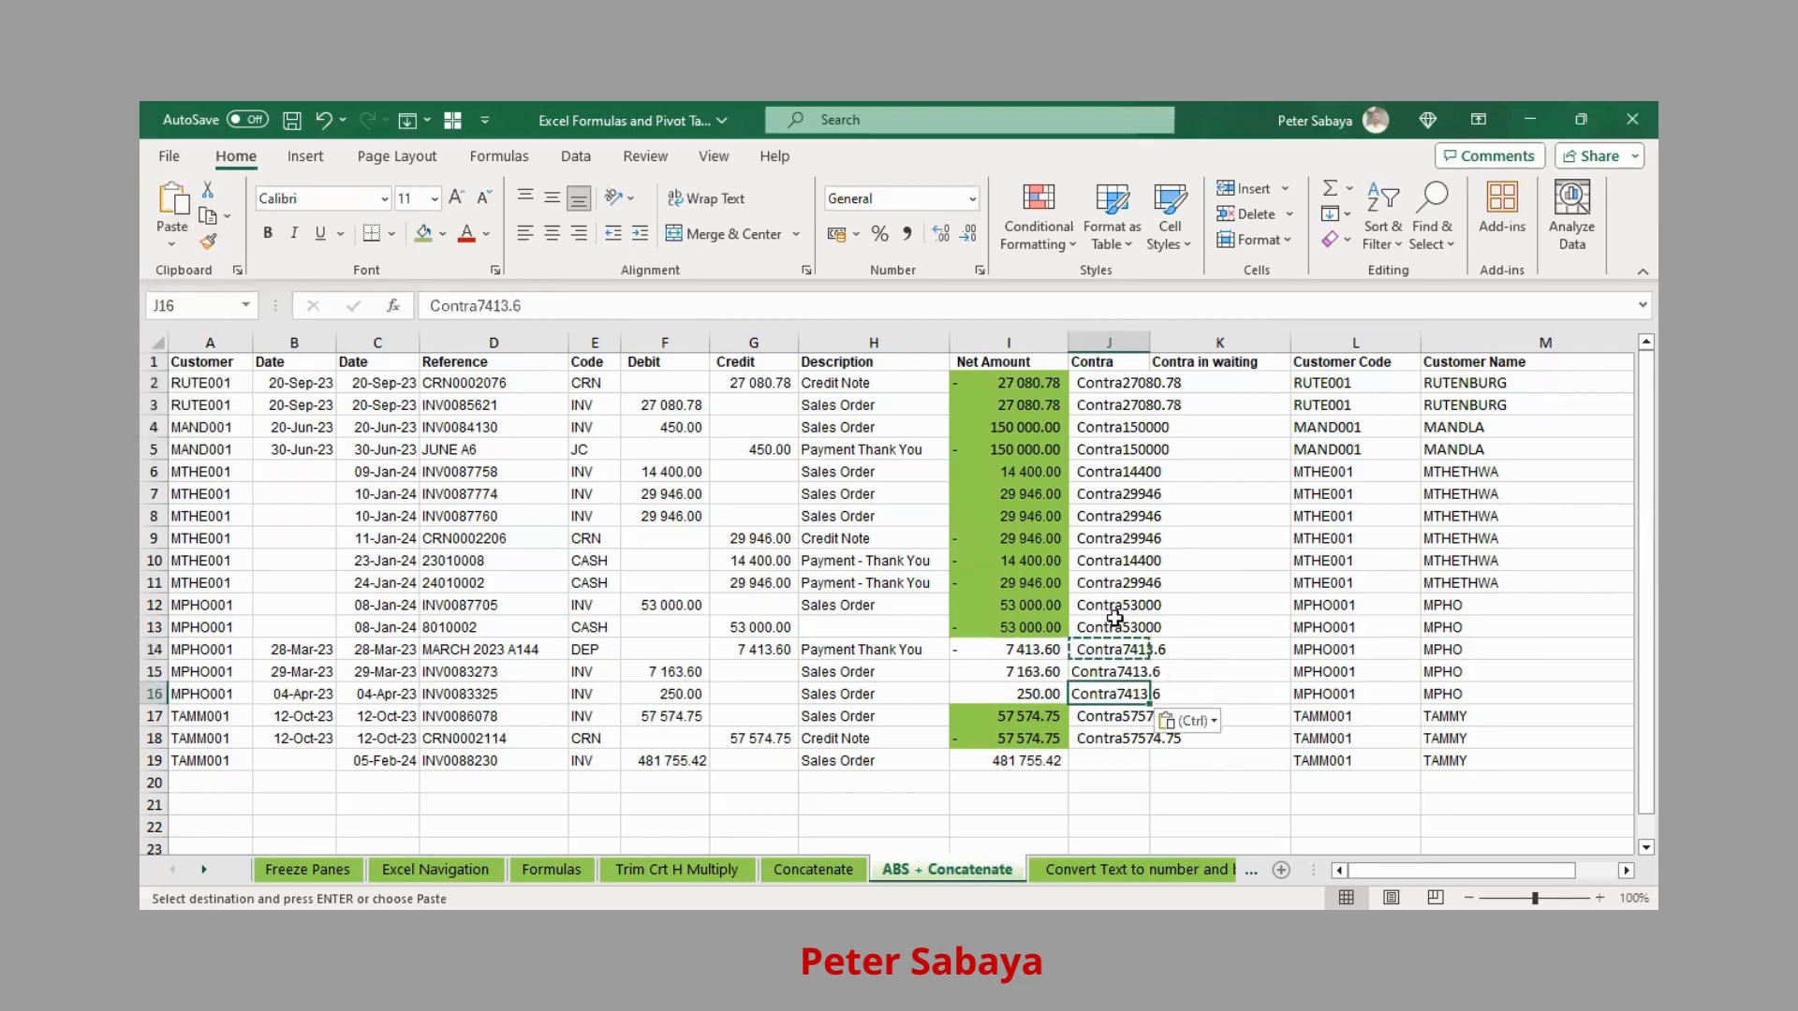
# Review the Contra labels in J13:J16 and the Net Amount in row 19
pyautogui.click(1111, 655)
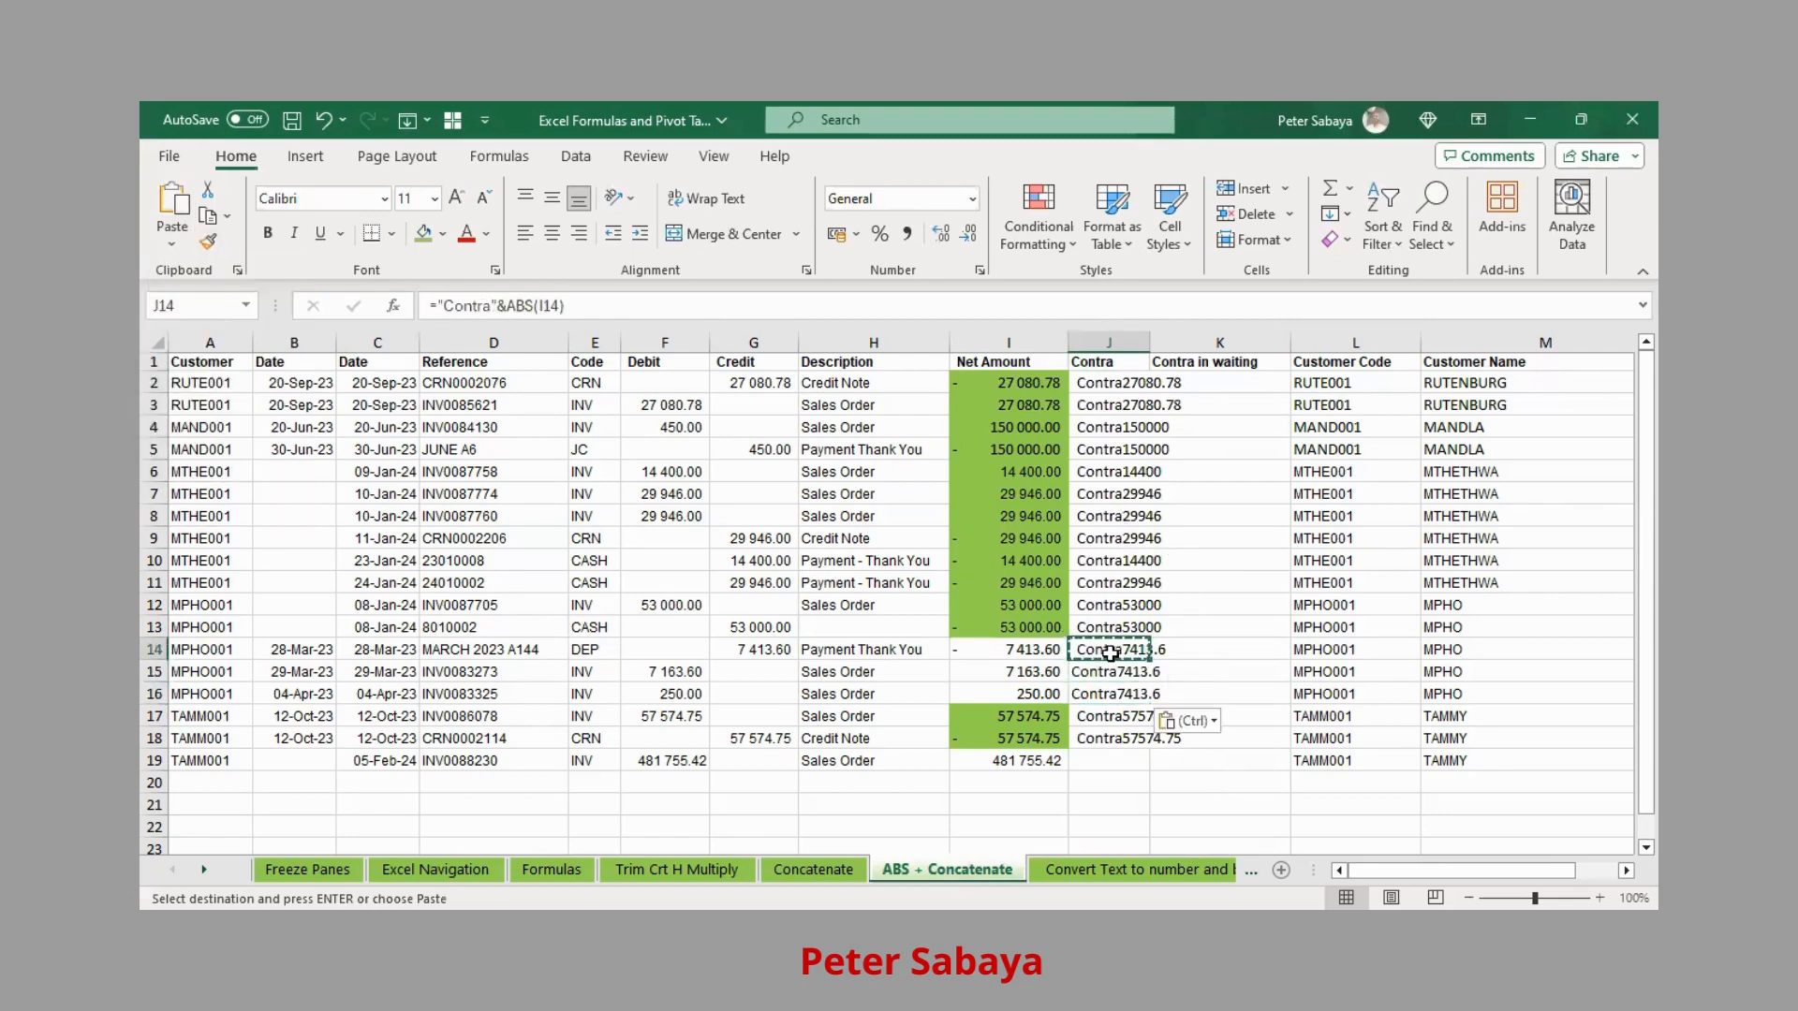
pyautogui.click(1135, 678)
pyautogui.click(1135, 697)
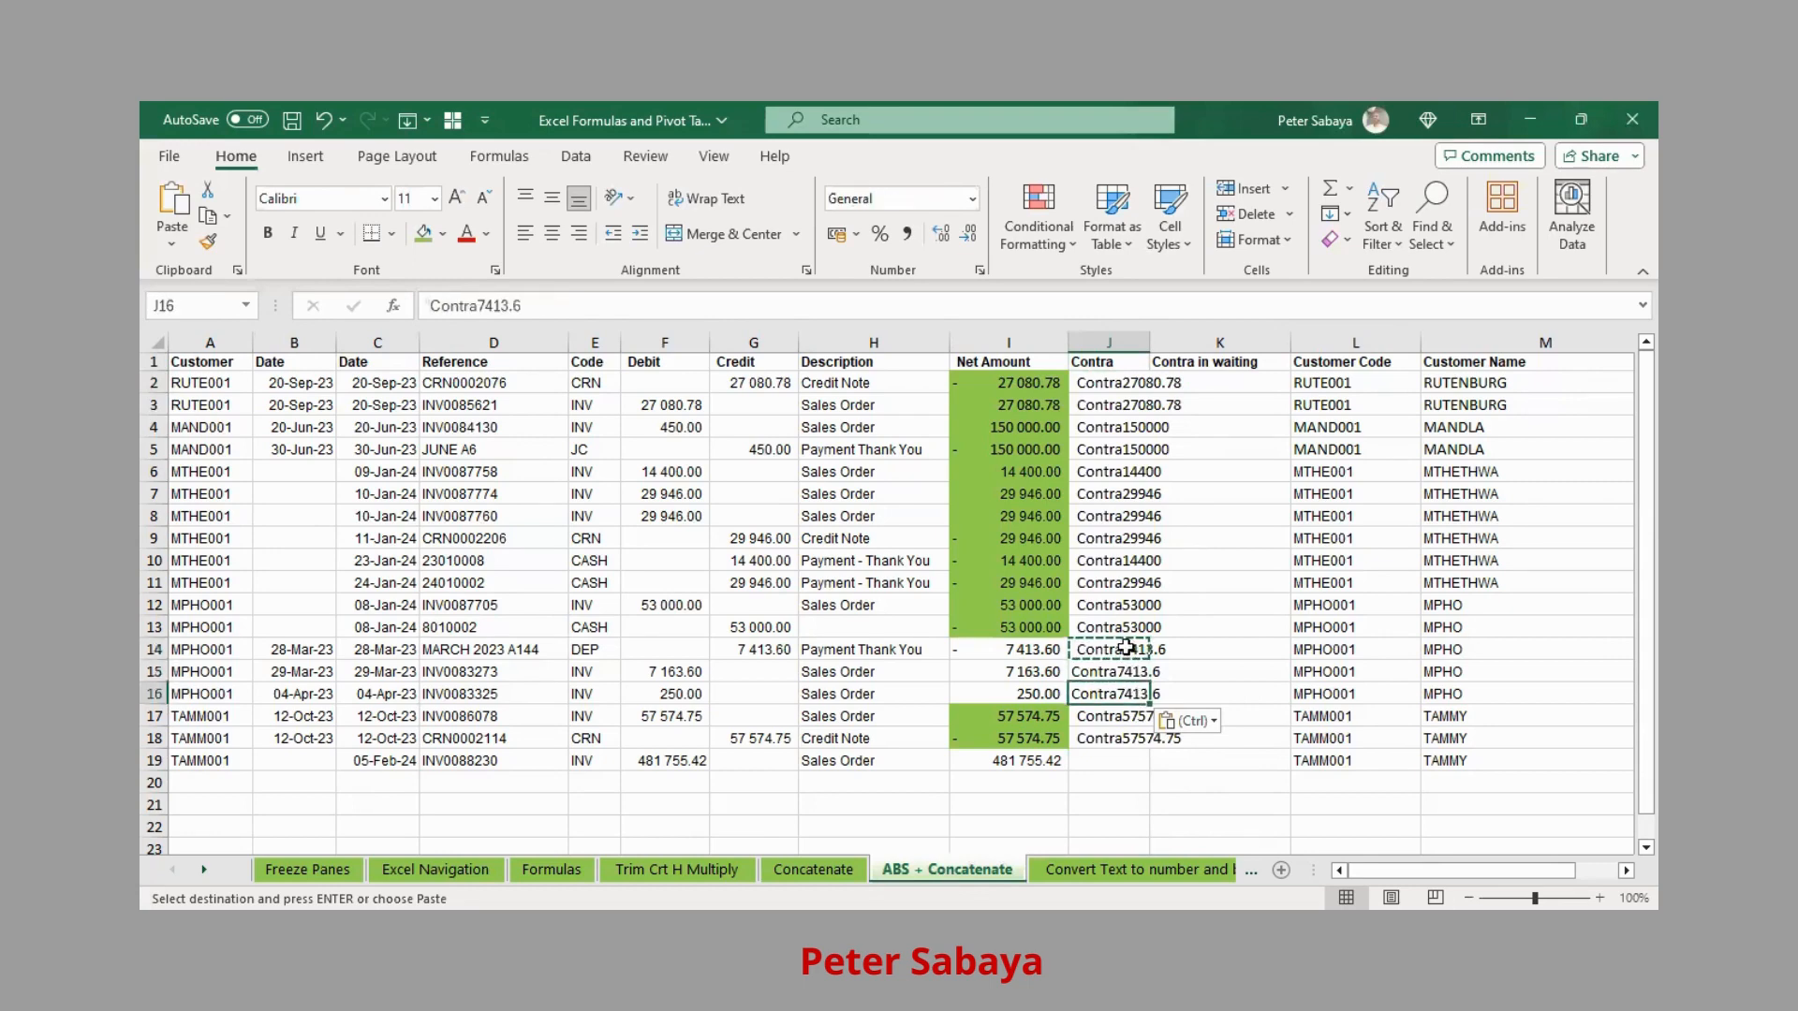
pyautogui.click(1114, 620)
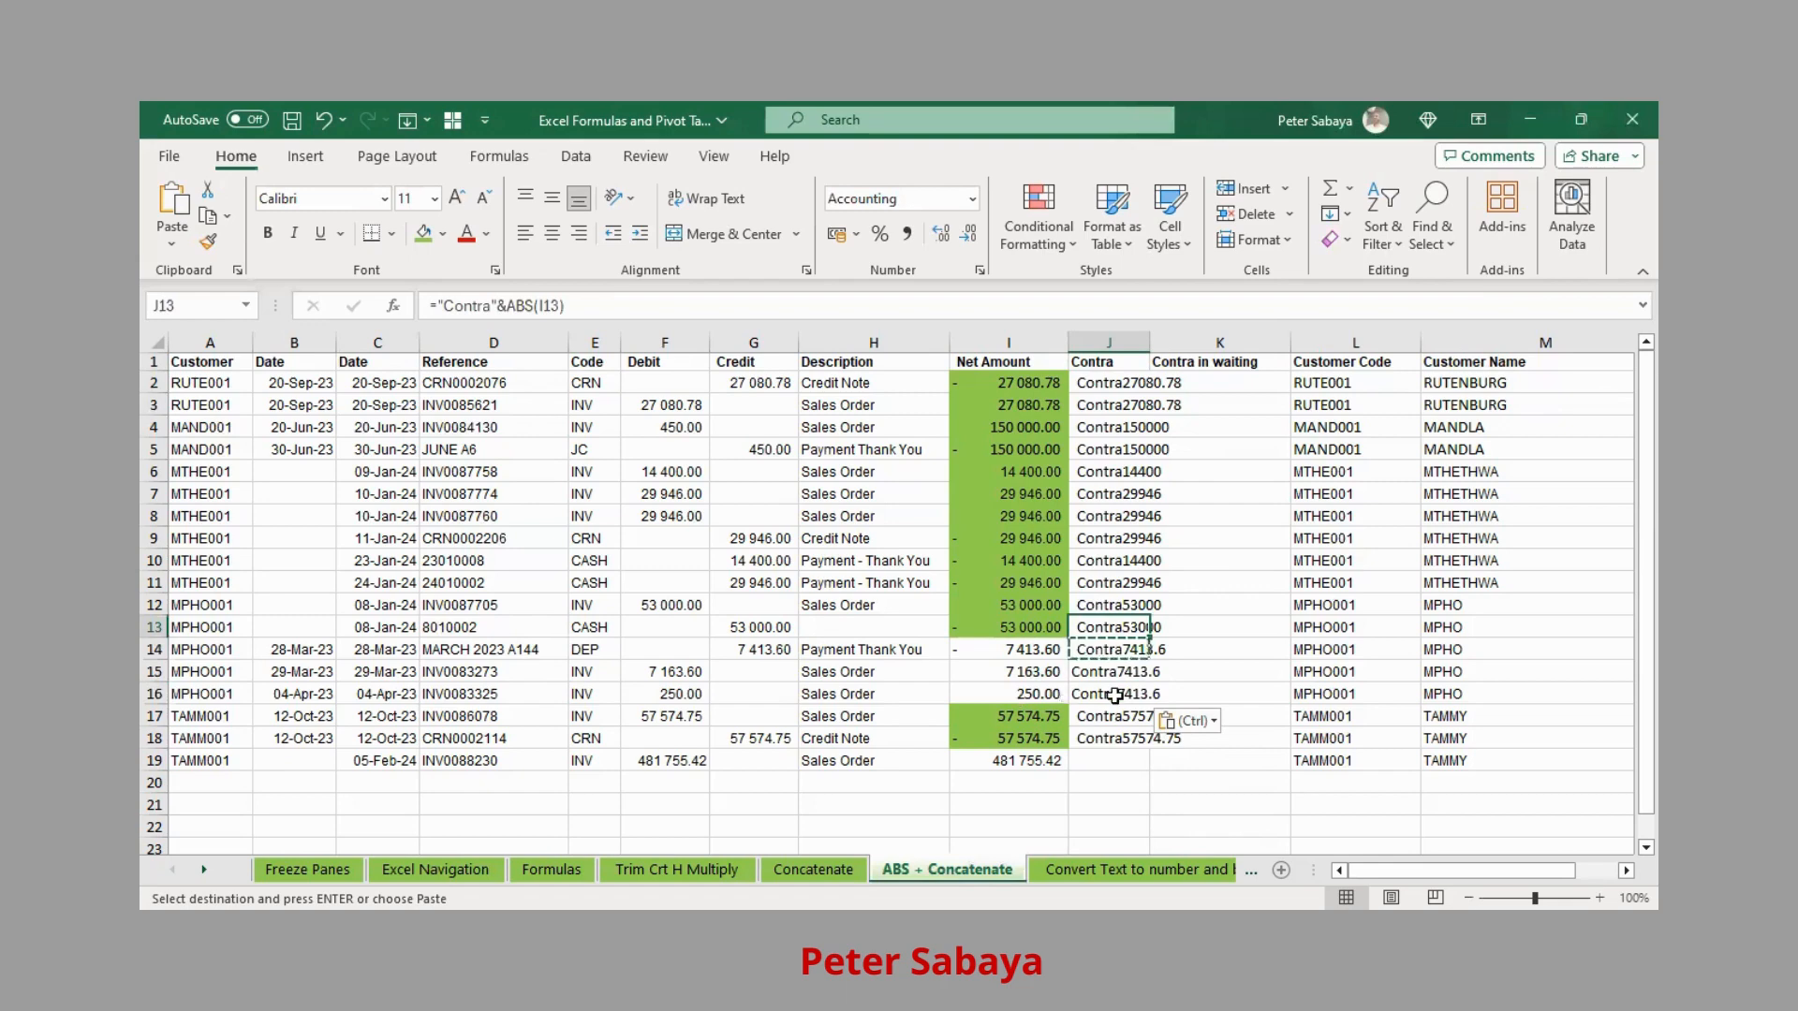
pyautogui.moveTo(1117, 652); pyautogui.dragTo(1117, 696)
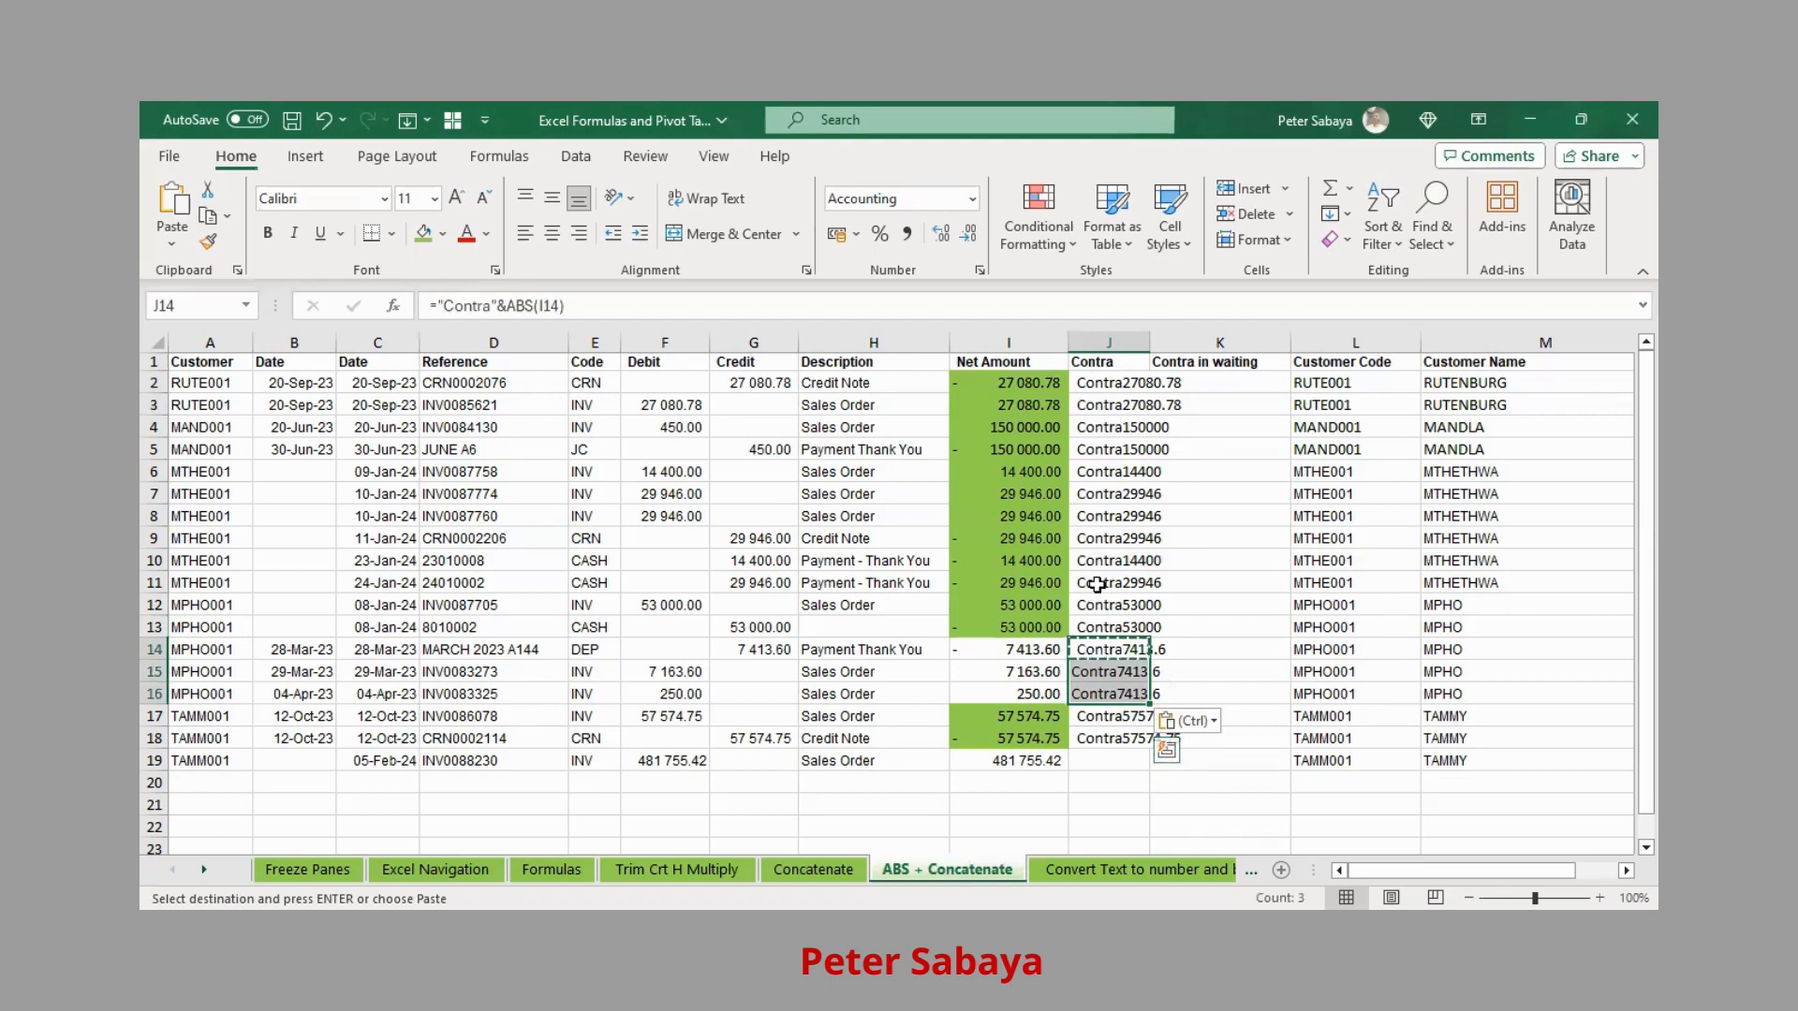
pyautogui.click(1038, 759)
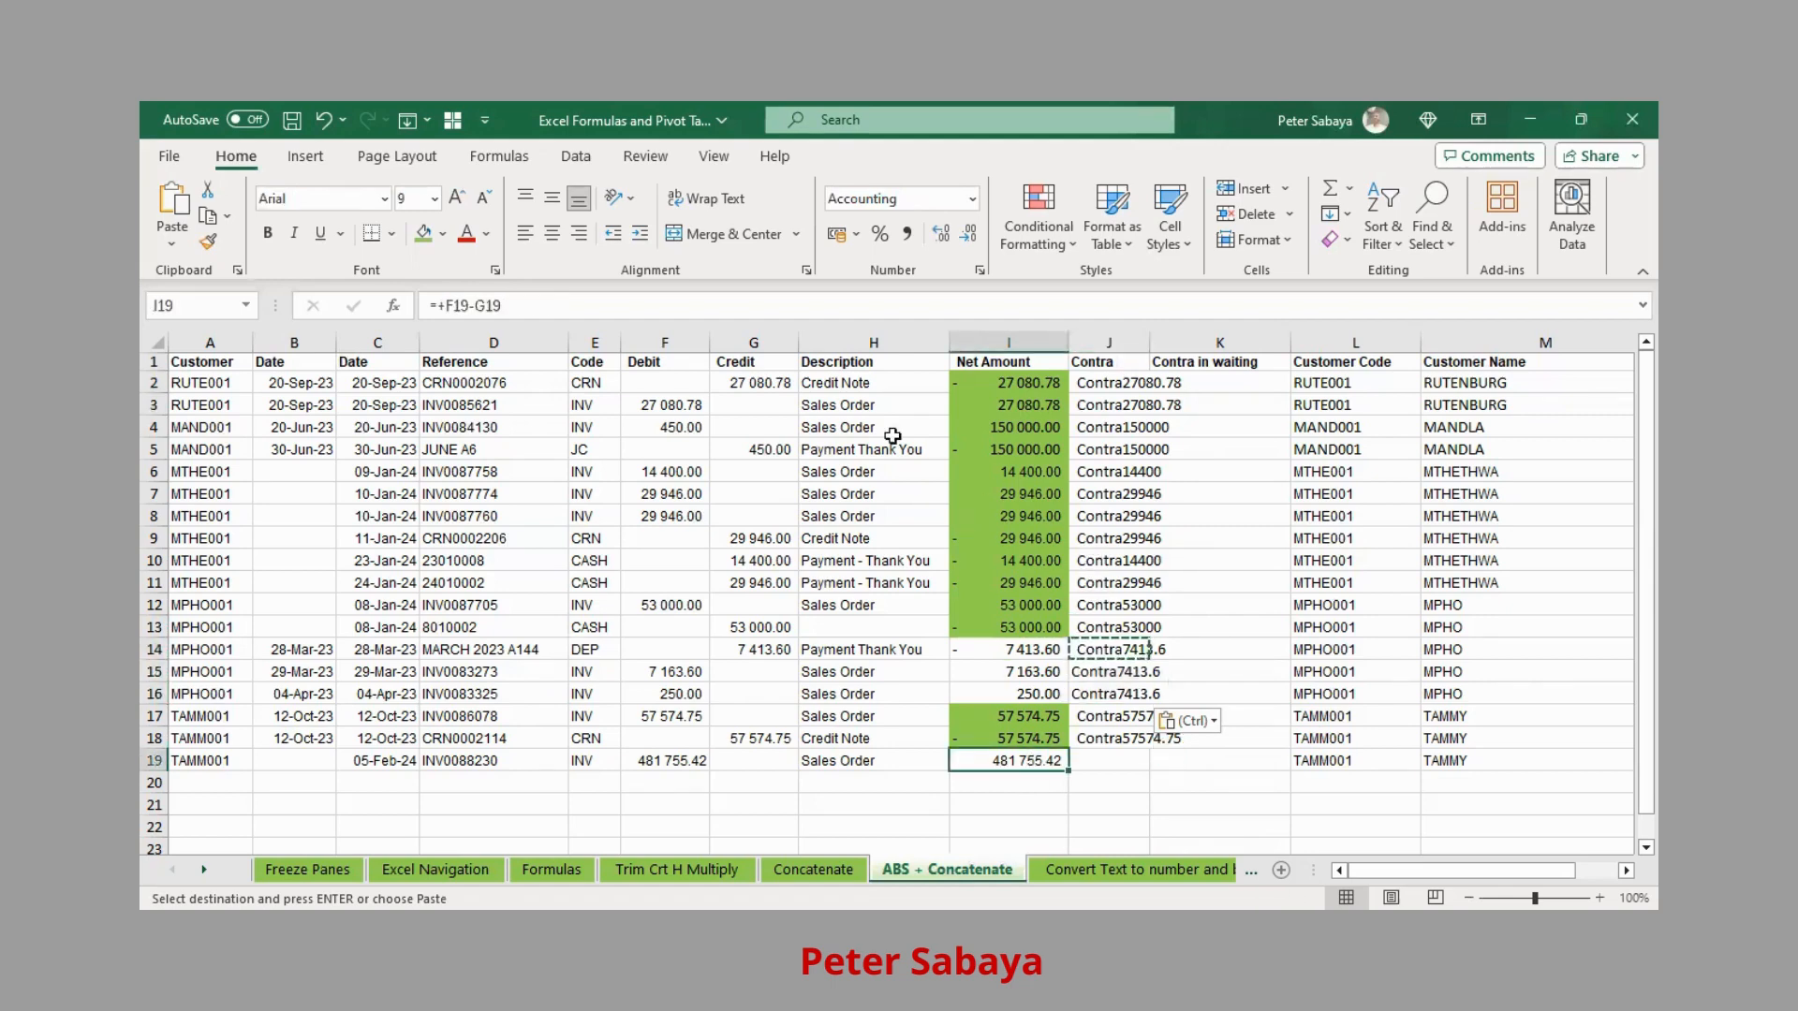
# Select the data from A1 and start inserting a PivotTable
pyautogui.click(204, 347)
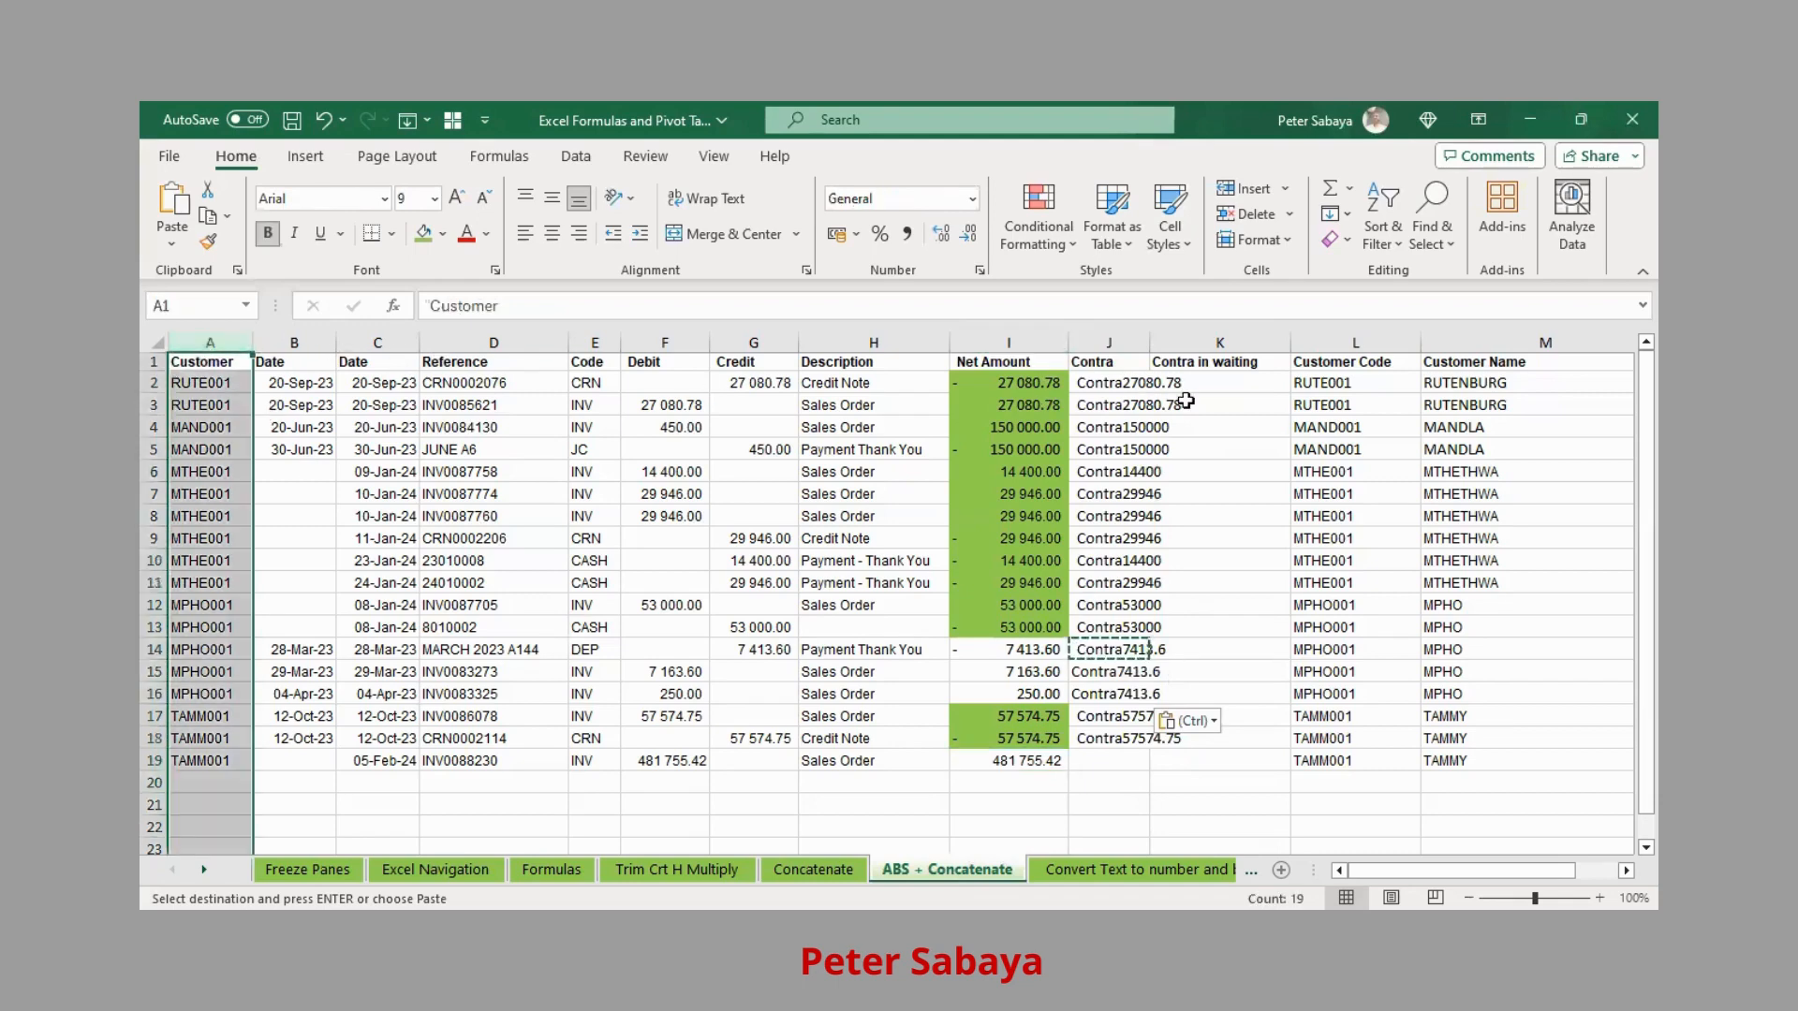
pyautogui.click(190, 364)
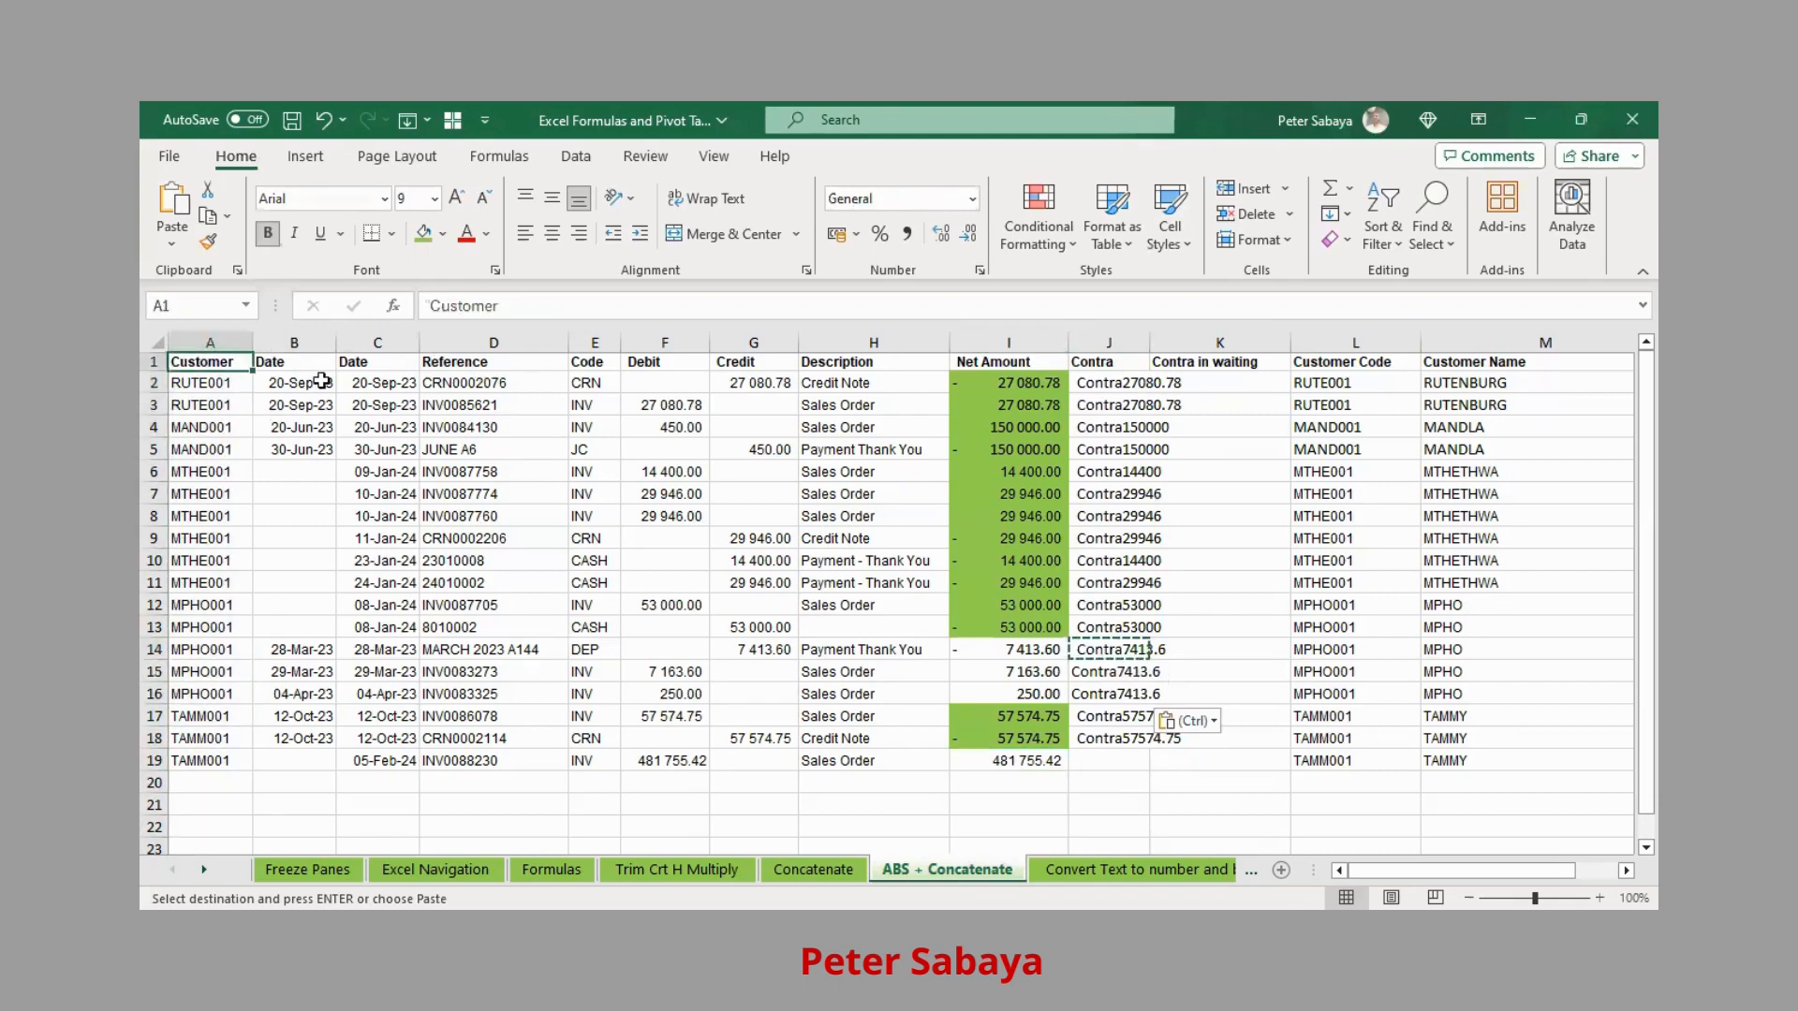
pyautogui.keyDown('shift'); pyautogui.click(1449, 753); pyautogui.keyUp('shift')
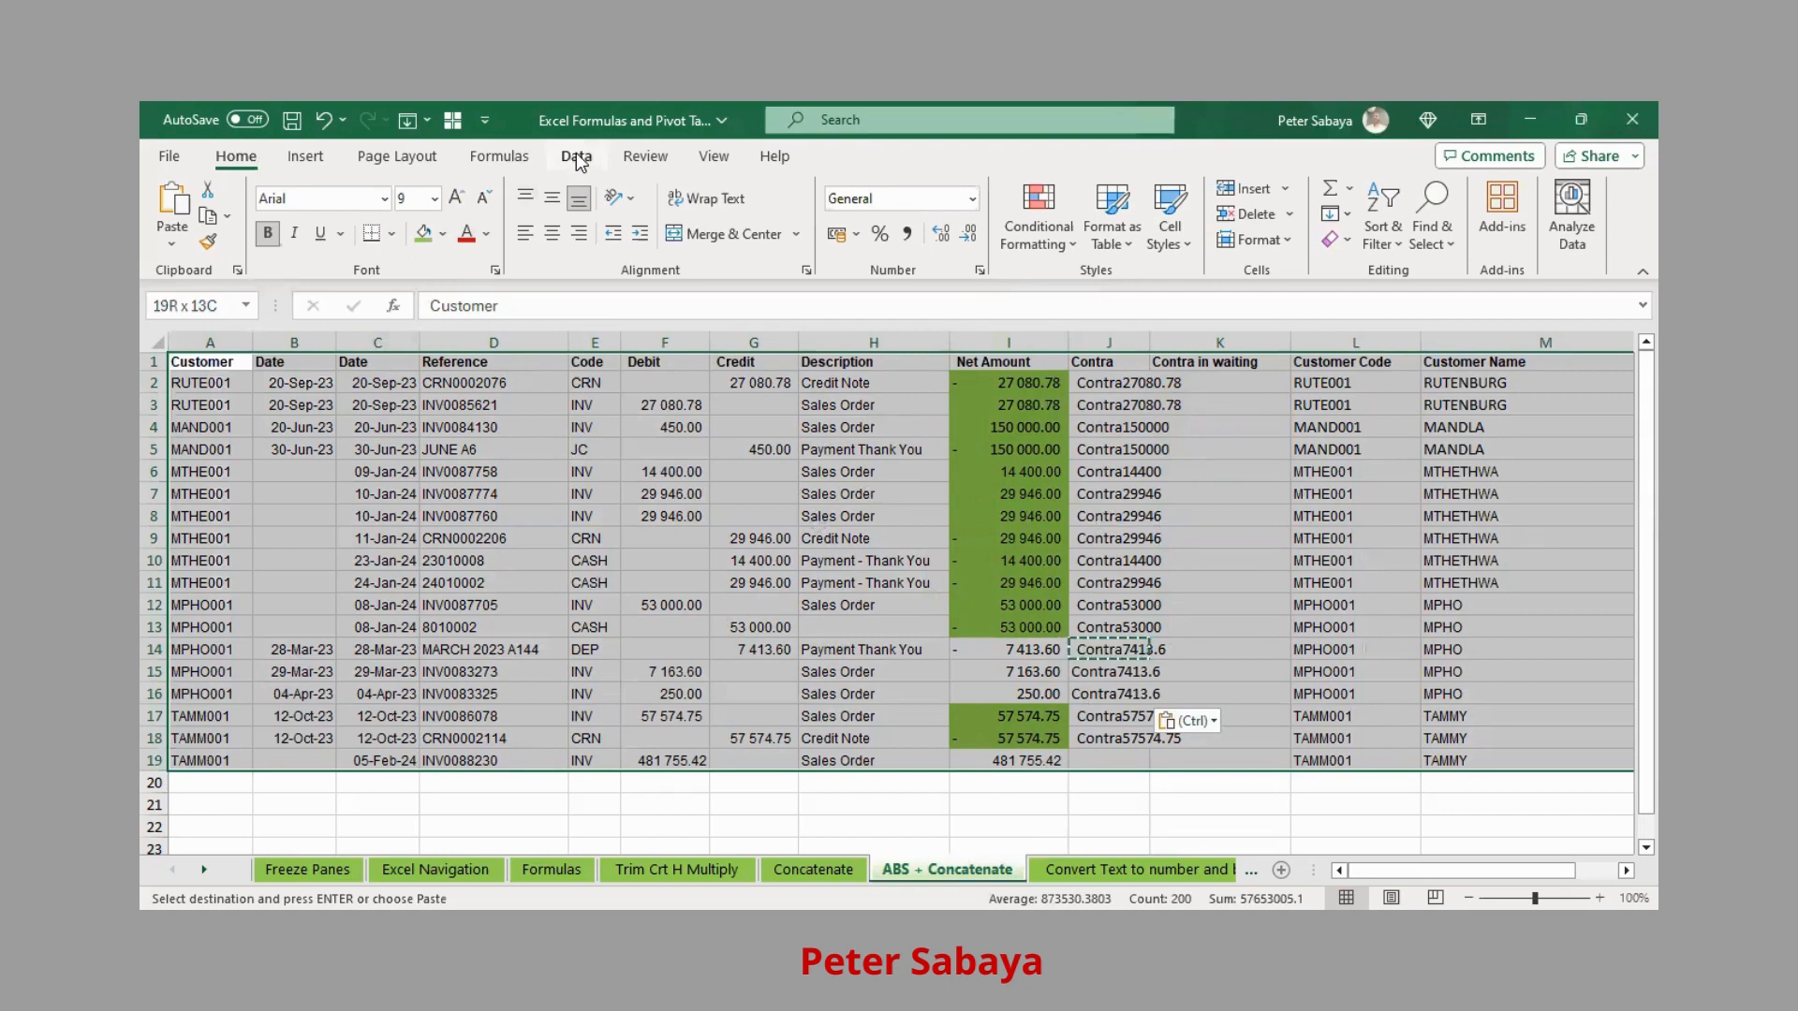
pyautogui.click(306, 156)
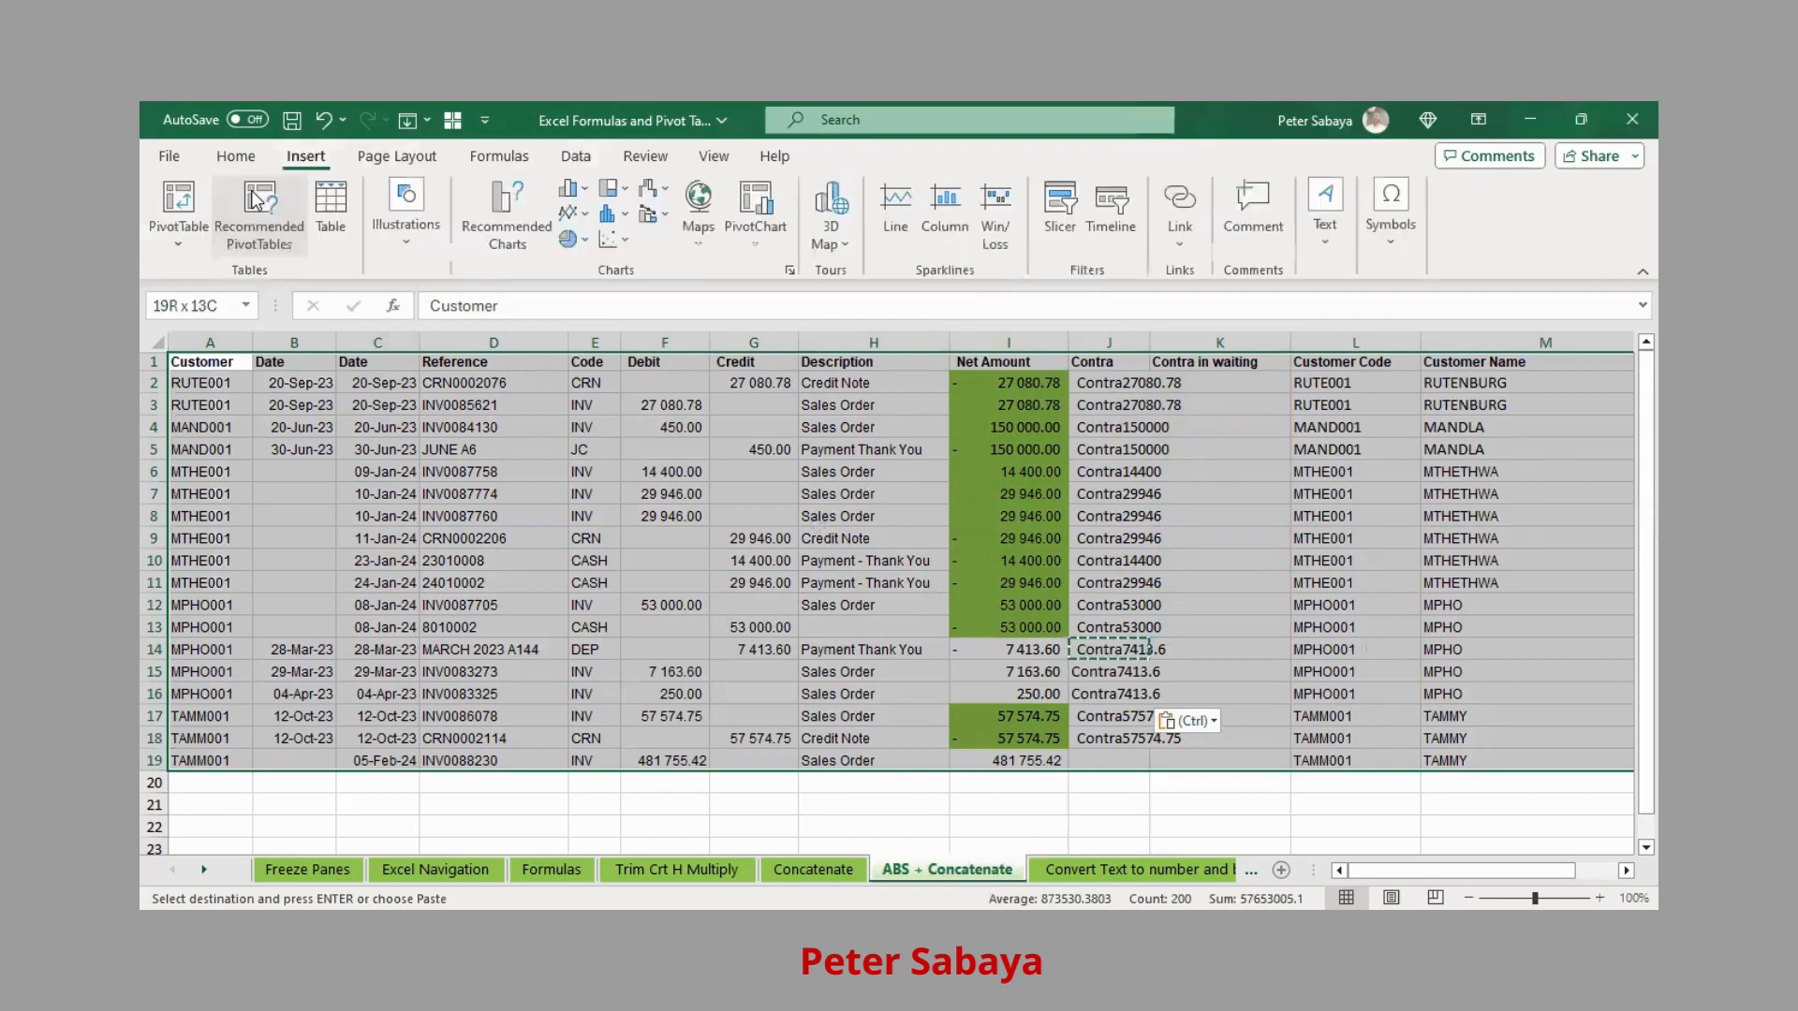
pyautogui.click(189, 199)
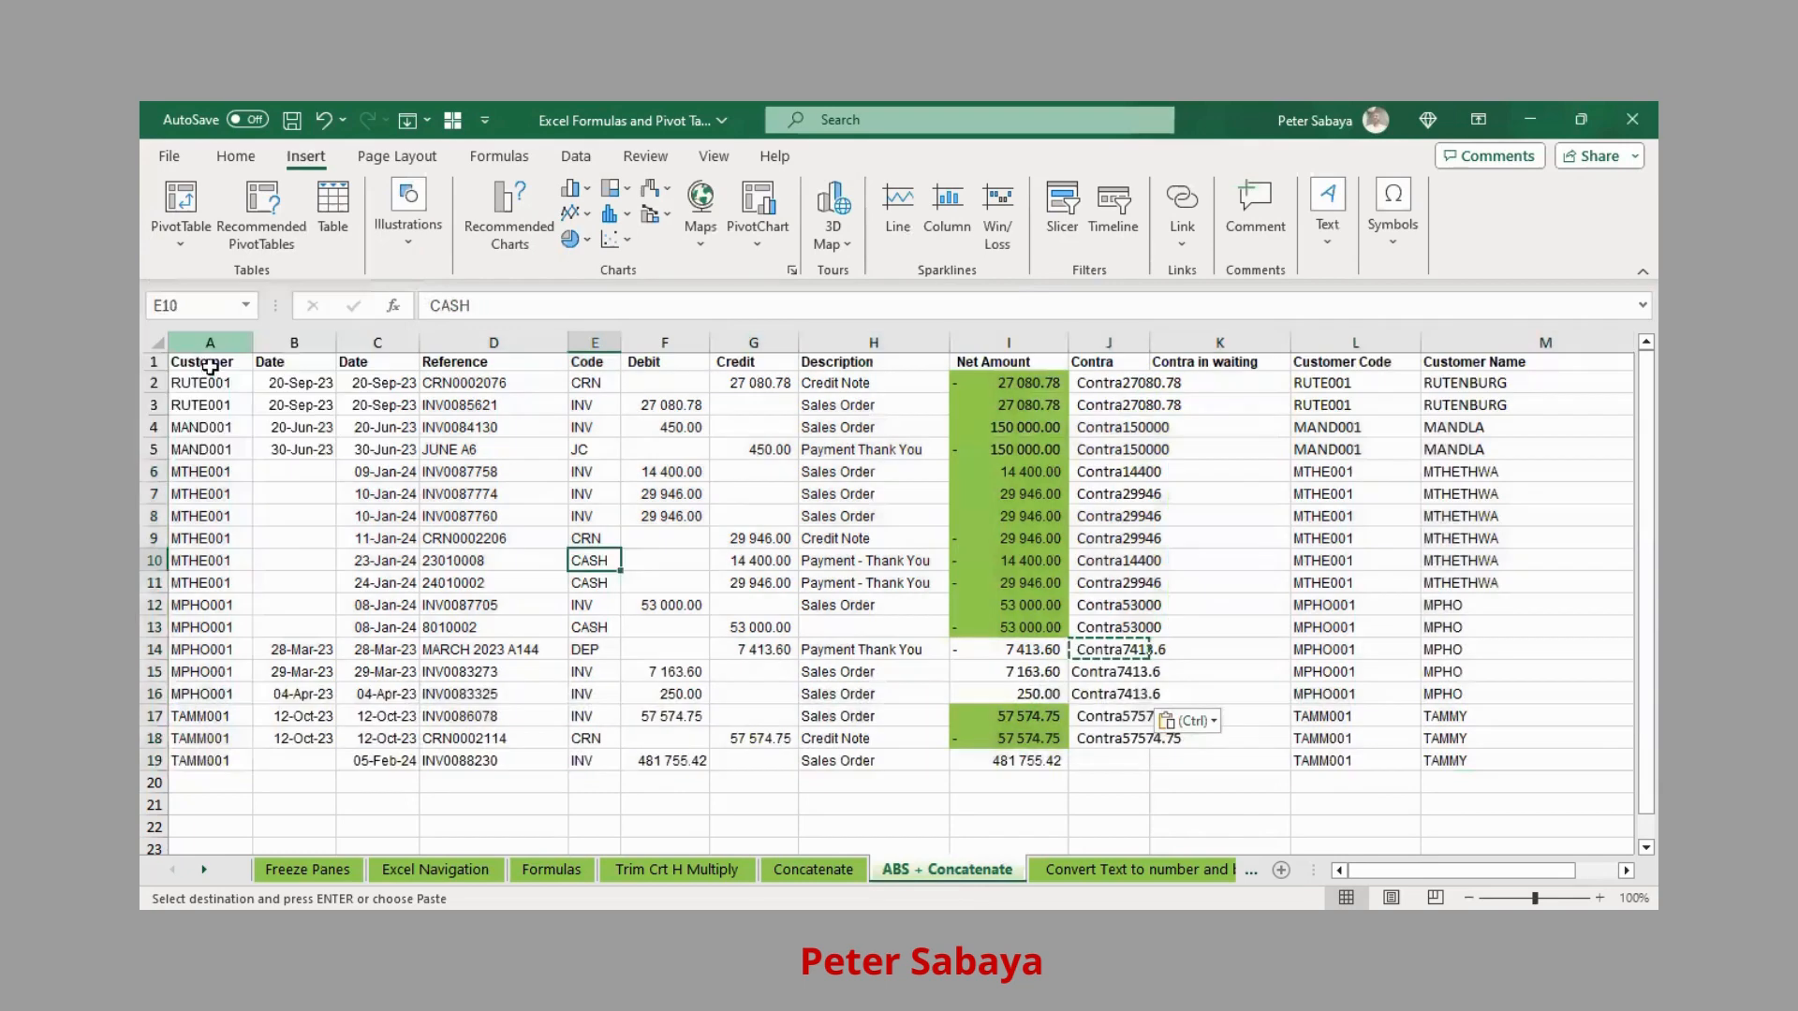
# Reselect the full data range A1:P19 and start a PivotTable from it
pyautogui.click(221, 360)
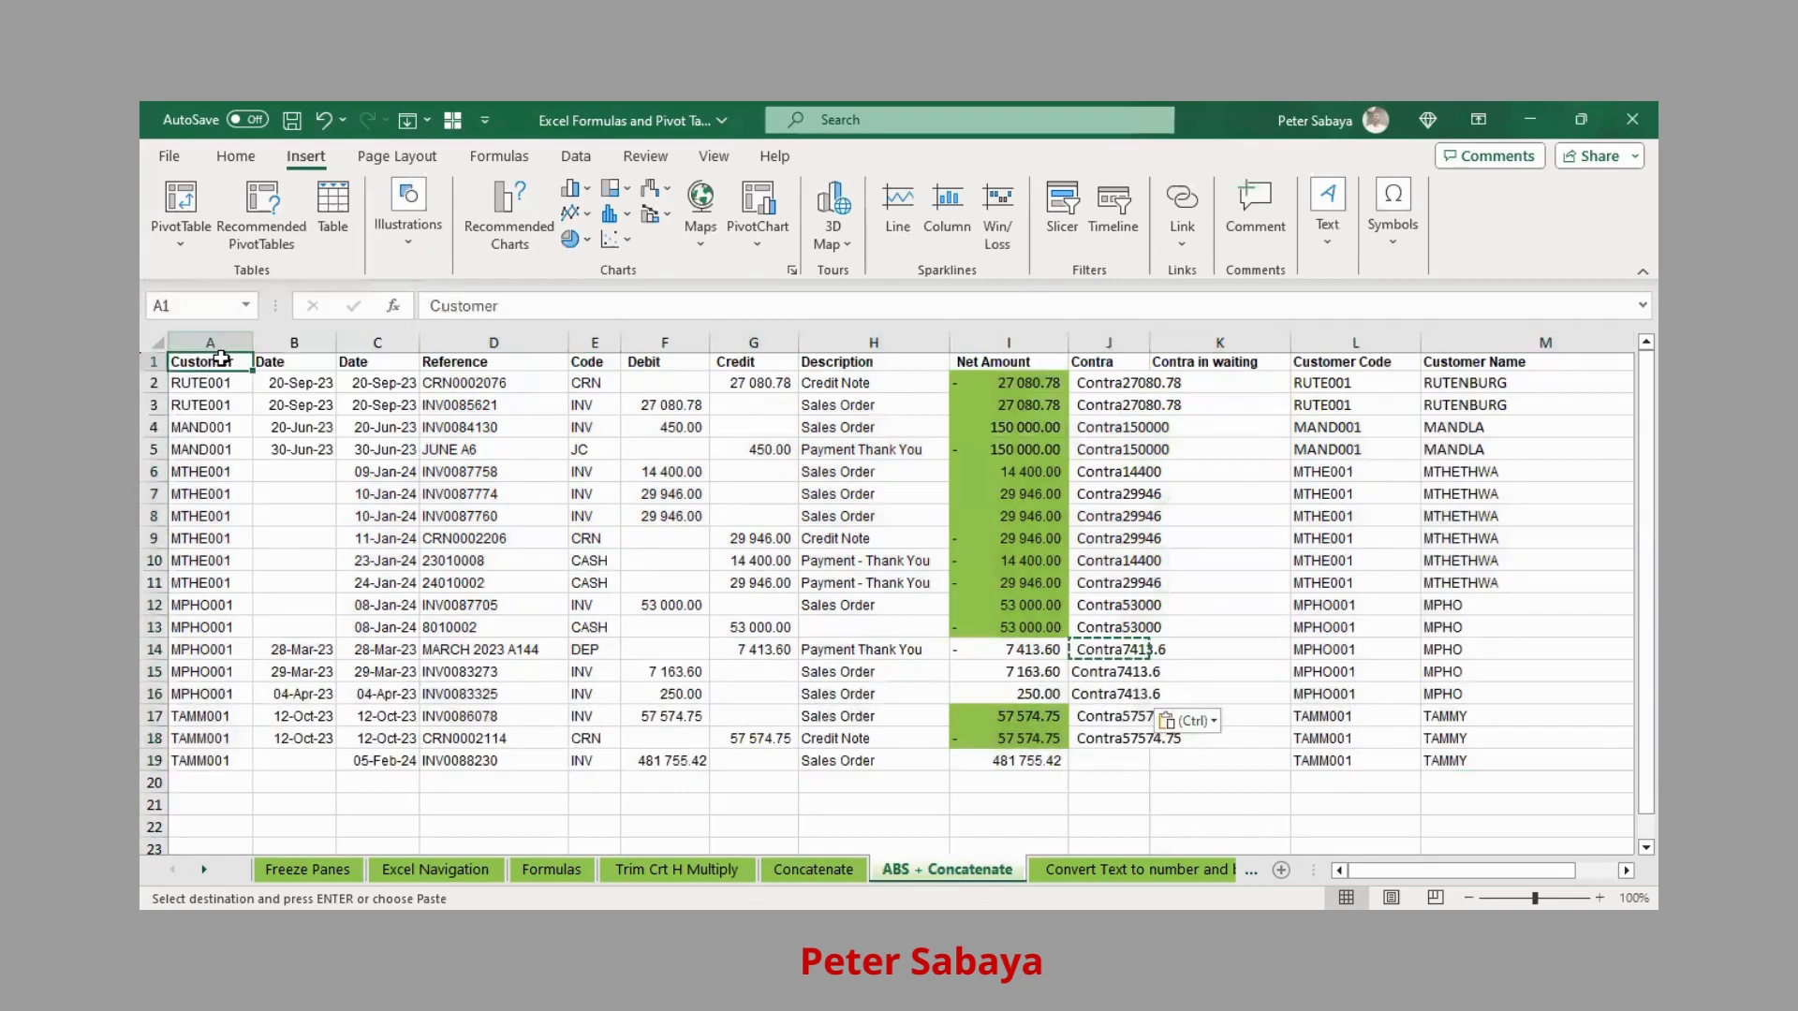
pyautogui.hotkey('ctrl', 'shift', 'Right')
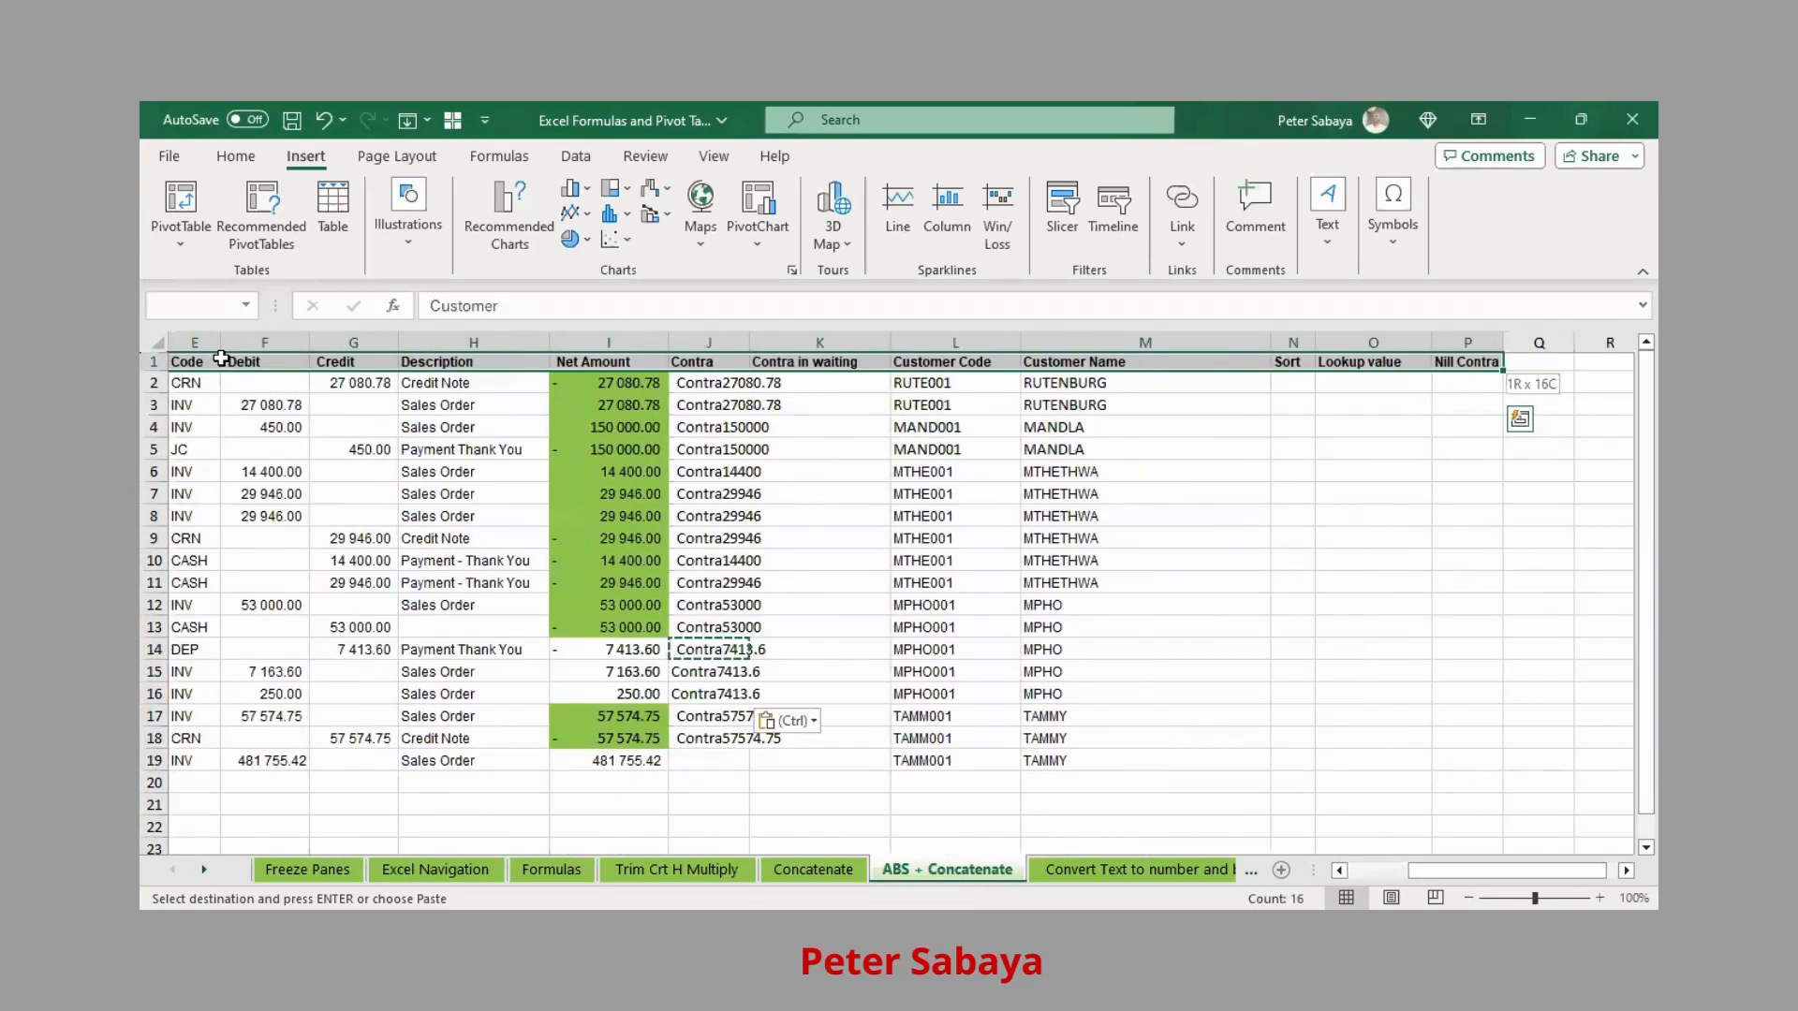
pyautogui.hotkey('ctrl', 'shift', 'Down')
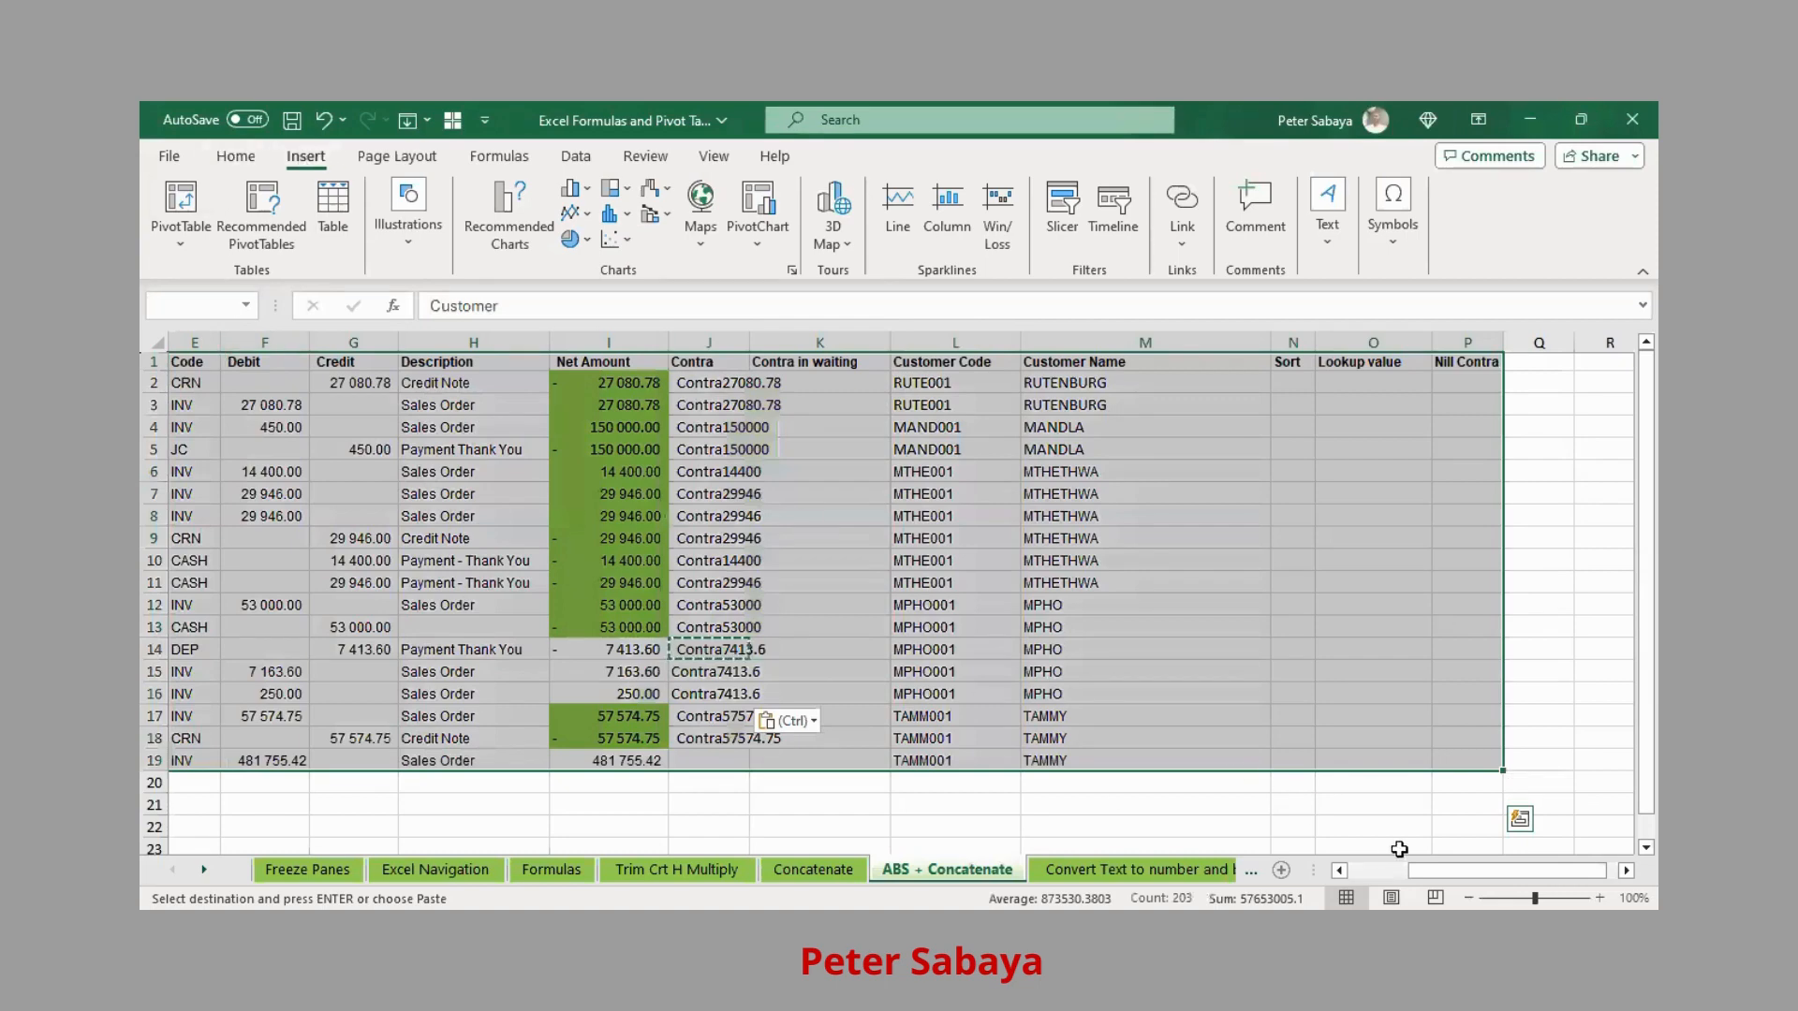
pyautogui.moveTo(1459, 864); pyautogui.dragTo(1397, 864)
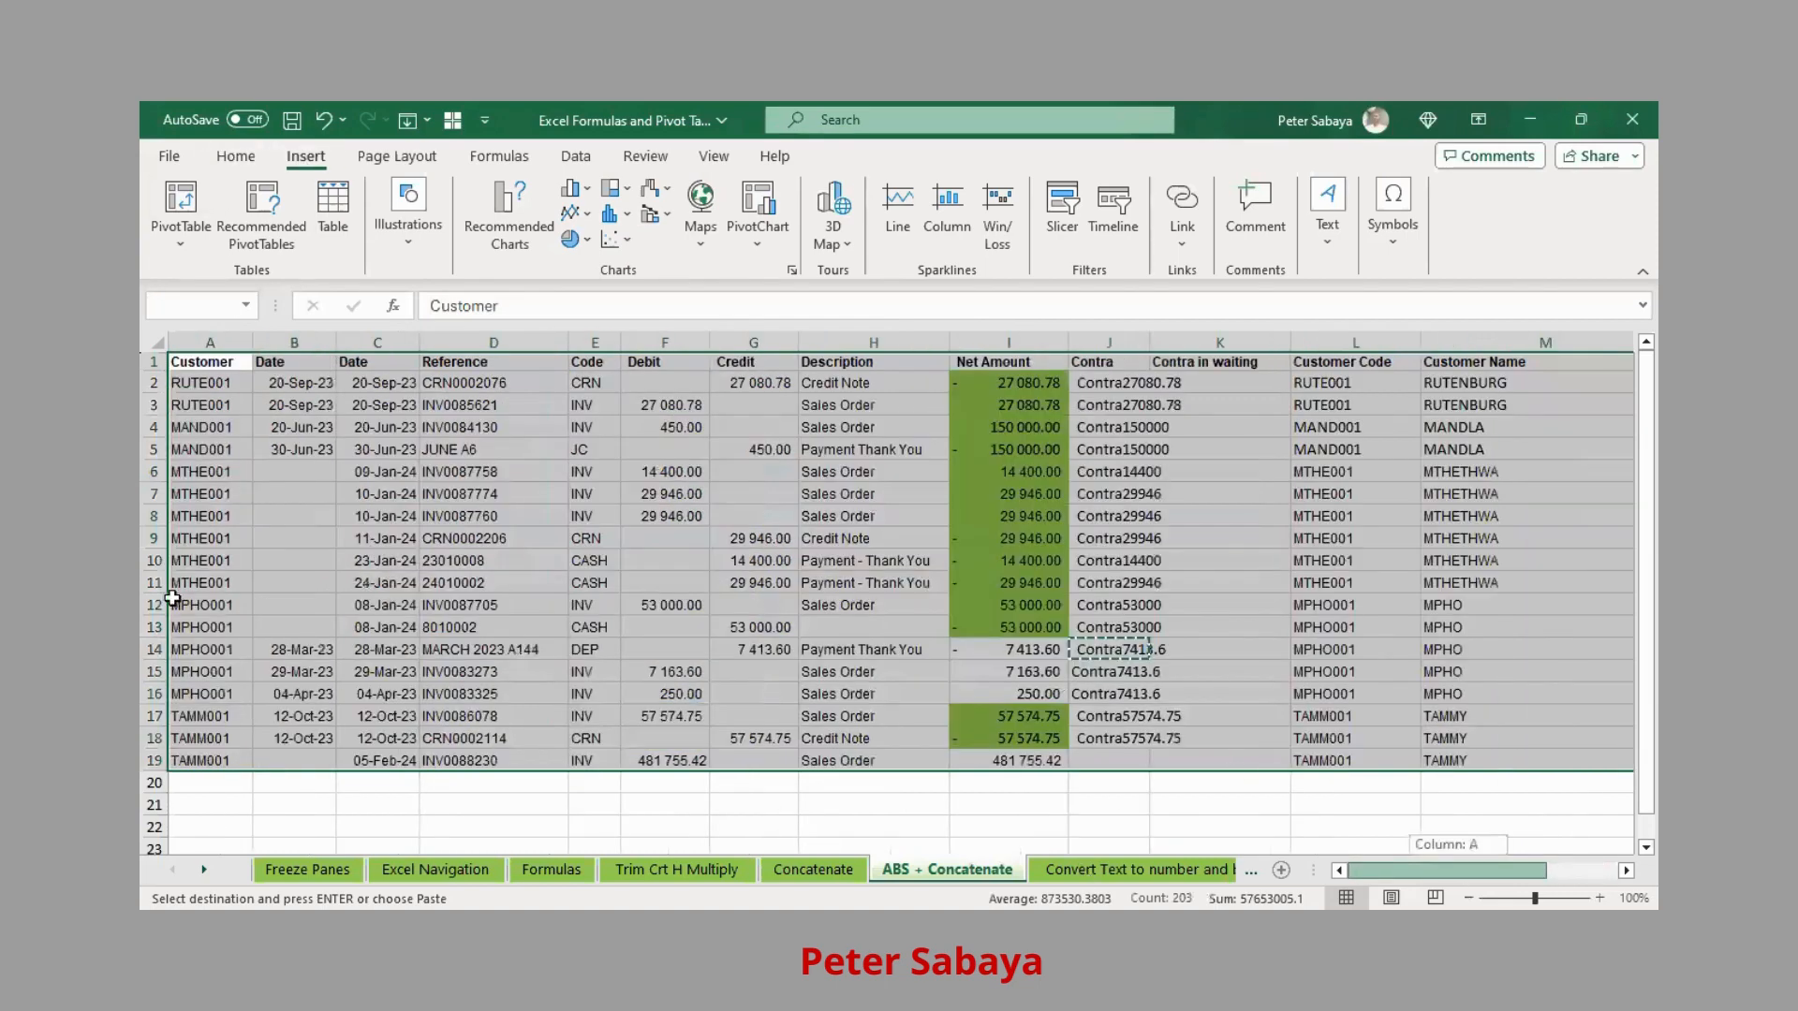
pyautogui.click(208, 359)
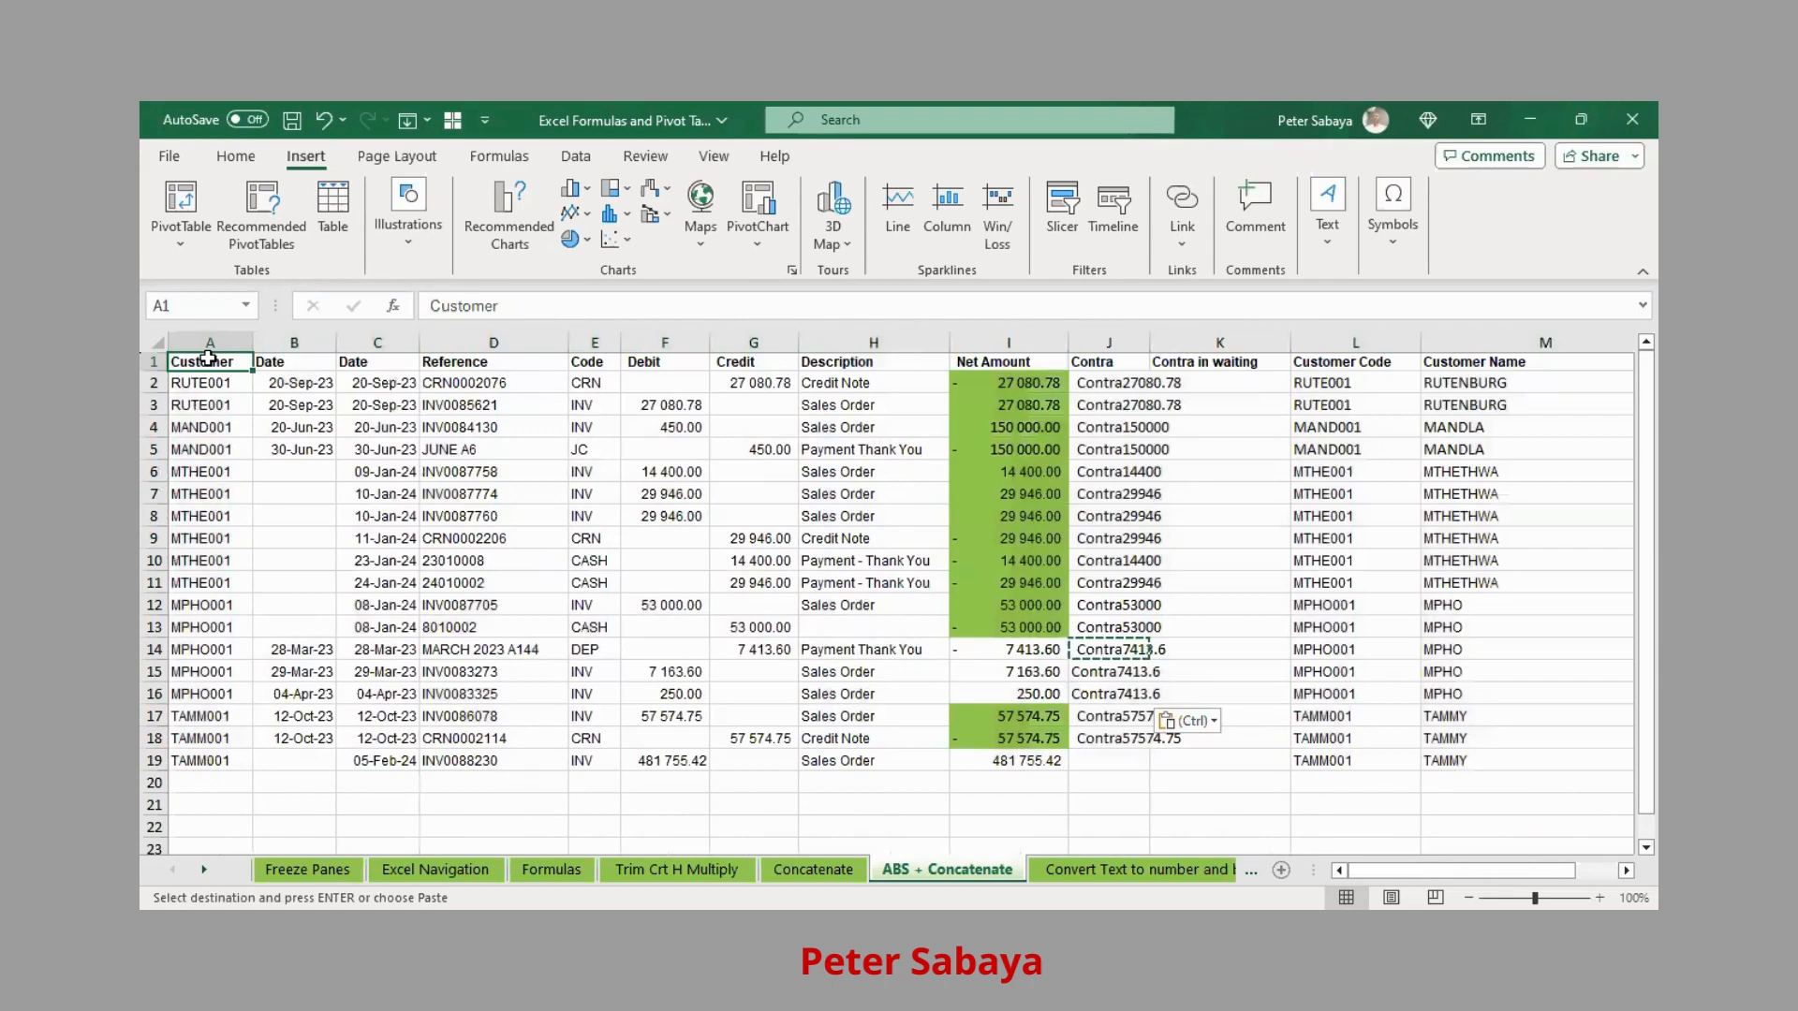
pyautogui.hotkey('ctrl', 'shift', 'Right')
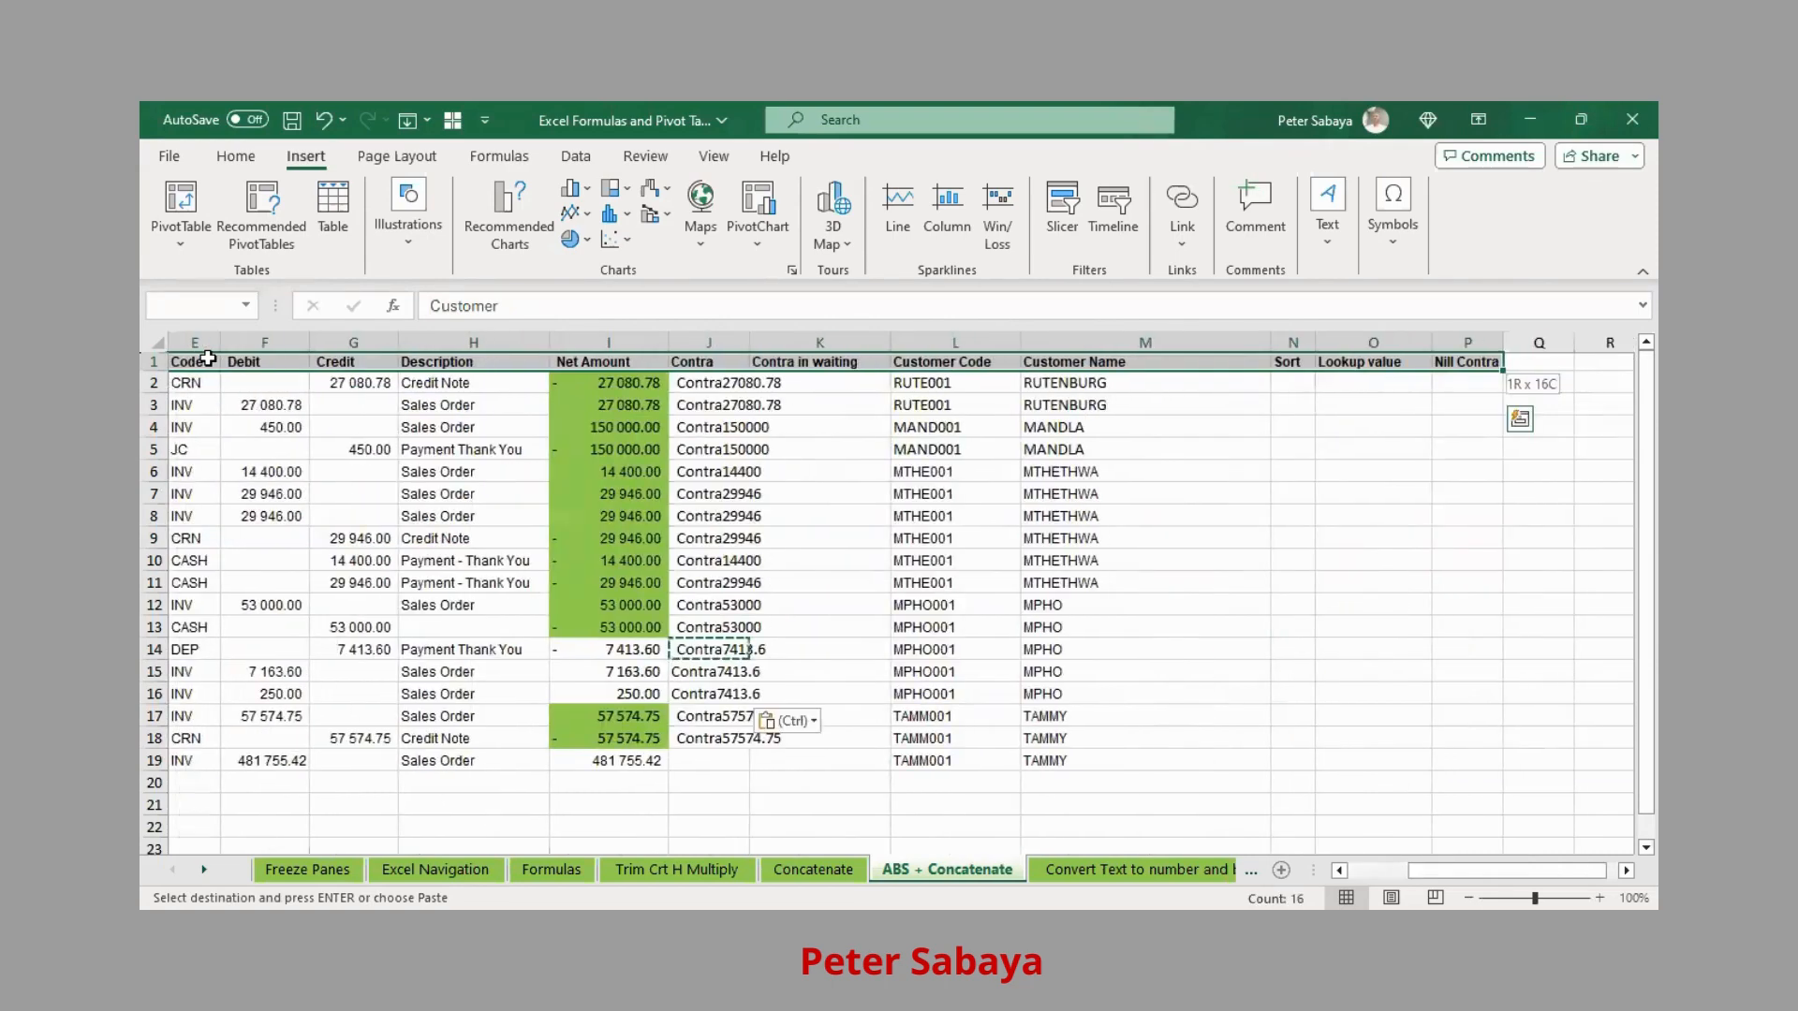
pyautogui.hotkey('ctrl', 'shift', 'Down')
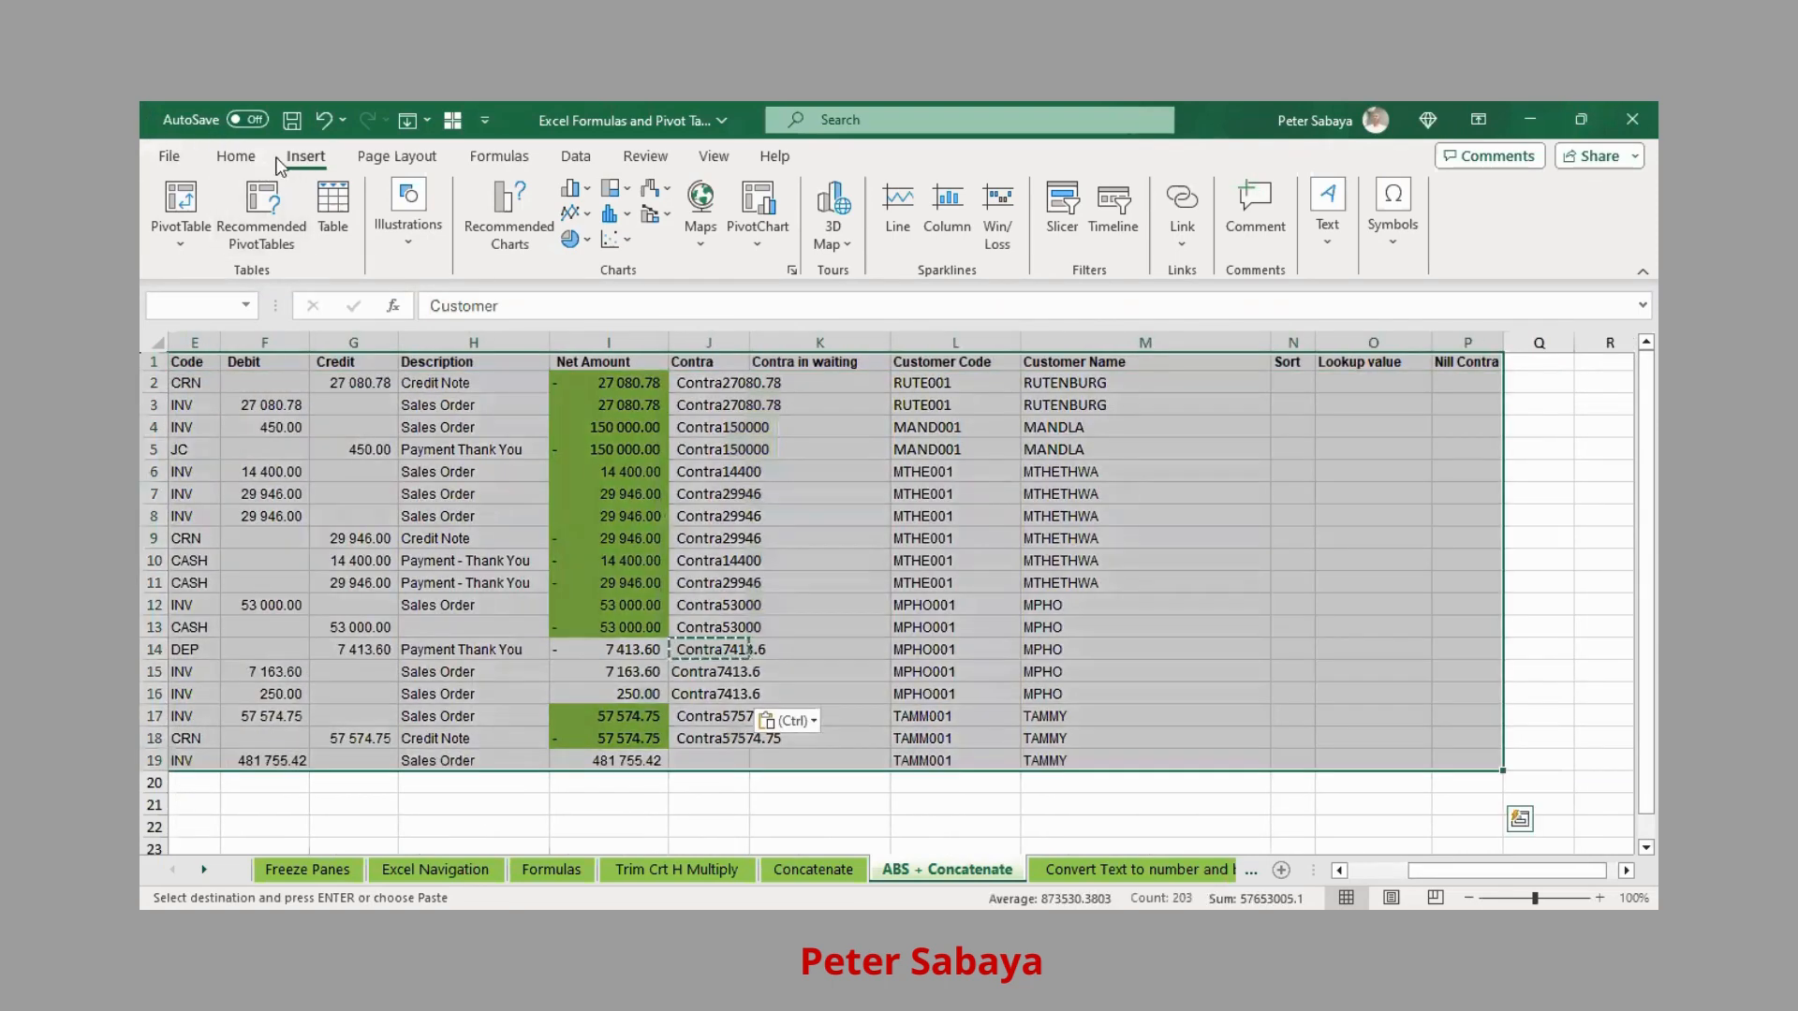
pyautogui.click(181, 201)
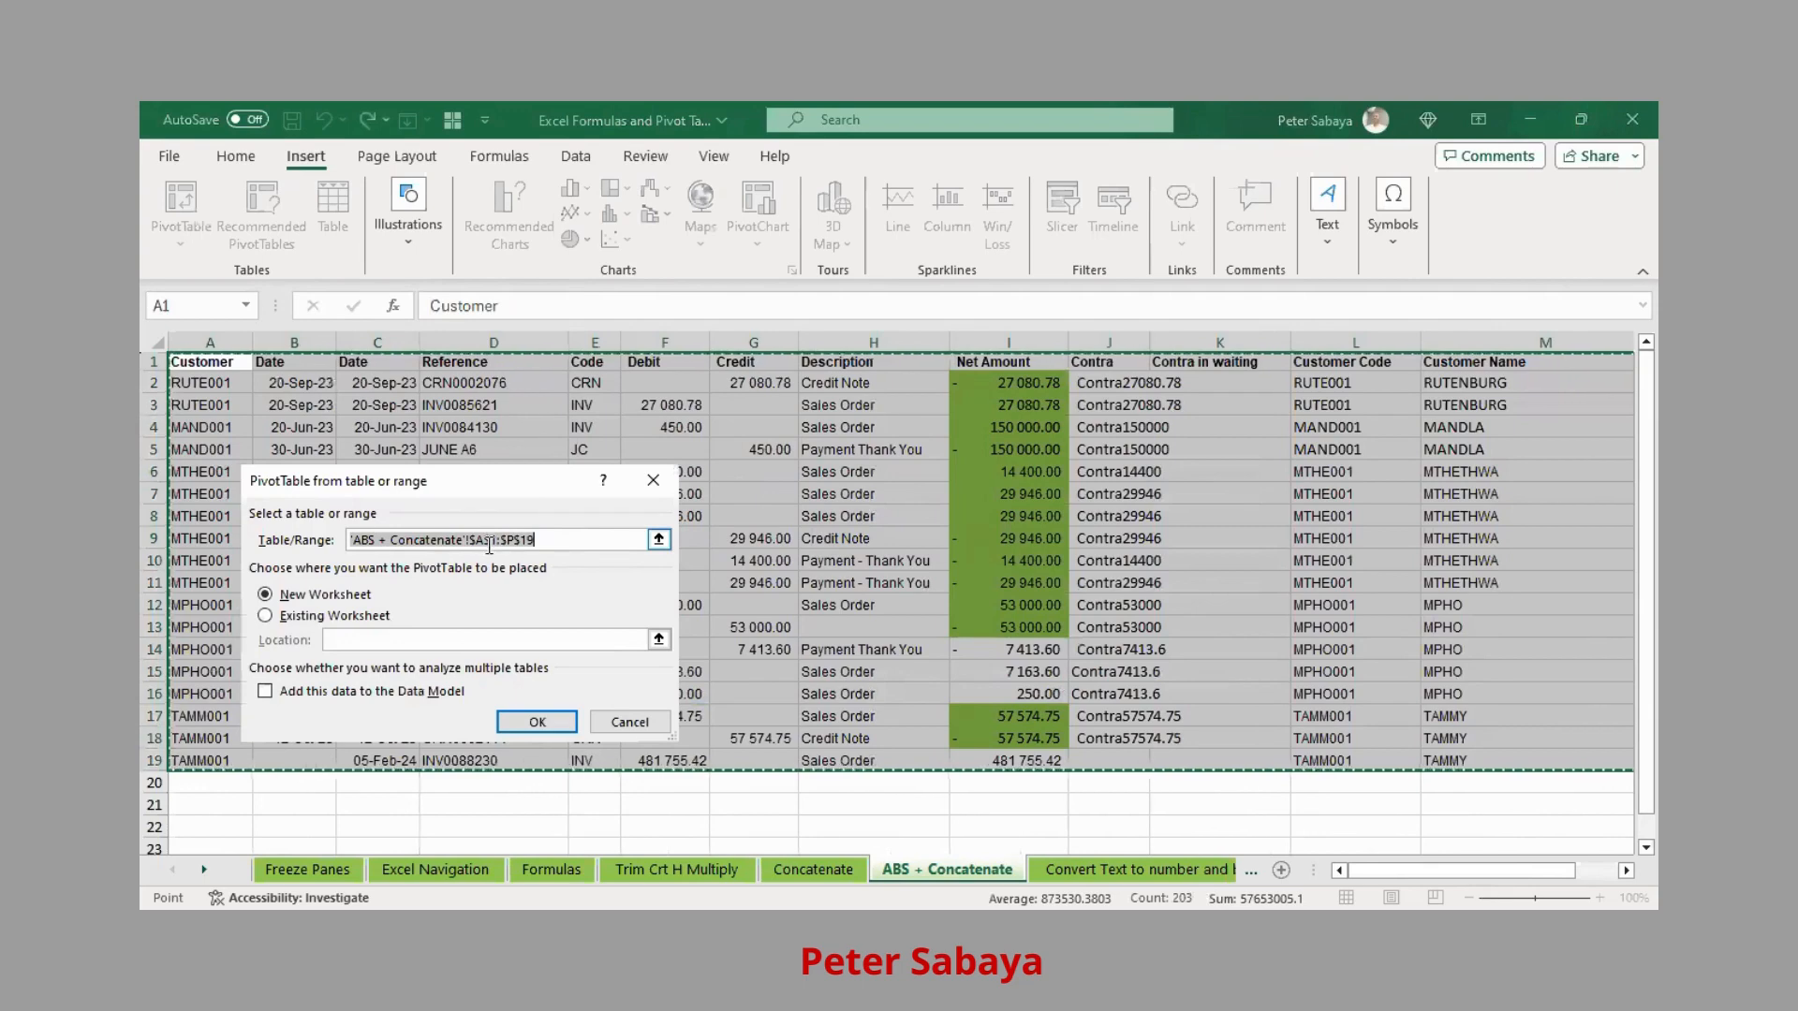
# Place the new PivotTable on the existing worksheet at cell A21 and confirm
pyautogui.moveTo(1461, 870); pyautogui.dragTo(1503, 870)
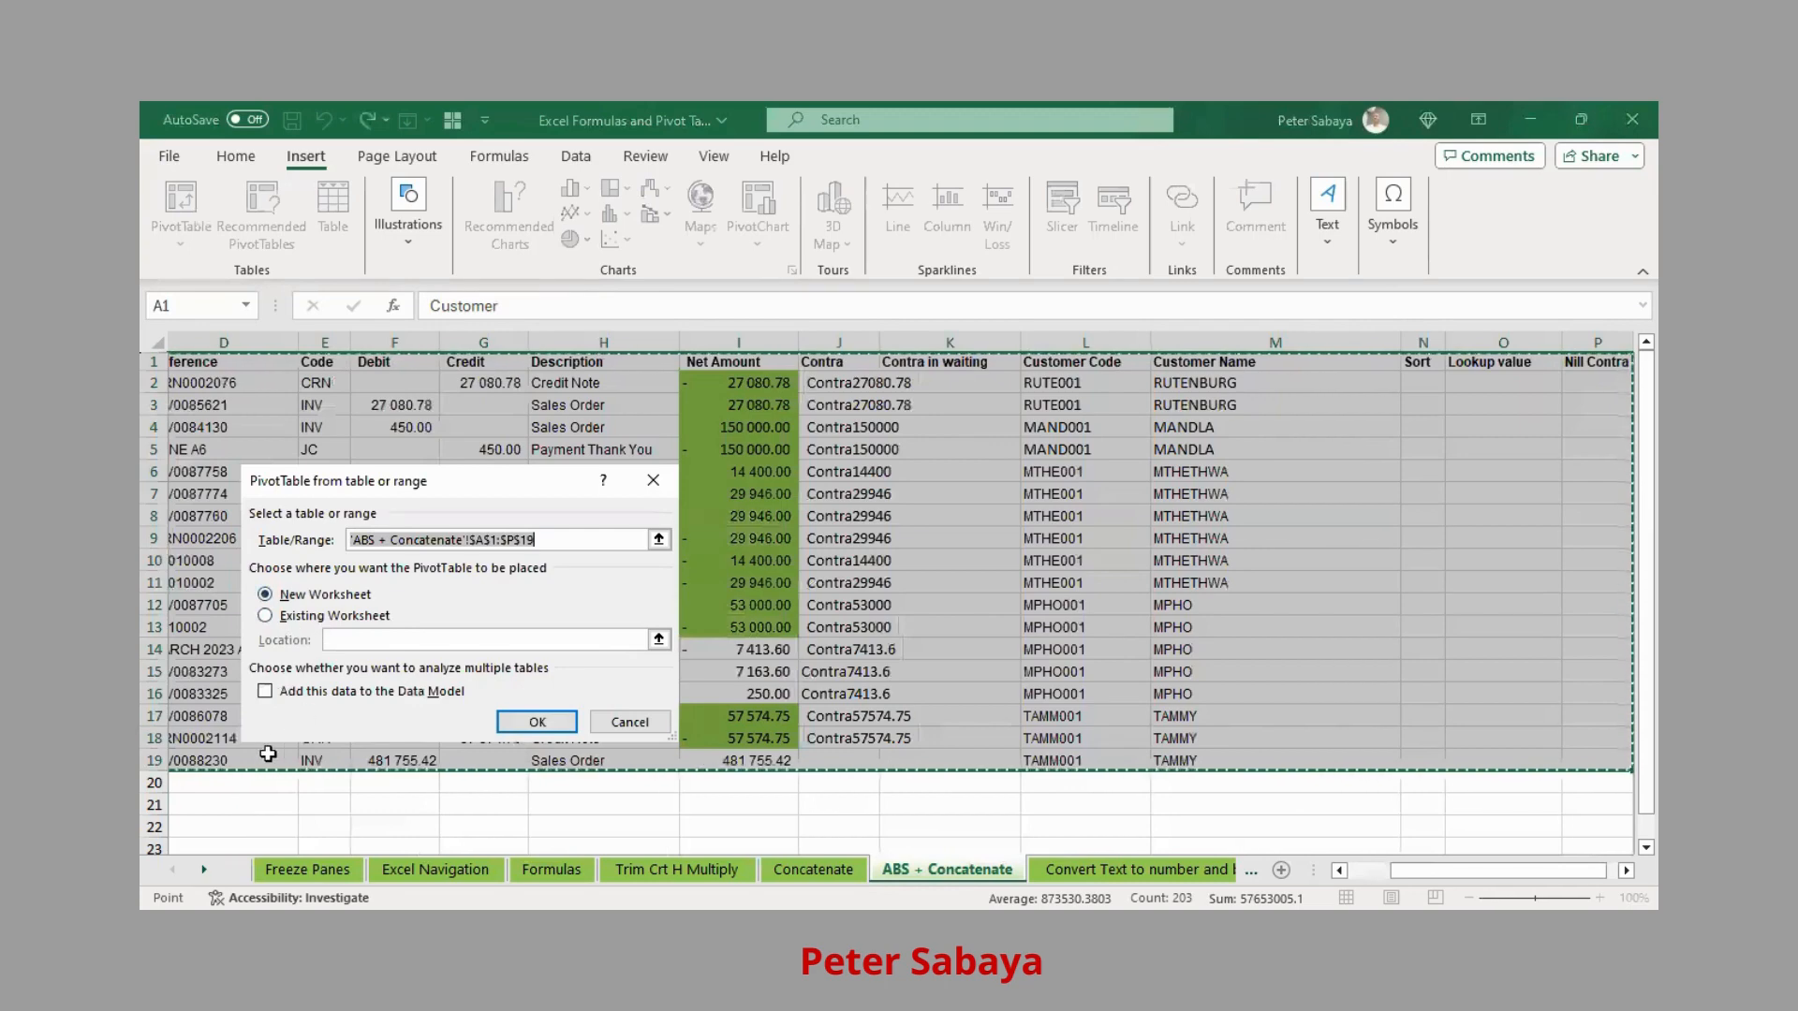
pyautogui.click(265, 620)
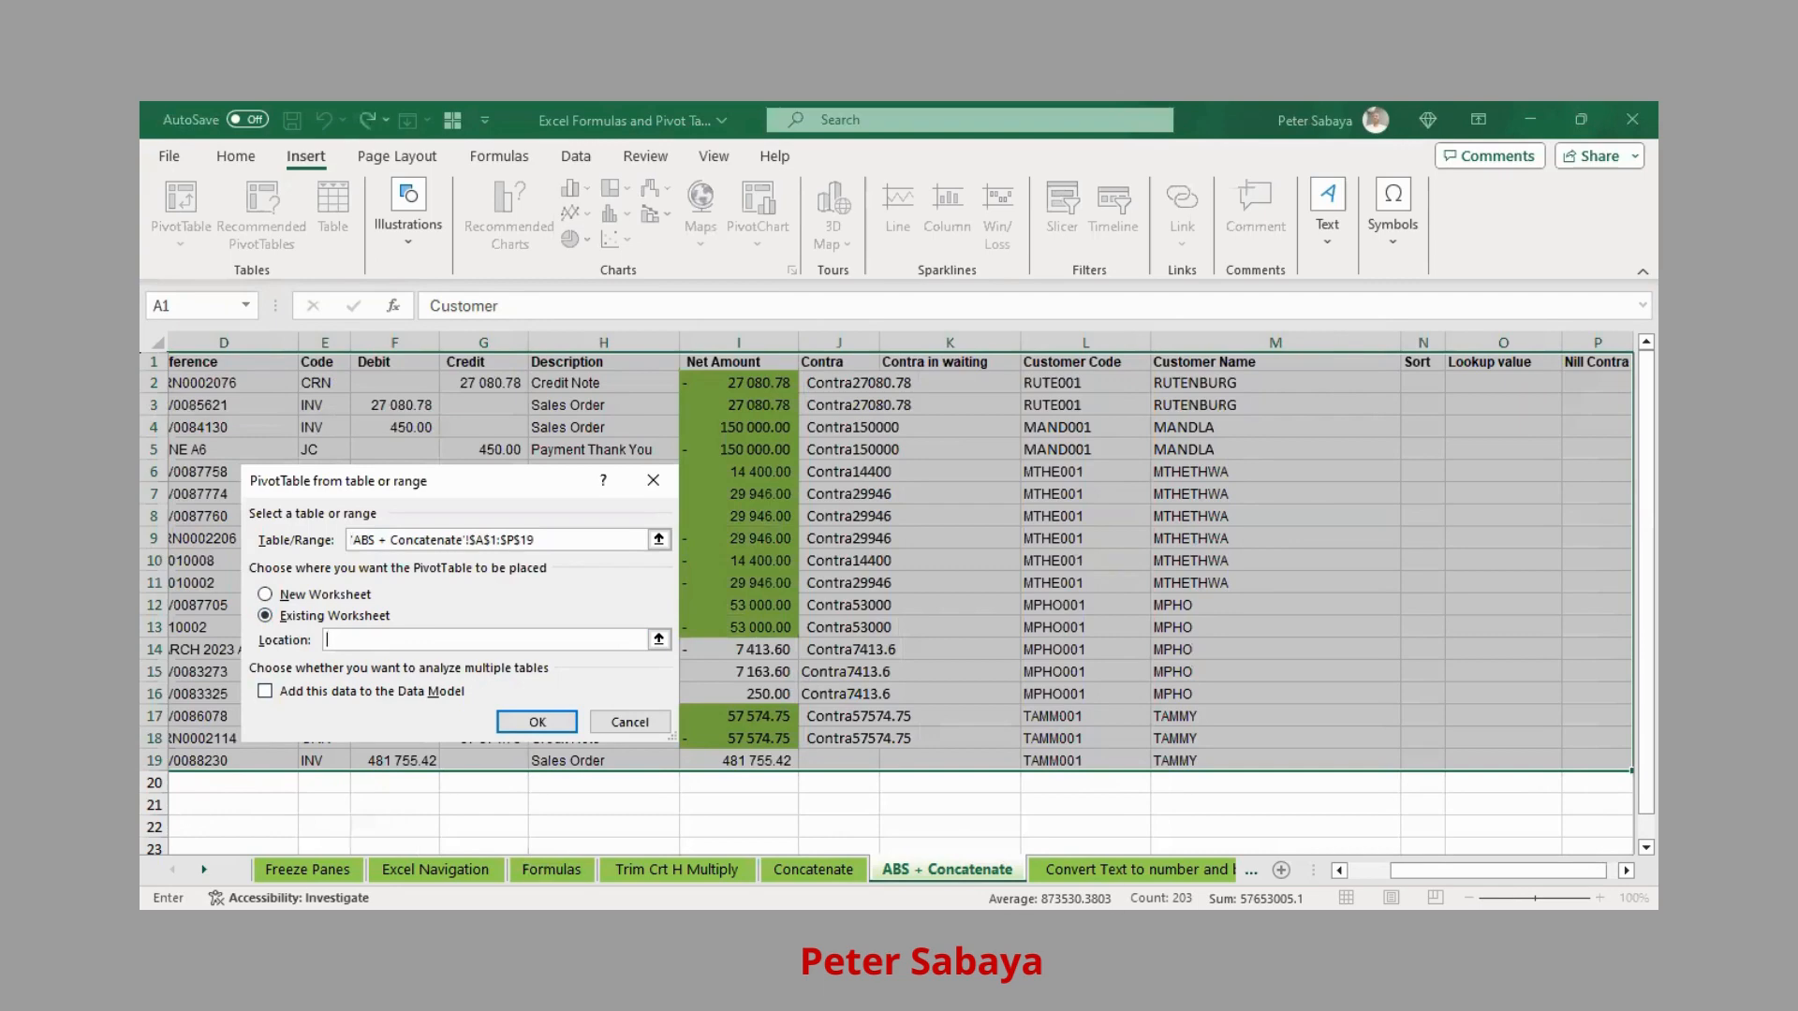
pyautogui.moveTo(1498, 870); pyautogui.dragTo(1456, 870)
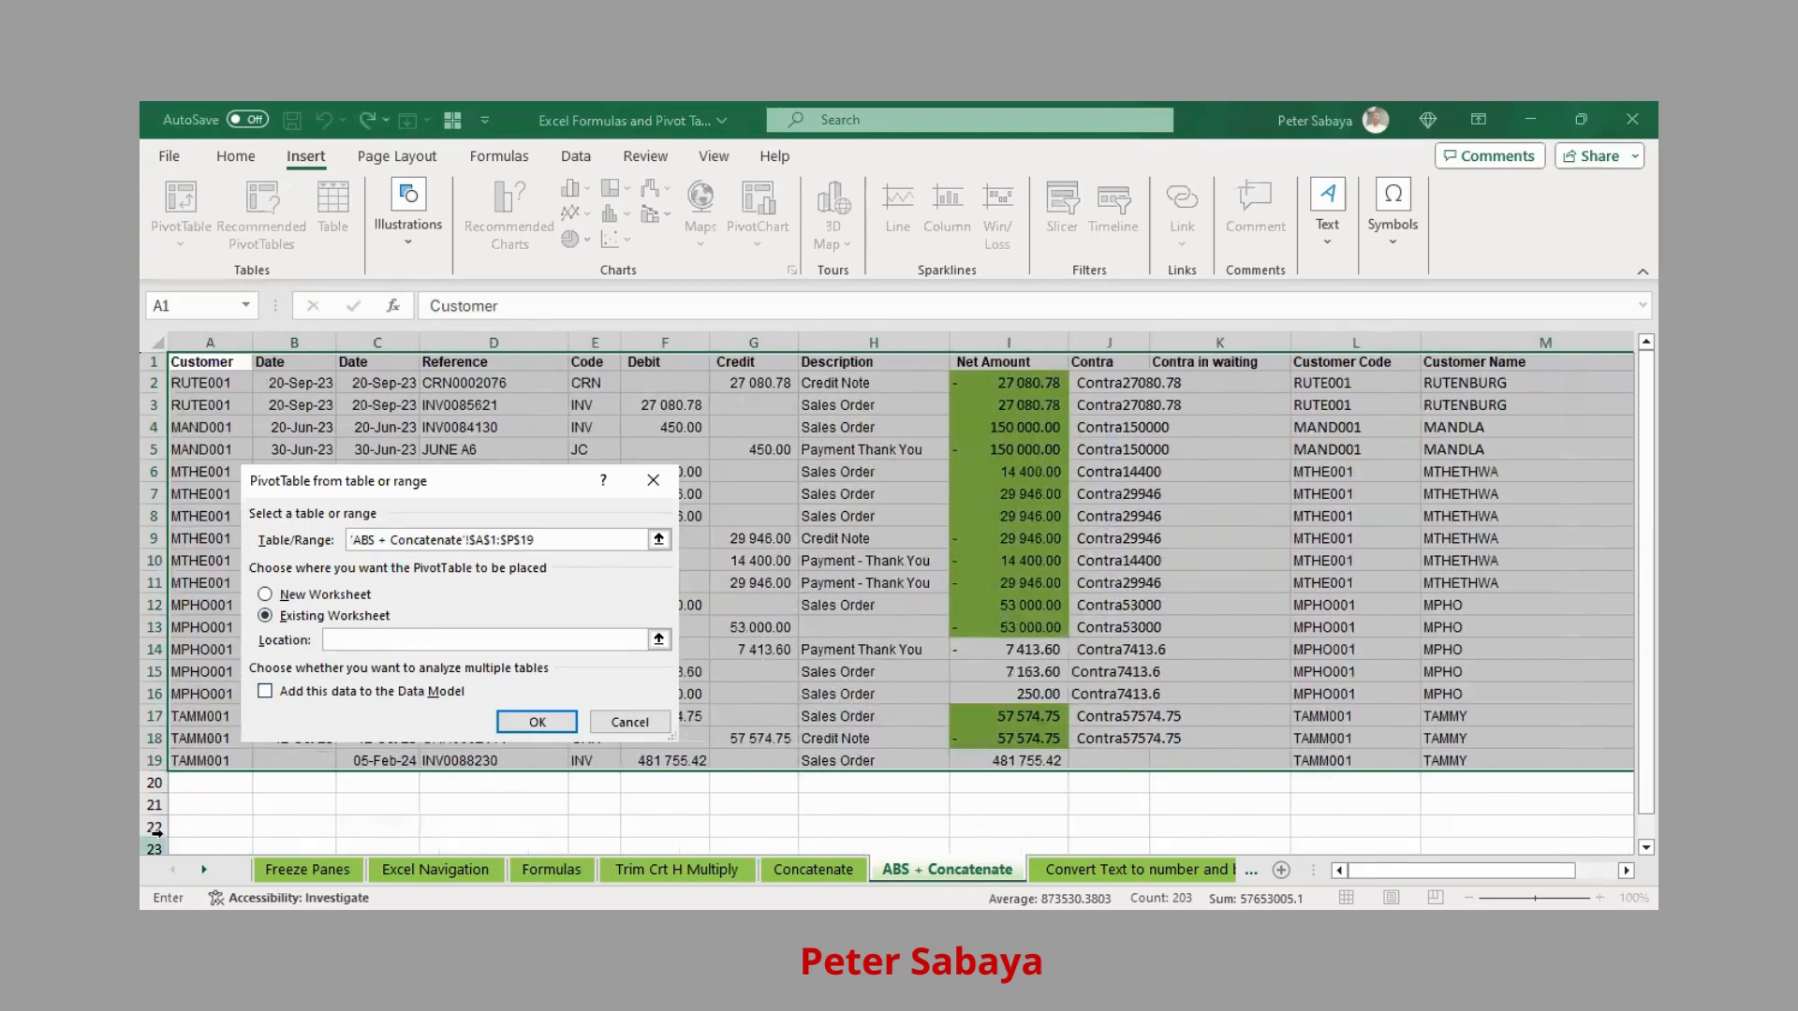
pyautogui.click(206, 809)
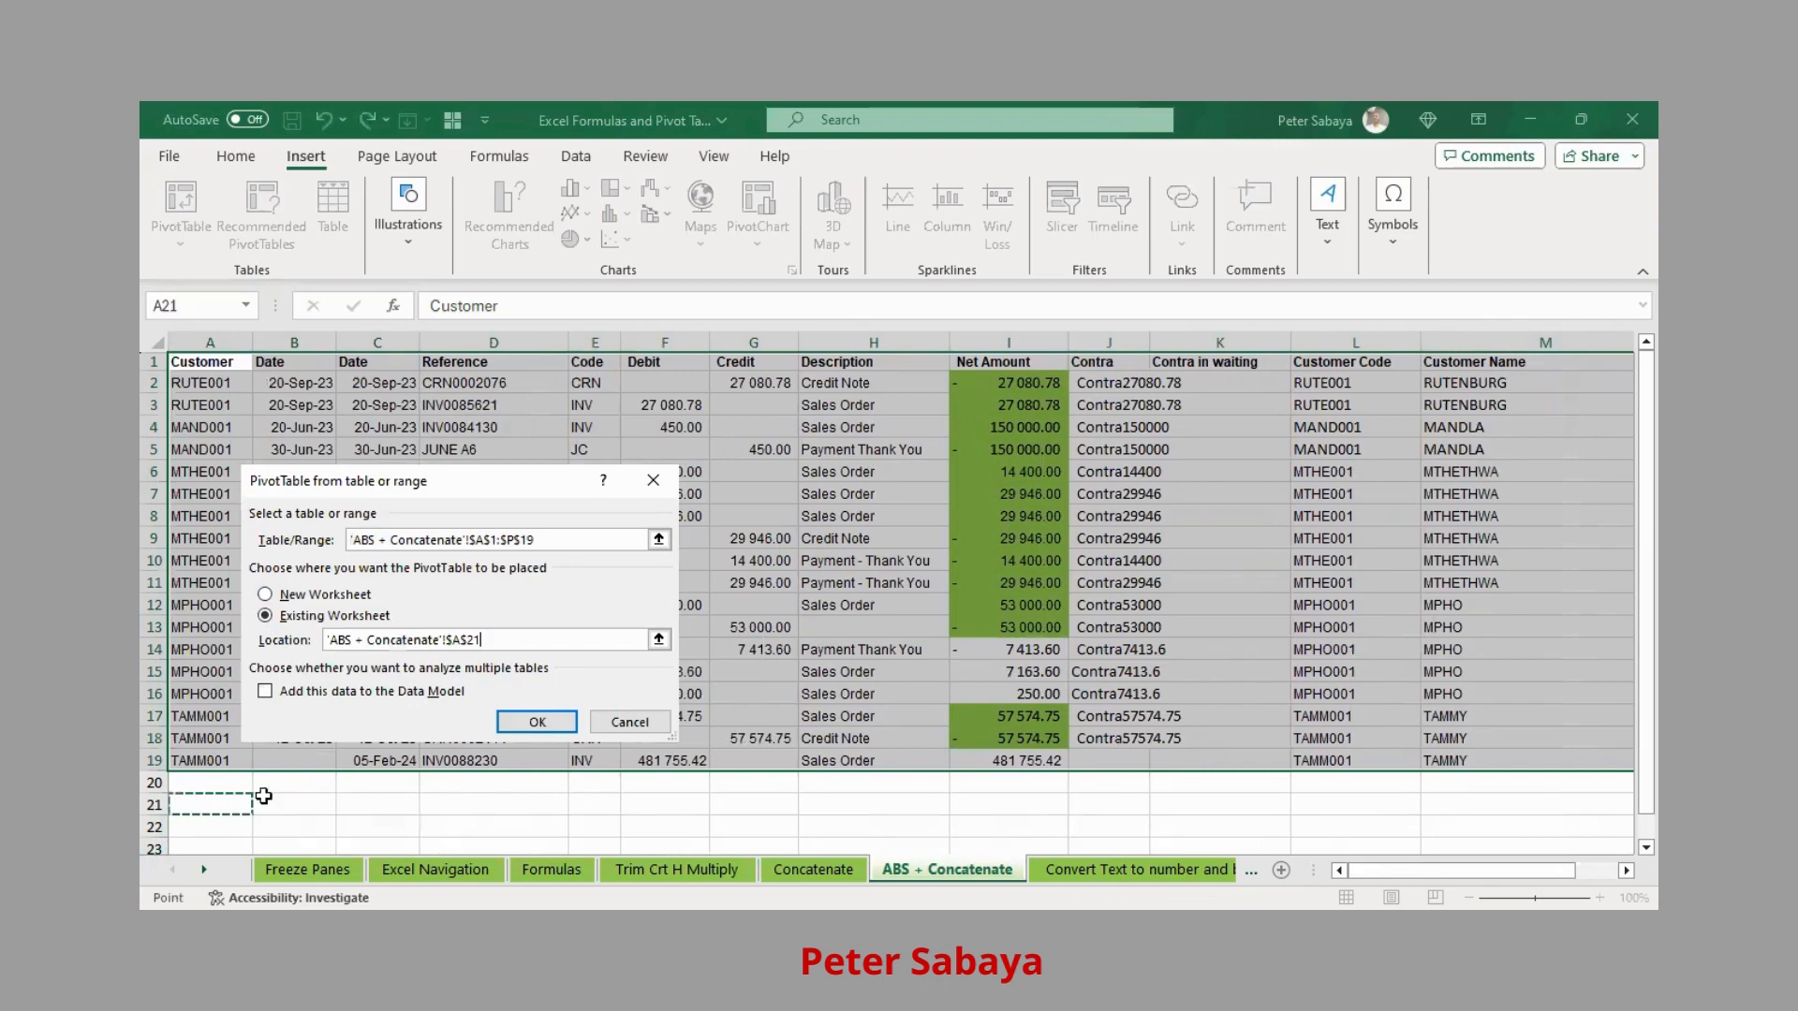
pyautogui.click(536, 722)
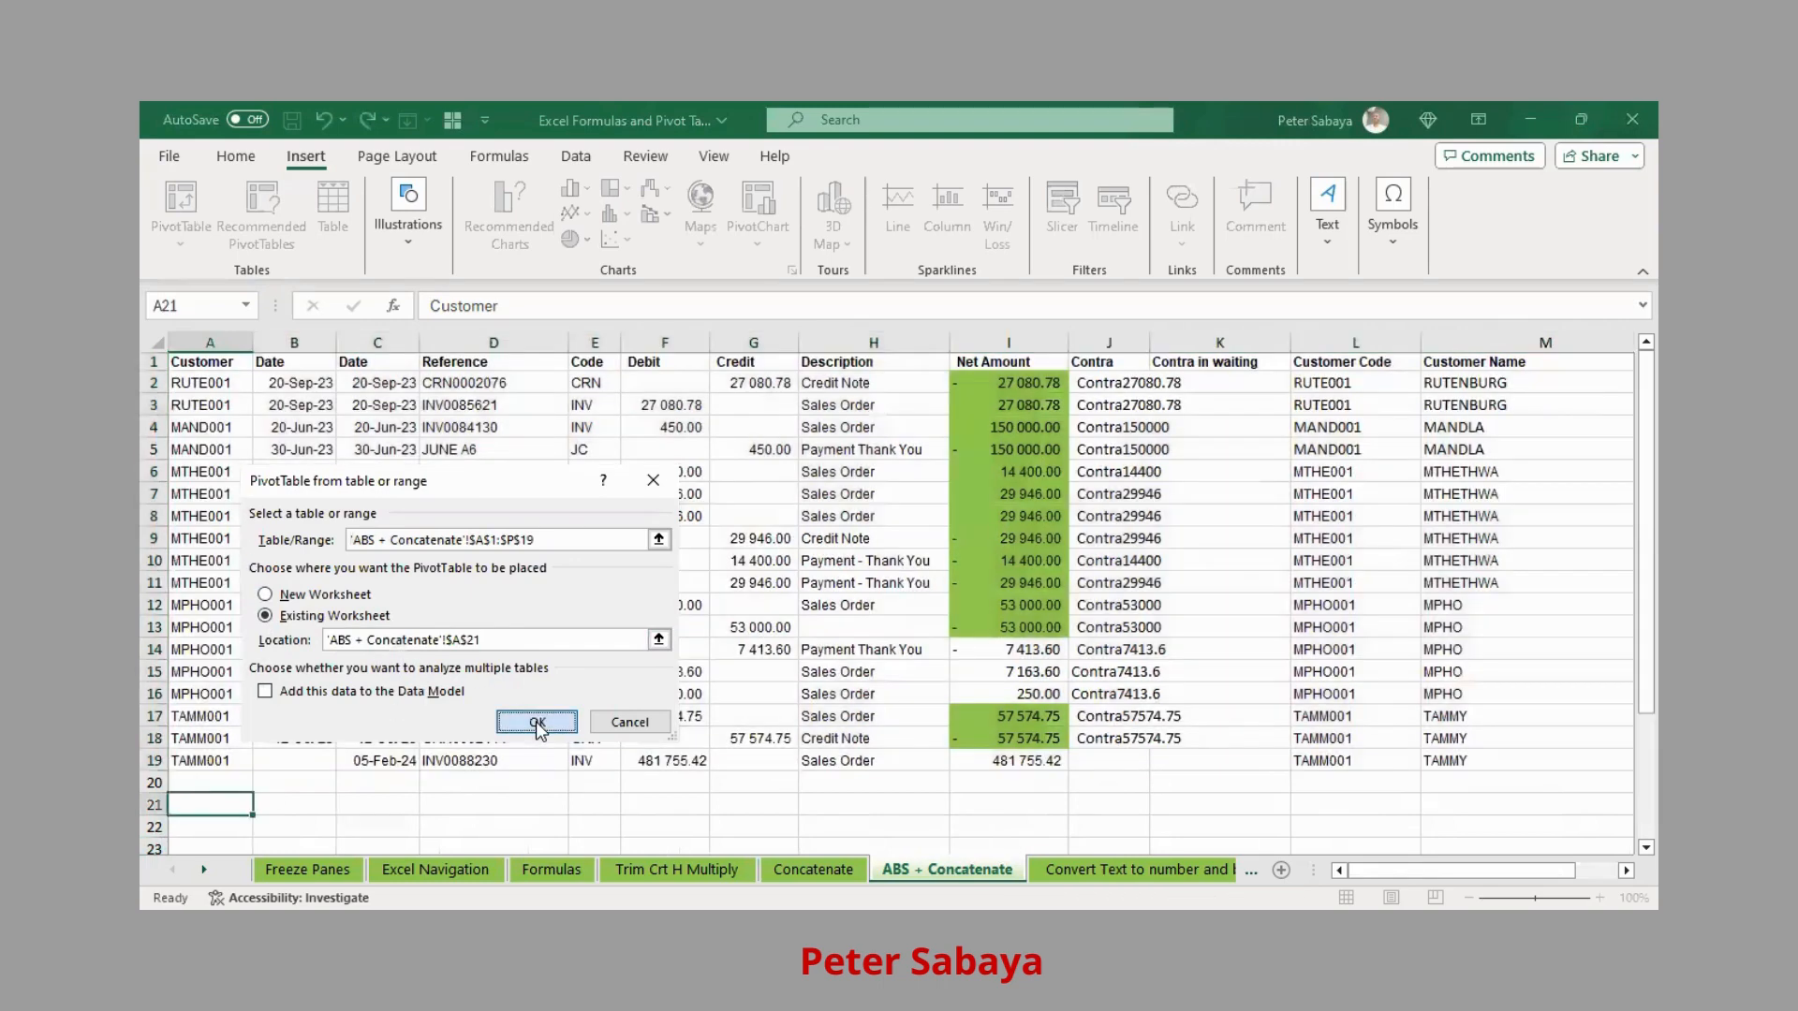
# Place Contra in PivotTable rows and sum Net Amount, showing each pair totals 0
pyautogui.scroll(-3, 1423, 543)
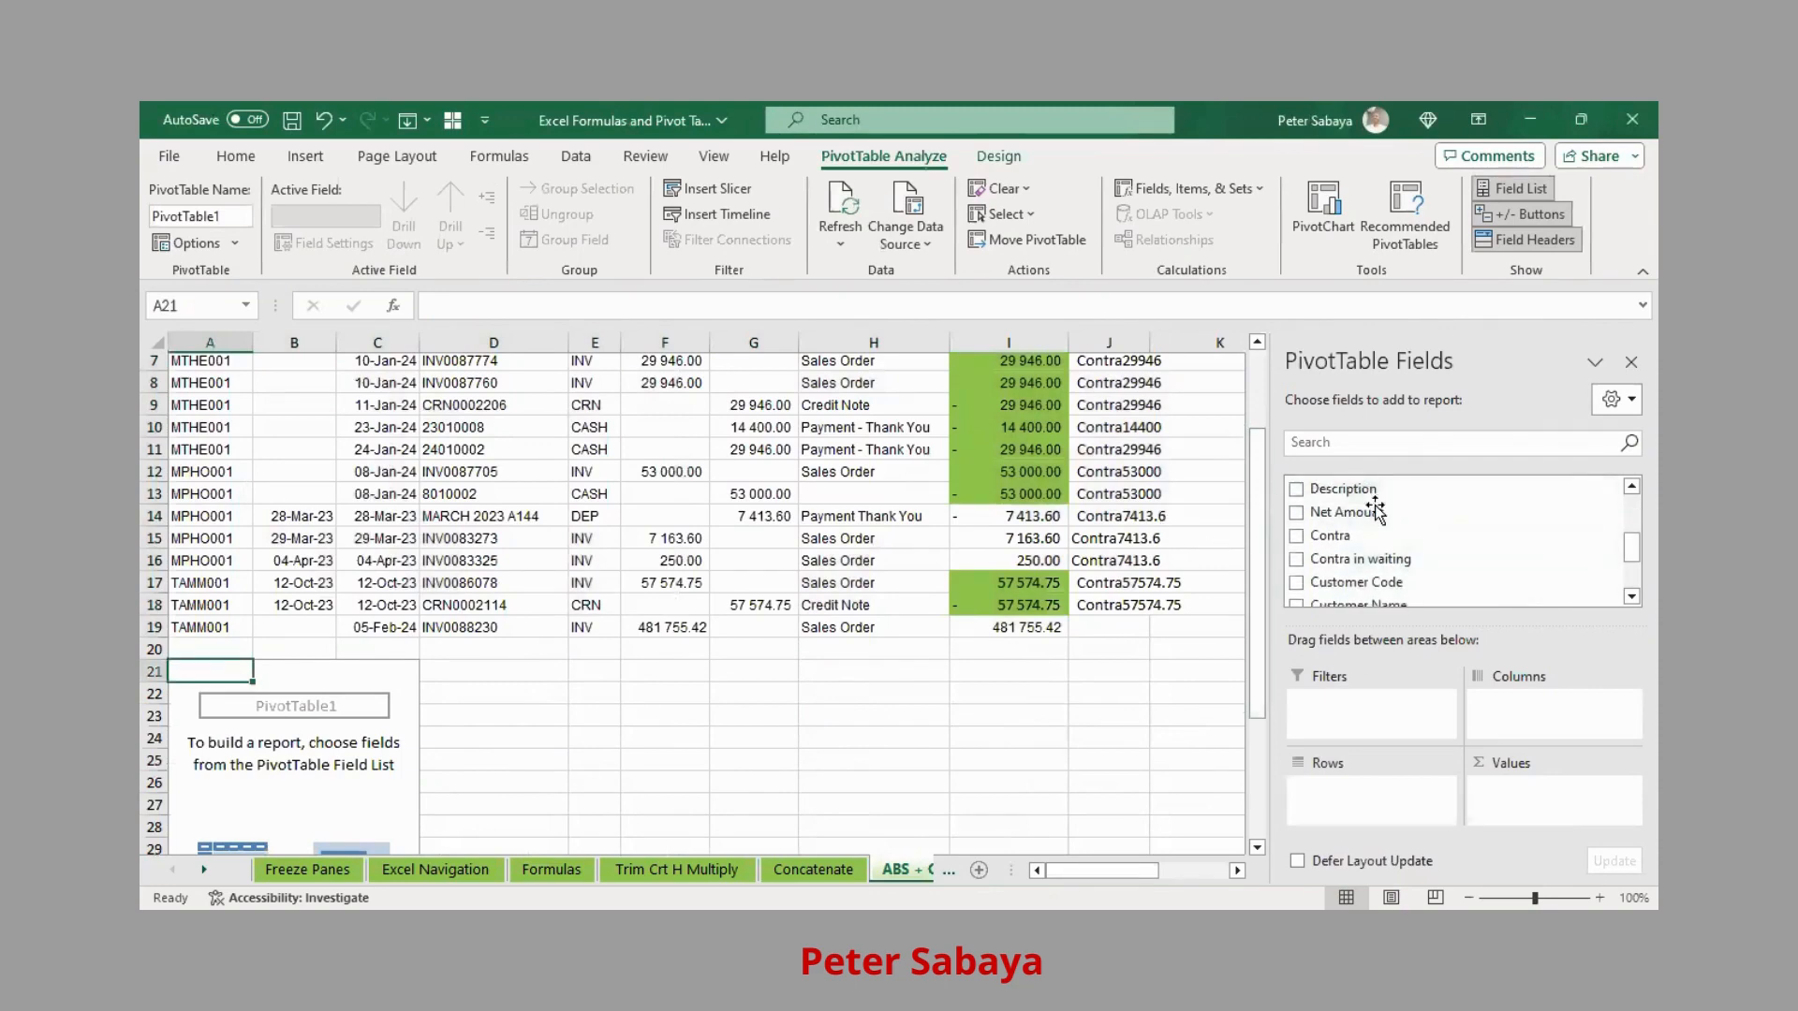
pyautogui.scroll(2, 939, 599)
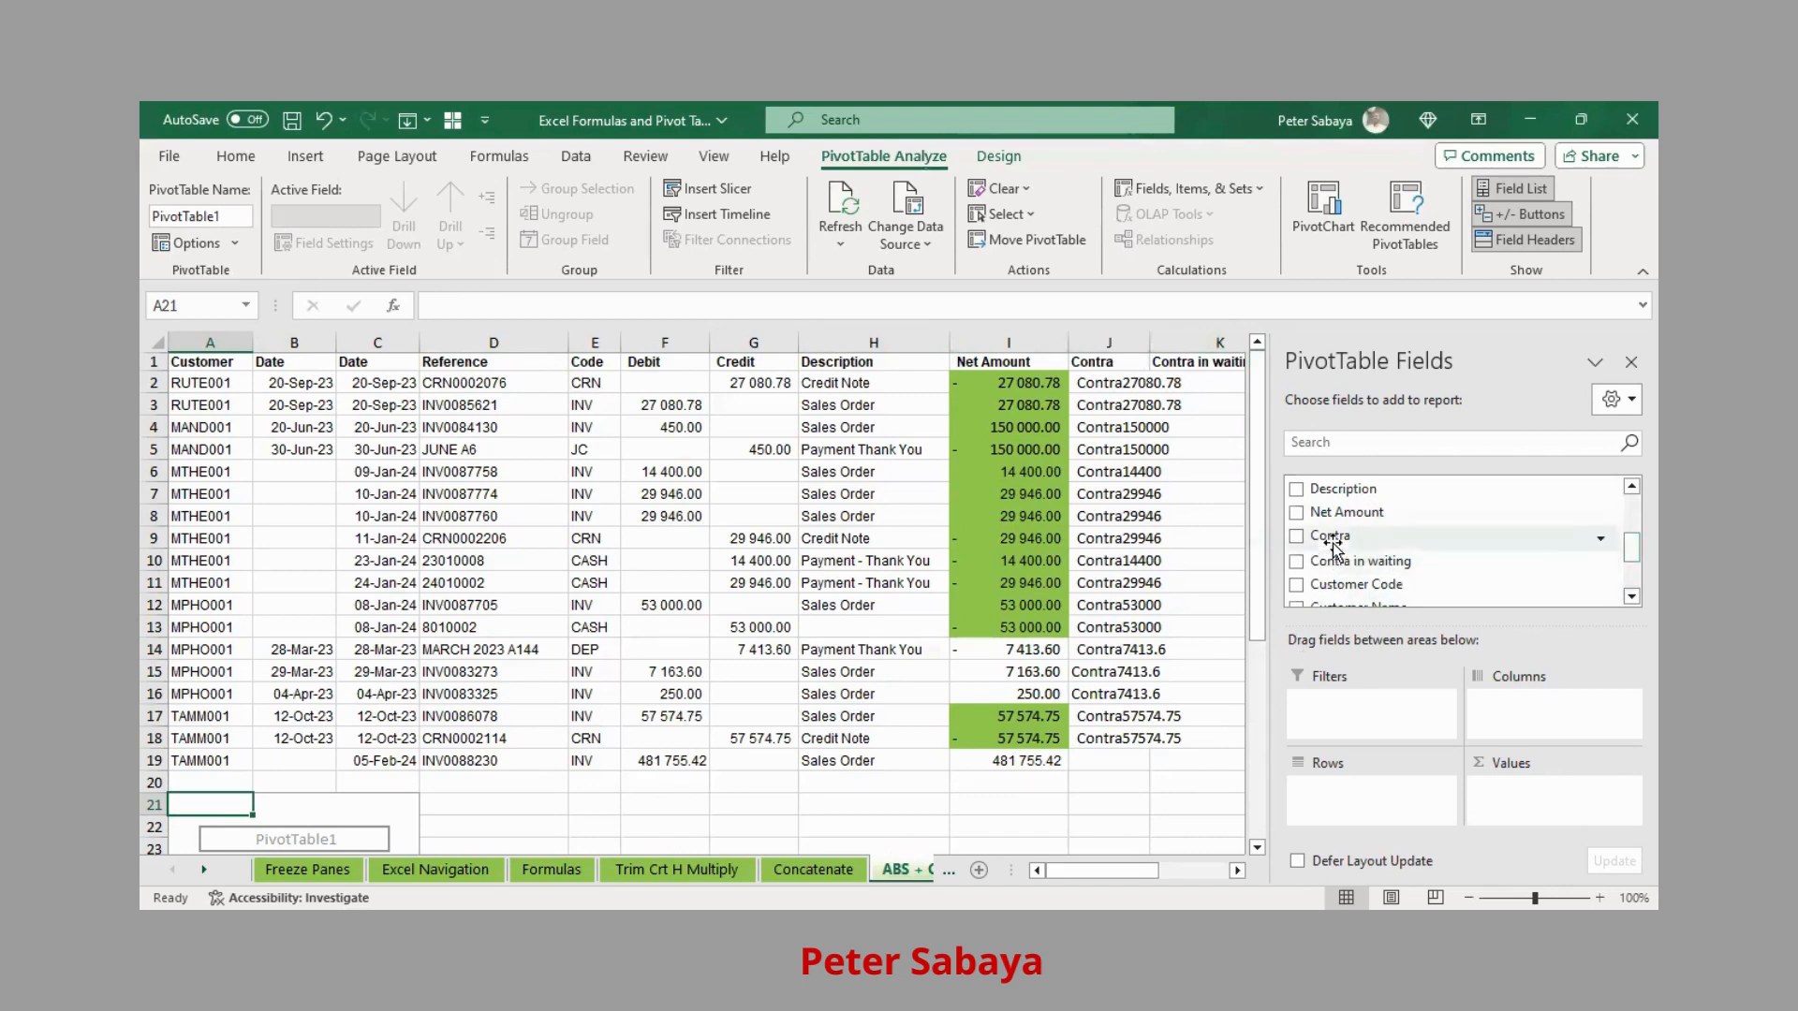
pyautogui.moveTo(1342, 542); pyautogui.dragTo(1364, 814)
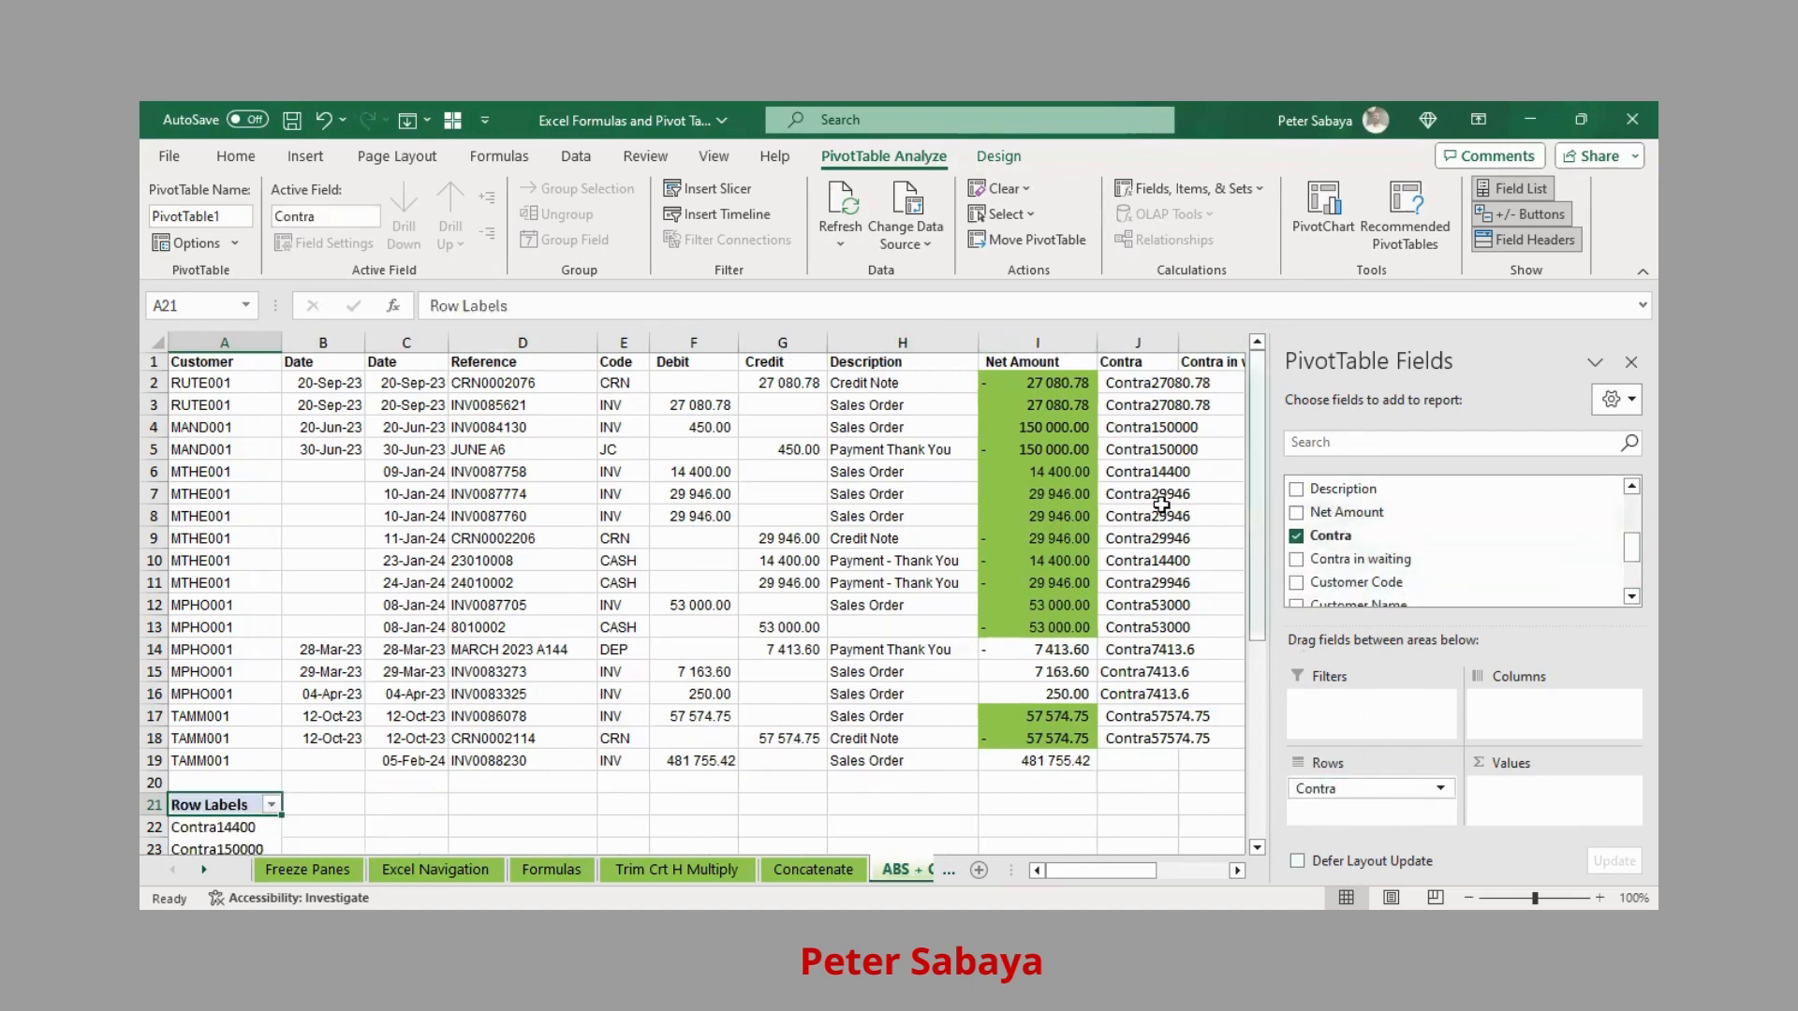
pyautogui.moveTo(1322, 514); pyautogui.dragTo(1521, 801)
pyautogui.scroll(-3, 586, 797)
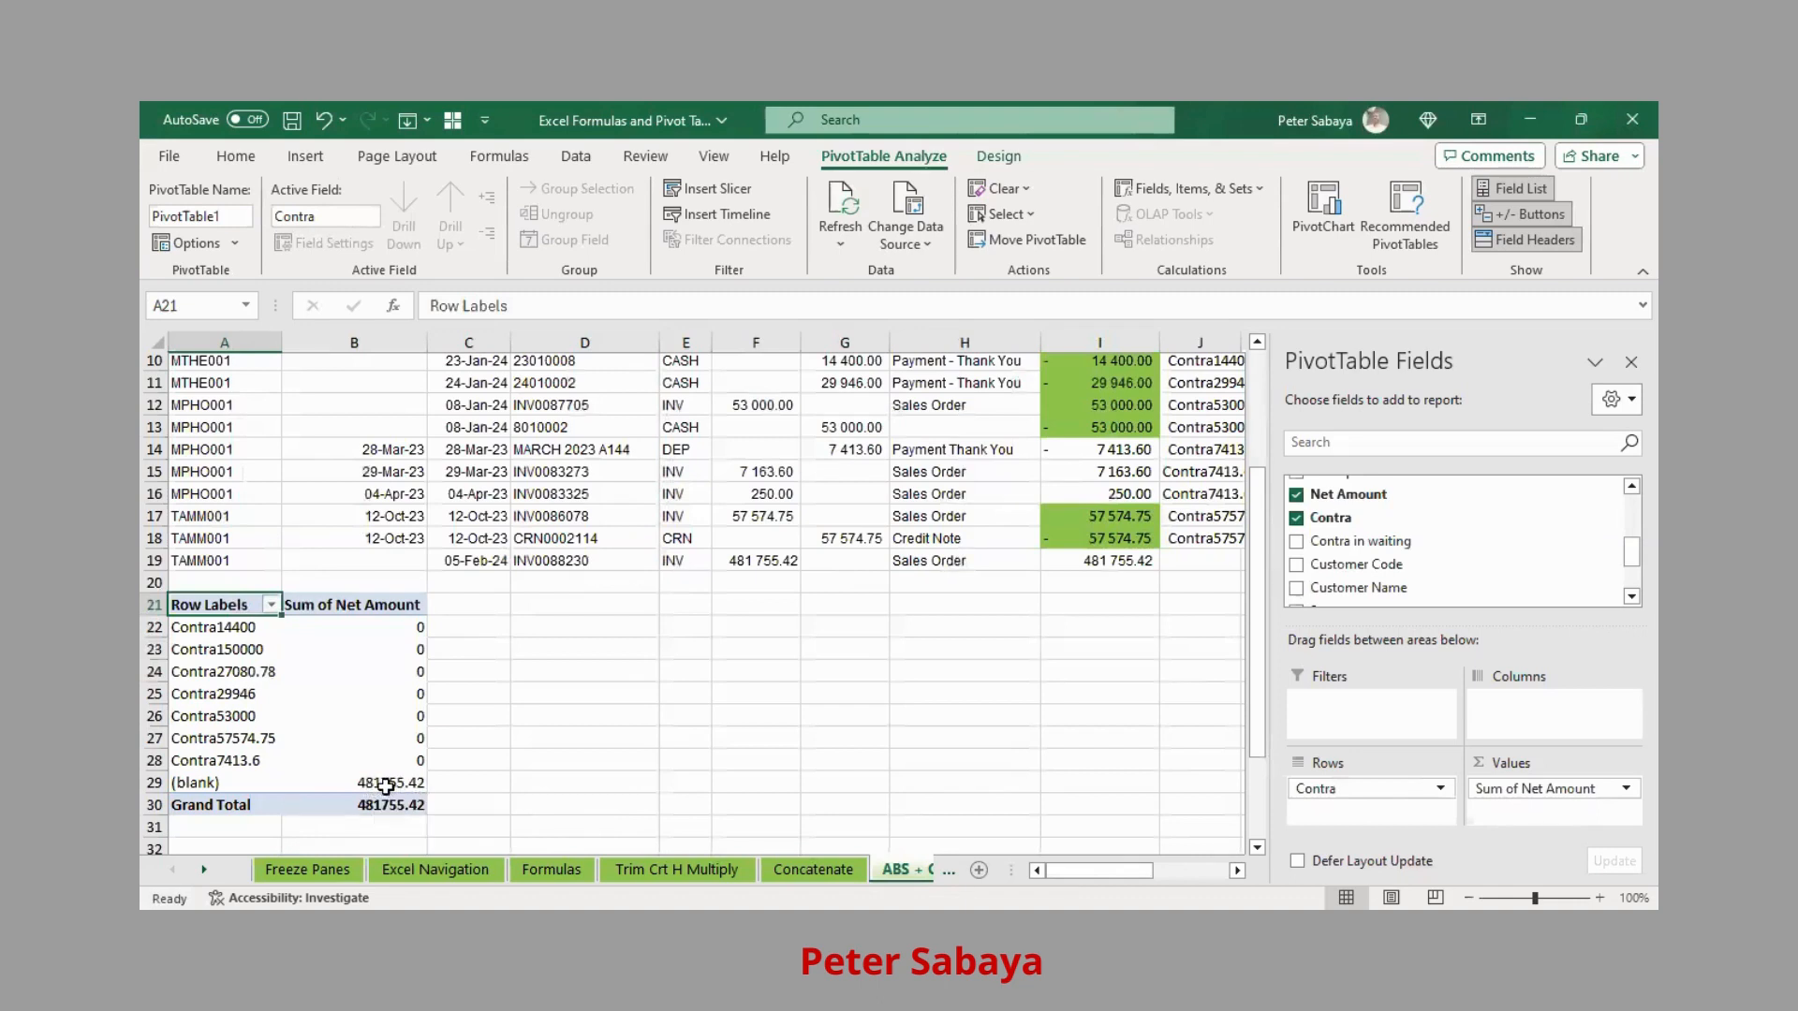
pyautogui.moveTo(386, 787)
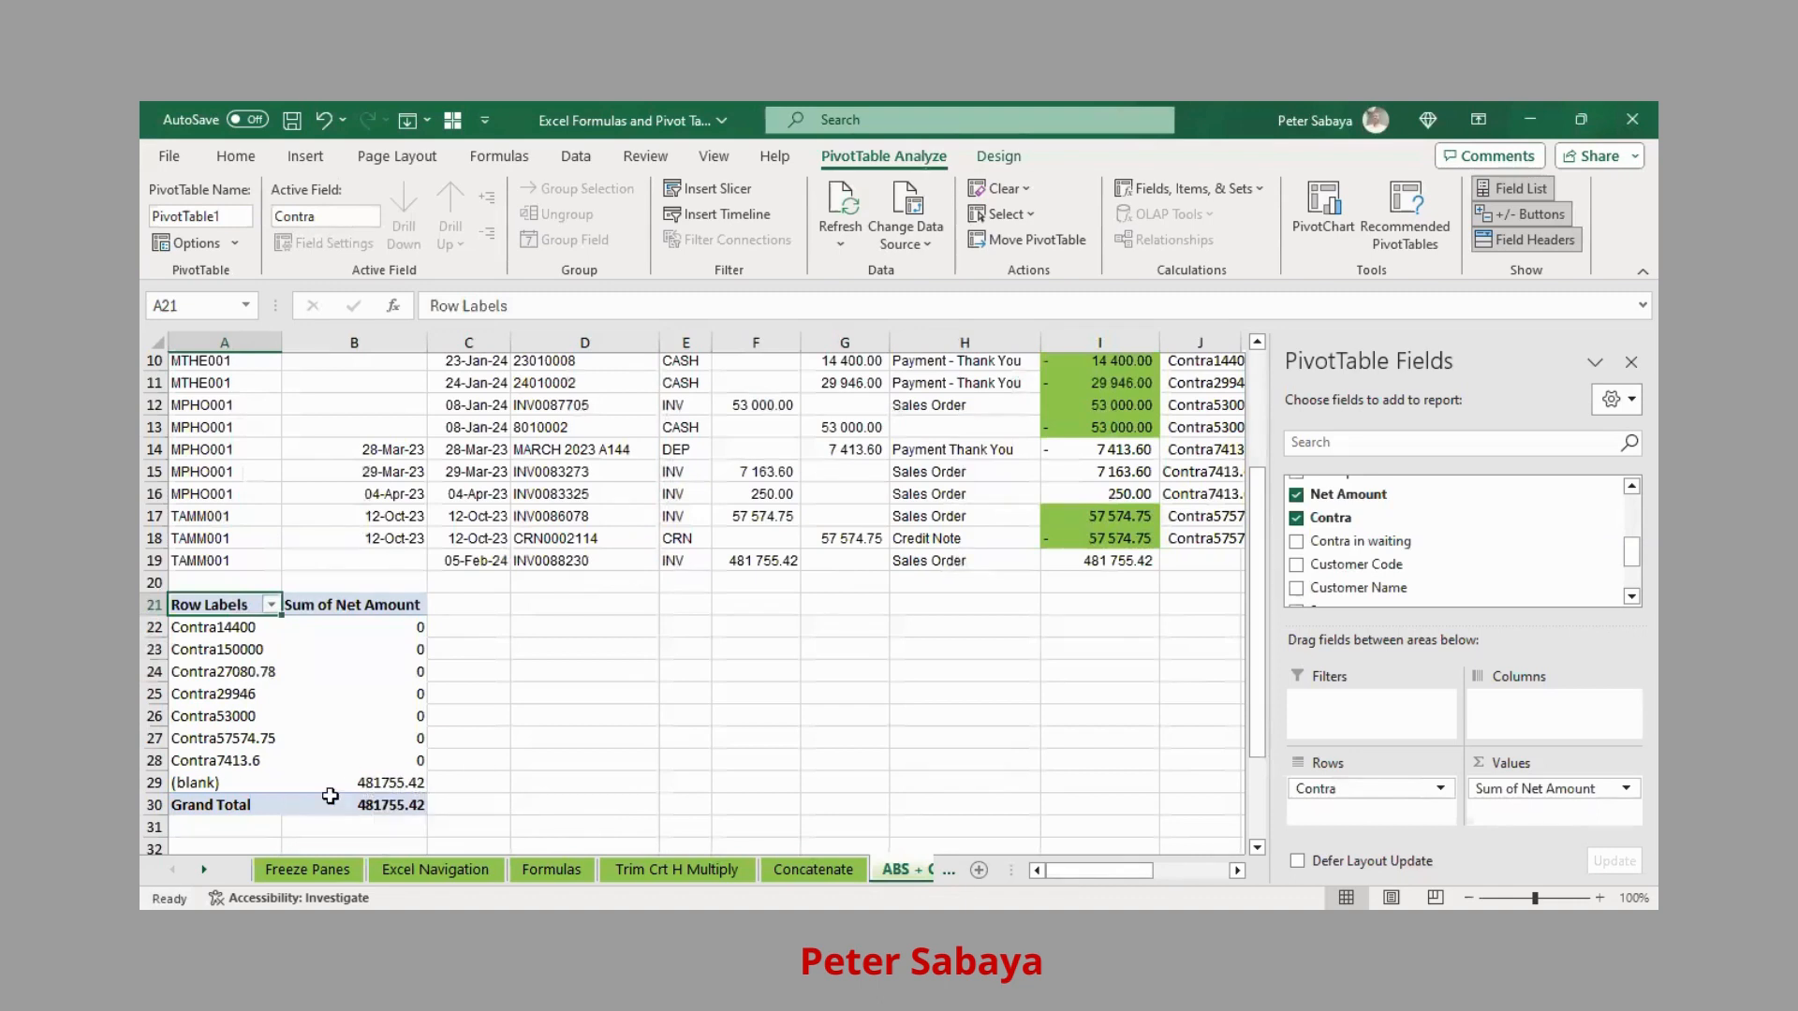
# Drill into the (blank) 481755.42 total and autofit column C to show Date2
pyautogui.doubleClick(392, 783)
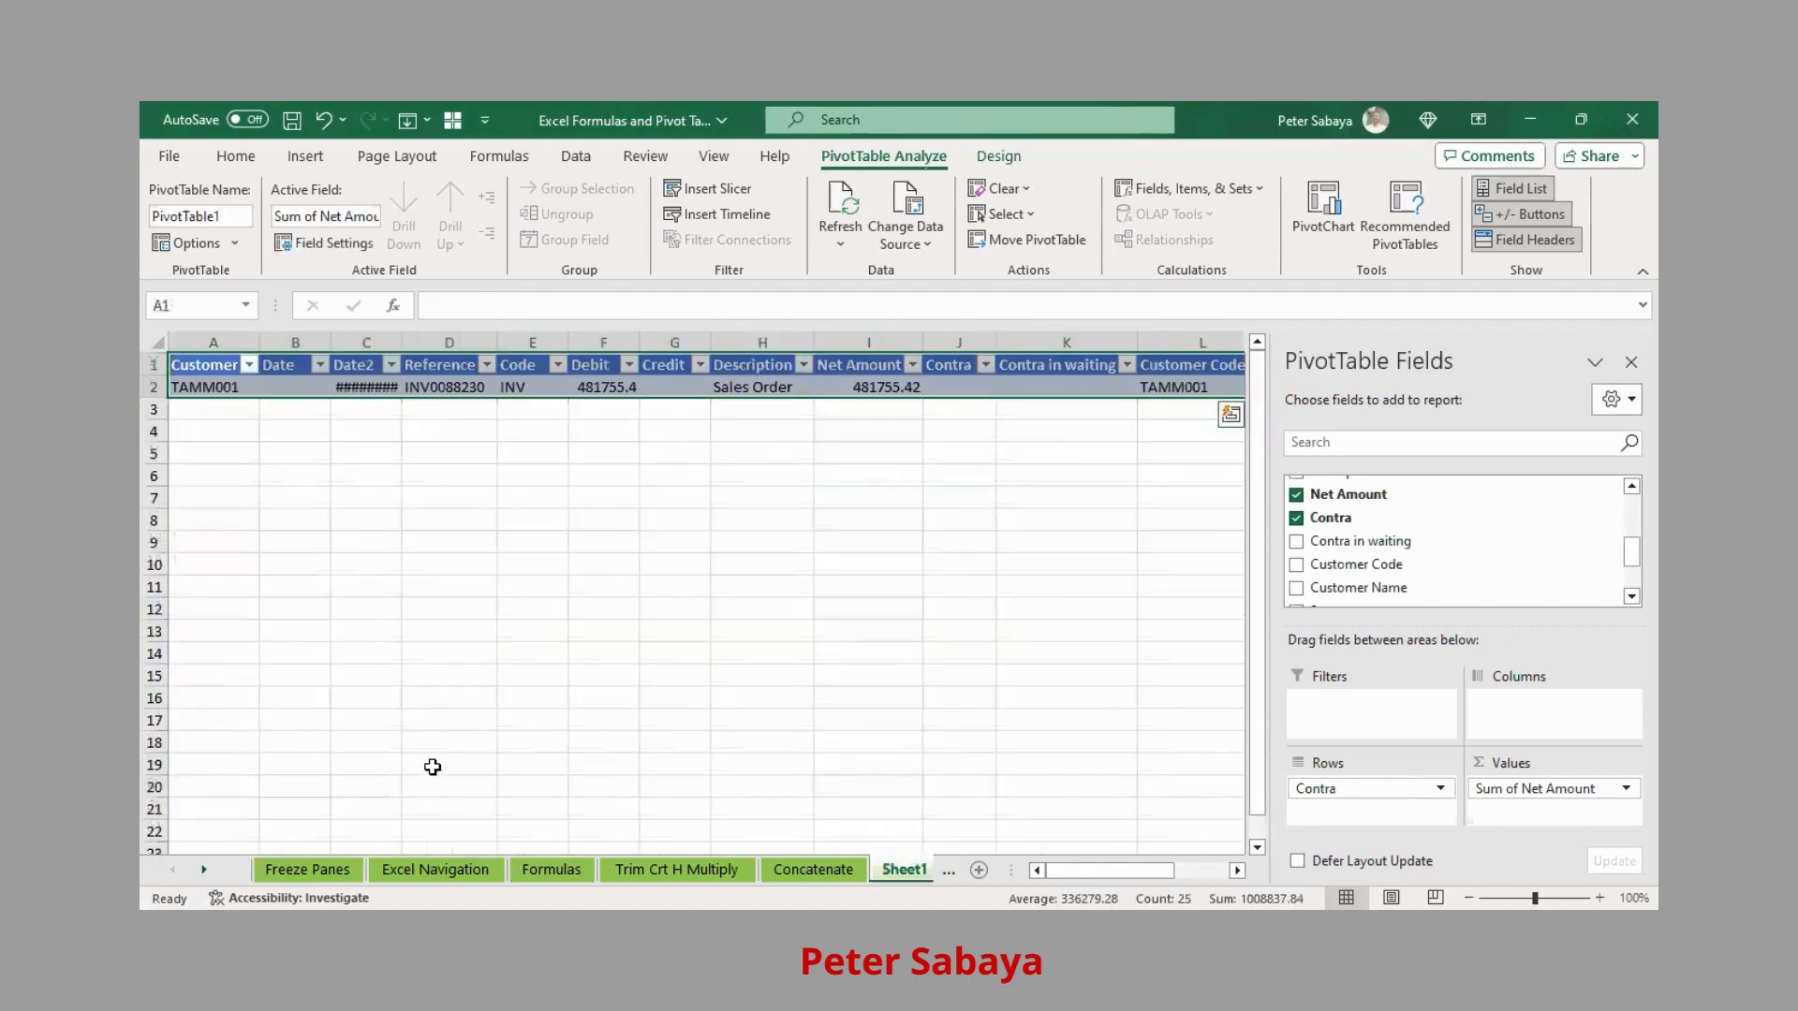
pyautogui.doubleClick(398, 344)
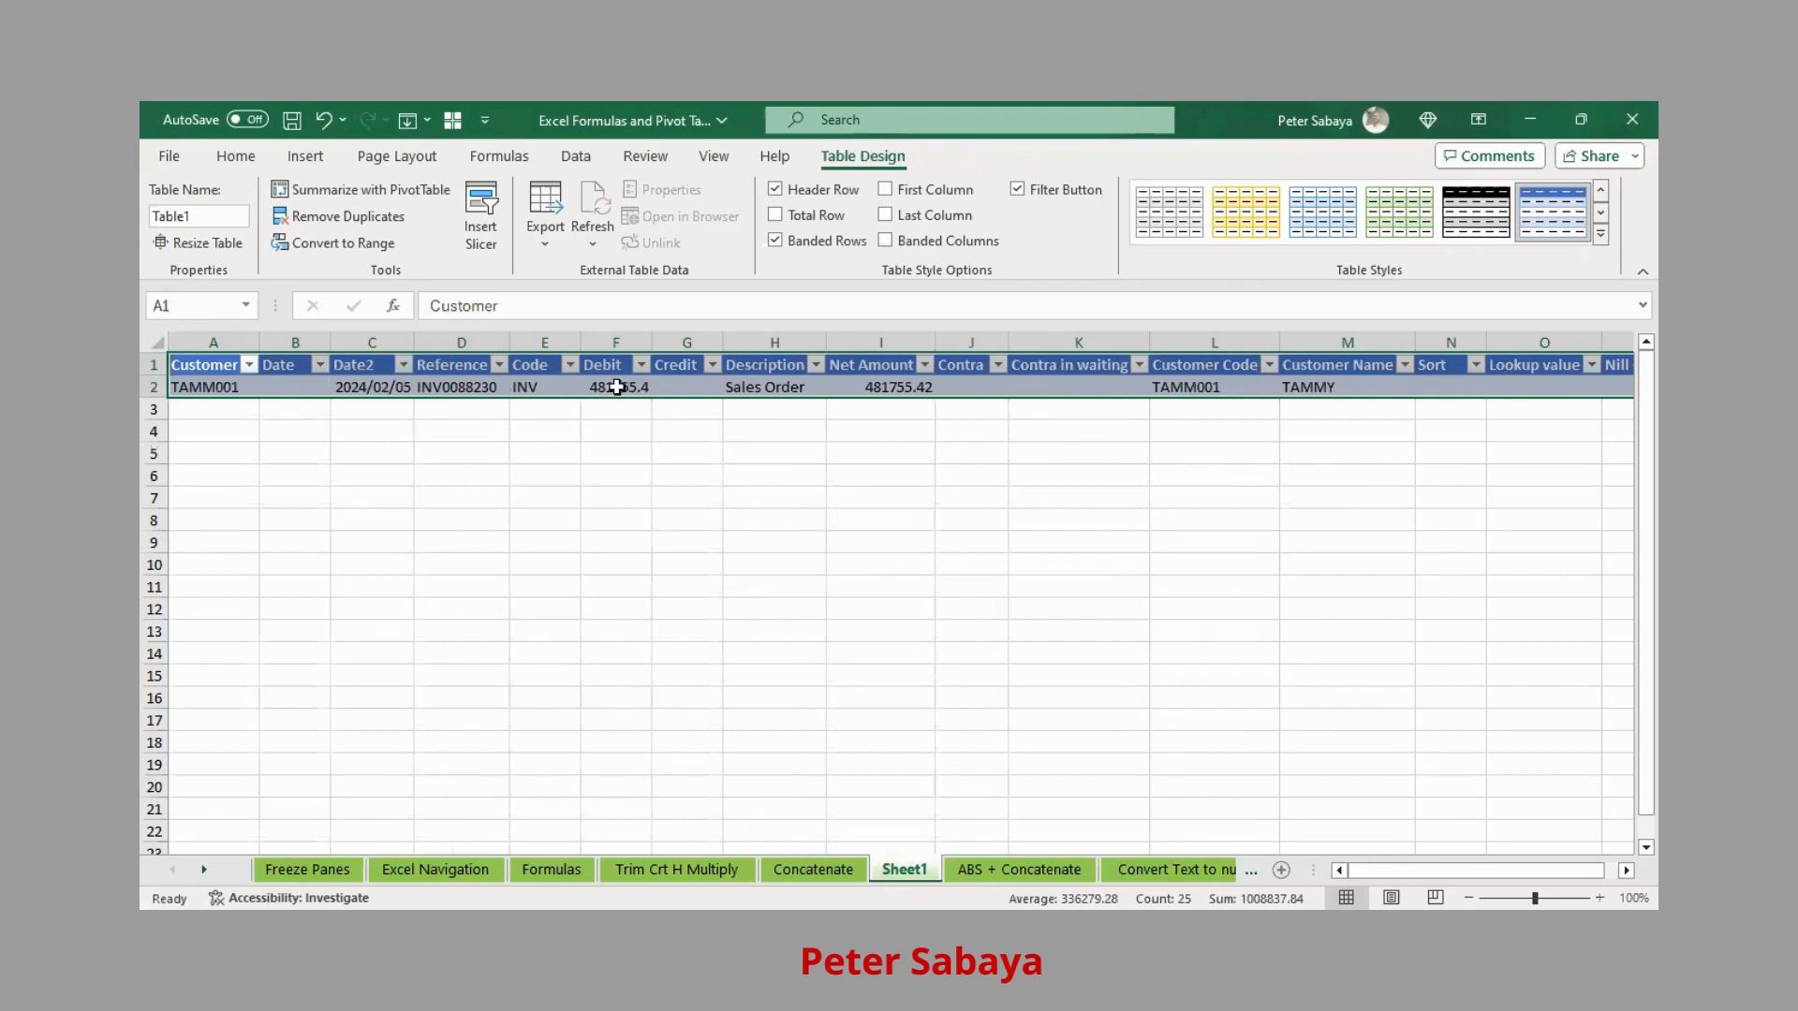
pyautogui.click(455, 387)
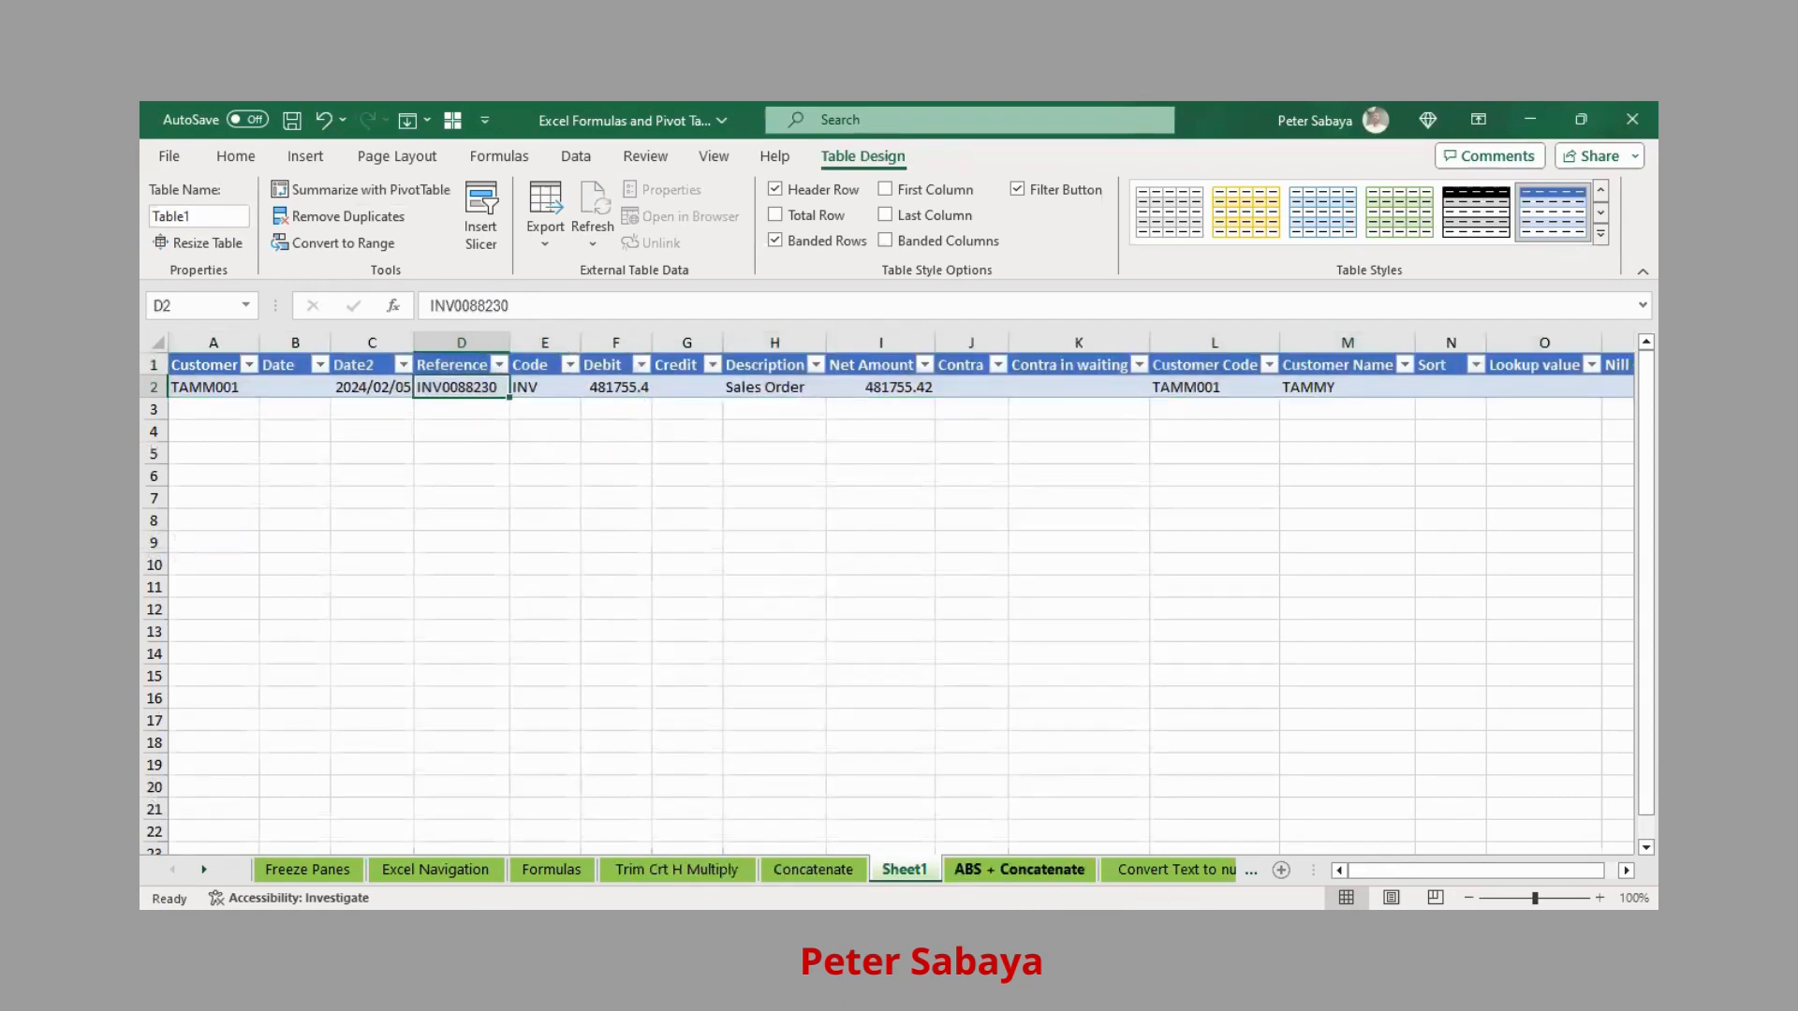
# Switch between the ABS + Concatenate sheet and the Sheet1 drill-down table
pyautogui.click(1019, 870)
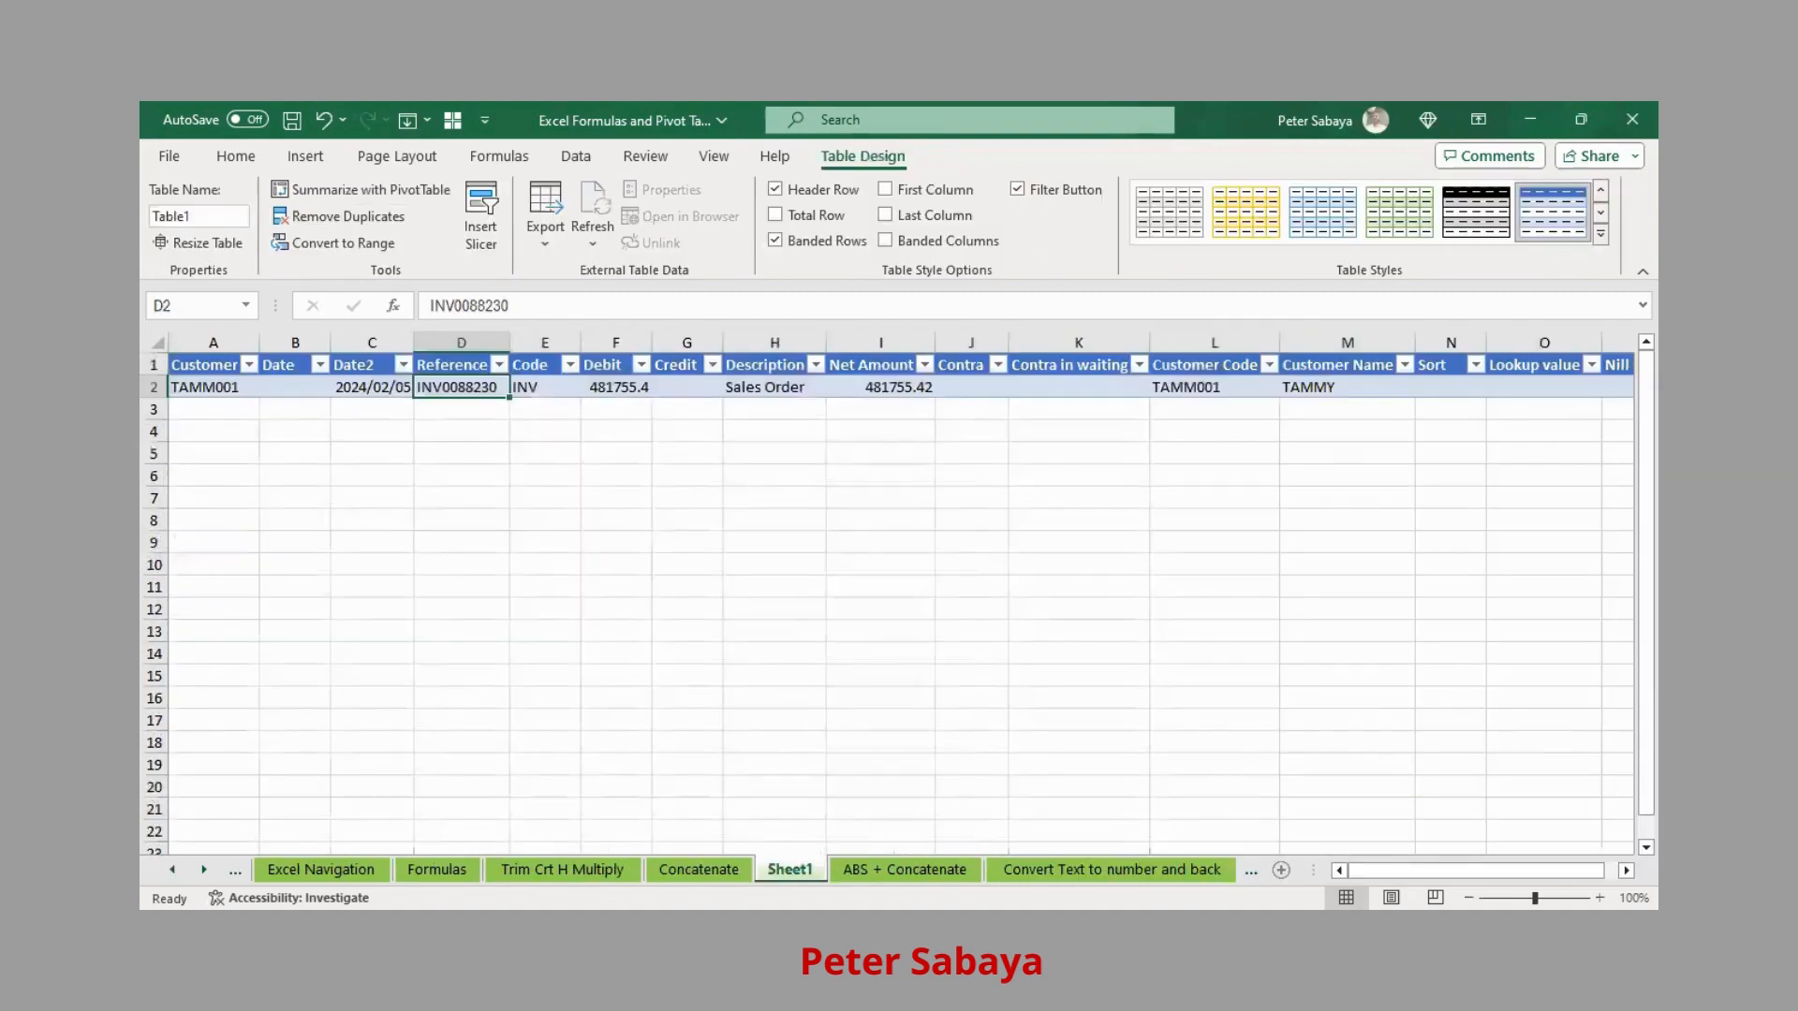
pyautogui.click(886, 869)
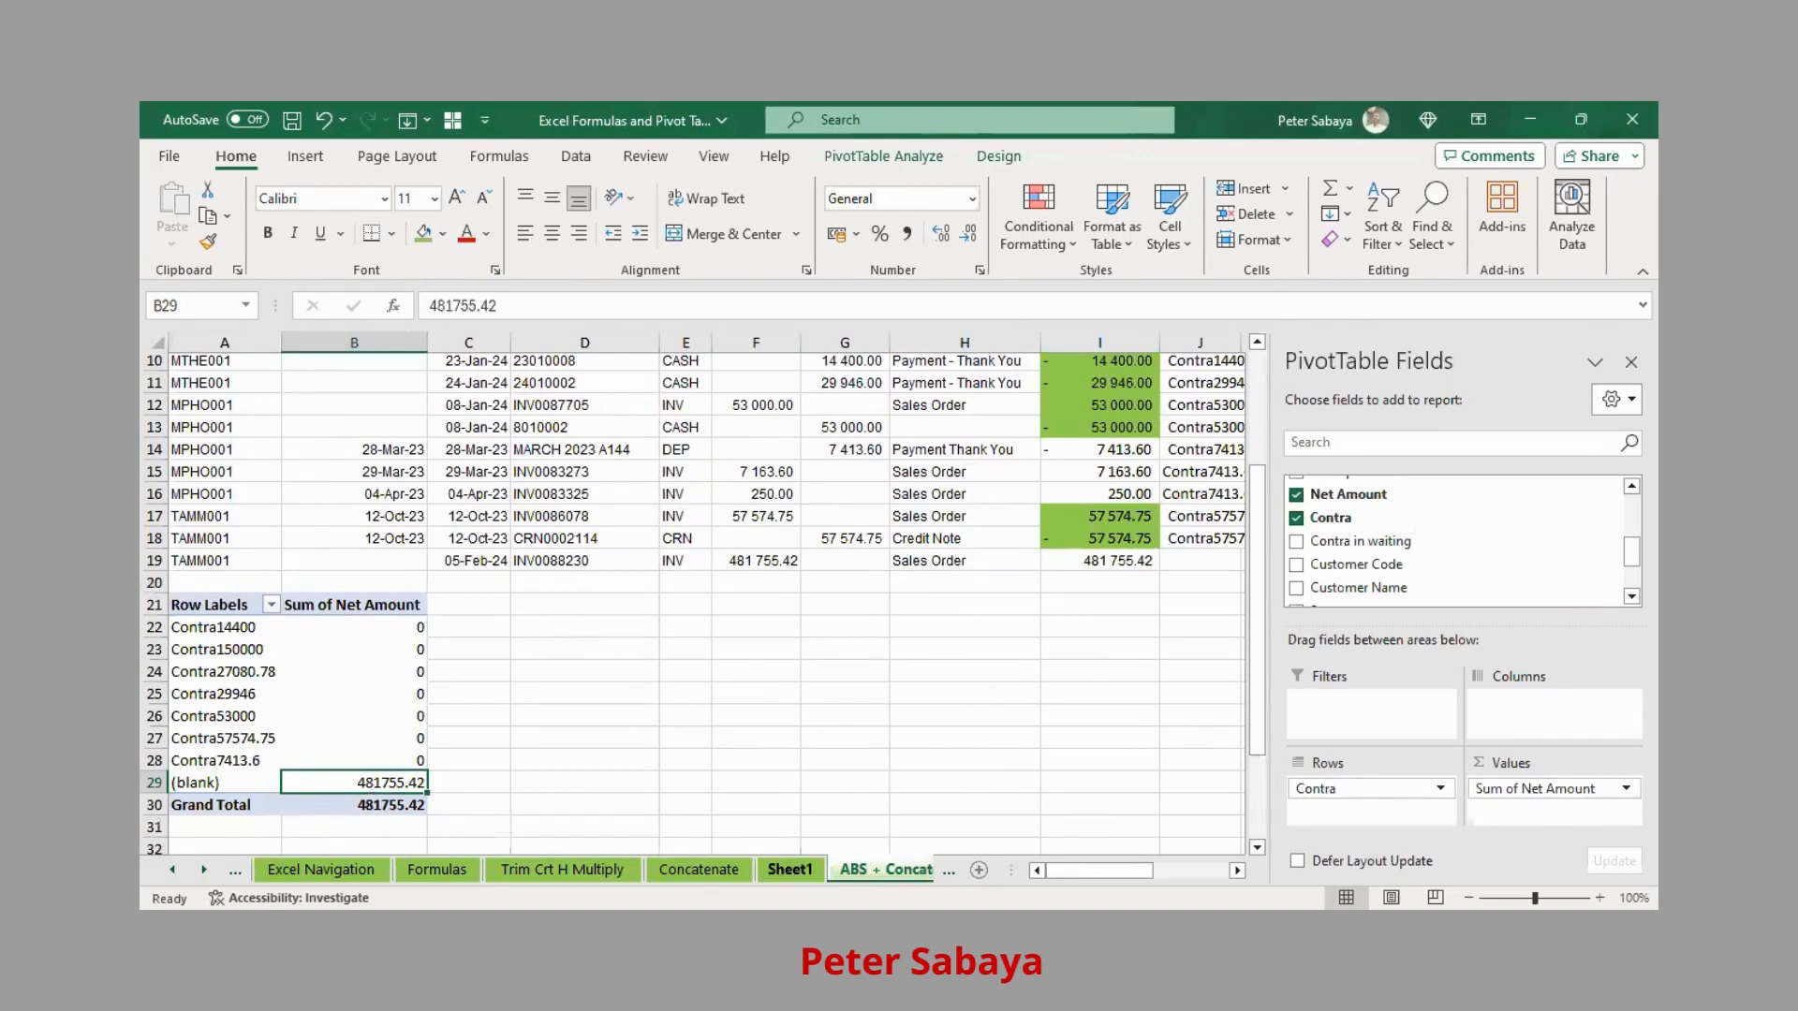
pyautogui.click(798, 867)
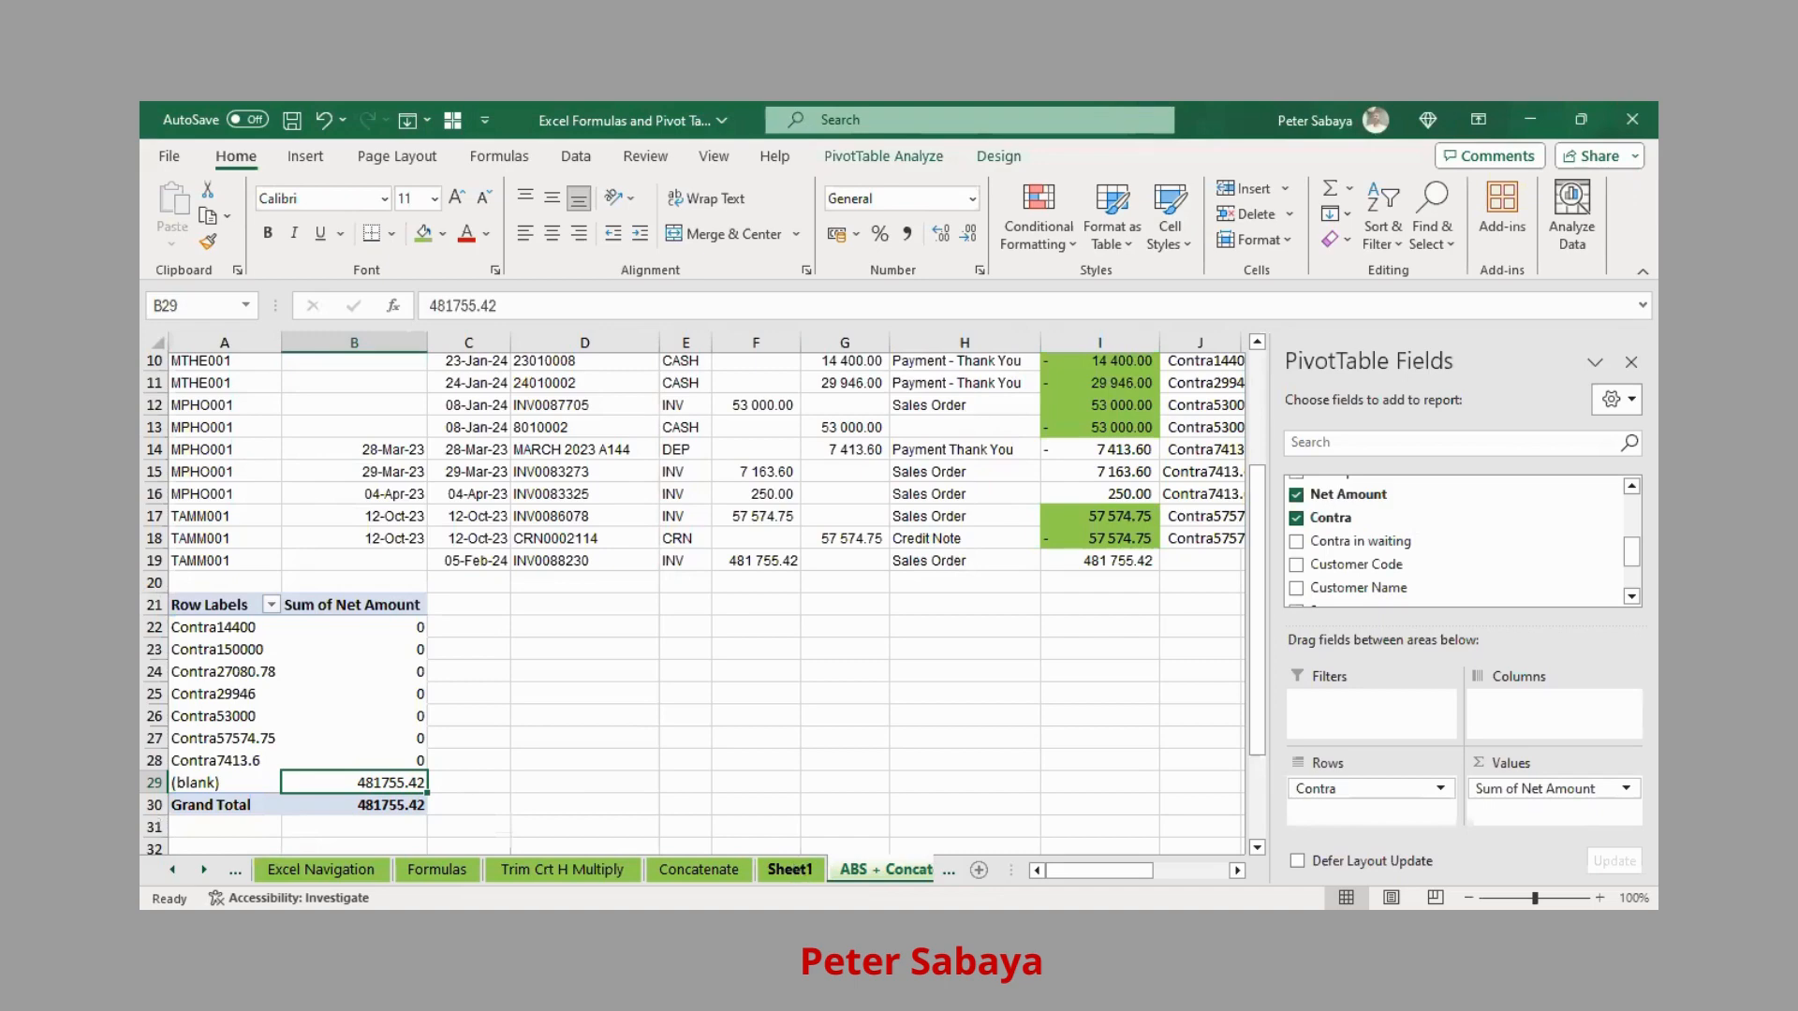